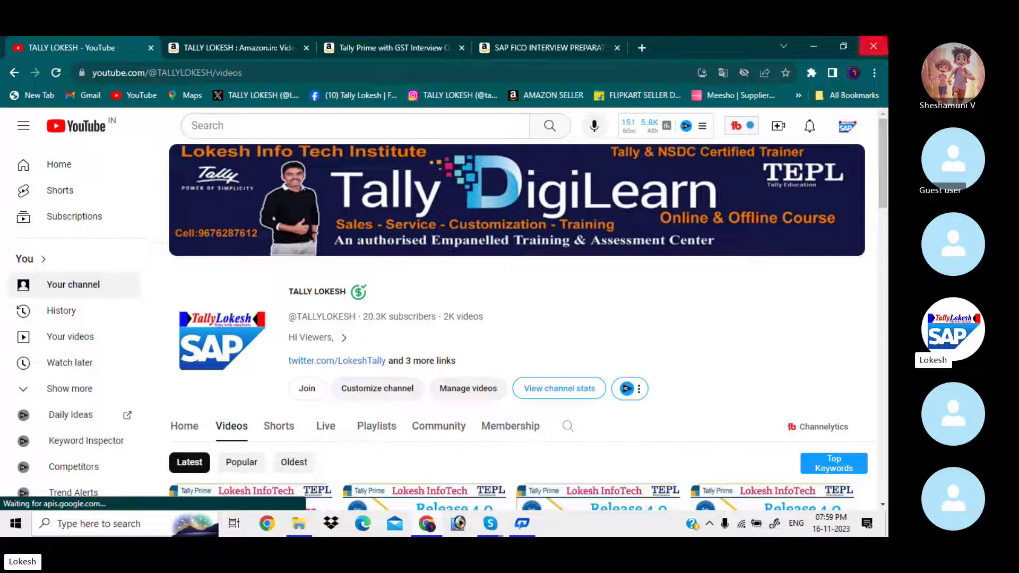
Open a new Chrome tab and go to tallysolutions.com.
{"action": "left_click", "coordinate": [642, 46]}
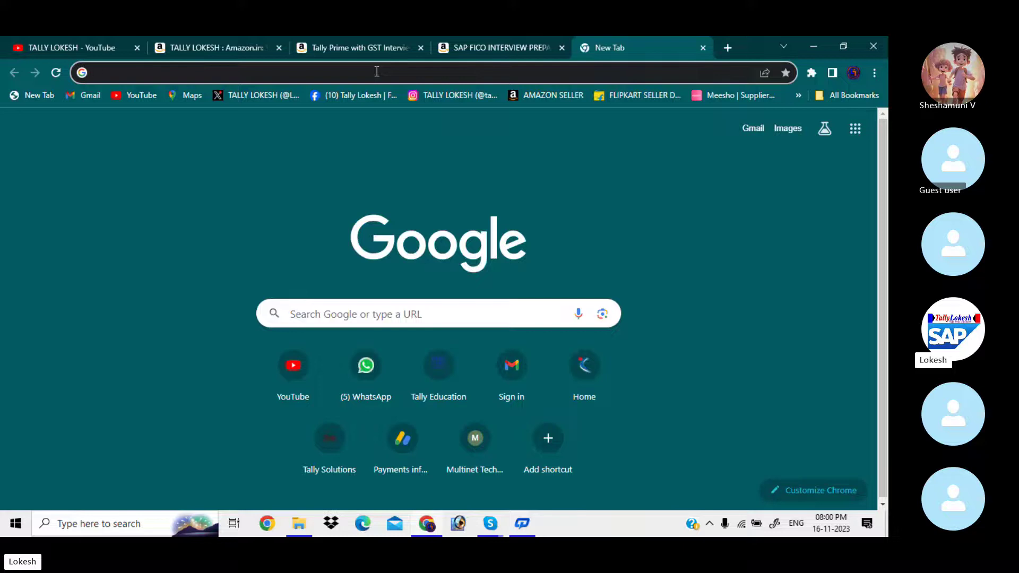
{"action": "type", "text": "tally"}
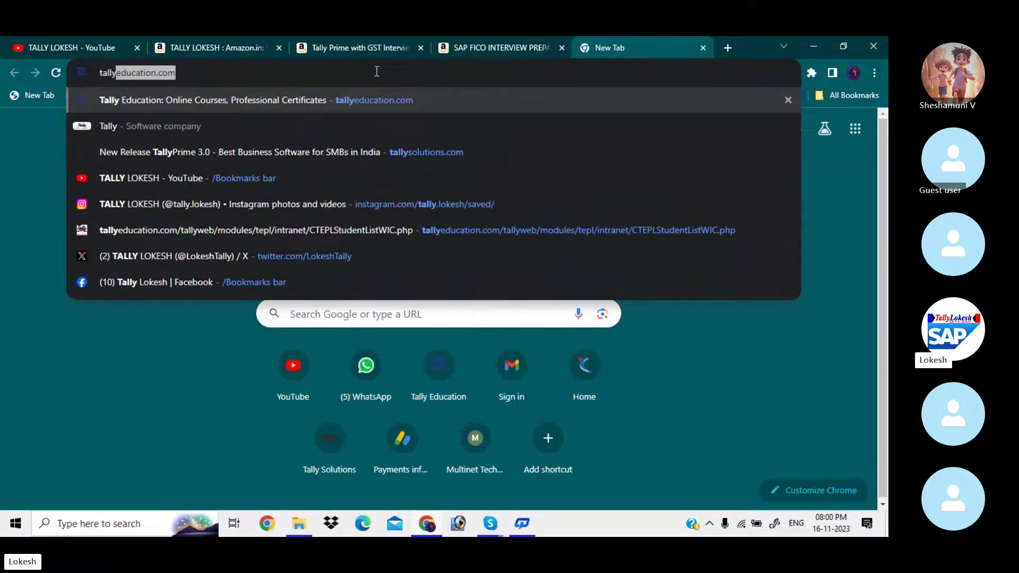
{"action": "type", "text": "s"}
{"action": "key", "text": "Right"}
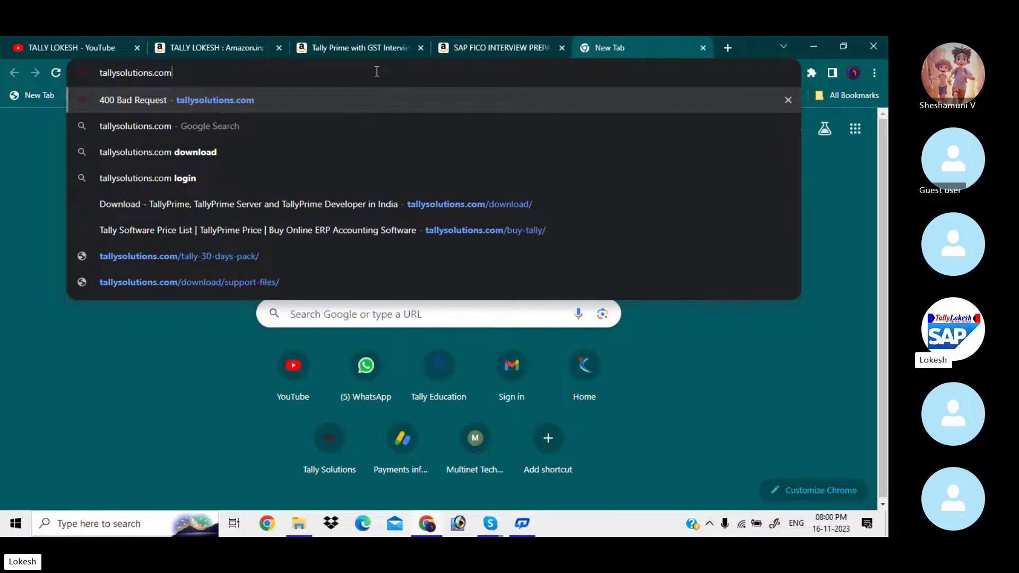
{"action": "key", "text": "Return"}
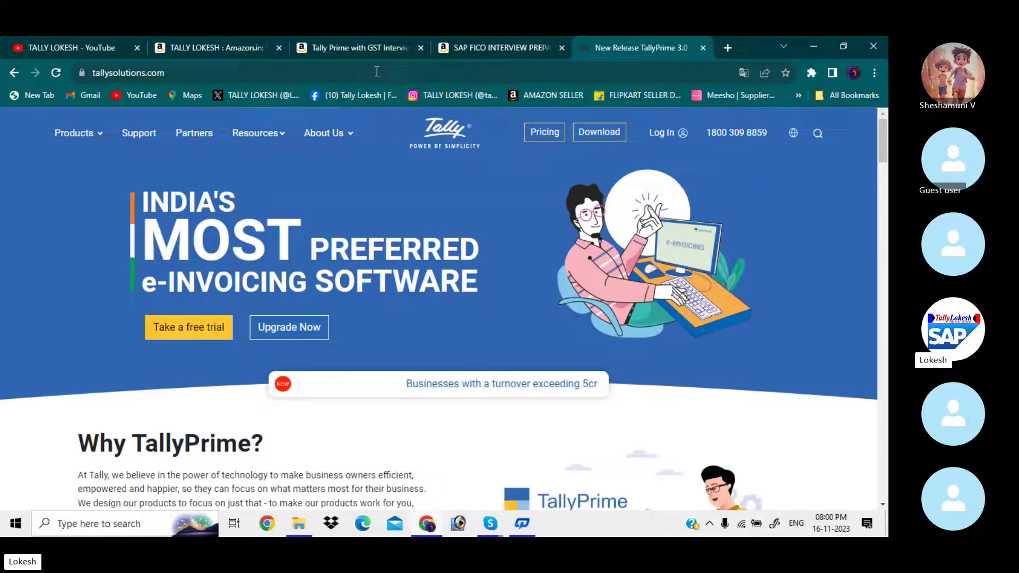
Go to the site's Download page and scroll to the TallyPrime Rel 3.0.1 cards.
{"action": "left_click", "coordinate": [606, 137]}
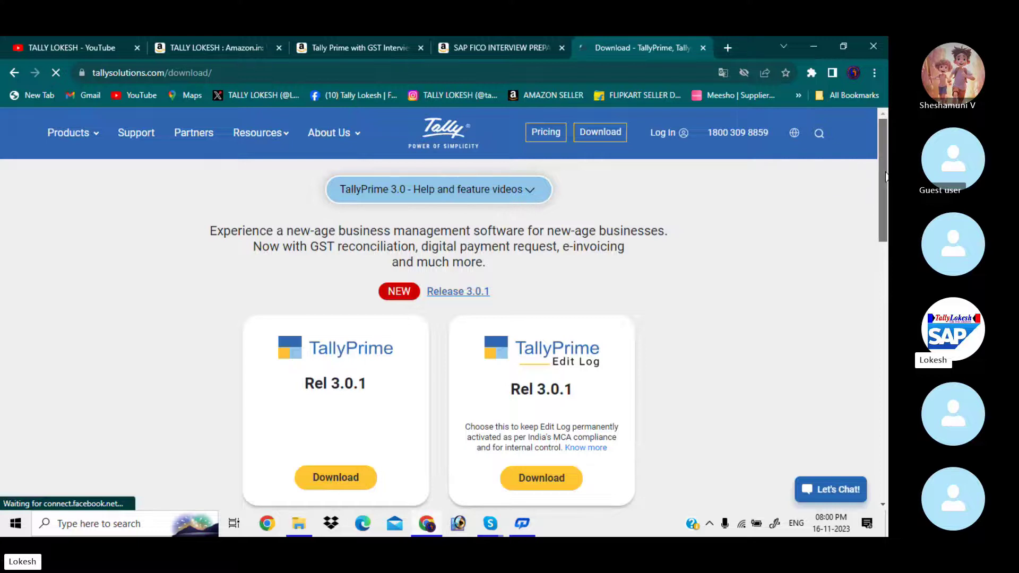
{"action": "left_click_drag", "start_coordinate": [880, 167], "coordinate": [887, 194]}
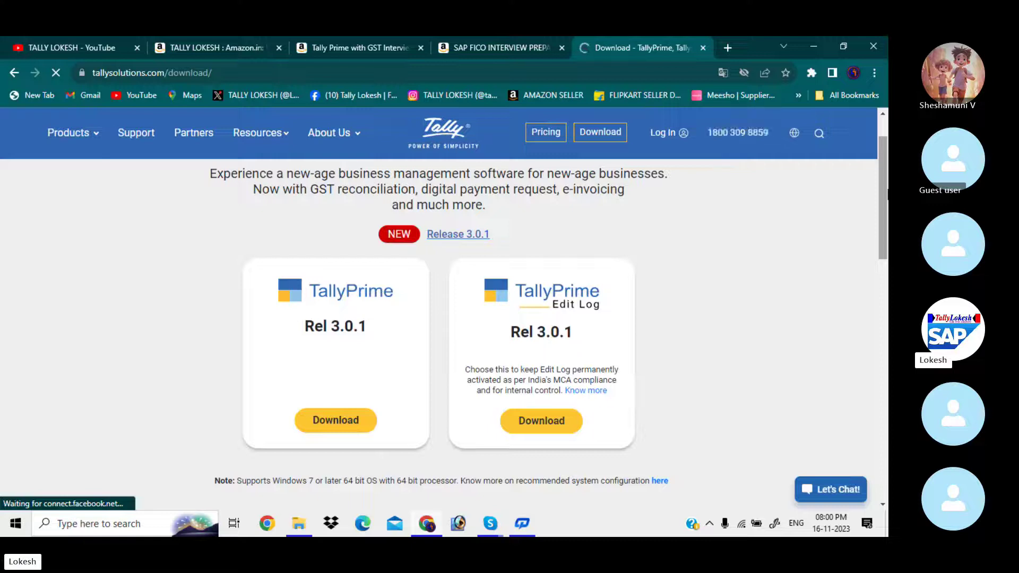
{"action": "scroll", "coordinate": [886, 175], "scroll_direction": "down", "scroll_amount": 2}
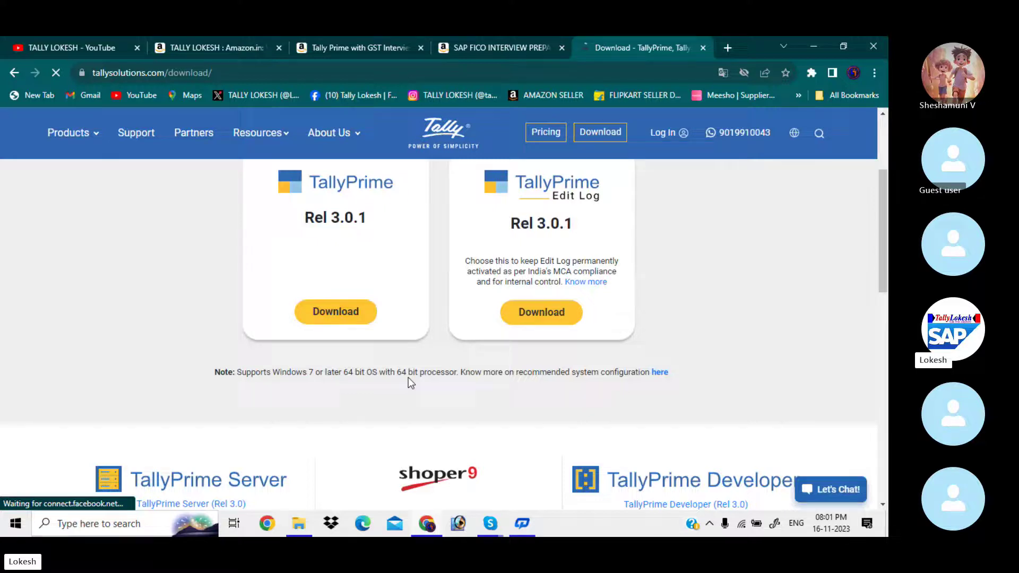
Download the TallyPrime Rel 3.0.1 installer and check setup (7).exe progress in Chrome's downloads panel.
{"action": "left_click", "coordinate": [323, 325]}
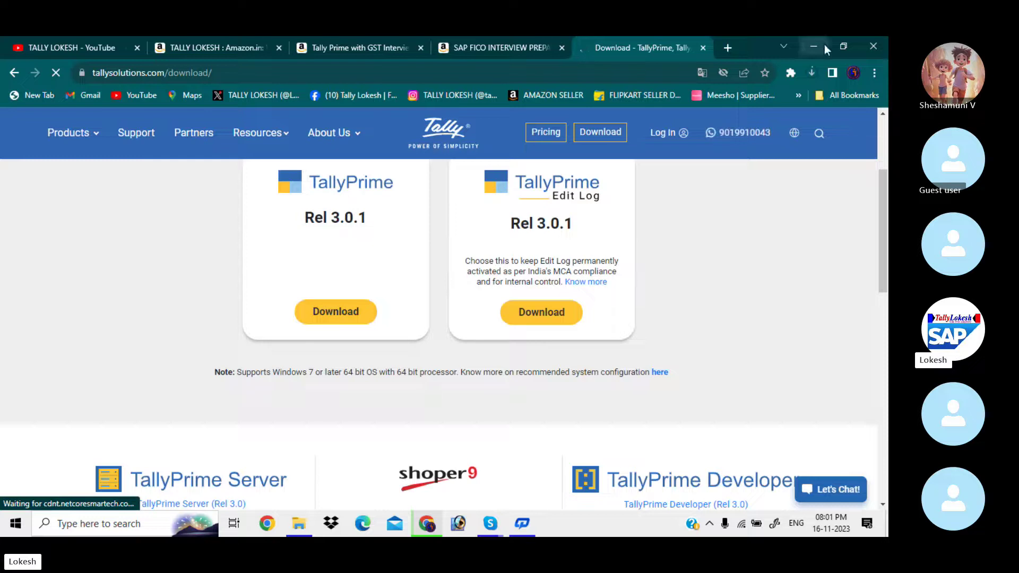
{"action": "left_click", "coordinate": [811, 71]}
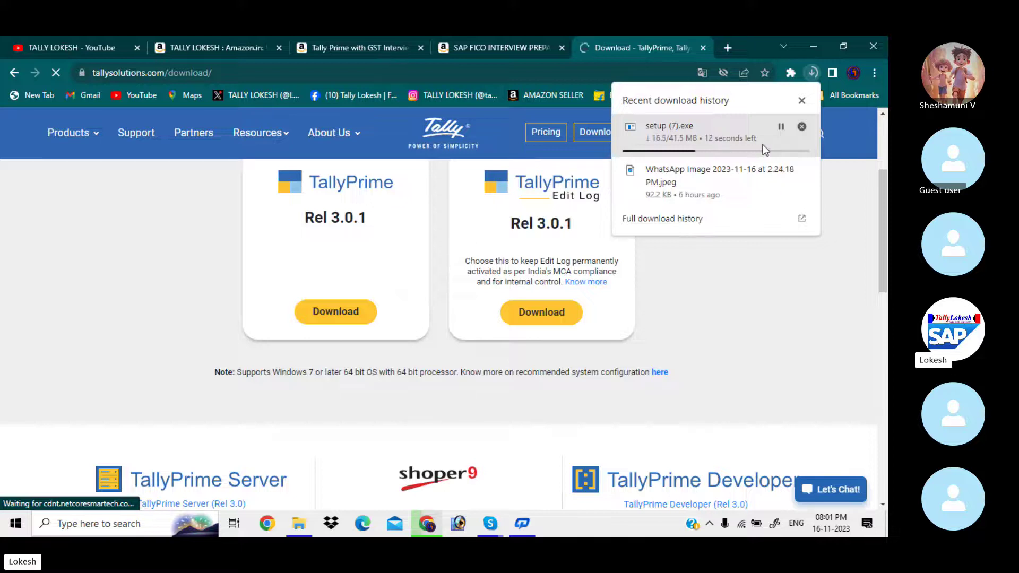
{"action": "left_click", "coordinate": [855, 261]}
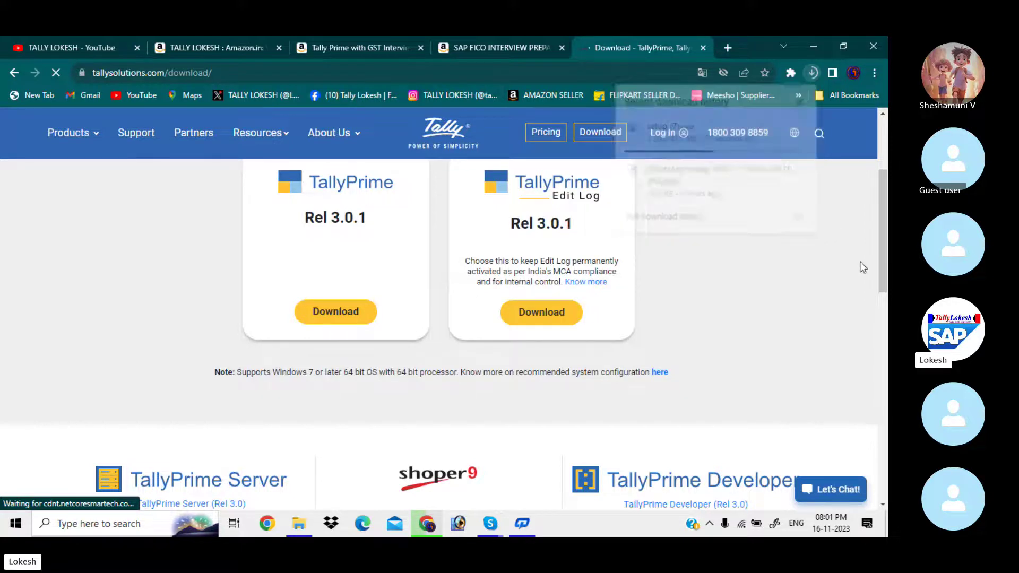
Open Pricing and review the Silver (INR 18,000) and Gold (INR 54,000) price cards.
{"action": "left_click", "coordinate": [547, 132]}
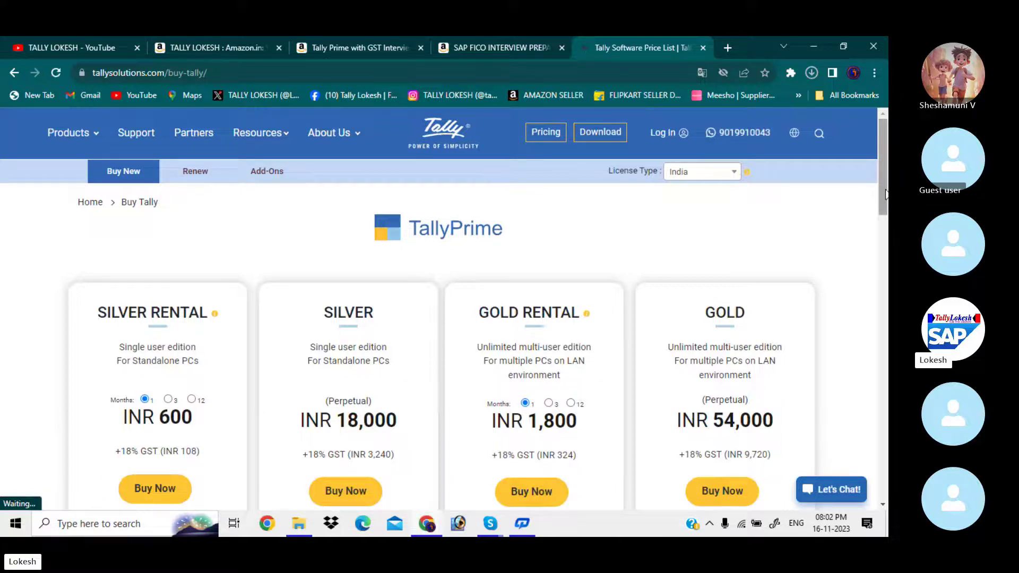
{"action": "scroll", "coordinate": [883, 212], "scroll_direction": "down", "scroll_amount": 2}
{"action": "scroll", "coordinate": [885, 215], "scroll_direction": "down", "scroll_amount": 1}
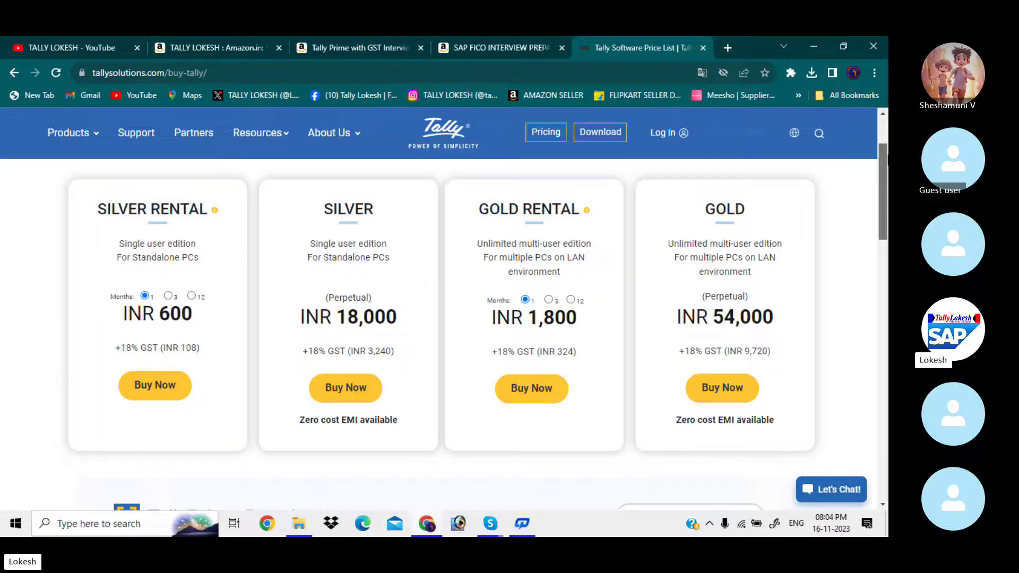
{"action": "scroll", "coordinate": [885, 159], "scroll_direction": "up", "scroll_amount": 2}
{"action": "scroll", "coordinate": [435, 332], "scroll_direction": "down", "scroll_amount": 1}
{"action": "scroll", "coordinate": [435, 332], "scroll_direction": "up", "scroll_amount": 1}
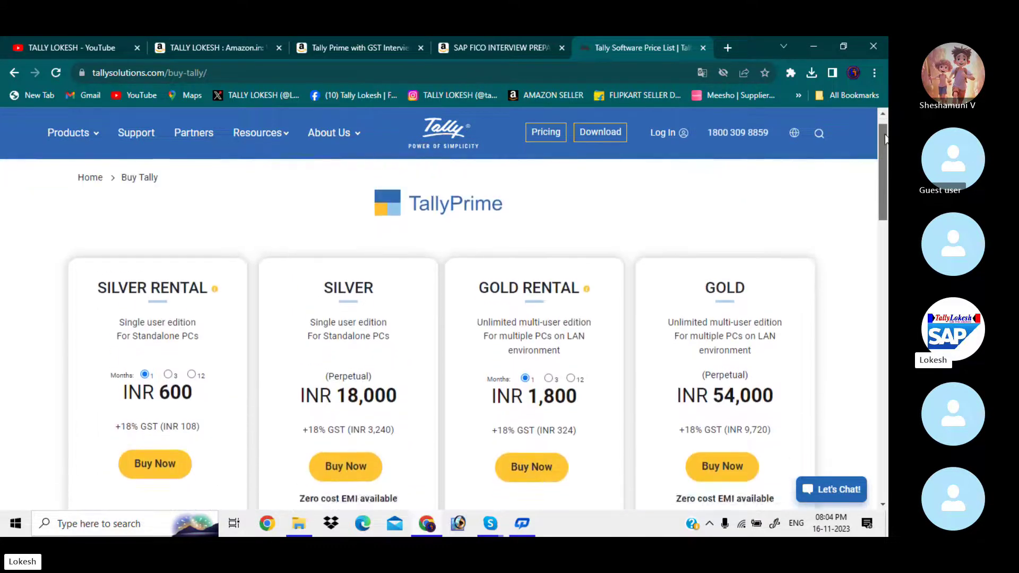
Delete Cancelation Cheque from Downloads and launch the setup (7) TallyPrime installer.
{"action": "left_click", "coordinate": [305, 525]}
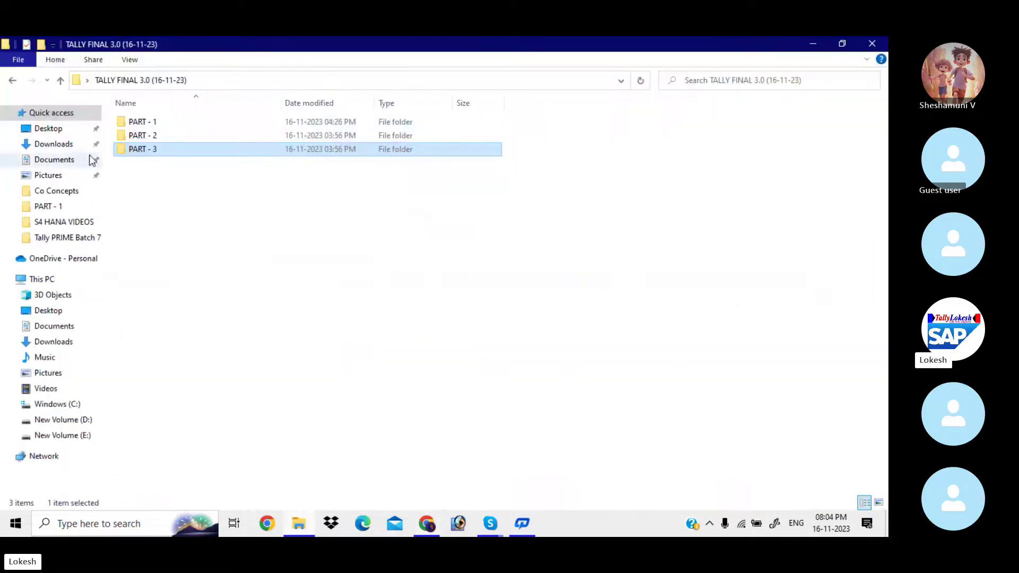
{"action": "left_click", "coordinate": [73, 152]}
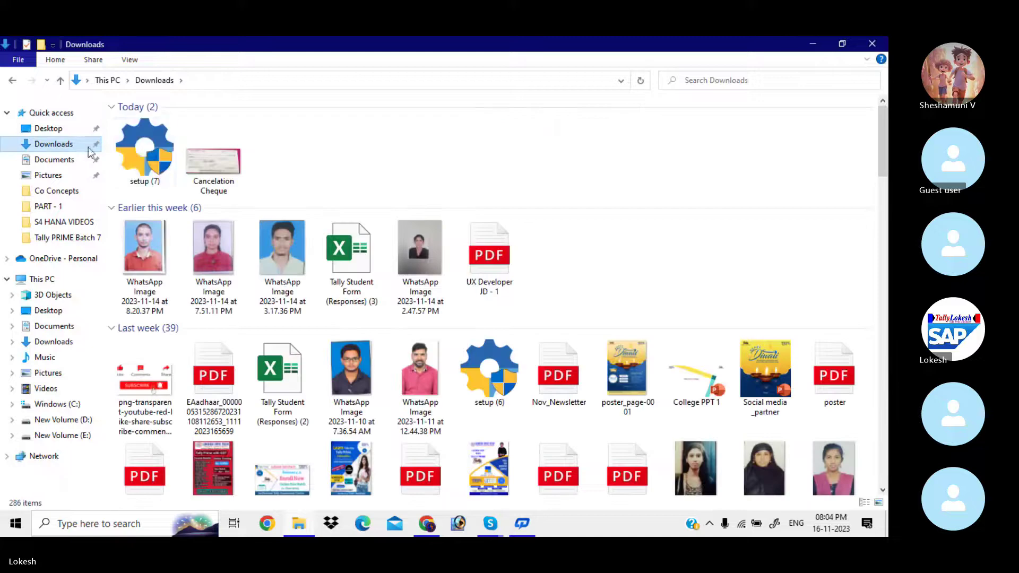
{"action": "left_click", "coordinate": [233, 164]}
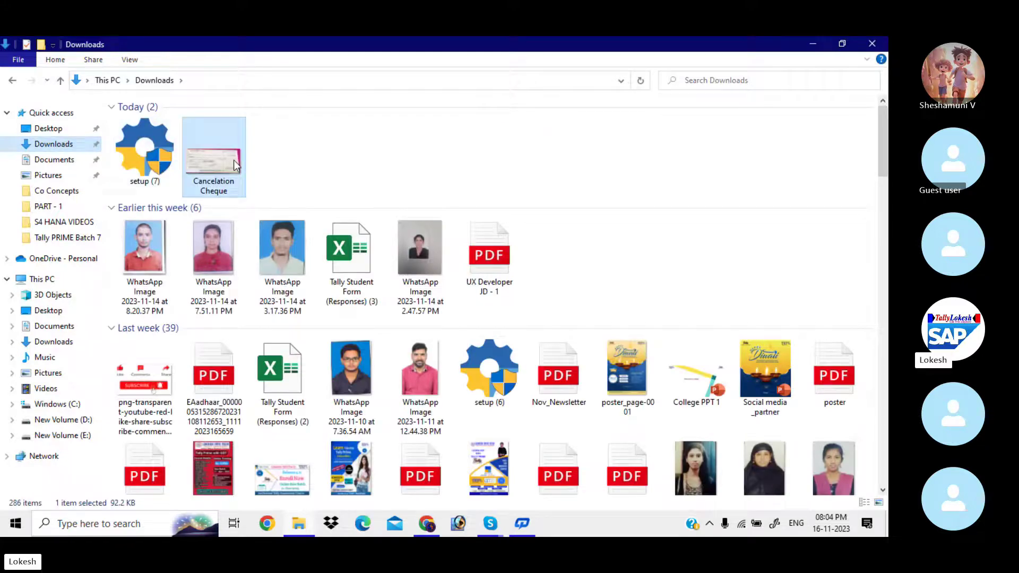
{"action": "key", "text": "Delete"}
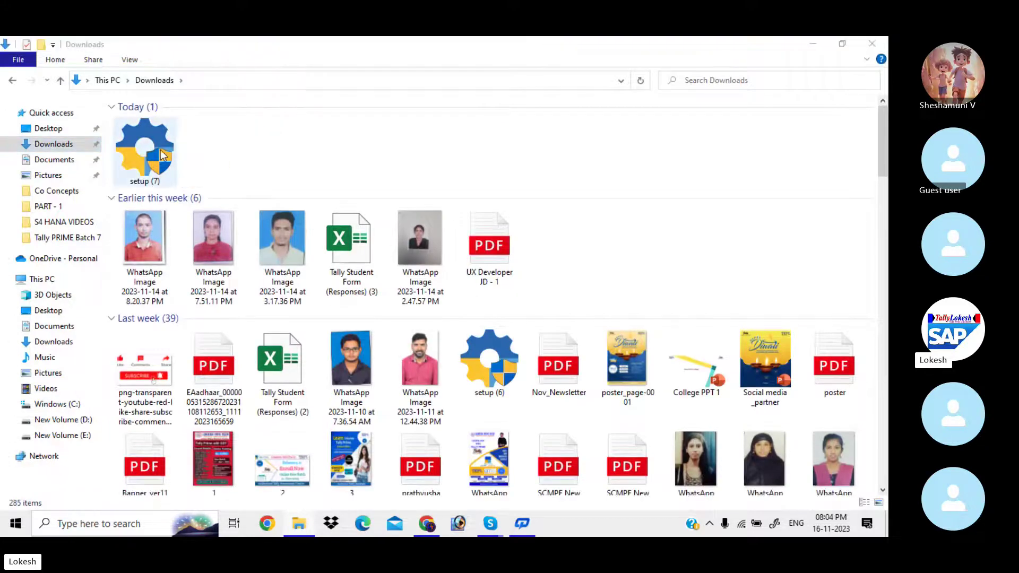
{"action": "left_click", "coordinate": [160, 150]}
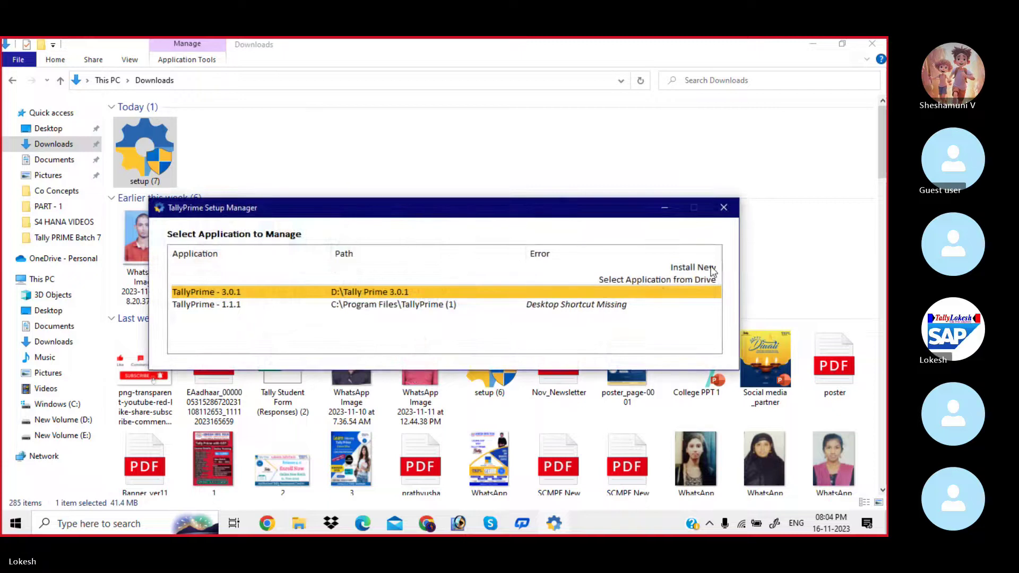
Preview the Install New page for TallyPrime 3.0.1, quit Setup Manager, and minimize File Explorer.
{"action": "left_click", "coordinate": [713, 270]}
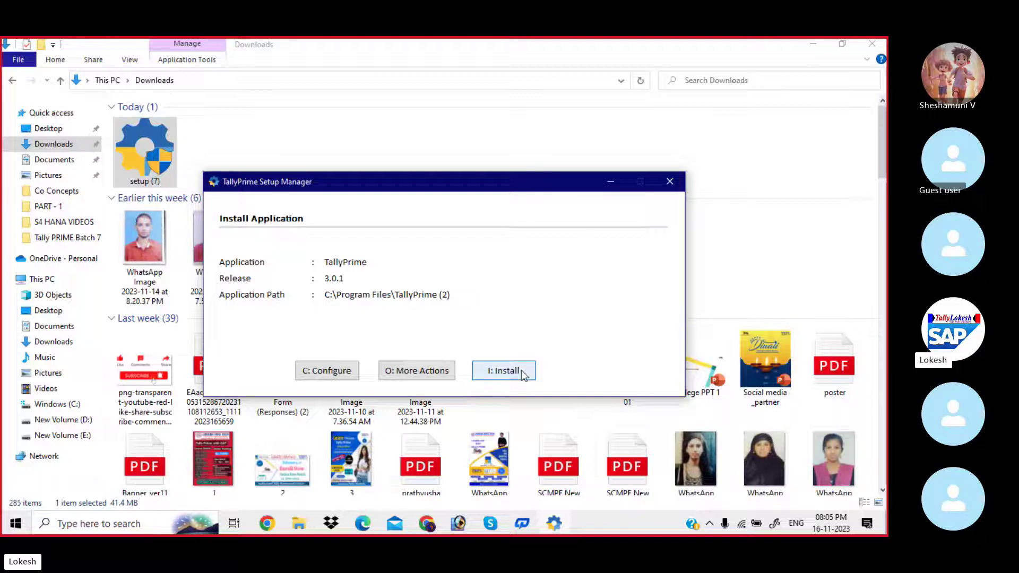
{"action": "left_click", "coordinate": [668, 182]}
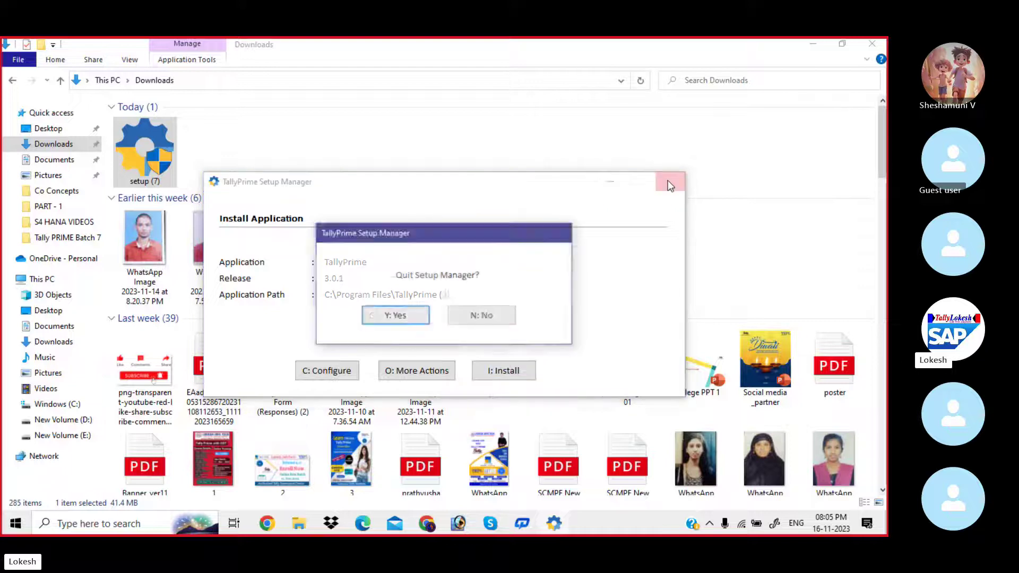
{"action": "left_click", "coordinate": [423, 316]}
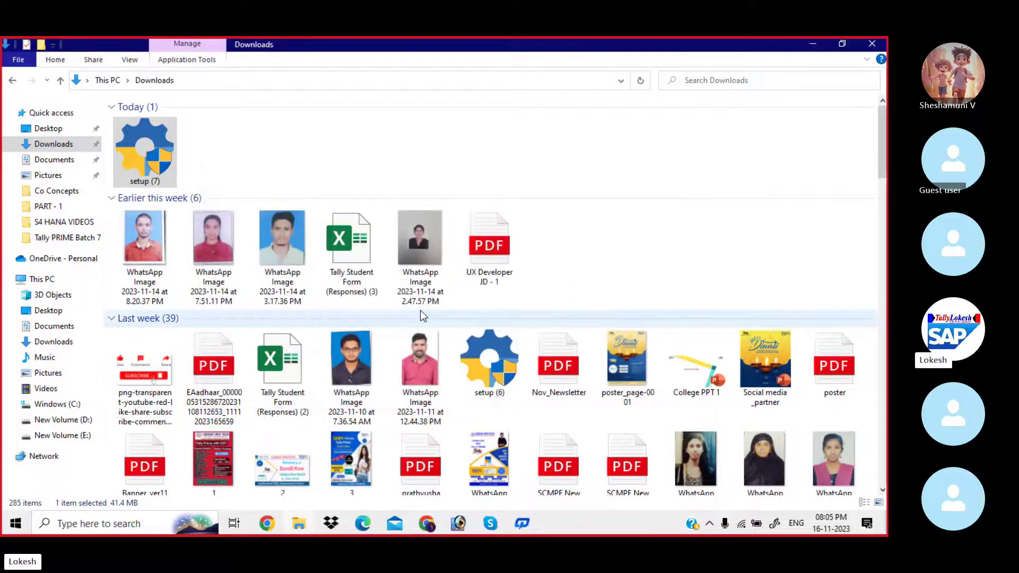
{"action": "left_click", "coordinate": [817, 51]}
Move the TallyPrime shortcut to the top of the fourth desktop column and launch TallyPrime 3.0.1.
{"action": "left_click", "coordinate": [817, 51]}
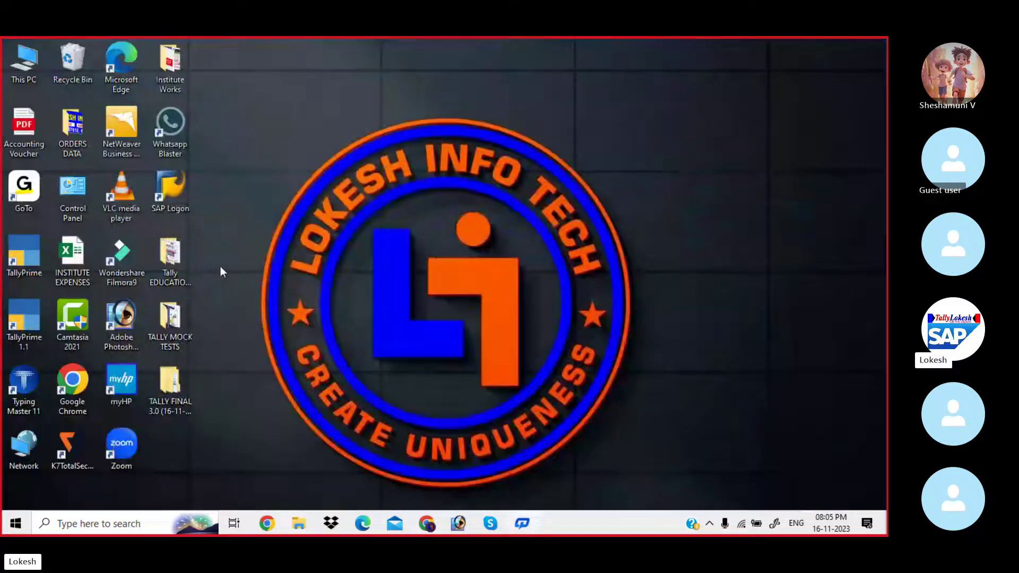
{"action": "left_click_drag", "start_coordinate": [31, 255], "coordinate": [273, 125]}
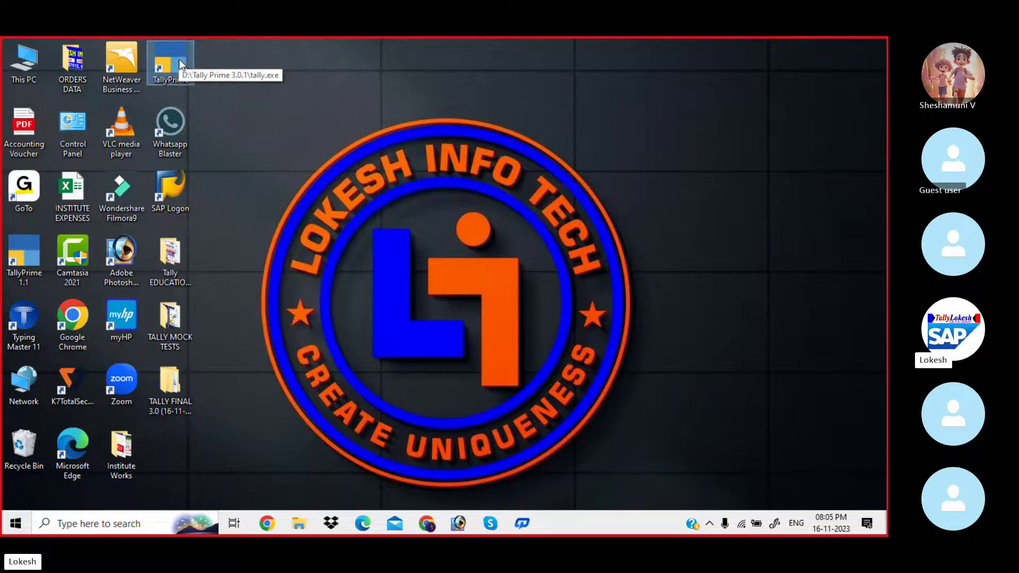
{"action": "double_click", "coordinate": [179, 59]}
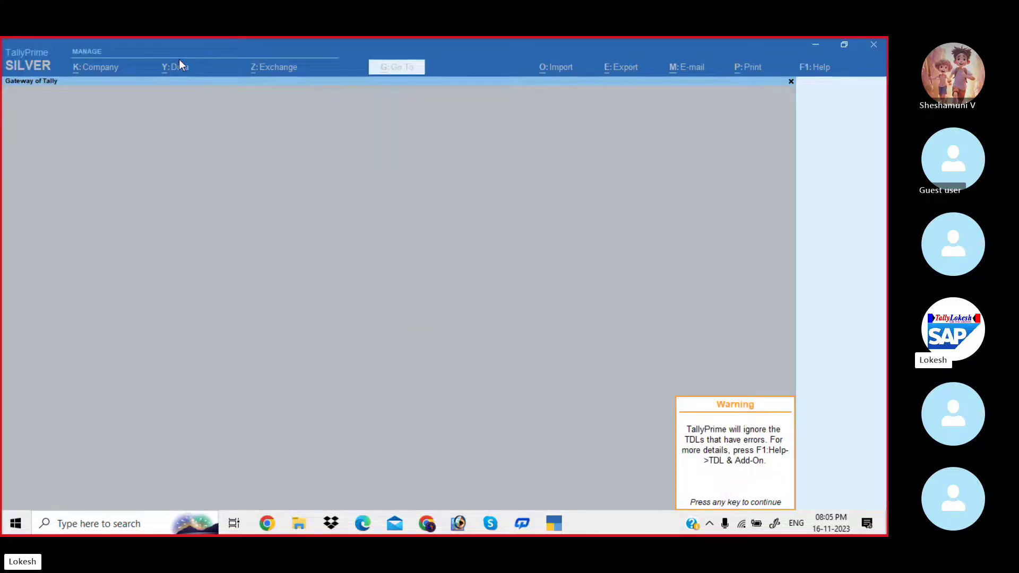
Dismiss the TDL warning, minimize TallyPrime 3.0.1, and launch TallyPrime 1.1 to its company list.
{"action": "key", "text": "Return"}
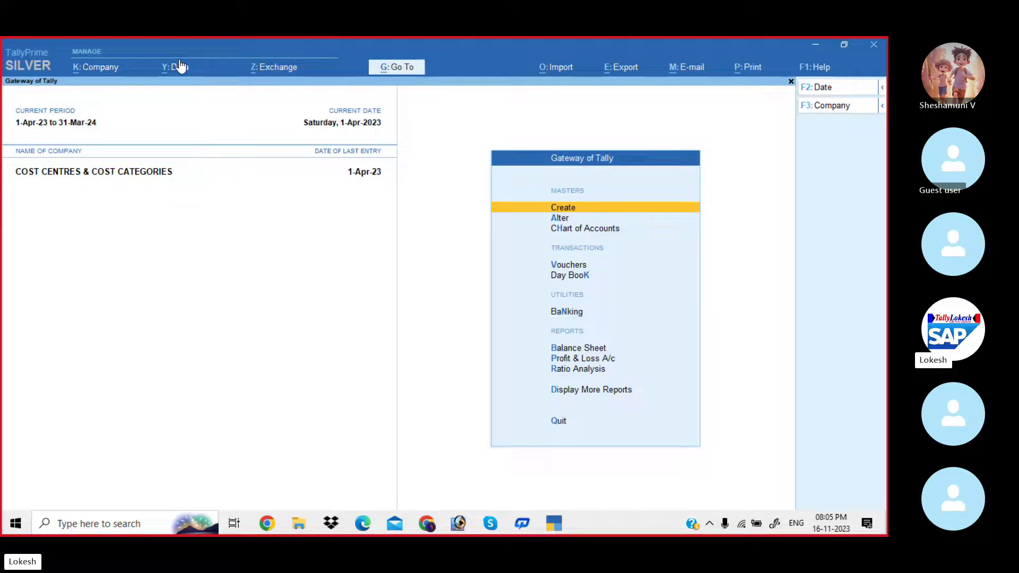
{"action": "left_click", "coordinate": [809, 45]}
{"action": "double_click", "coordinate": [27, 243]}
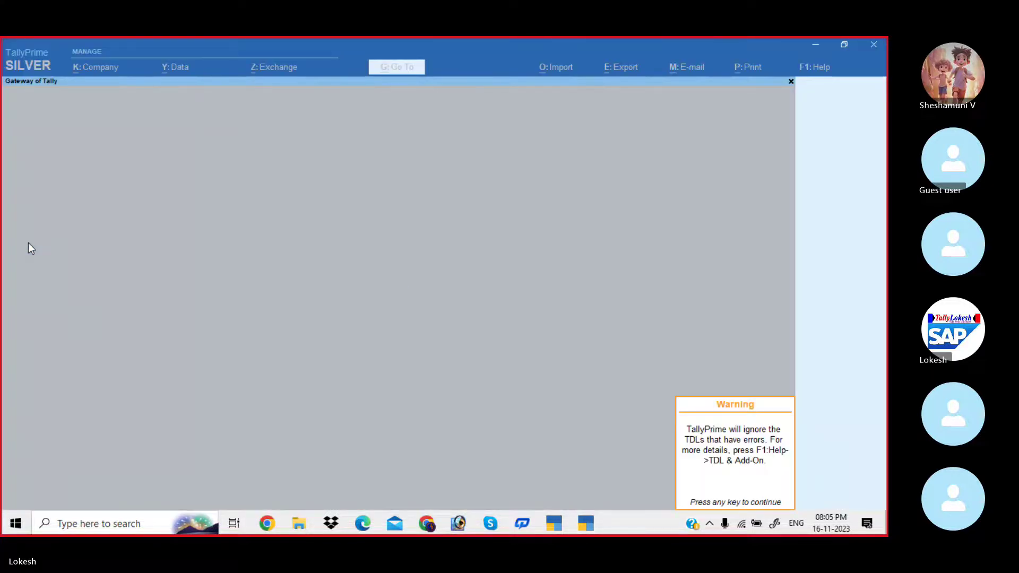
{"action": "key", "text": "Return"}
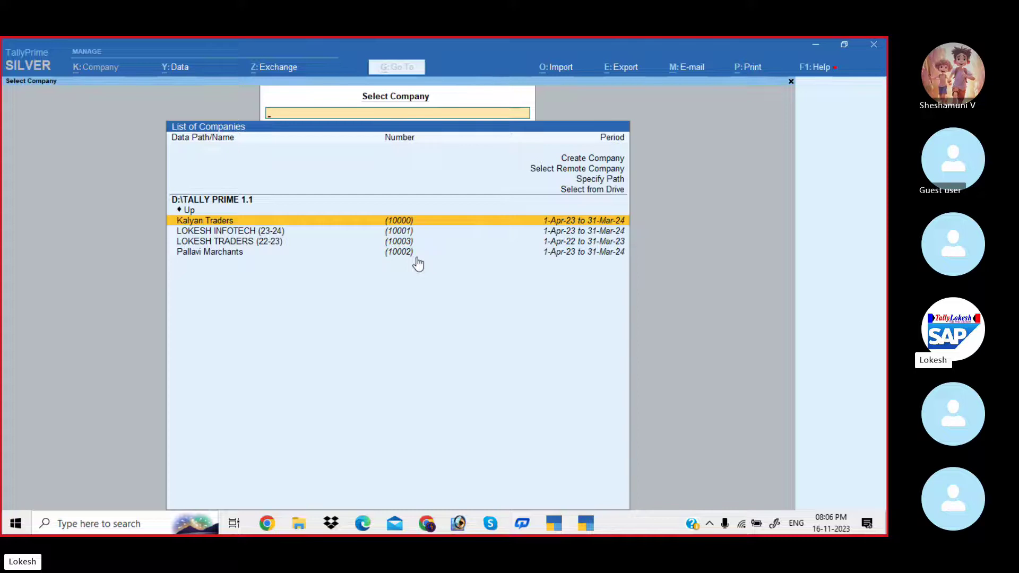
{"action": "key", "text": "Escape"}
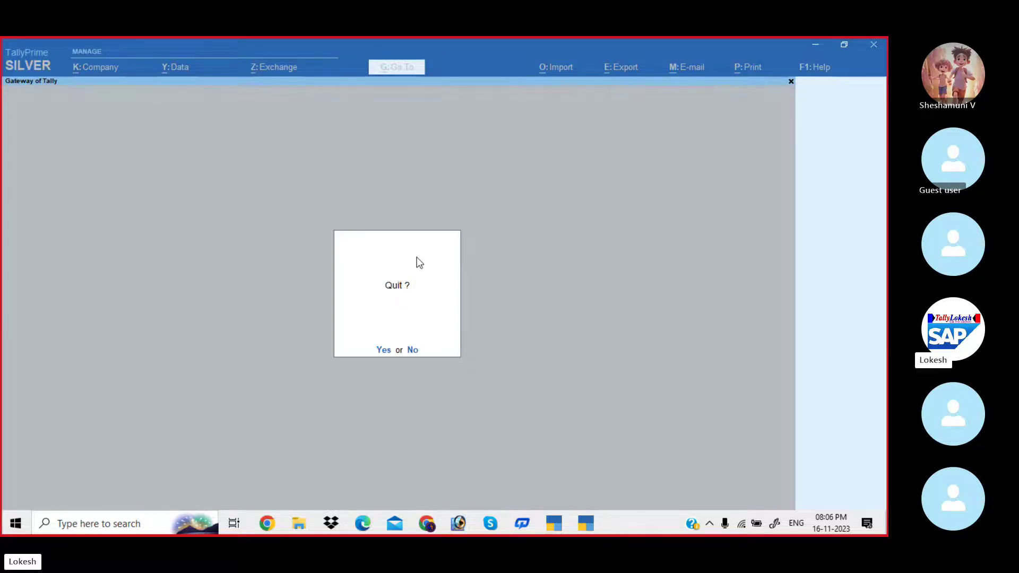
{"action": "key", "text": "n"}
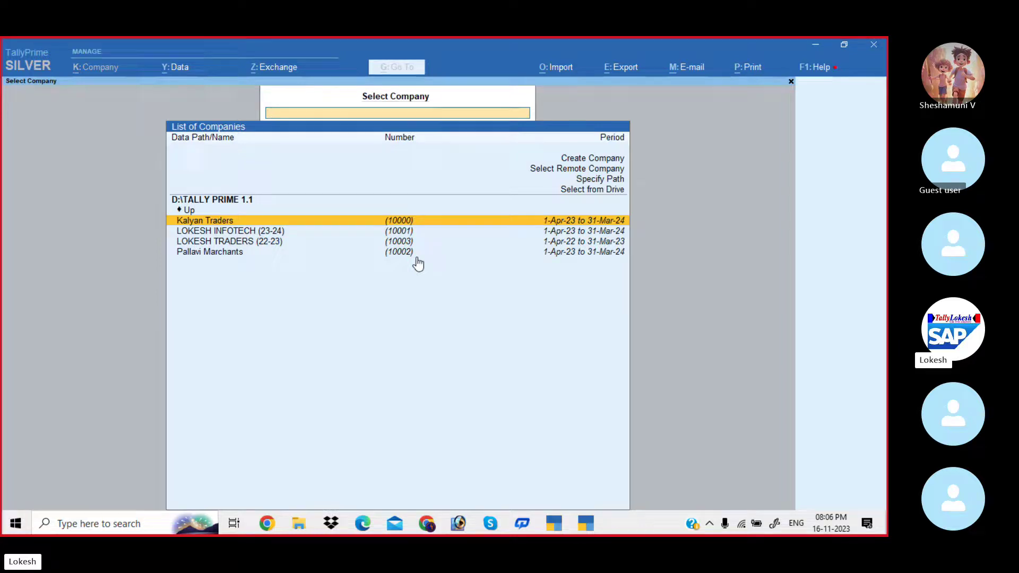
{"action": "key", "text": "Up"}
{"action": "key", "text": "Up"}
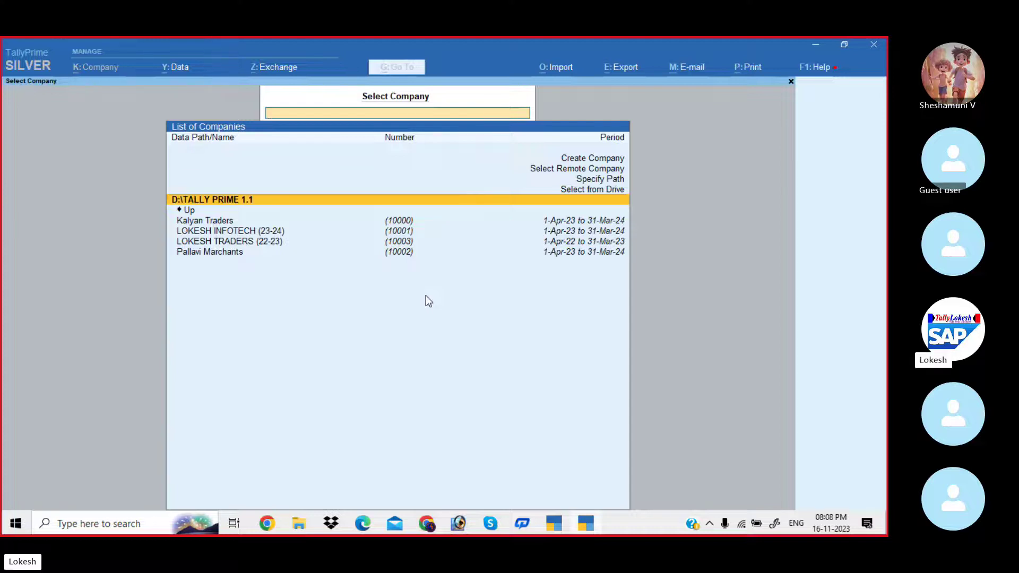
Escape from the D:\TALLY PRIME 1.1 company list to the Quit Yes-or-No prompt.
{"action": "key", "text": "Escape"}
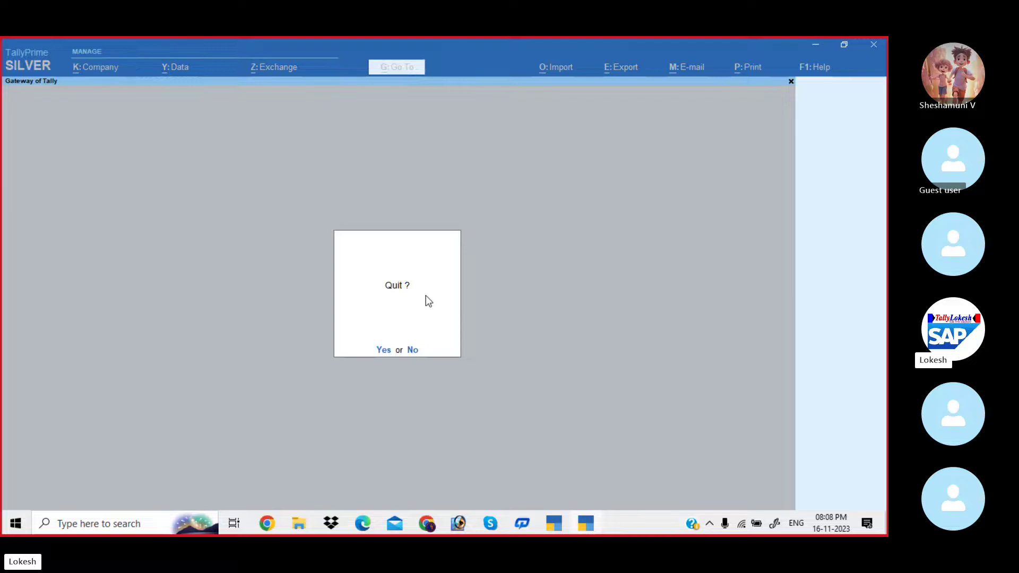
Quit TallyPrime 1.1 and switch to the TallyPrime 3.0.1 window.
{"action": "key", "text": "y"}
{"action": "mouse_move", "coordinate": [563, 521]}
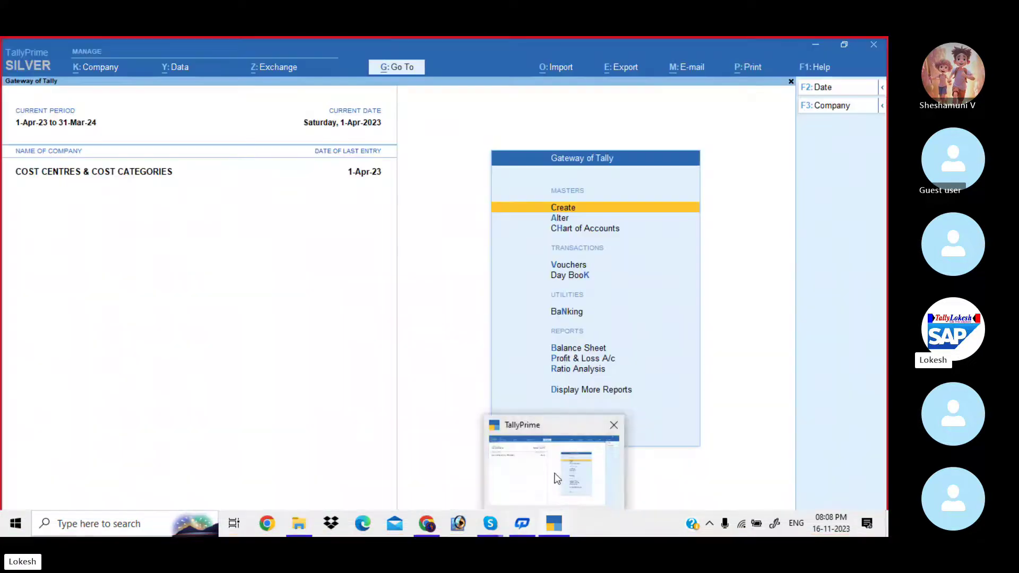
{"action": "left_click", "coordinate": [556, 477]}
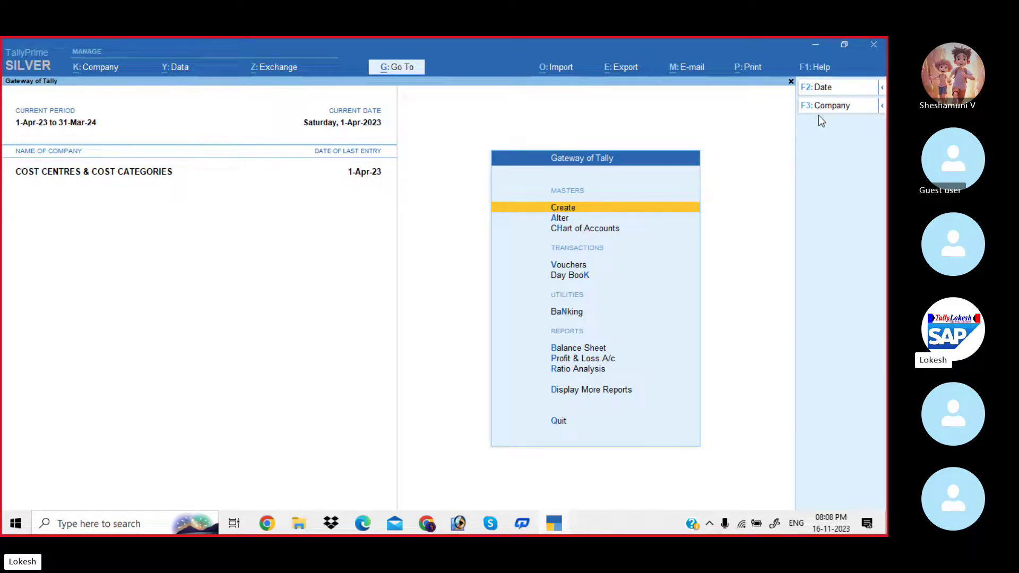
Shut the COST CENTRES & COST CATEGORIES company from the F3: Company menu.
{"action": "left_click", "coordinate": [834, 107]}
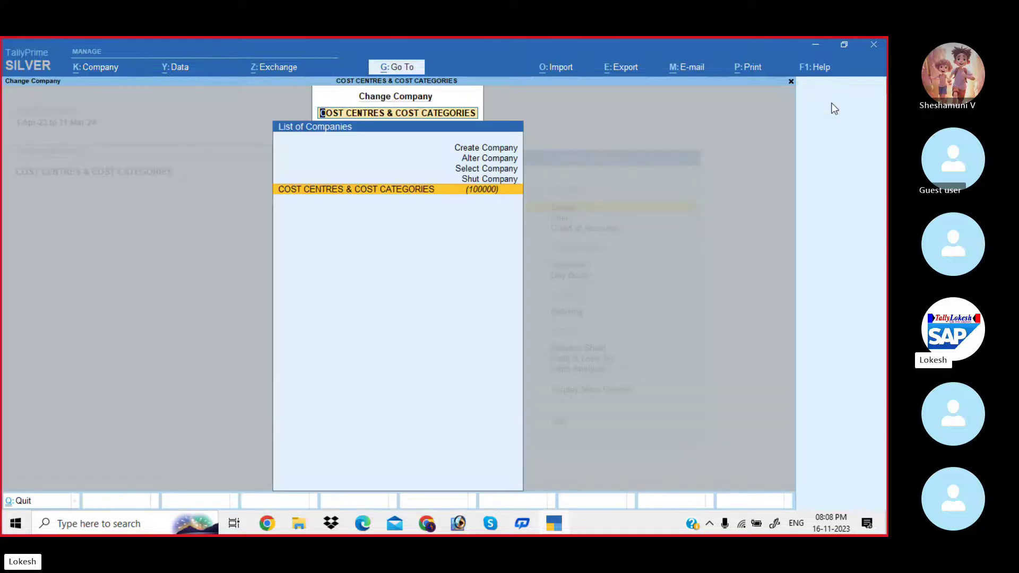
{"action": "key", "text": "Up"}
{"action": "key", "text": "Return"}
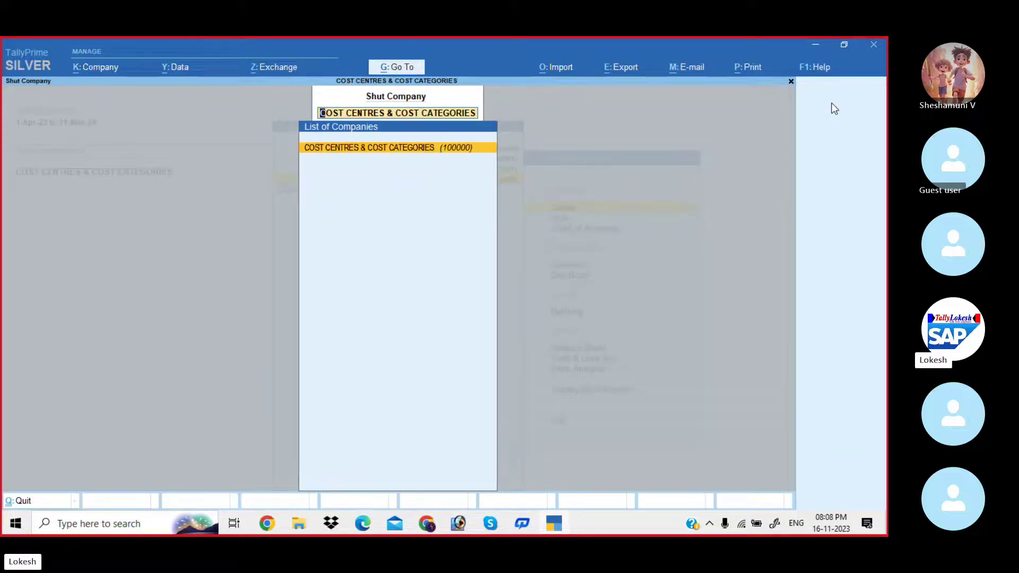
{"action": "key", "text": "Return"}
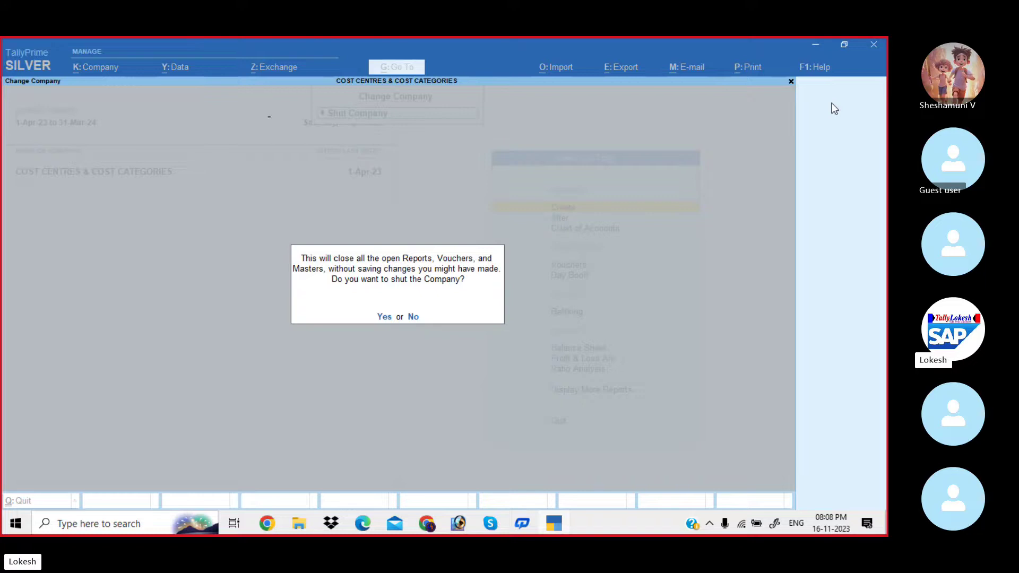
{"action": "key", "text": "y"}
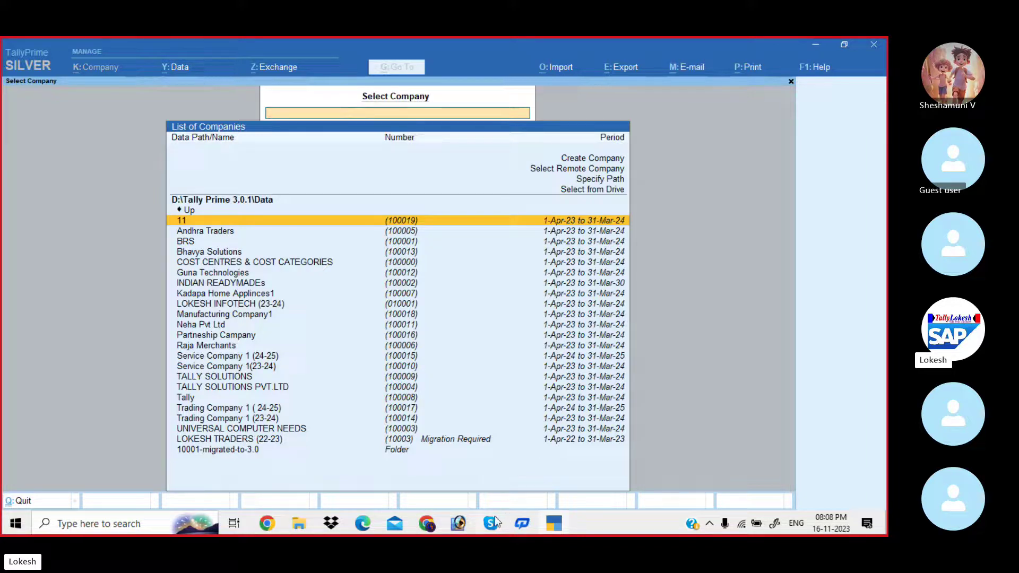
Bring the TALLY BATCH 39 Skype call forward and scroll its chat to the Neha Traders problem sheet.
{"action": "mouse_move", "coordinate": [495, 523]}
{"action": "left_click", "coordinate": [495, 476]}
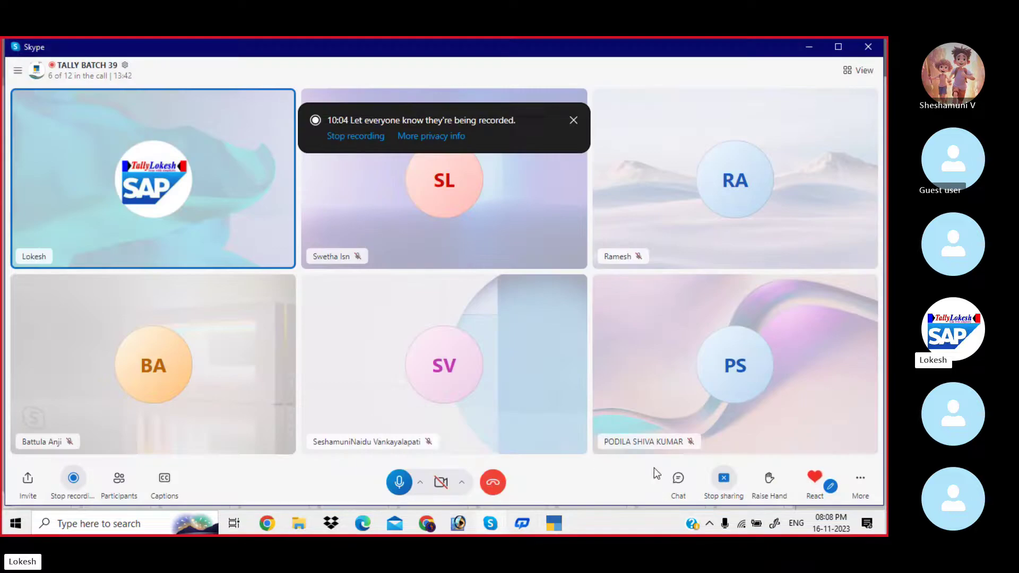
{"action": "left_click", "coordinate": [677, 481]}
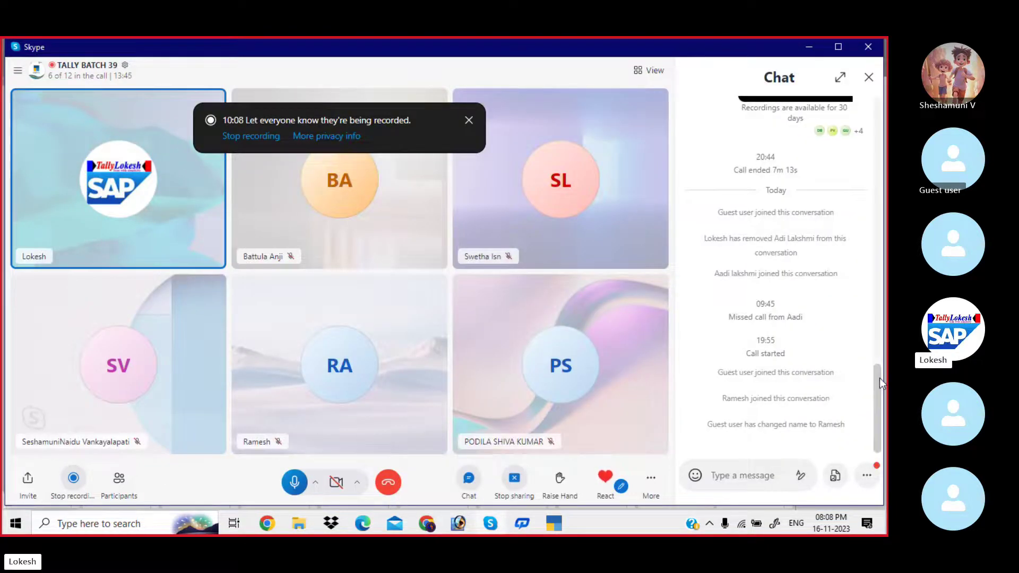
{"action": "left_click_drag", "start_coordinate": [879, 378], "coordinate": [873, 147]}
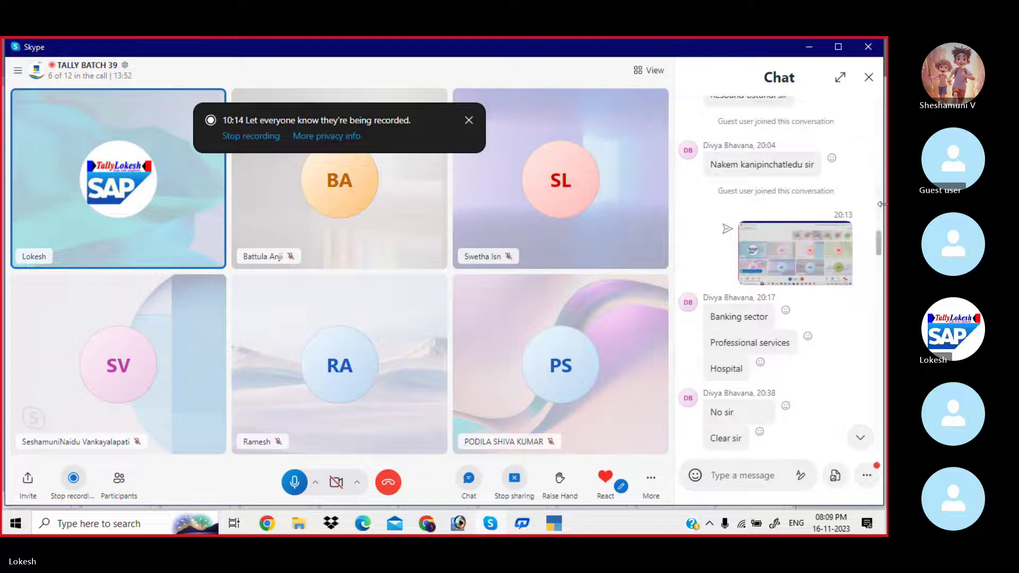
{"action": "left_click_drag", "start_coordinate": [878, 243], "coordinate": [880, 346]}
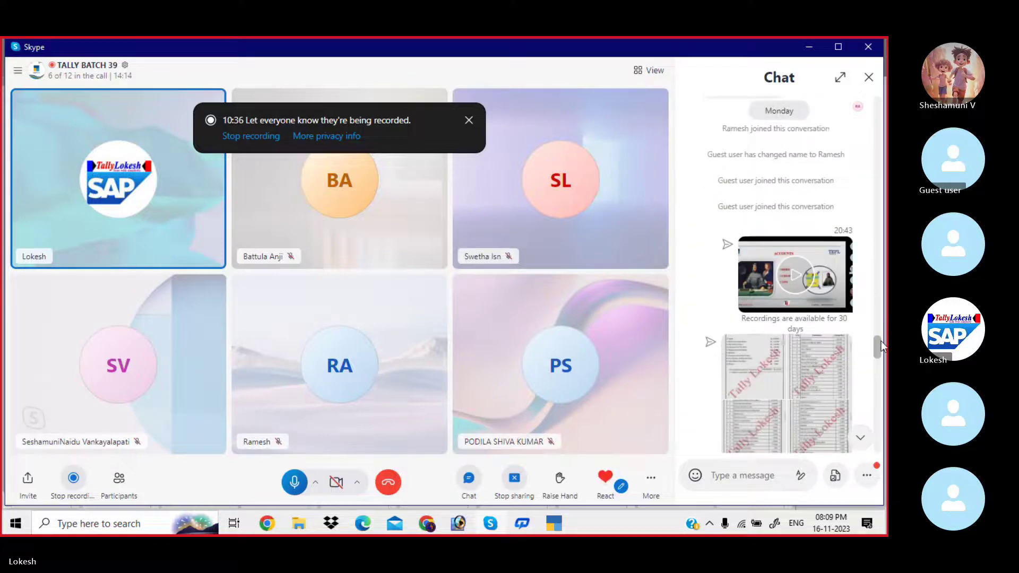
Open the Problem-1 sheet image, zoom in and pan to read the title and items 1–8, then return to TallyPrime.
{"action": "left_click", "coordinate": [753, 323]}
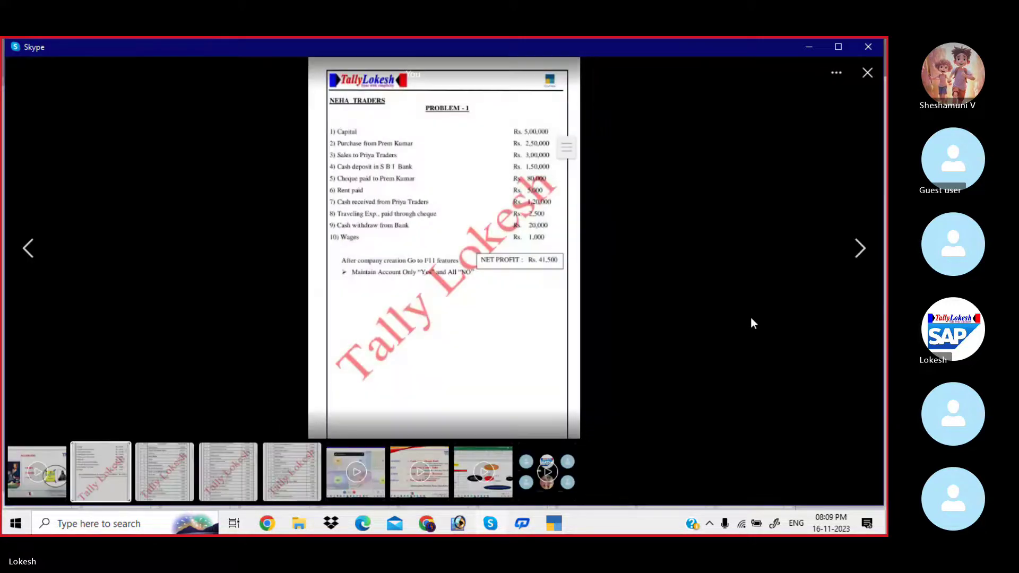
{"action": "double_click", "coordinate": [490, 287]}
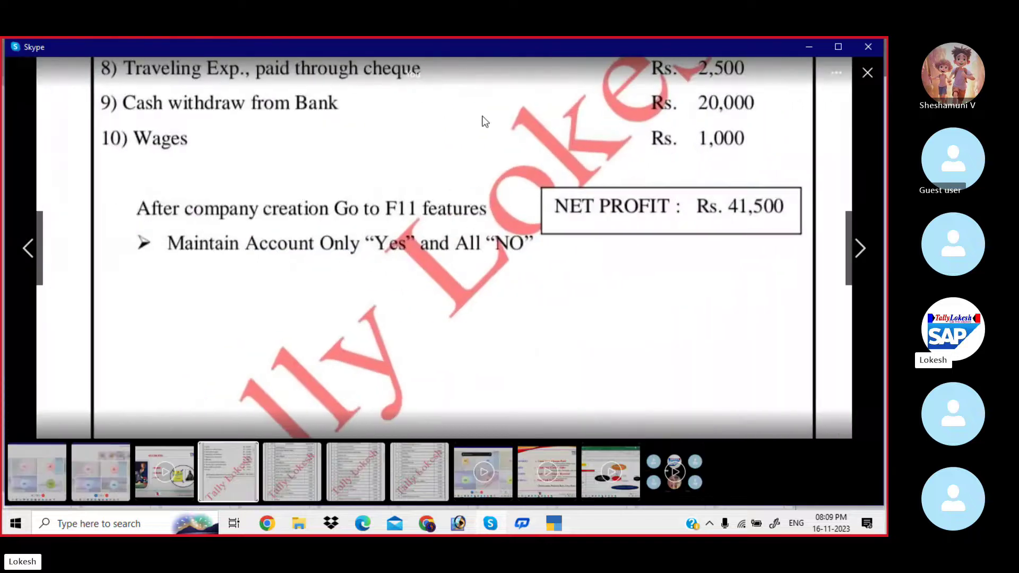
{"action": "left_click_drag", "start_coordinate": [483, 121], "coordinate": [478, 345]}
{"action": "left_click_drag", "start_coordinate": [455, 196], "coordinate": [460, 355]}
{"action": "left_click_drag", "start_coordinate": [448, 283], "coordinate": [453, 303]}
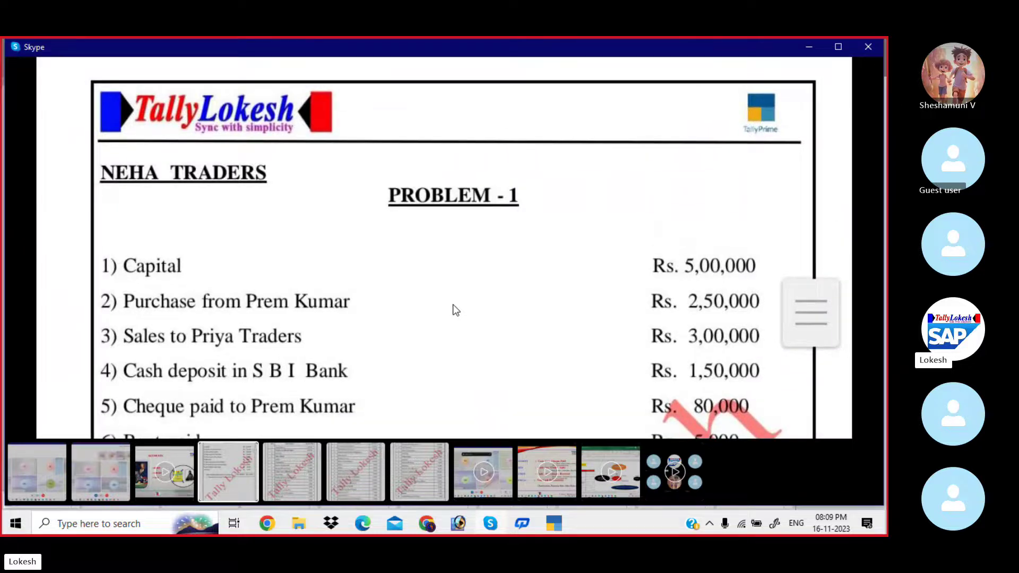
{"action": "key", "text": "alt+Tab"}
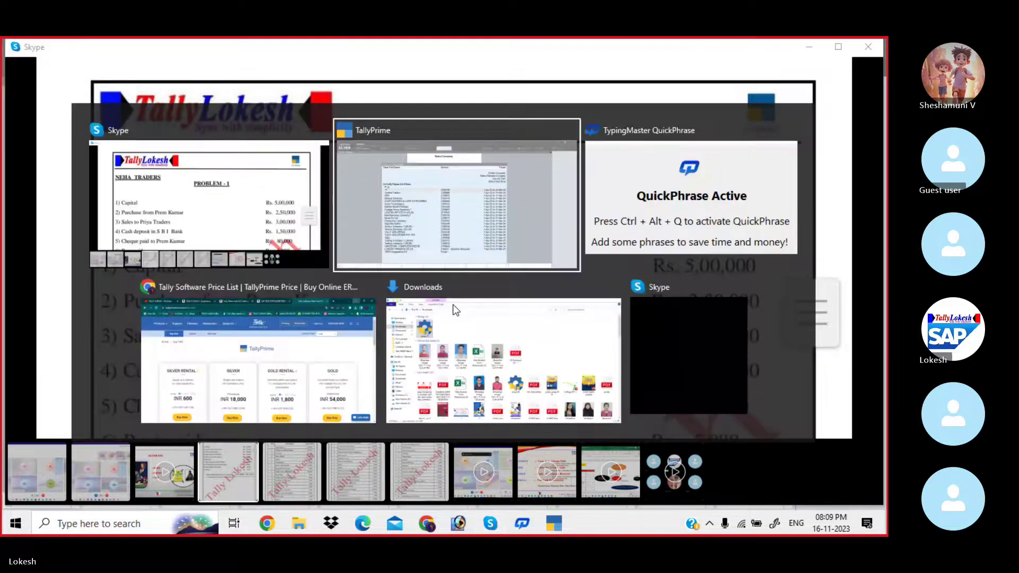
From Select Company, start a new company under the D:\Tally Prime 3.0.1\Data path via Create Company.
{"action": "key", "text": "Up"}
{"action": "key", "text": "Up"}
{"action": "key", "text": "Up"}
{"action": "key", "text": "Up"}
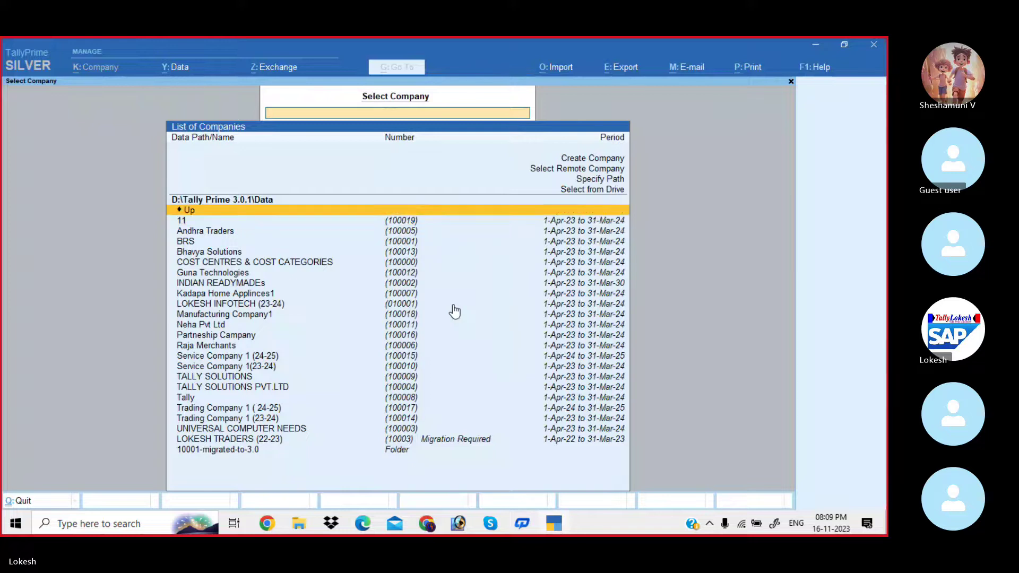
{"action": "key", "text": "Up"}
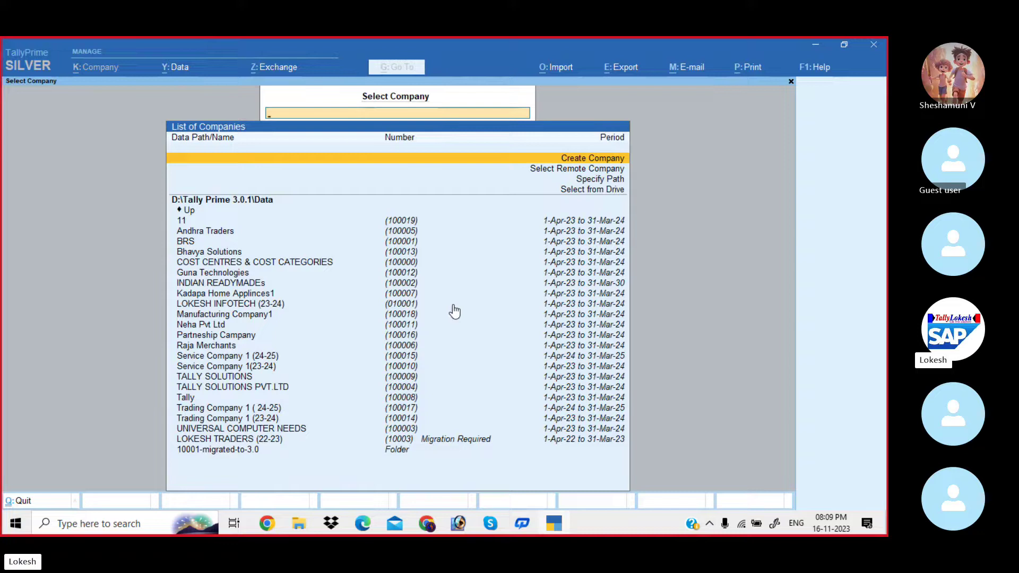
{"action": "key", "text": "Down"}
{"action": "key", "text": "Down"}
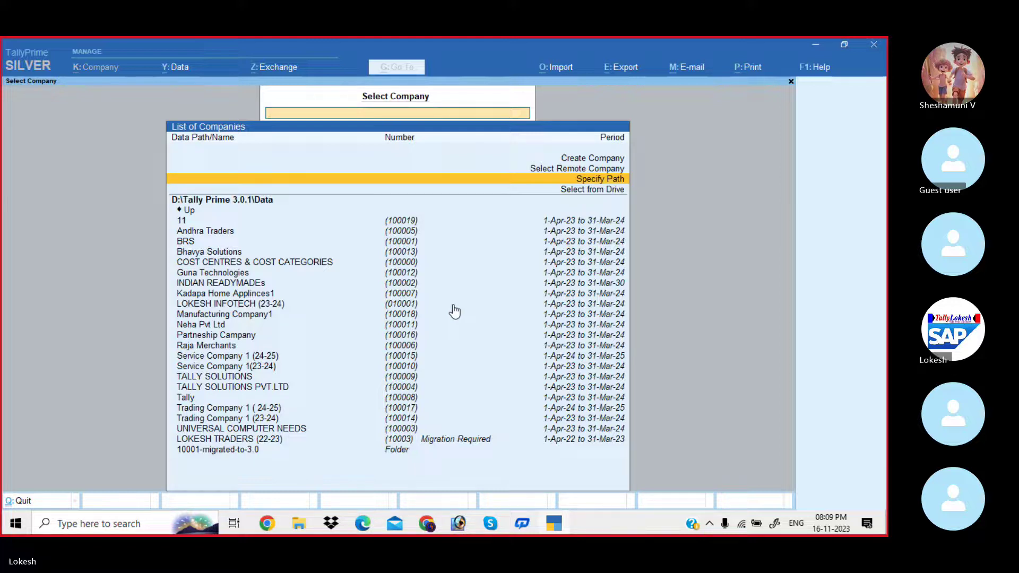
{"action": "key", "text": "Return"}
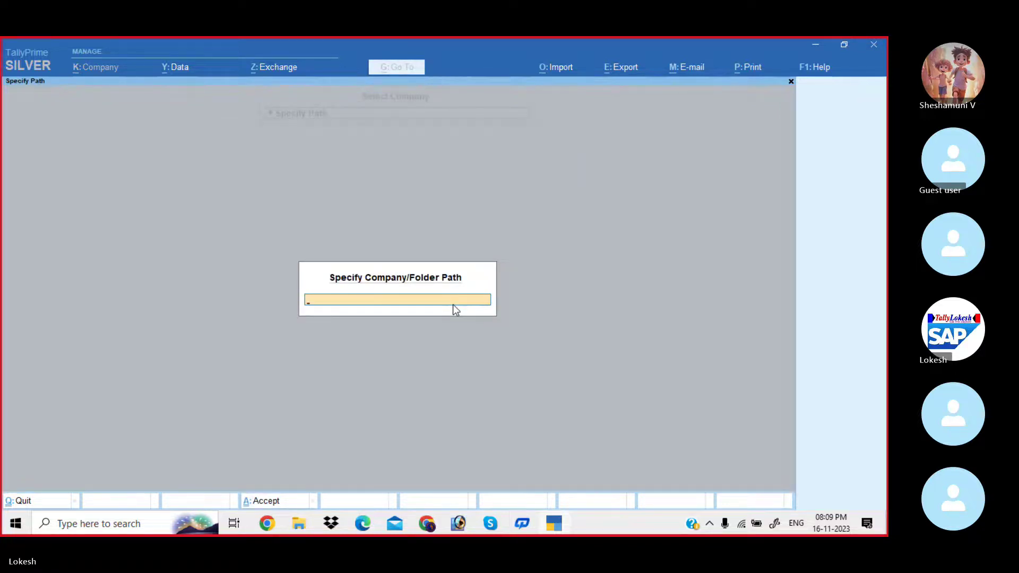
{"action": "key", "text": "Escape"}
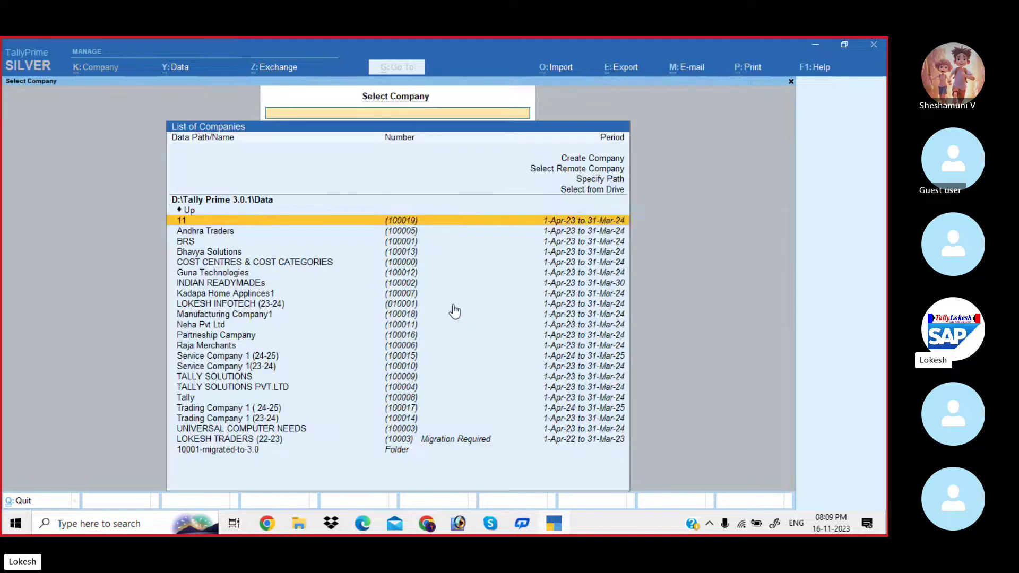
{"action": "key", "text": "Up"}
{"action": "key", "text": "Up"}
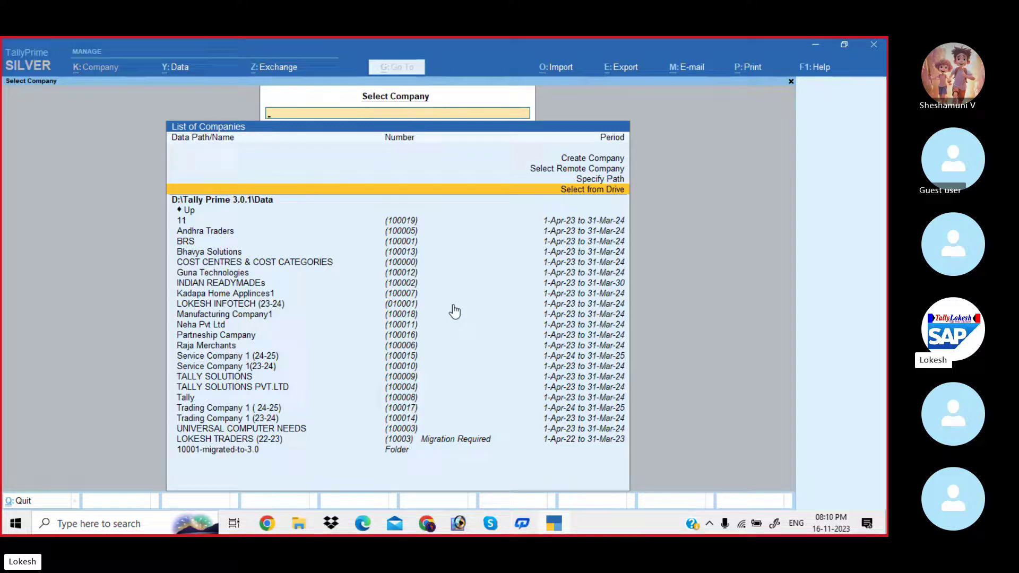
{"action": "key", "text": "Up"}
{"action": "key", "text": "Up"}
{"action": "key", "text": "Up"}
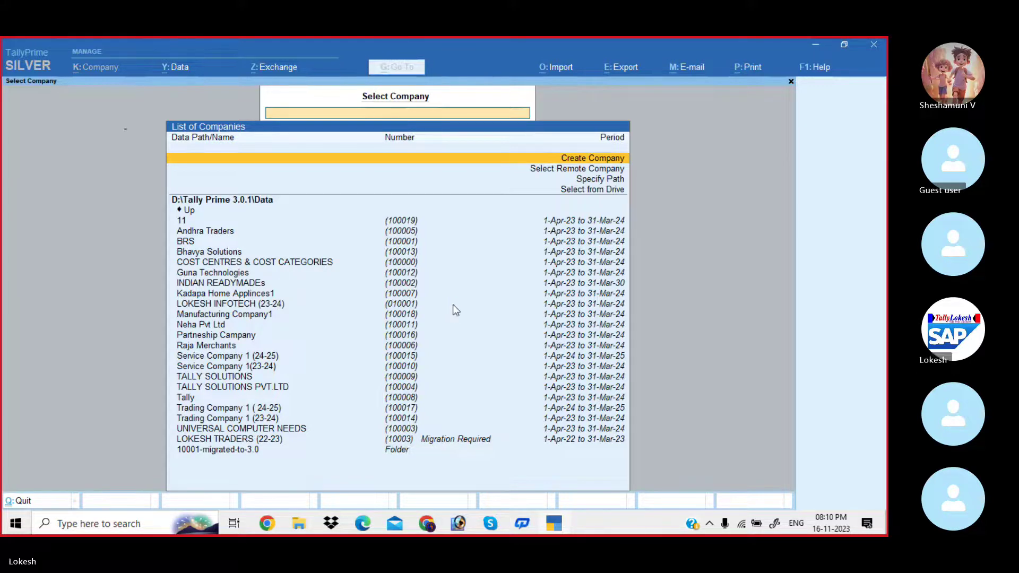
{"action": "key", "text": "Return"}
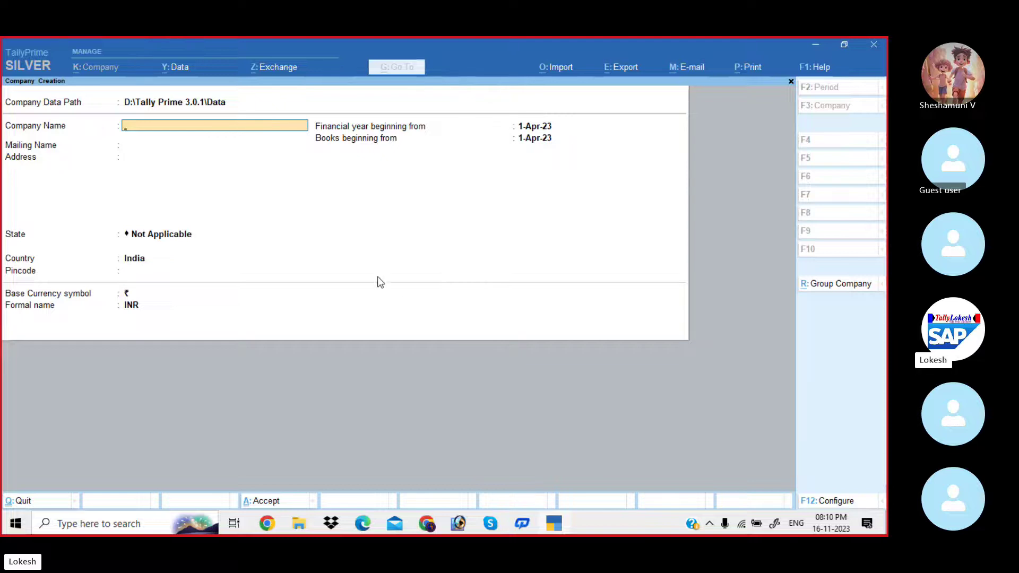
In the F12 configuration, set Provide Contact Details and the security options to Yes.
{"action": "left_click", "coordinate": [837, 499]}
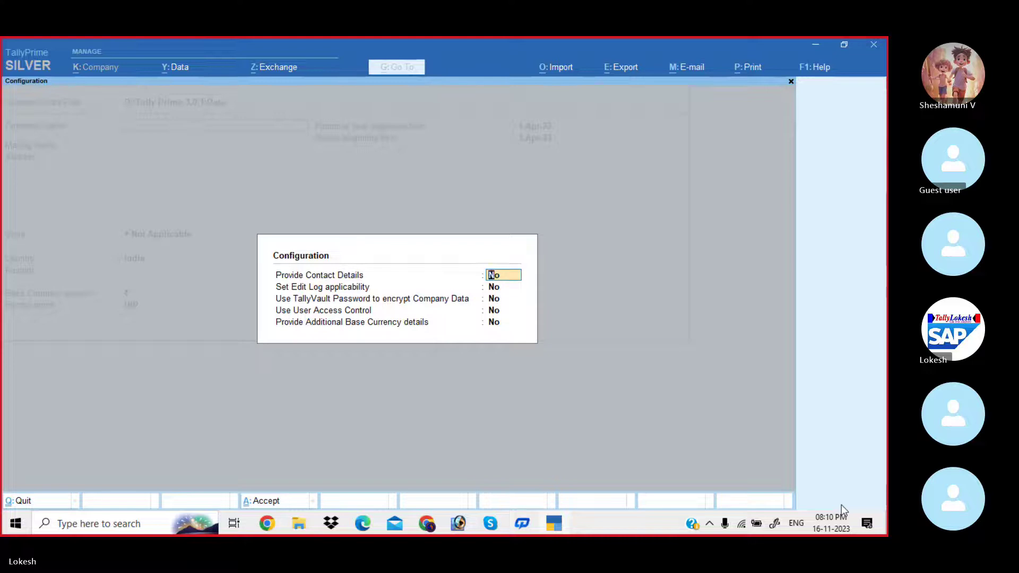
{"action": "type", "text": "y"}
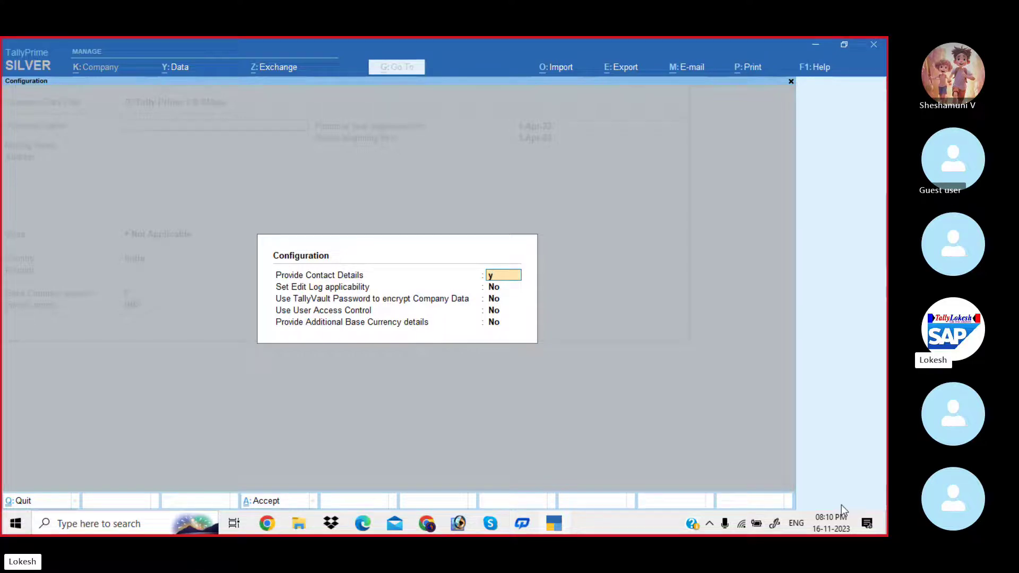
{"action": "key", "text": "Return"}
{"action": "key", "text": "Return"}
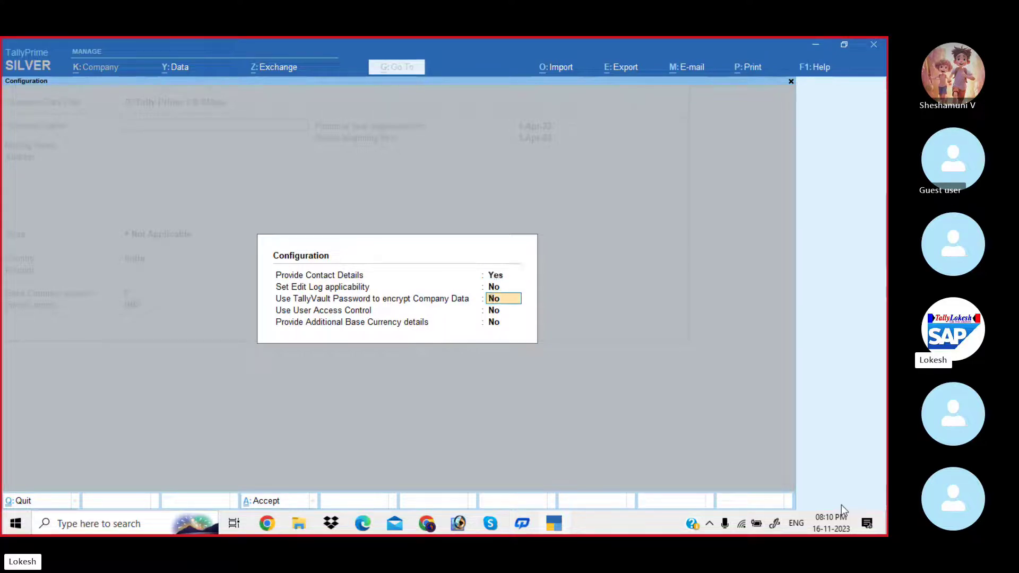
{"action": "type", "text": "y"}
{"action": "key", "text": "Return"}
{"action": "type", "text": "y"}
{"action": "key", "text": "Return"}
{"action": "key", "text": "Return"}
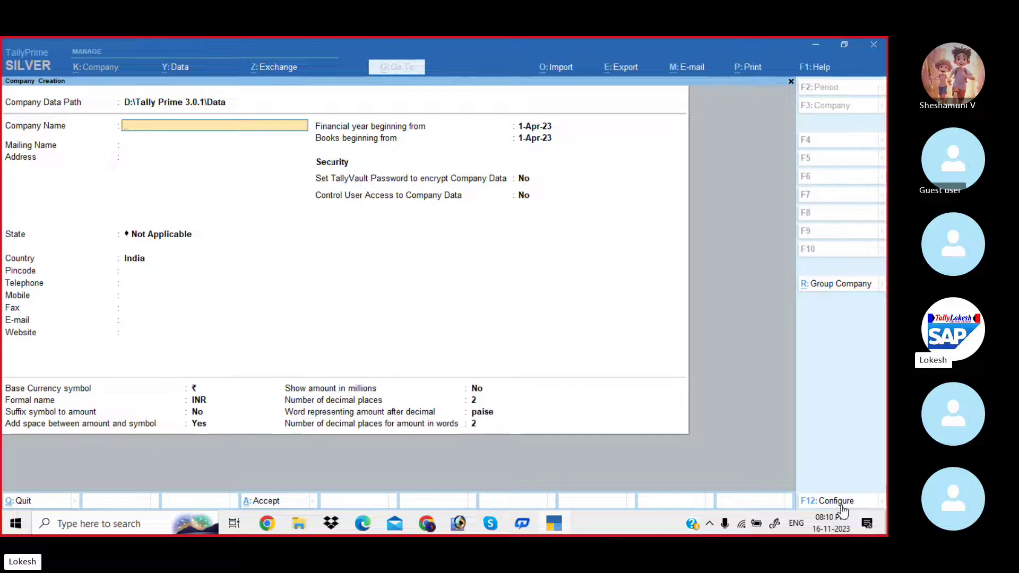
Name the company Neha Traders2 and enter its street address plus a cell number line.
{"action": "type", "text": "Neha Traders2"}
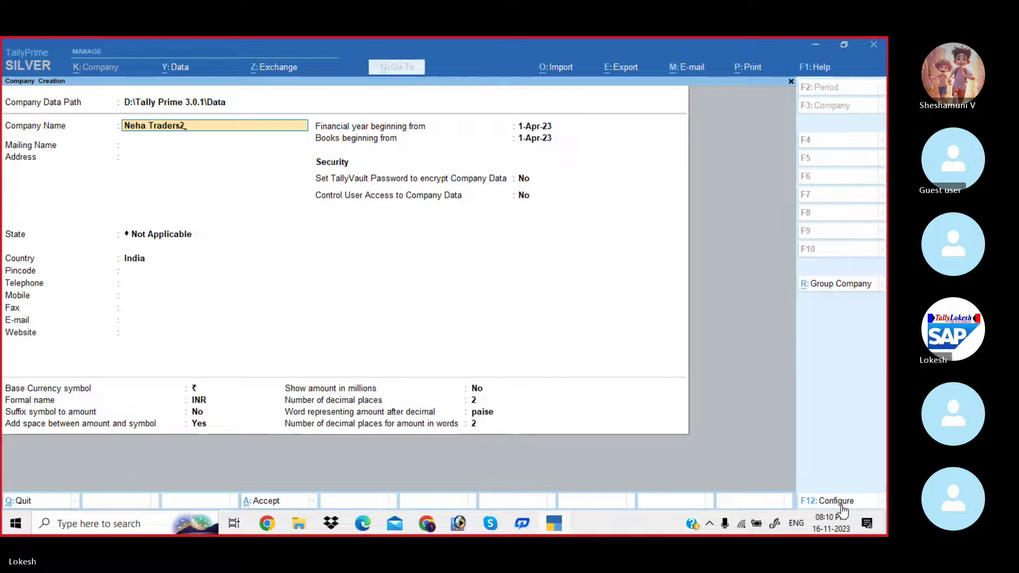
{"action": "key", "text": "Return"}
{"action": "key", "text": "Return"}
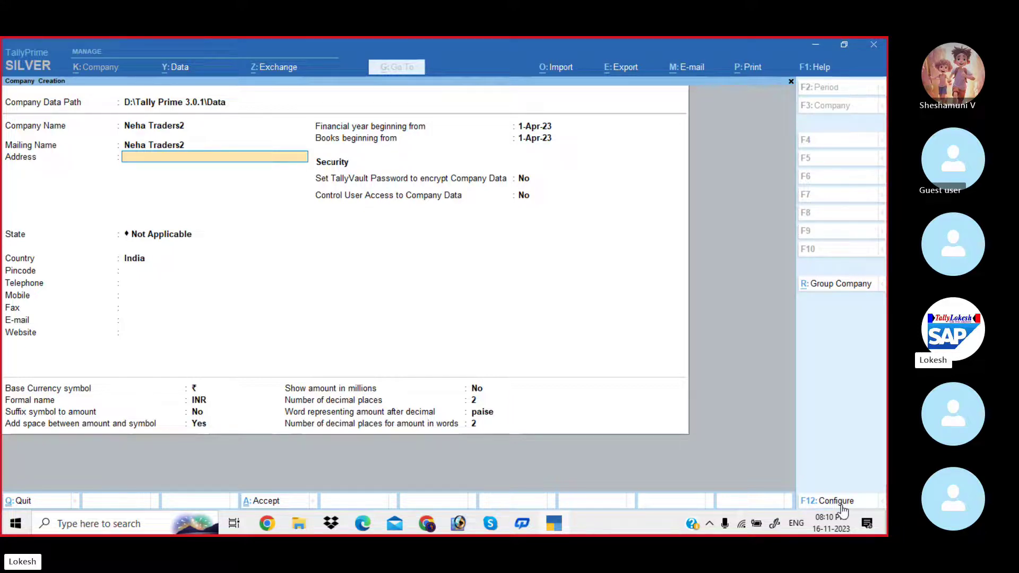
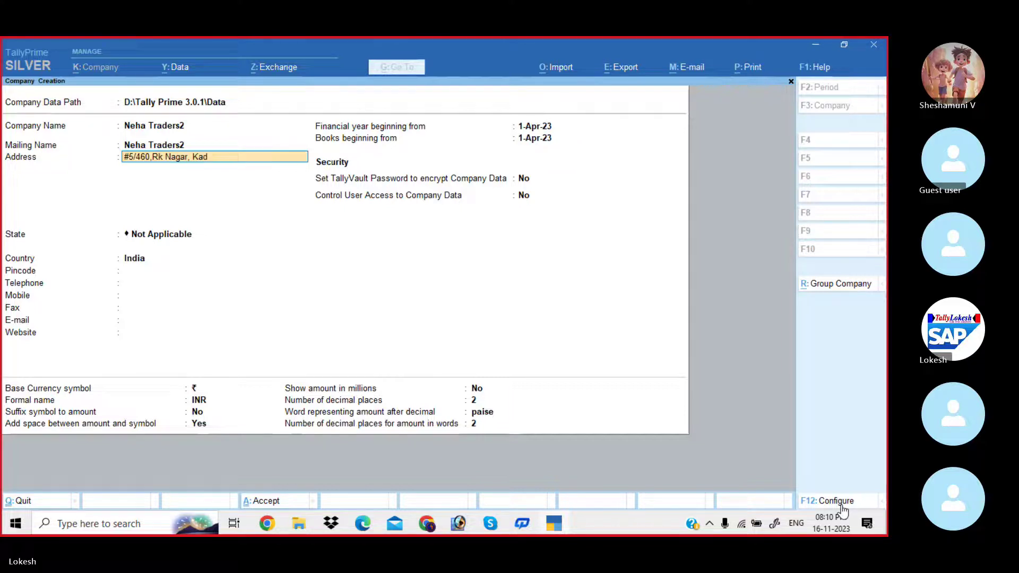
{"action": "key", "text": "Return"}
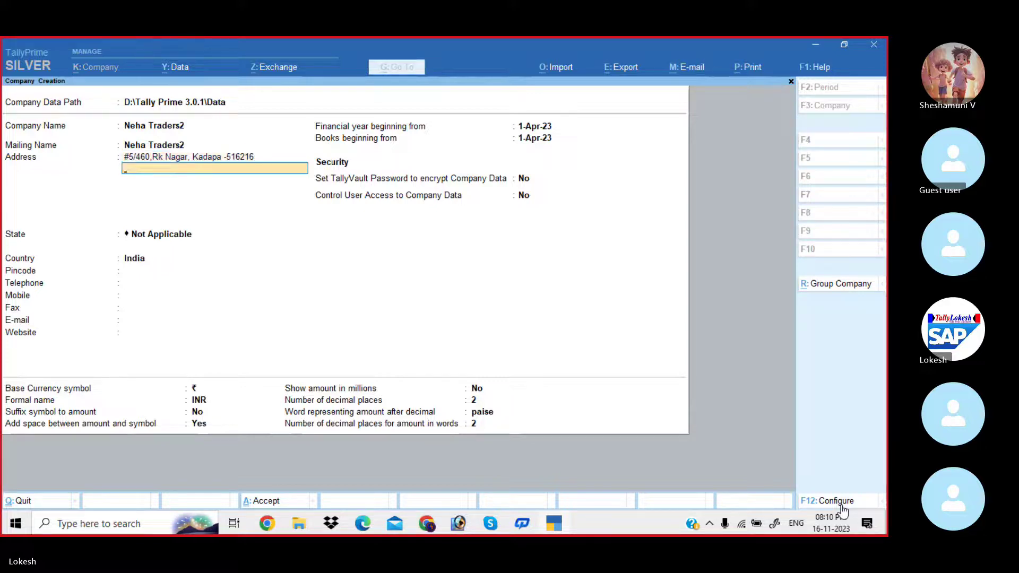
{"action": "type", "text": "Cell No ."}
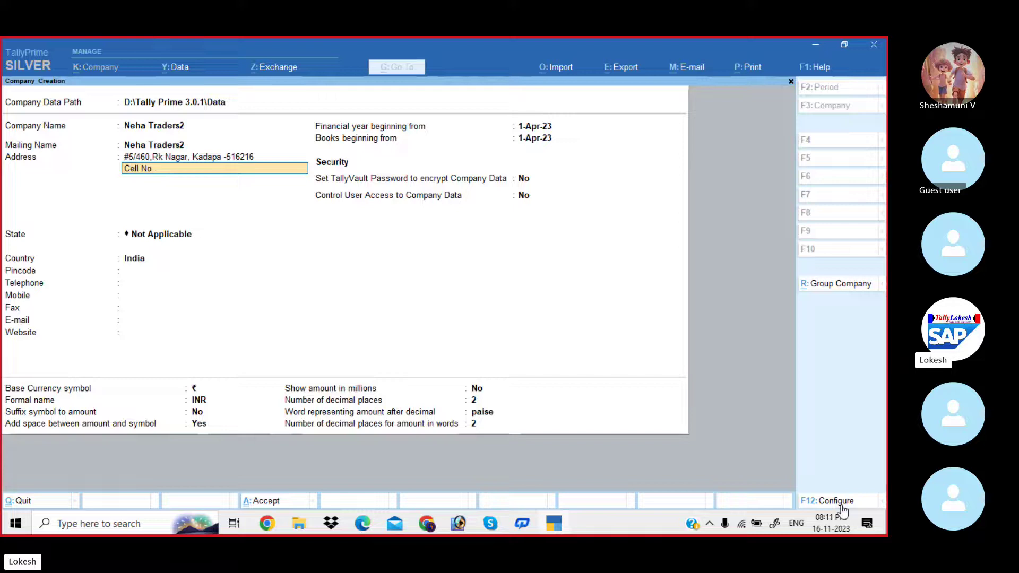
{"action": "key", "text": "BackSpace"}
{"action": "key", "text": "Return"}
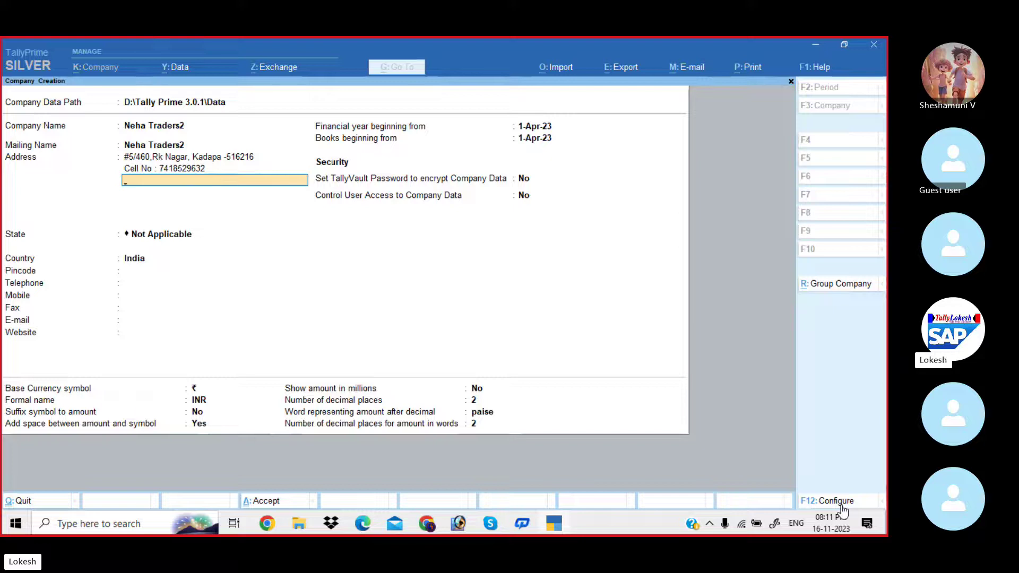
{"action": "key", "text": "Return"}
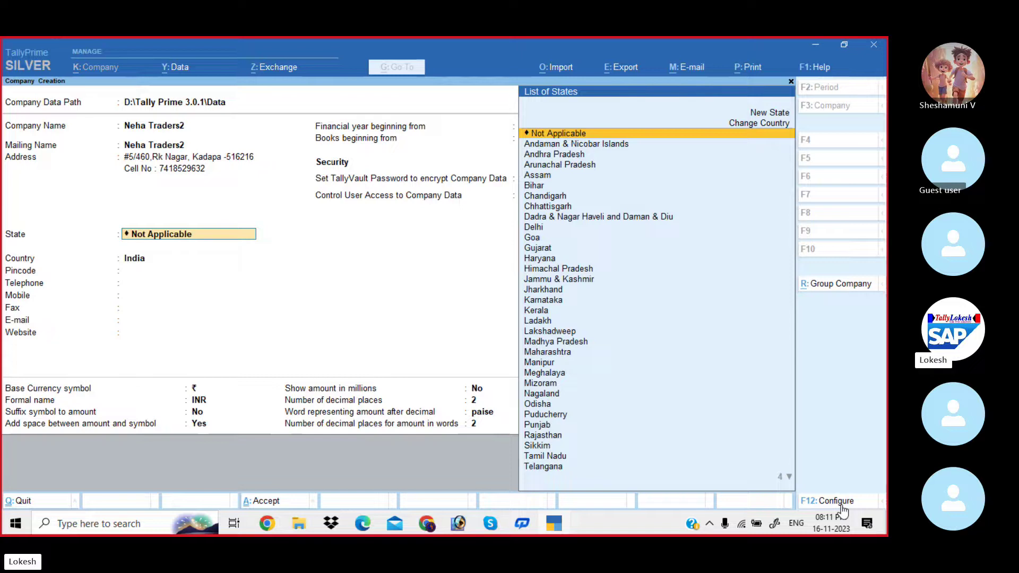
Set the state to Andhra Pradesh and enter the pincode, telephone, mobile and fax numbers.
{"action": "key", "text": "Down"}
{"action": "key", "text": "Down"}
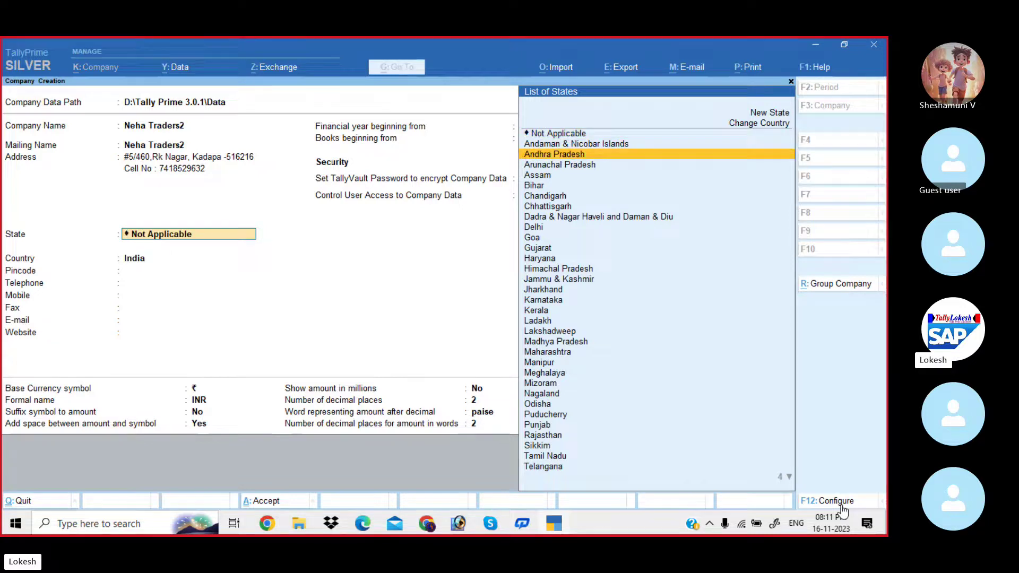
{"action": "key", "text": "Return"}
{"action": "type", "text": "51"}
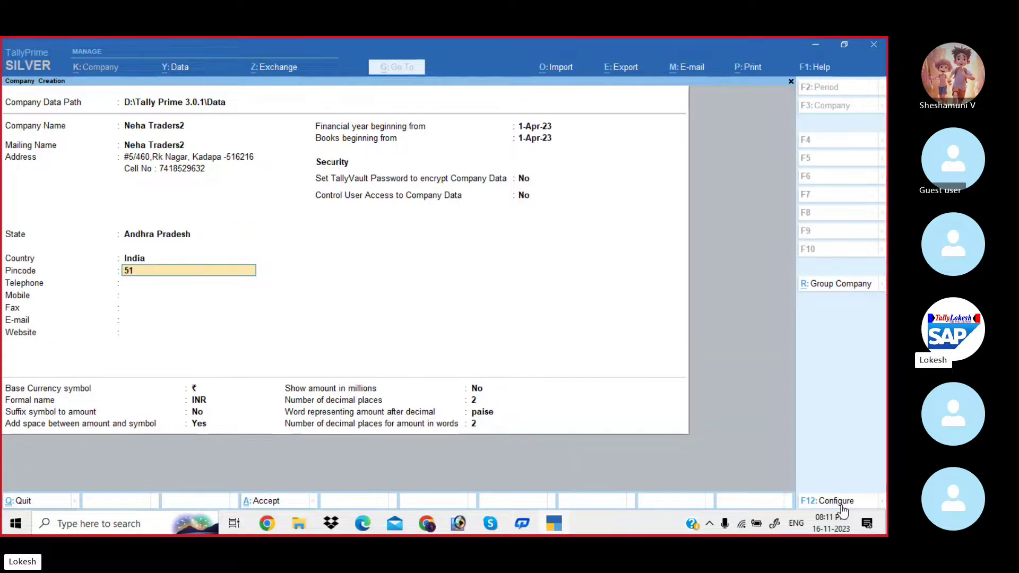
{"action": "type", "text": "6216"}
{"action": "key", "text": "Return"}
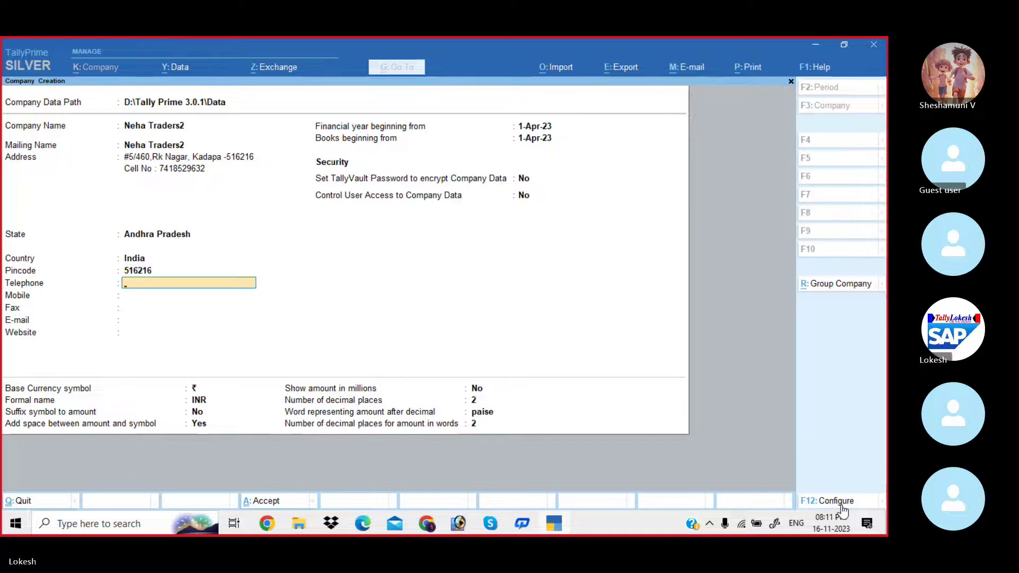
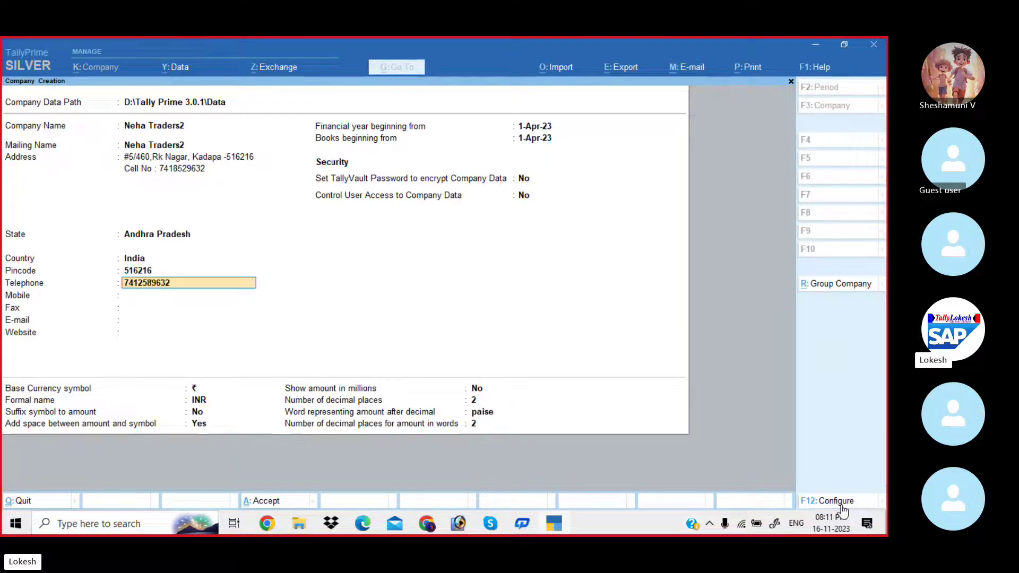
{"action": "key", "text": "Return"}
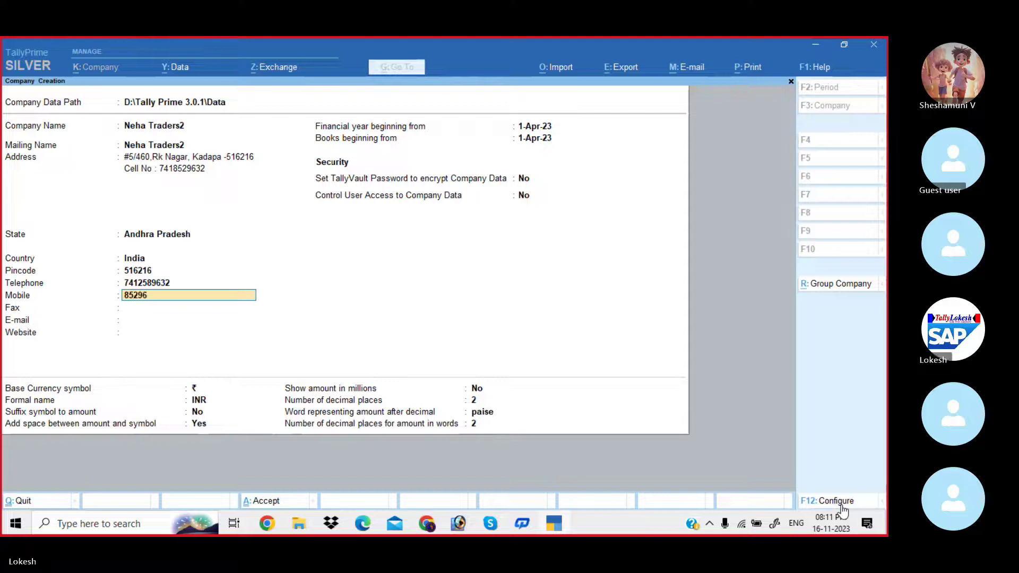
{"action": "key", "text": "Return"}
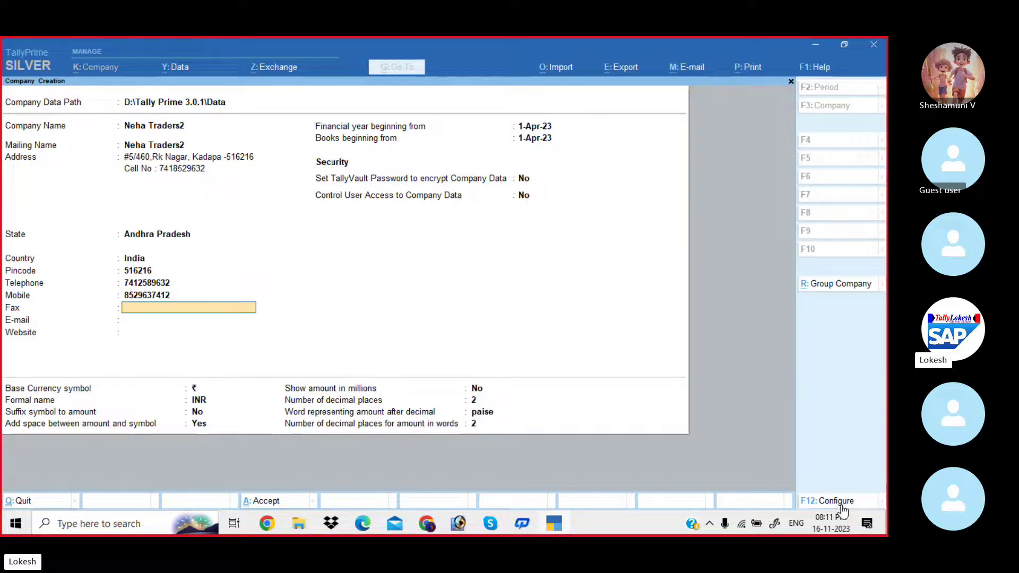
{"action": "type", "text": "45879"}
{"action": "key", "text": "Return"}
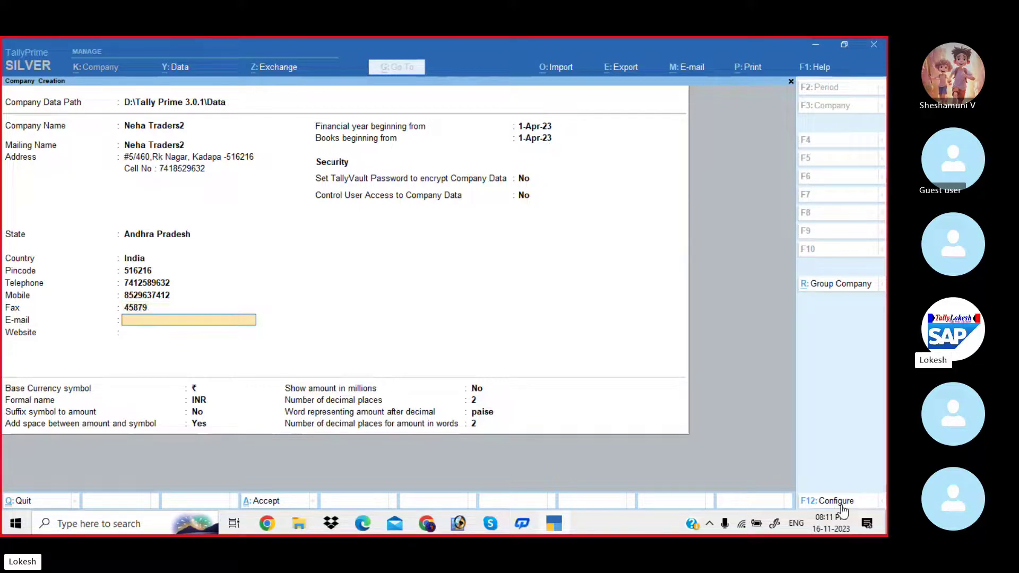
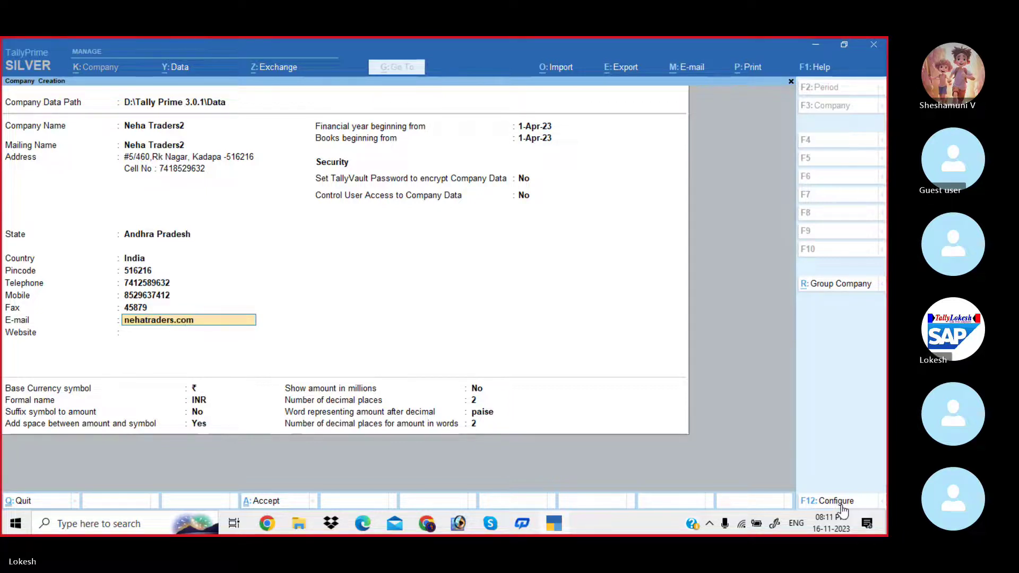
Enter the company's Gmail e-mail address, correcting the typos.
{"action": "key", "text": "Return"}
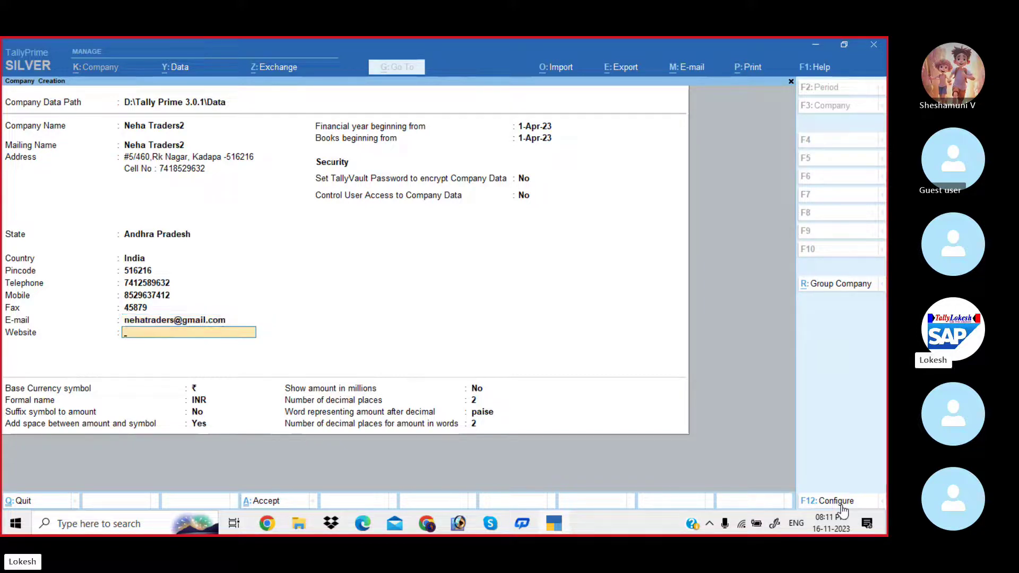
Keep the default website, financial year, security and currency fields until the save prompt appears.
{"action": "key", "text": "Return"}
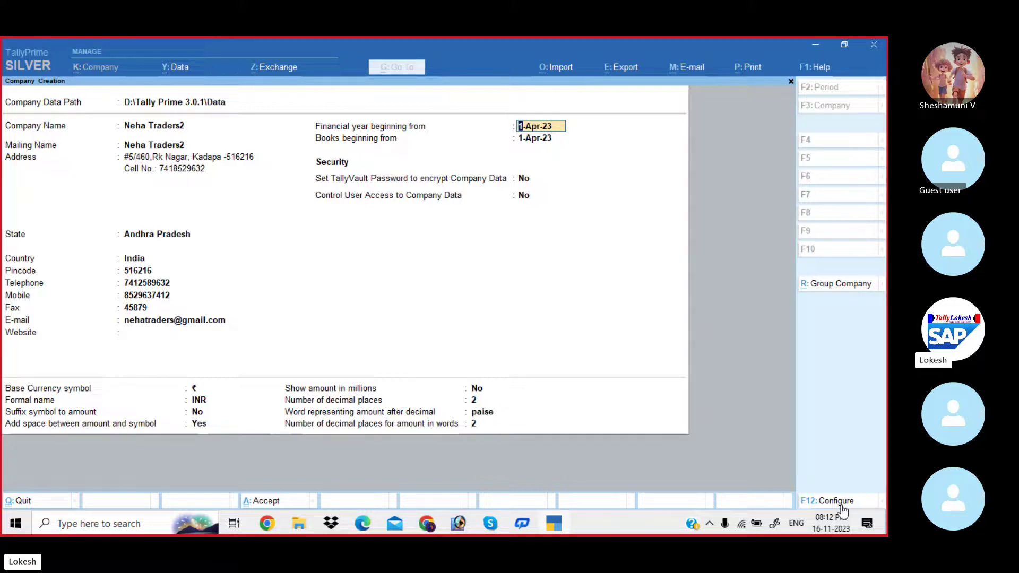
{"action": "key", "text": "Return"}
{"action": "key", "text": "Return"}
{"action": "key", "text": "Return"}
{"action": "key", "text": "Return"}
{"action": "key", "text": "Return"}
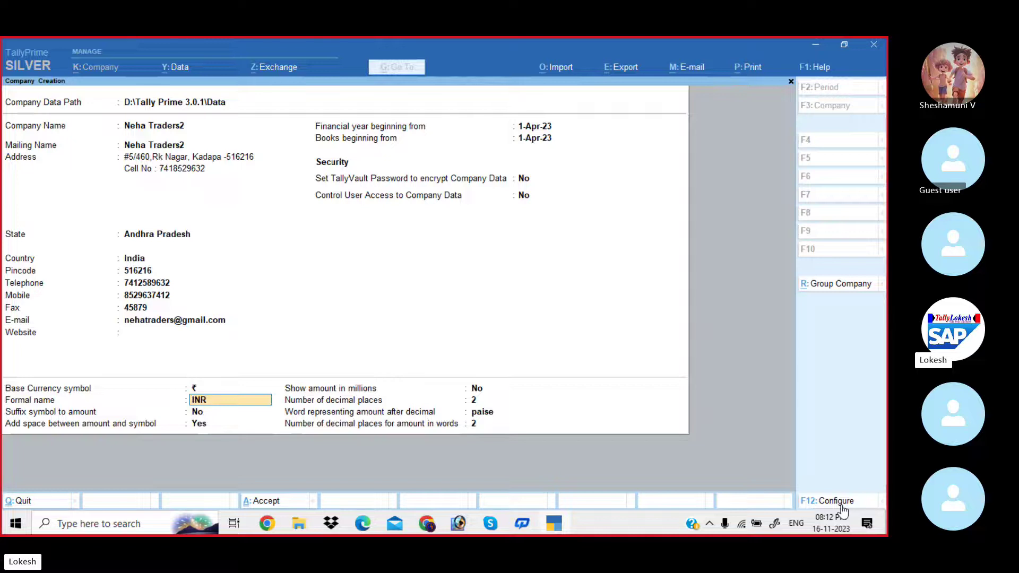
{"action": "key", "text": "Return"}
{"action": "key", "text": "Return"}
{"action": "key", "text": "Return"}
{"action": "key", "text": "Return"}
{"action": "key", "text": "Return"}
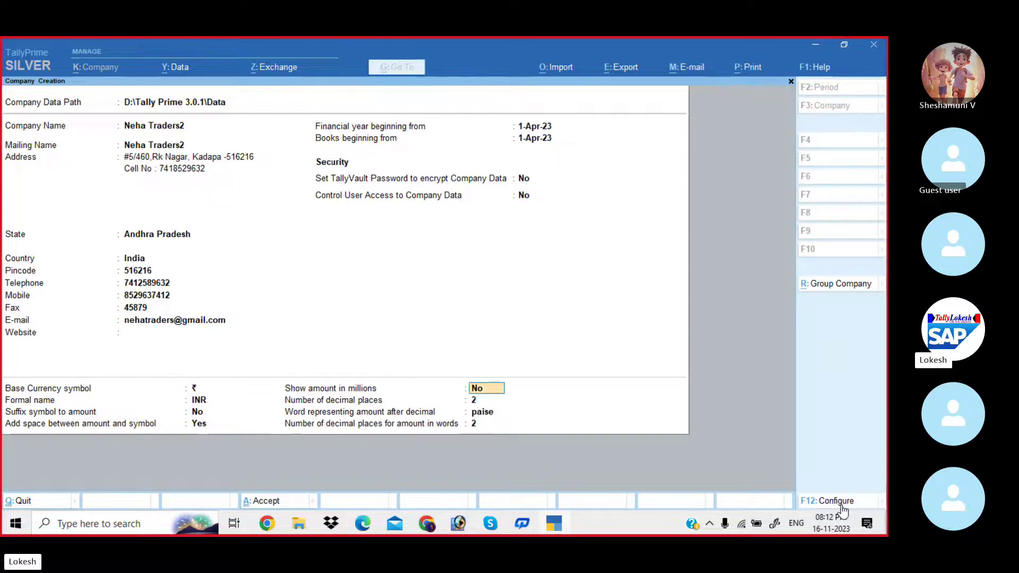
{"action": "key", "text": "Return"}
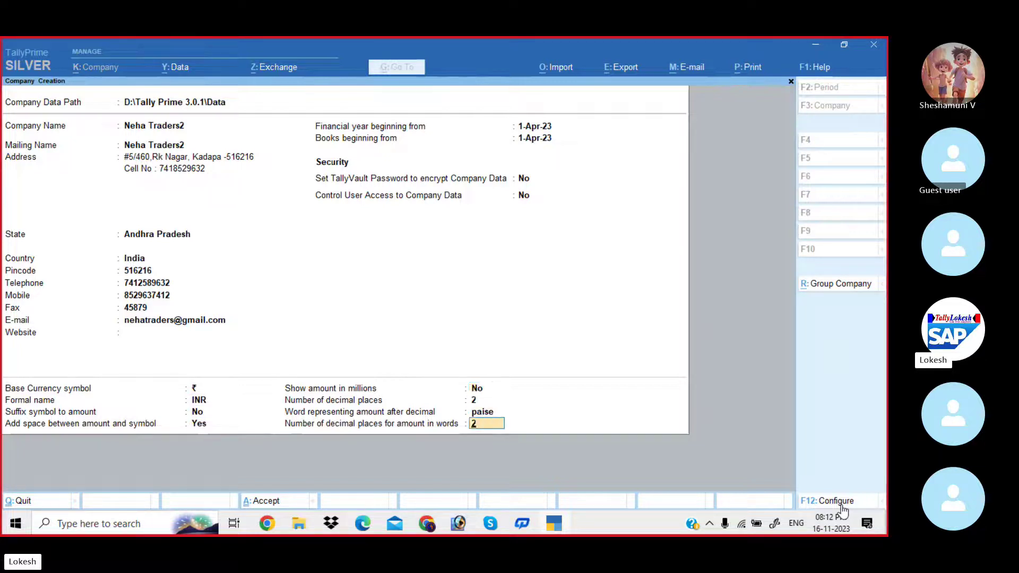
{"action": "key", "text": "Return"}
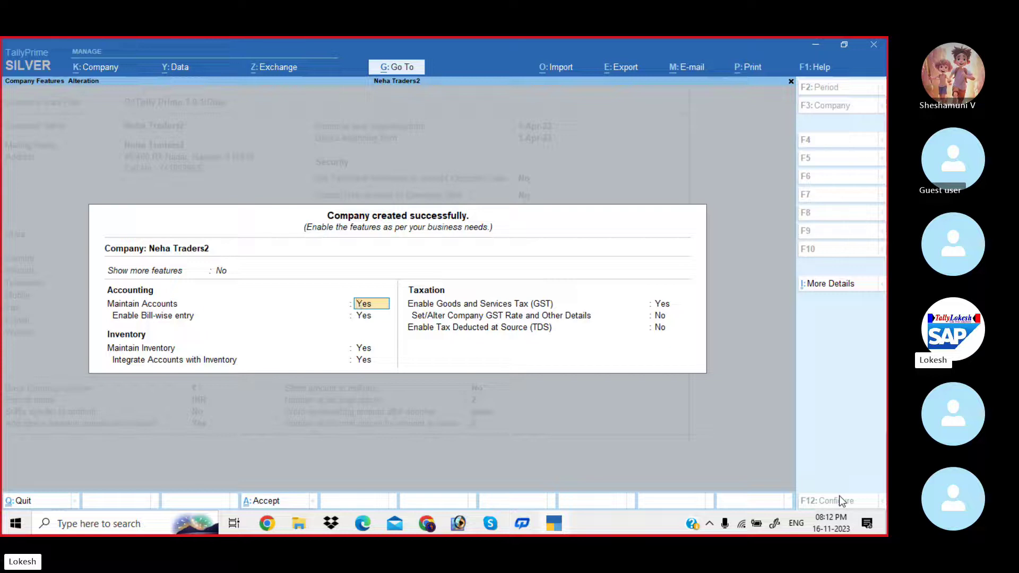
Set Show more features and Show all features to Yes.
{"action": "key", "text": "Up"}
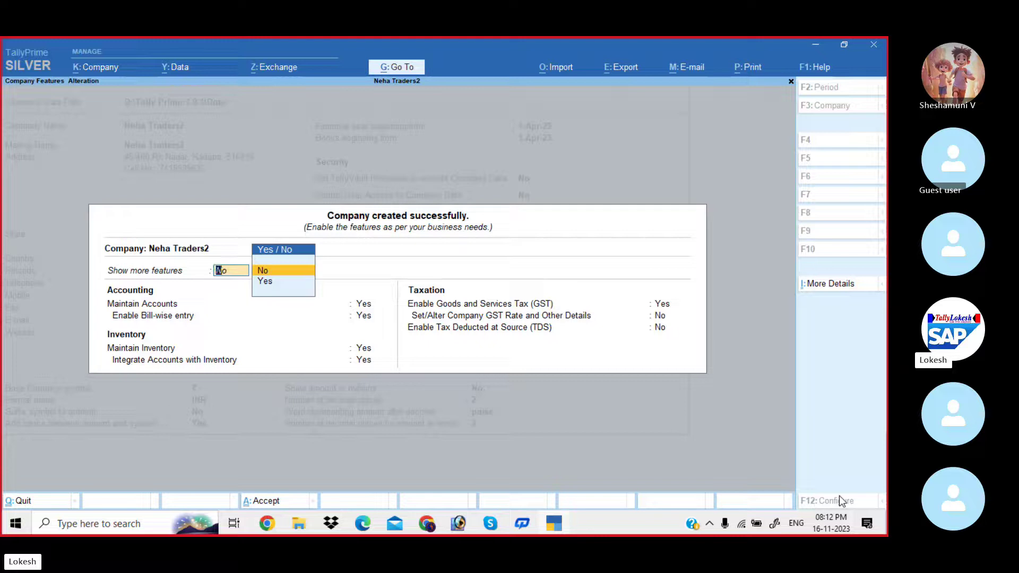
{"action": "key", "text": "Down"}
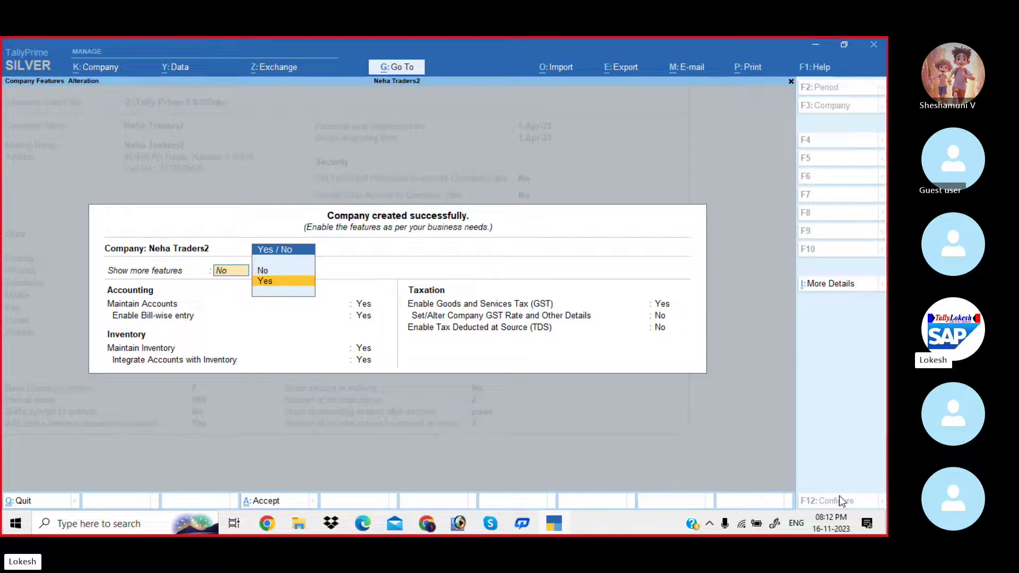
{"action": "key", "text": "Return"}
{"action": "key", "text": "Up"}
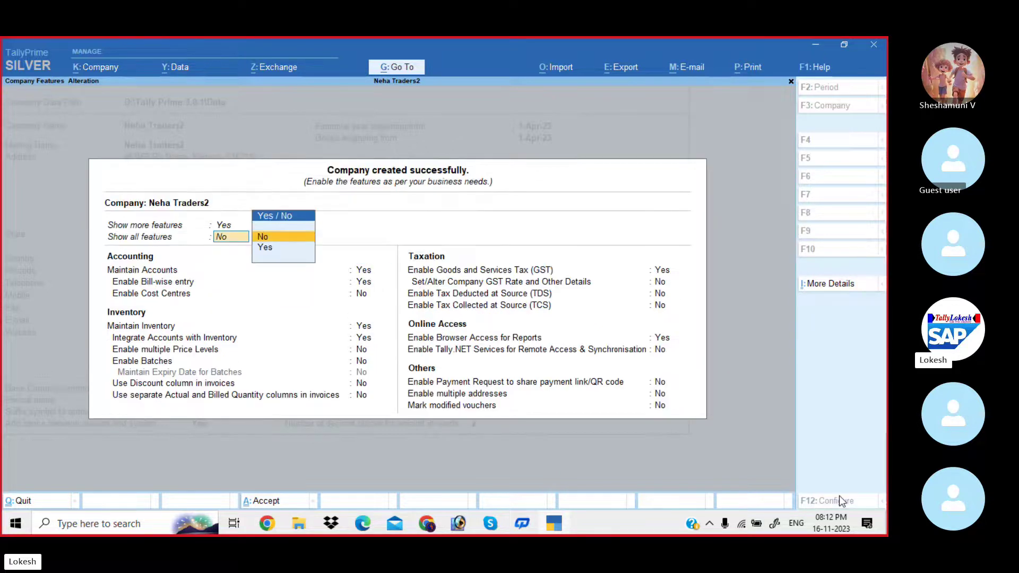
{"action": "key", "text": "Down"}
{"action": "key", "text": "Return"}
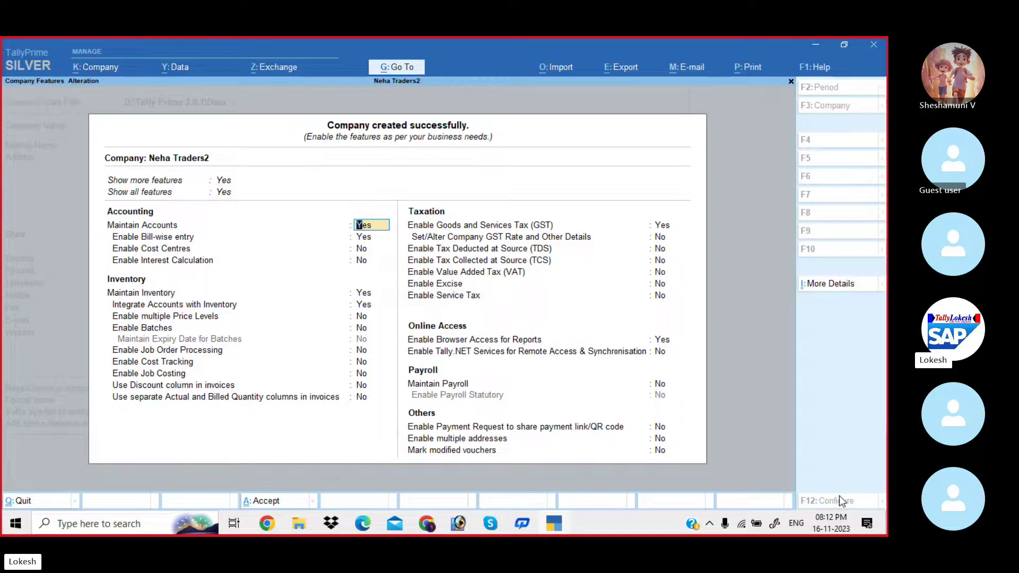
Set bill-wise entry, Maintain Inventory, GST and browser access to No, then accept the features.
{"action": "key", "text": "Return"}
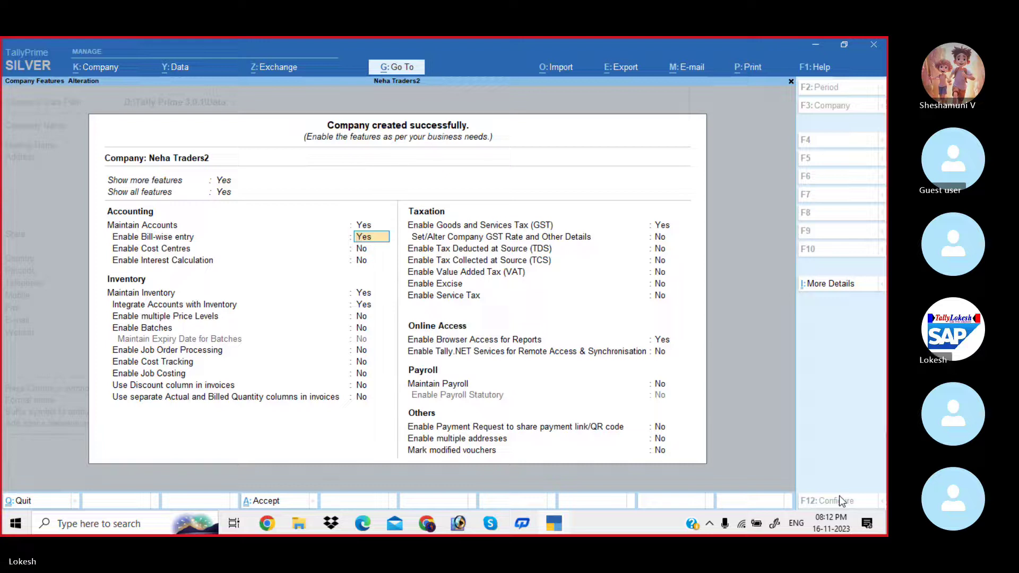
{"action": "type", "text": "n"}
{"action": "key", "text": "Return"}
{"action": "key", "text": "Return"}
{"action": "type", "text": "n"}
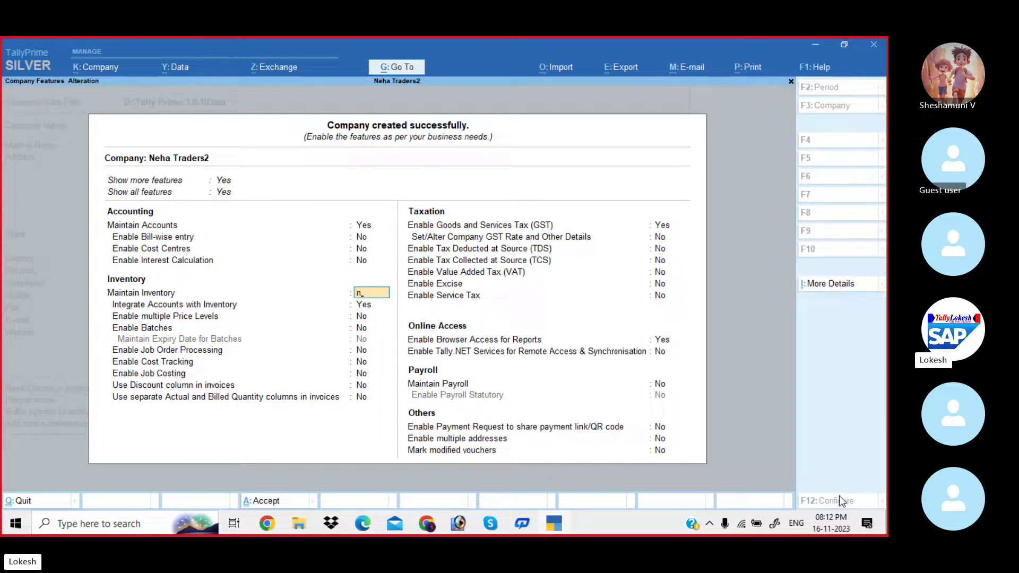
{"action": "key", "text": "Return"}
{"action": "type", "text": "n"}
{"action": "key", "text": "Return"}
{"action": "key", "text": "Return"}
{"action": "key", "text": "Return"}
{"action": "key", "text": "Return"}
{"action": "key", "text": "Return"}
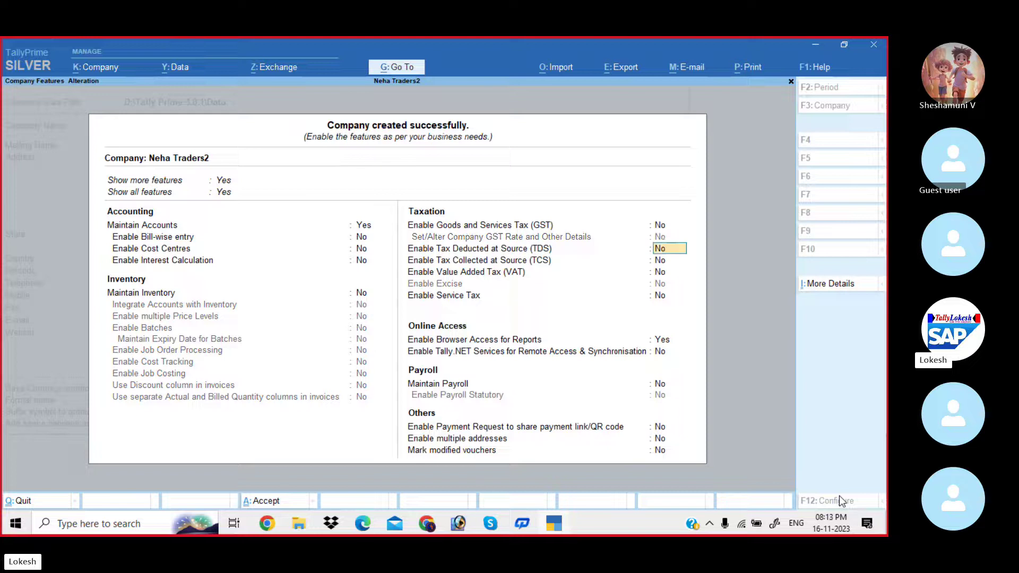
{"action": "type", "text": "n"}
{"action": "key", "text": "Return"}
{"action": "key", "text": "Return"}
{"action": "key", "text": "Return"}
{"action": "key", "text": "Return"}
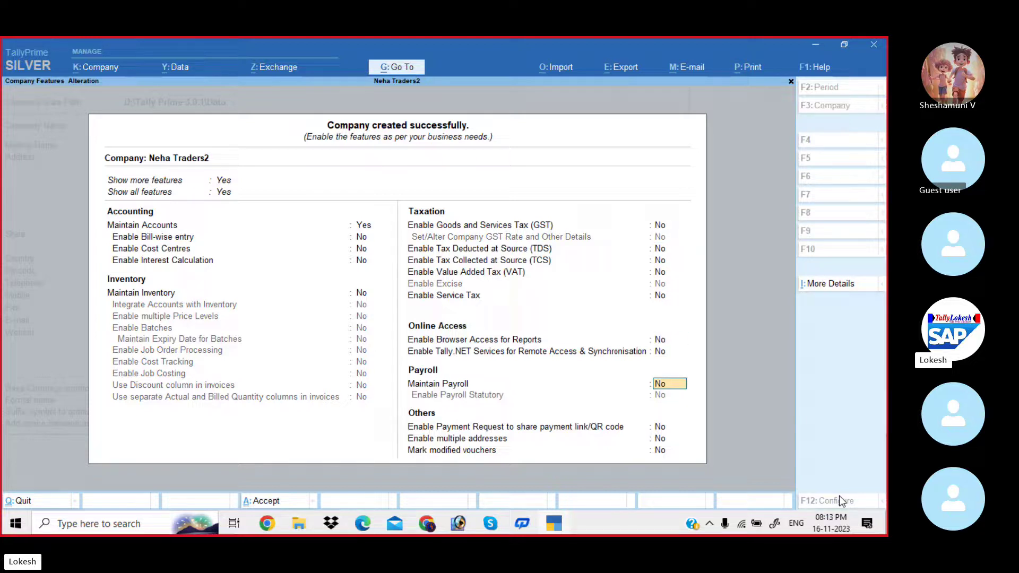
{"action": "key", "text": "Return"}
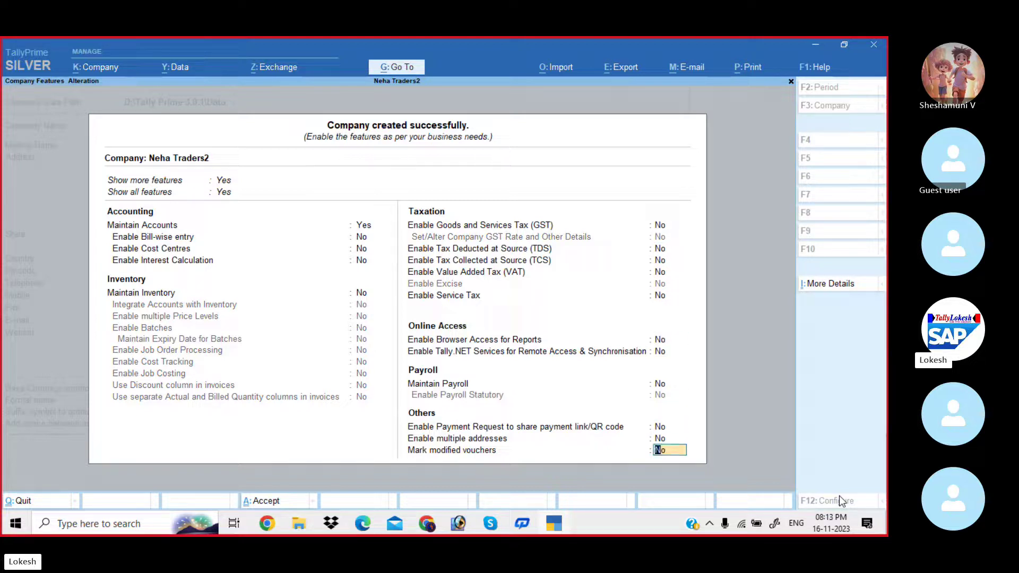
{"action": "key", "text": "Return"}
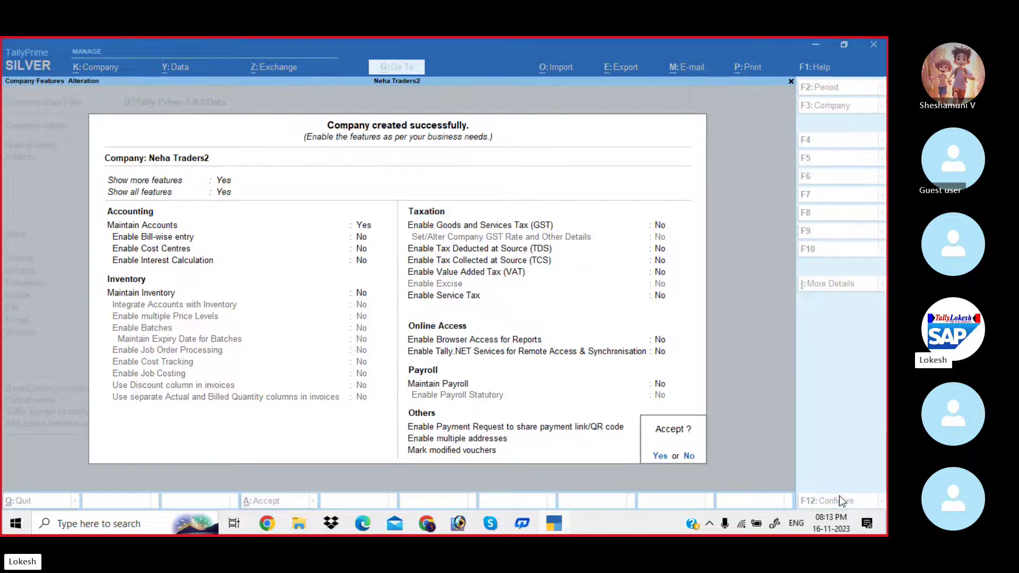
{"action": "key", "text": "Return"}
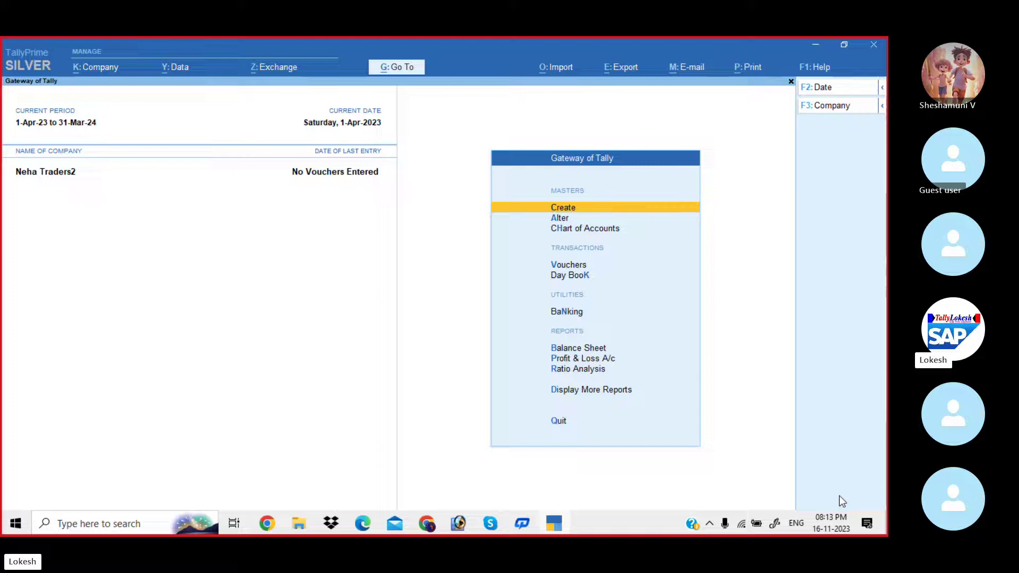
Open the Group list under Alter and scroll down to Unsecured Loans.
{"action": "key", "text": "Down"}
{"action": "key", "text": "Return"}
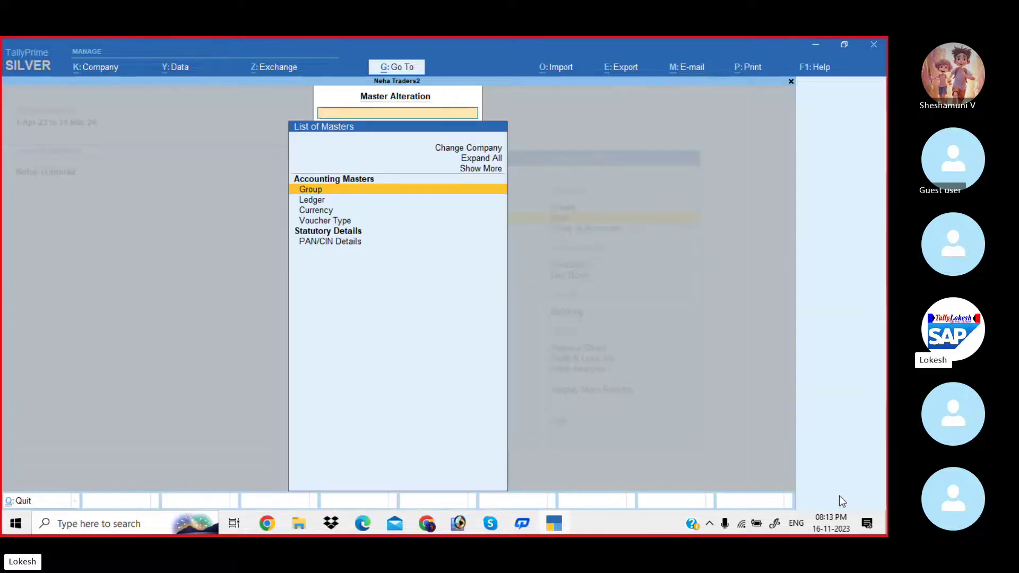
{"action": "key", "text": "Return"}
{"action": "key", "text": "Down"}
{"action": "key", "text": "Down"}
{"action": "key", "text": "Down"}
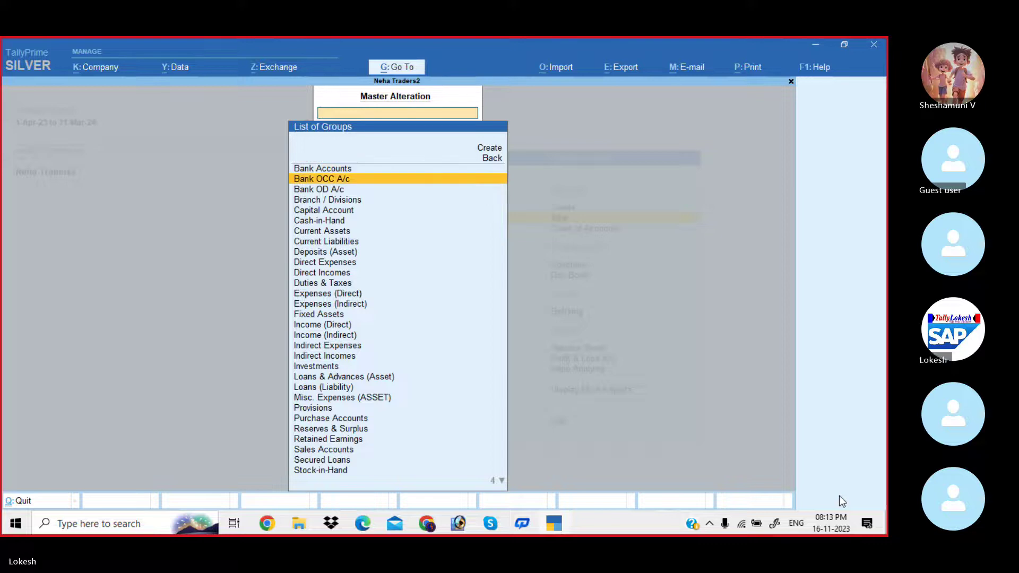
{"action": "key", "text": "Down"}
{"action": "key", "text": "Down"}
{"action": "key", "text": "Down"}
{"action": "key", "text": "Down"}
{"action": "key", "text": "Down"}
{"action": "key", "text": "Down"}
{"action": "key", "text": "Down"}
{"action": "key", "text": "Down"}
{"action": "key", "text": "Down"}
{"action": "key", "text": "Down"}
{"action": "key", "text": "Down"}
{"action": "key", "text": "Down"}
{"action": "key", "text": "Down"}
{"action": "key", "text": "Down"}
{"action": "key", "text": "Down"}
{"action": "key", "text": "Down"}
{"action": "key", "text": "Down"}
{"action": "key", "text": "Down"}
{"action": "key", "text": "Down"}
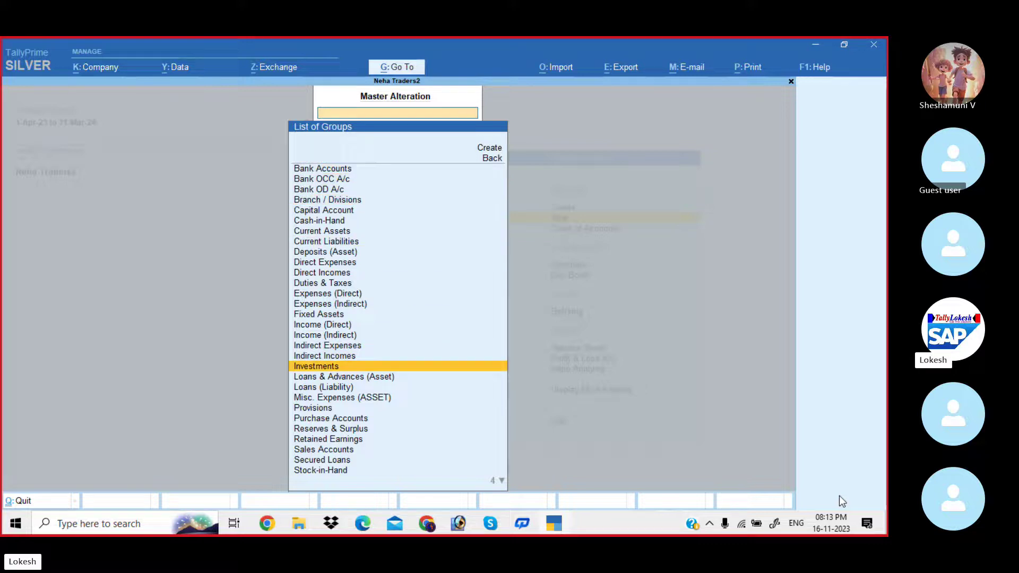
{"action": "key", "text": "Down"}
{"action": "key", "text": "Down"}
{"action": "key", "text": "Down"}
{"action": "key", "text": "Down"}
{"action": "key", "text": "Down"}
{"action": "key", "text": "Down"}
{"action": "key", "text": "Down"}
{"action": "key", "text": "Down"}
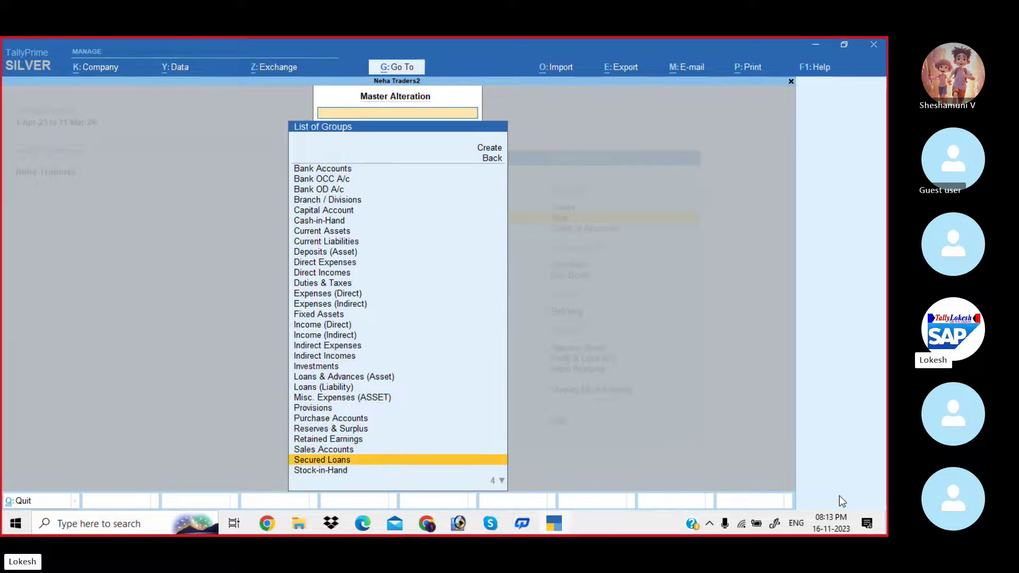
{"action": "key", "text": "Down"}
{"action": "key", "text": "Down"}
{"action": "key", "text": "Down"}
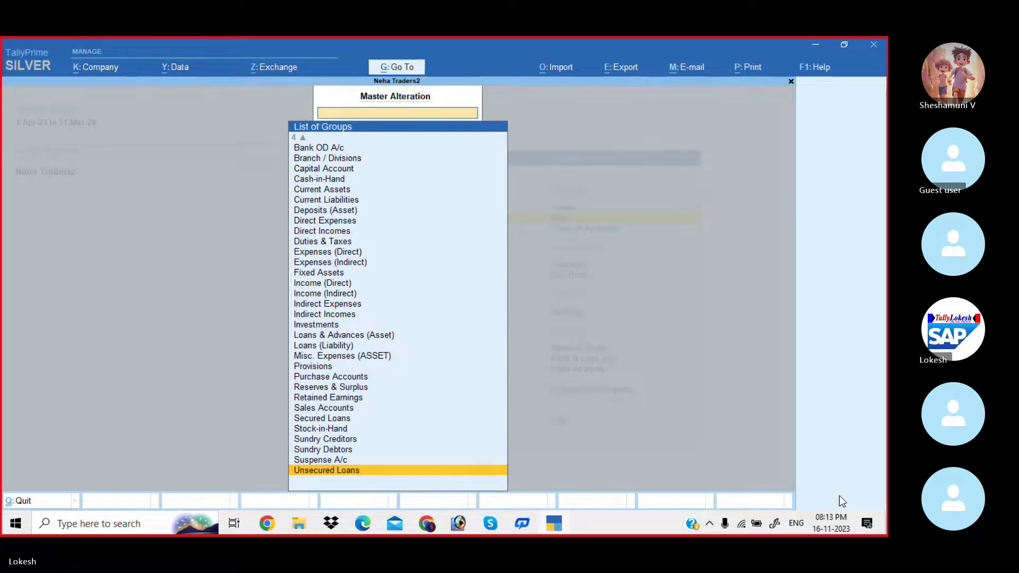
Browse back up through groups like Stock-in-Hand and Income (Direct), then exit to the List of Masters.
{"action": "key", "text": "Up"}
{"action": "key", "text": "Up"}
{"action": "key", "text": "Up"}
{"action": "key", "text": "Up"}
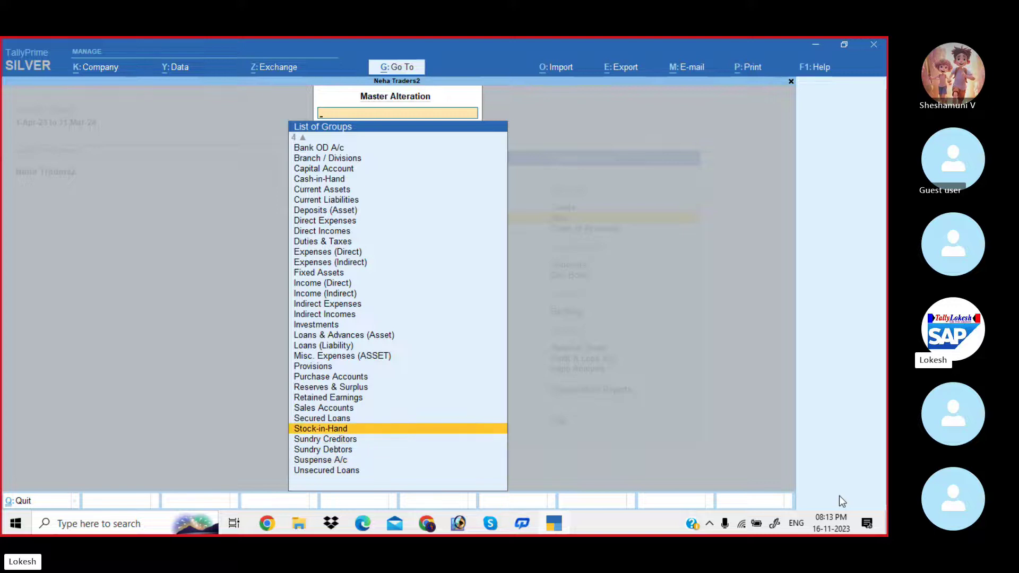
{"action": "key", "text": "Up"}
{"action": "key", "text": "Down"}
{"action": "key", "text": "Down"}
{"action": "key", "text": "Down"}
{"action": "key", "text": "Down"}
{"action": "key", "text": "Down"}
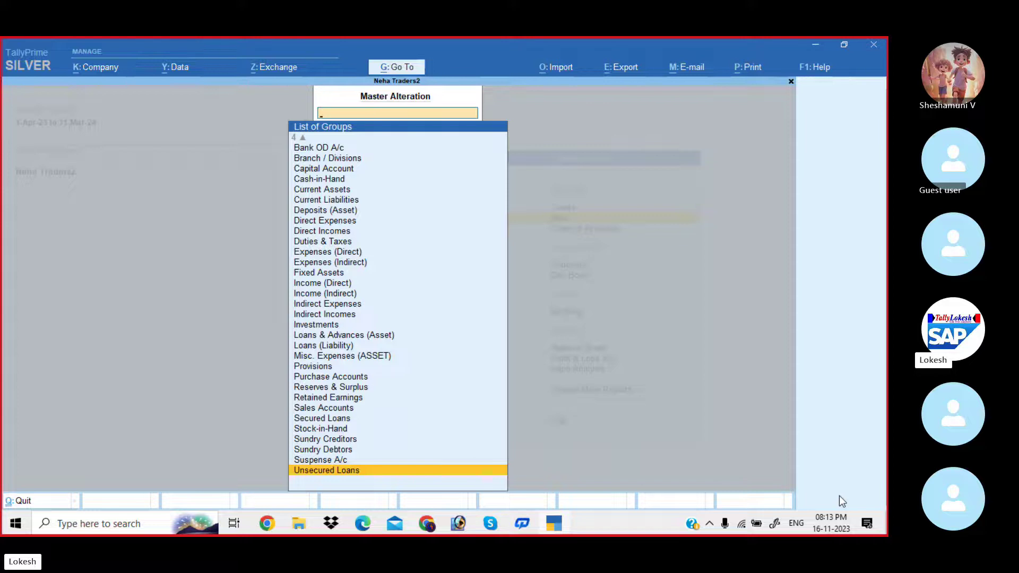
{"action": "key", "text": "Up"}
{"action": "key", "text": "Up"}
{"action": "key", "text": "Up"}
{"action": "key", "text": "Up"}
{"action": "key", "text": "Up"}
{"action": "key", "text": "Up"}
{"action": "key", "text": "Up"}
{"action": "key", "text": "Up"}
{"action": "key", "text": "Up"}
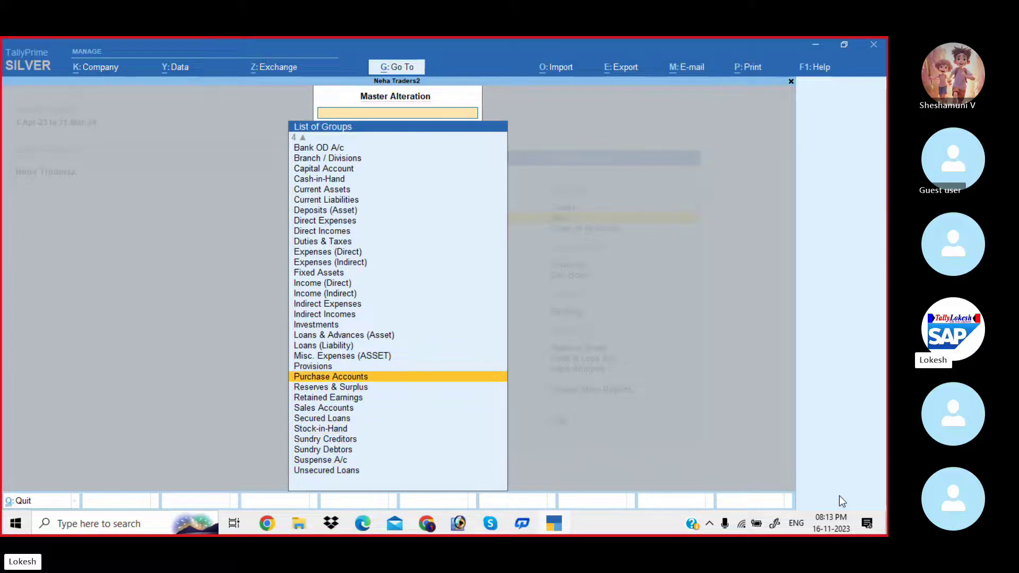
{"action": "key", "text": "Up"}
{"action": "key", "text": "Up"}
{"action": "key", "text": "Up"}
{"action": "key", "text": "Up"}
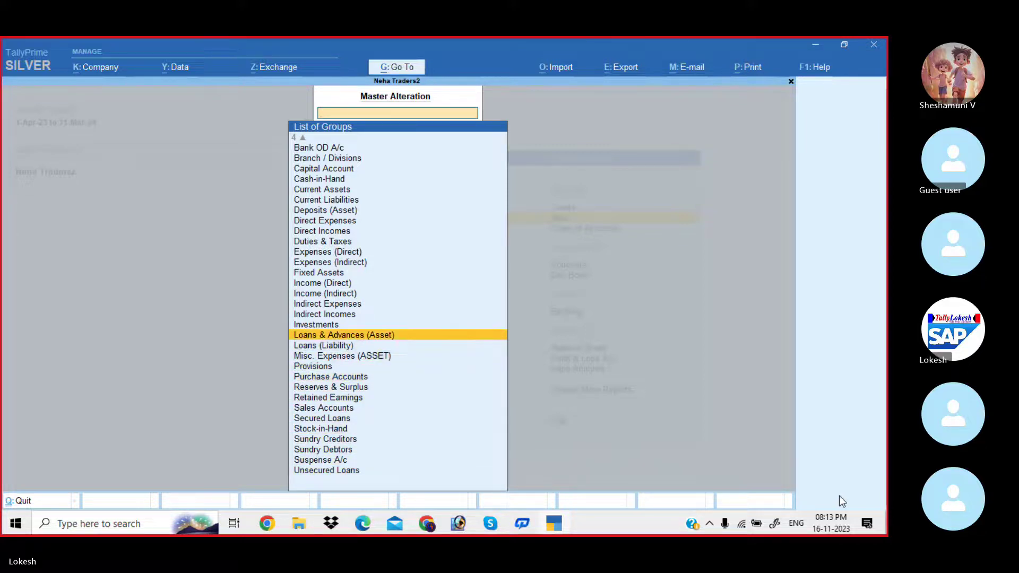
{"action": "key", "text": "Up"}
{"action": "key", "text": "Up"}
{"action": "key", "text": "Up"}
{"action": "key", "text": "Up"}
{"action": "key", "text": "Up"}
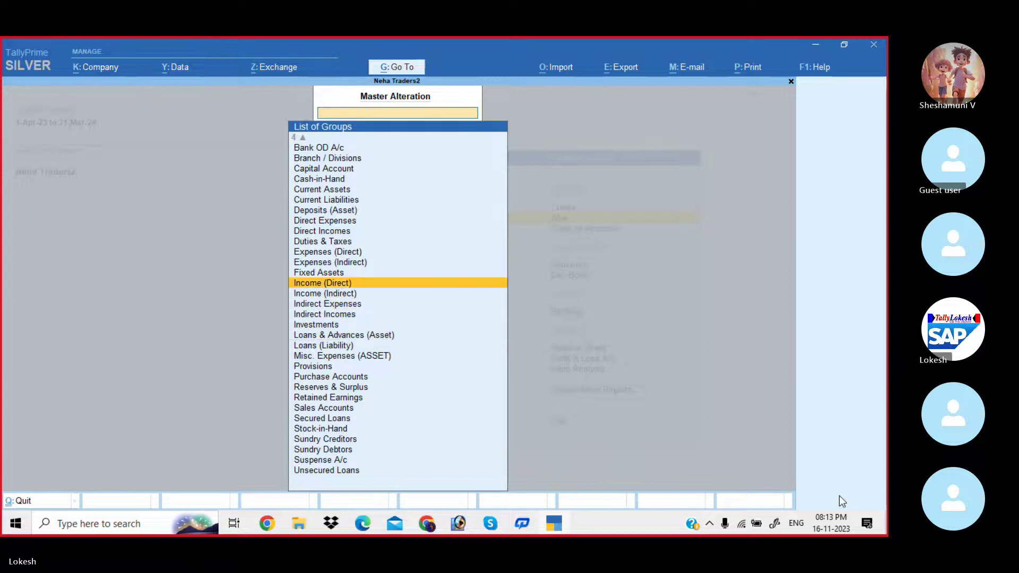
{"action": "key", "text": "Up"}
{"action": "key", "text": "Up"}
{"action": "key", "text": "Up"}
{"action": "key", "text": "Up"}
{"action": "key", "text": "Up"}
{"action": "key", "text": "Up"}
{"action": "key", "text": "Up"}
{"action": "key", "text": "Up"}
{"action": "key", "text": "Up"}
{"action": "key", "text": "Up"}
{"action": "key", "text": "Up"}
{"action": "key", "text": "Up"}
{"action": "key", "text": "Up"}
{"action": "key", "text": "Up"}
{"action": "key", "text": "Up"}
{"action": "key", "text": "Up"}
{"action": "key", "text": "Up"}
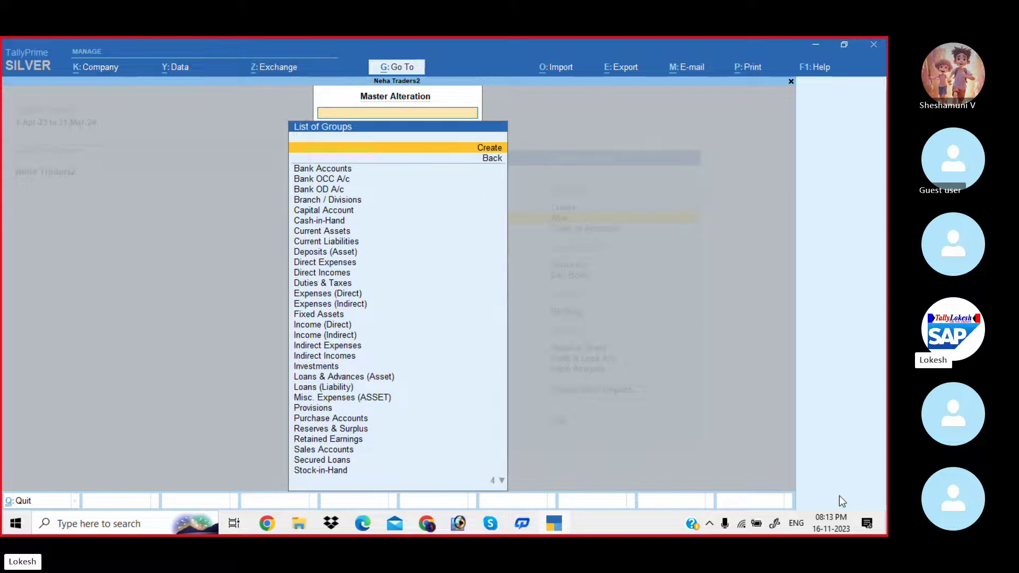
{"action": "key", "text": "Down"}
{"action": "key", "text": "Down"}
{"action": "key", "text": "Down"}
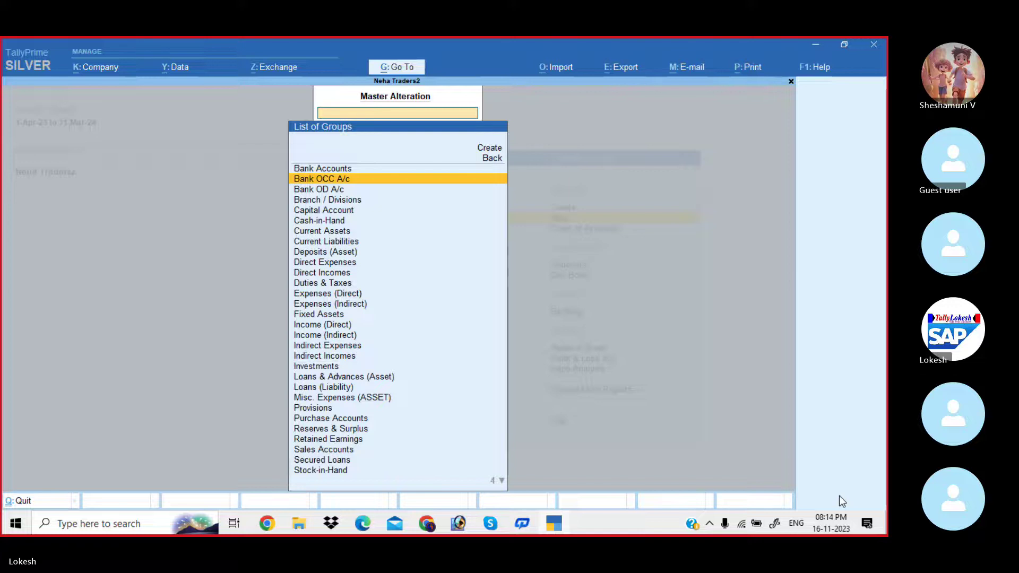
{"action": "key", "text": "Escape"}
View the list of existing ledgers and close it.
{"action": "key", "text": "Down"}
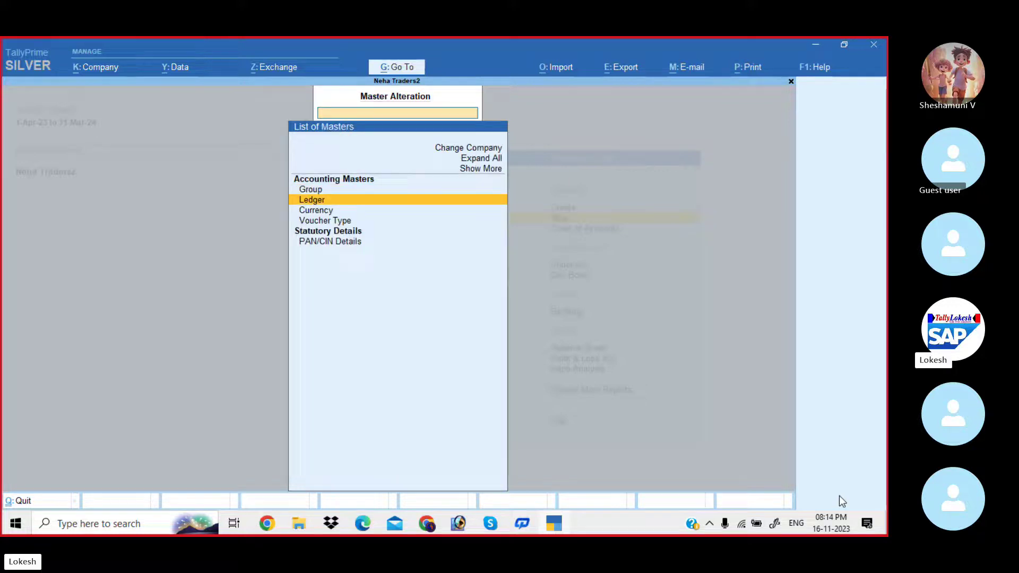
{"action": "key", "text": "Return"}
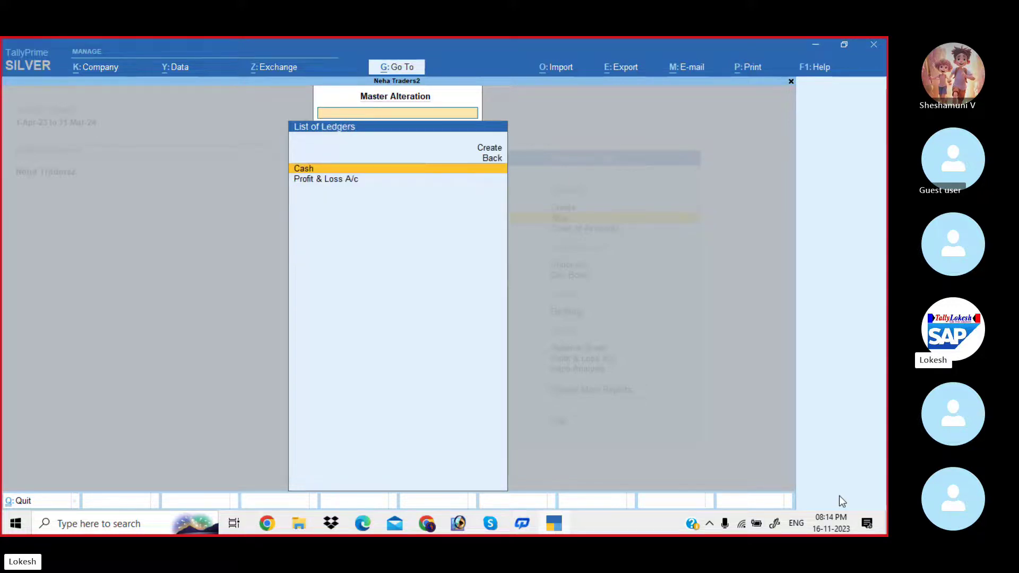
{"action": "key", "text": "Escape"}
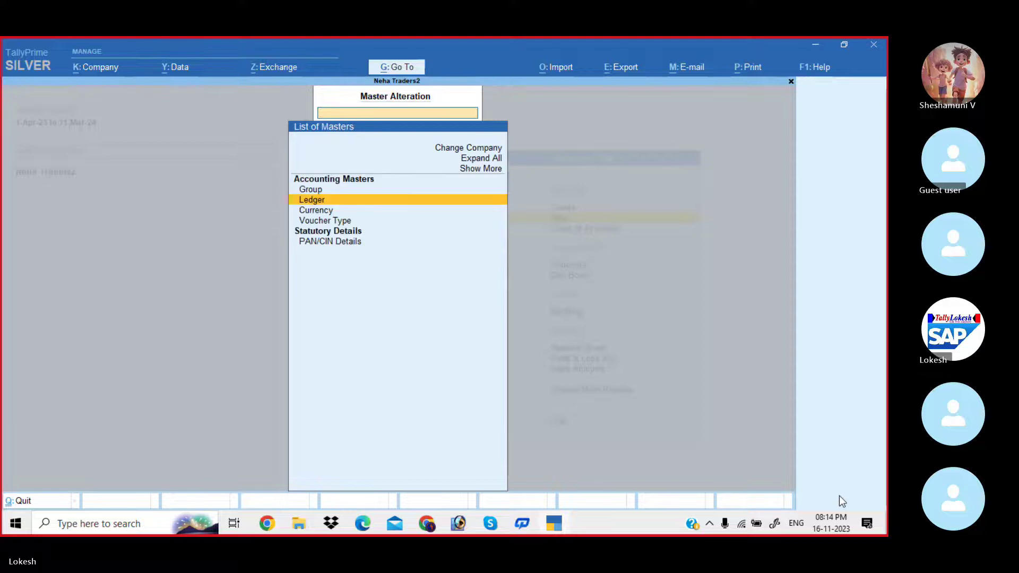
Browse all voucher types including inactive ones, then exit back to Gateway of Tally.
{"action": "key", "text": "Down"}
{"action": "key", "text": "Down"}
{"action": "key", "text": "Return"}
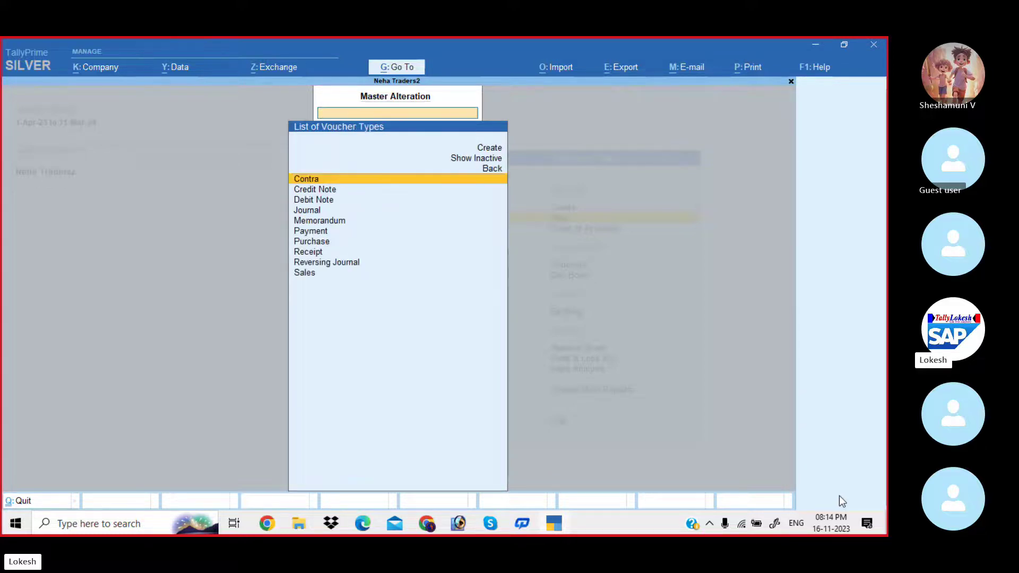
{"action": "key", "text": "Up"}
{"action": "key", "text": "Up"}
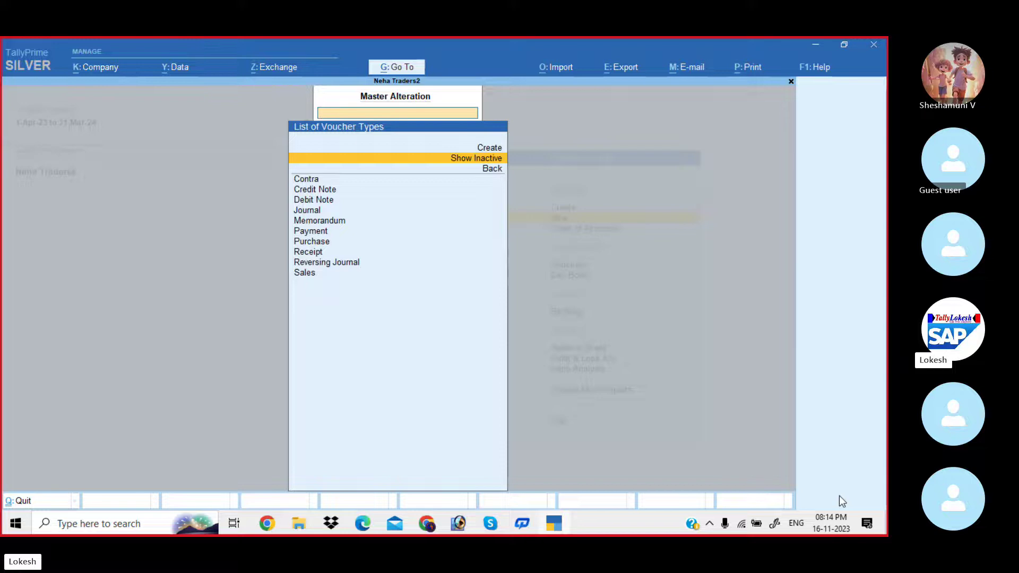
{"action": "key", "text": "Return"}
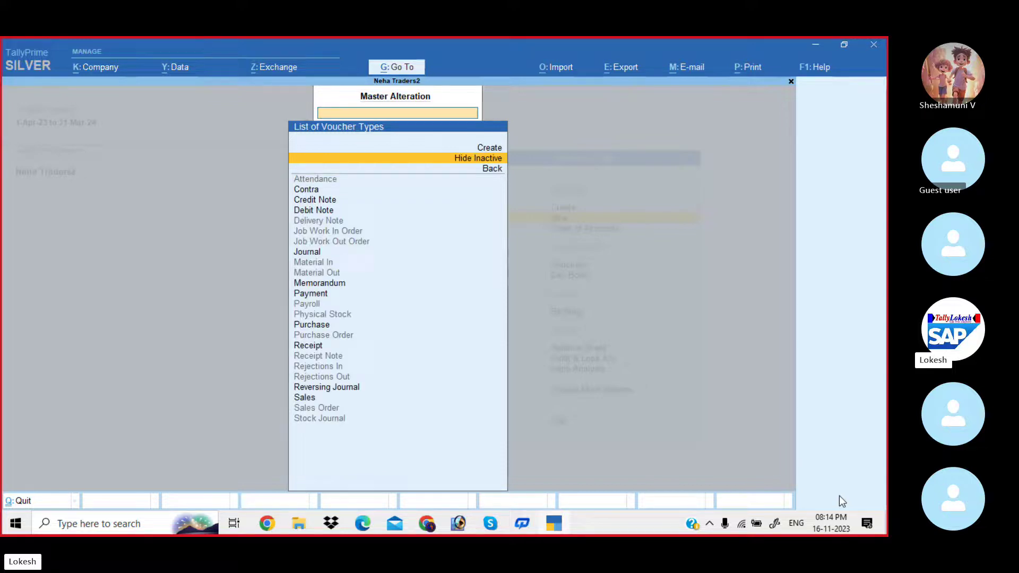
{"action": "key", "text": "Down"}
{"action": "key", "text": "Down"}
{"action": "key", "text": "Down"}
{"action": "key", "text": "Down"}
{"action": "key", "text": "Down"}
{"action": "key", "text": "Down"}
{"action": "key", "text": "Down"}
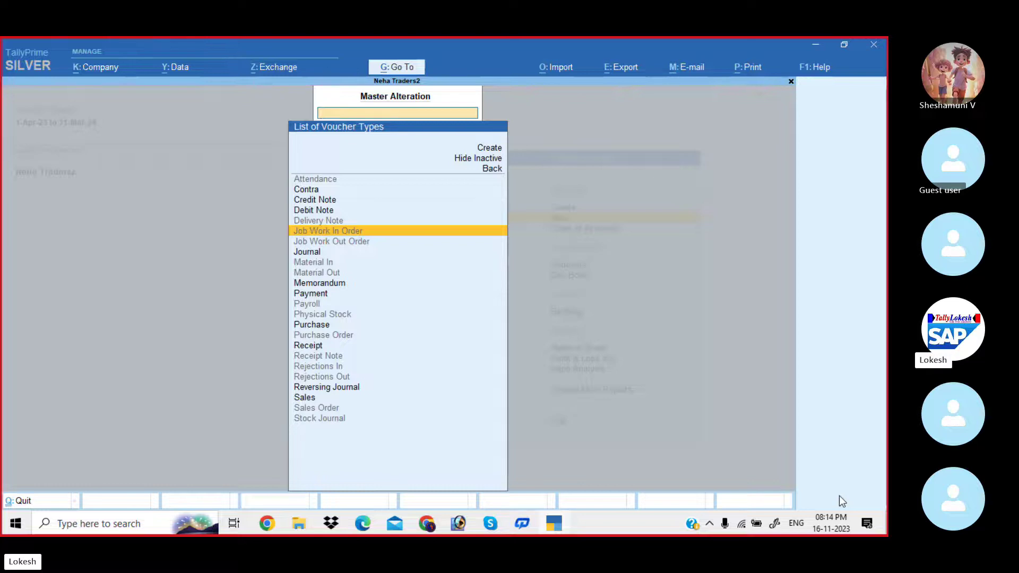
{"action": "key", "text": "Escape"}
{"action": "key", "text": "Escape"}
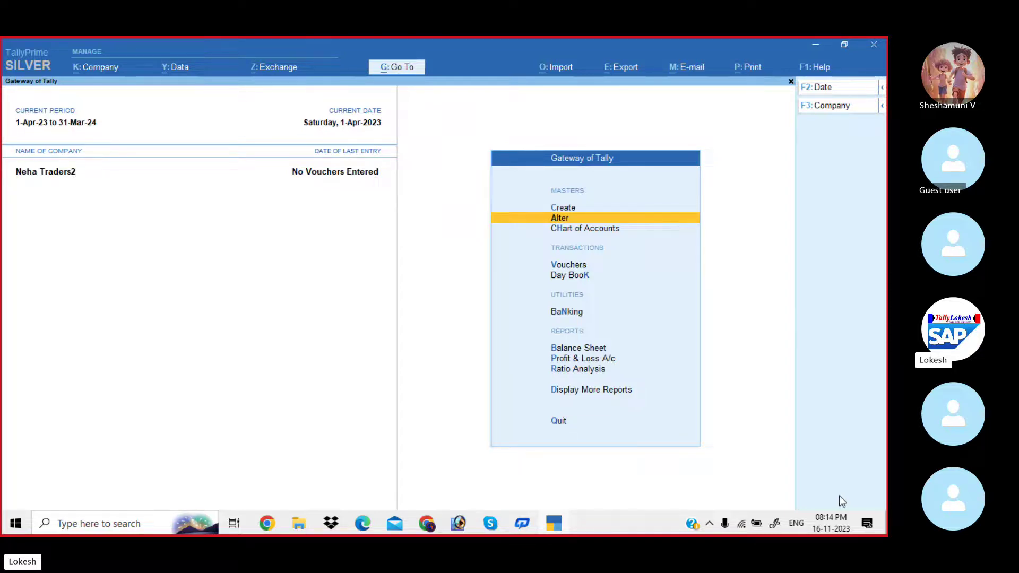
Open a blank Ledger Creation form via Create > Ledger, then bring up the Problem-1 sheet in Skype.
{"action": "key", "text": "Up"}
{"action": "key", "text": "Return"}
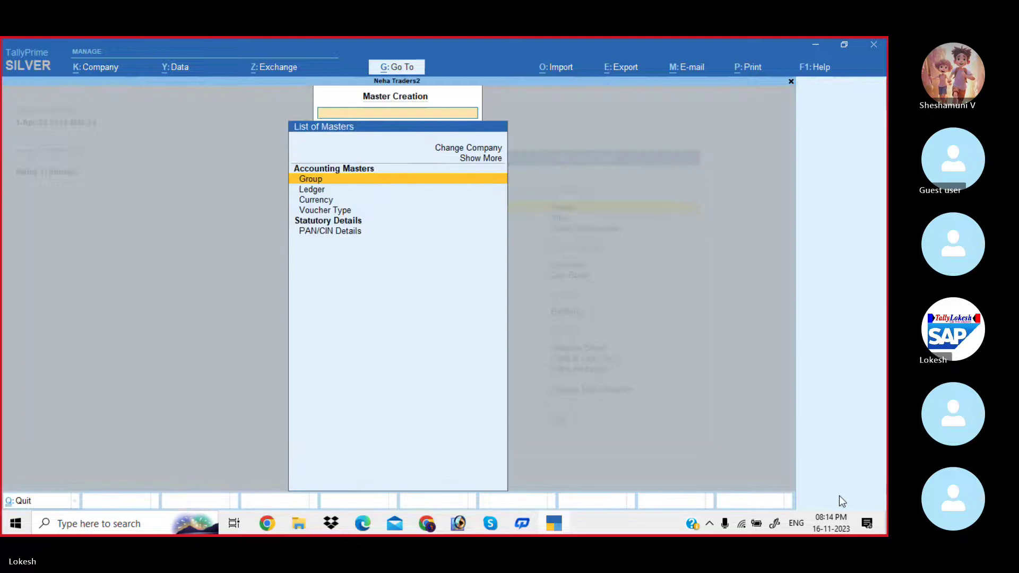
{"action": "key", "text": "Down"}
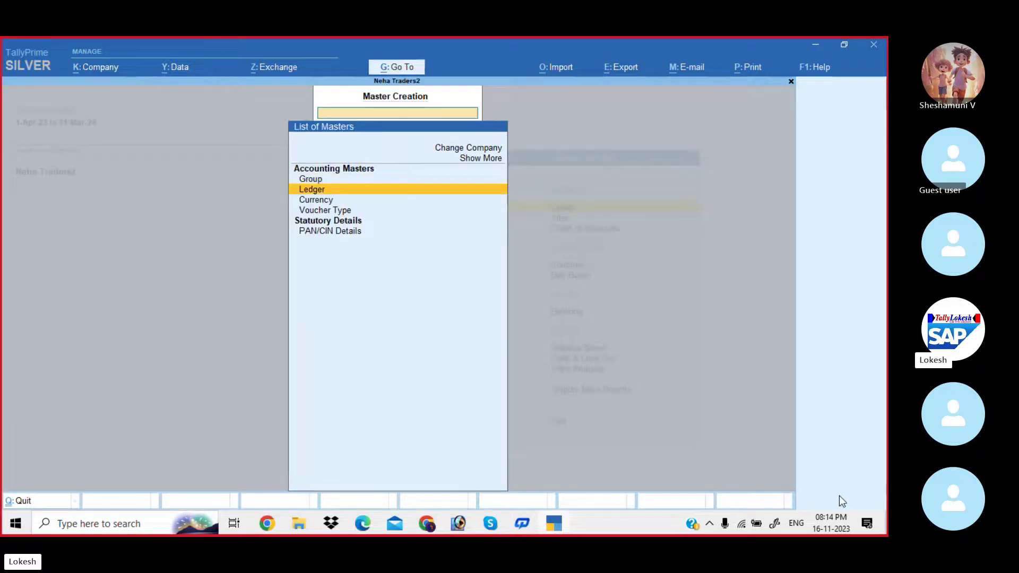
{"action": "key", "text": "Return"}
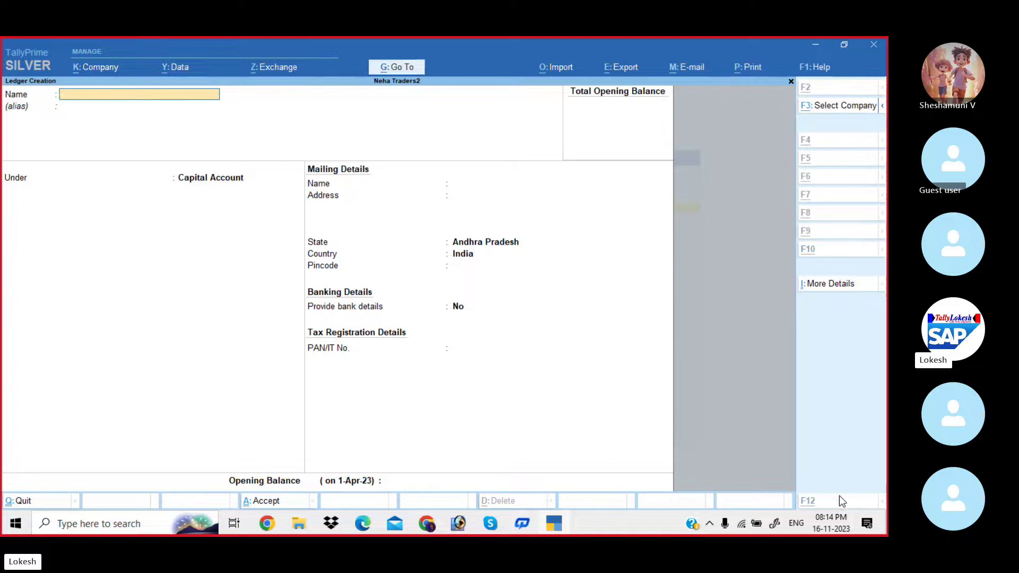
{"action": "key", "text": "alt+Tab"}
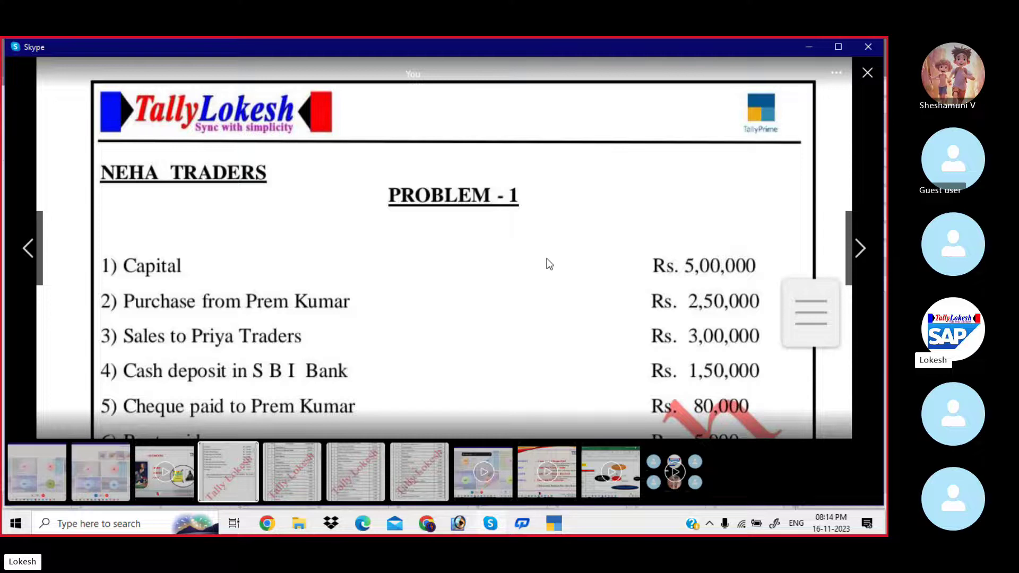
Scroll the Problem-1 sheet up to show all ten items, from Capital Rs. 5,00,000 to Wages Rs. 1,000.
{"action": "left_click_drag", "start_coordinate": [547, 259], "coordinate": [540, 184]}
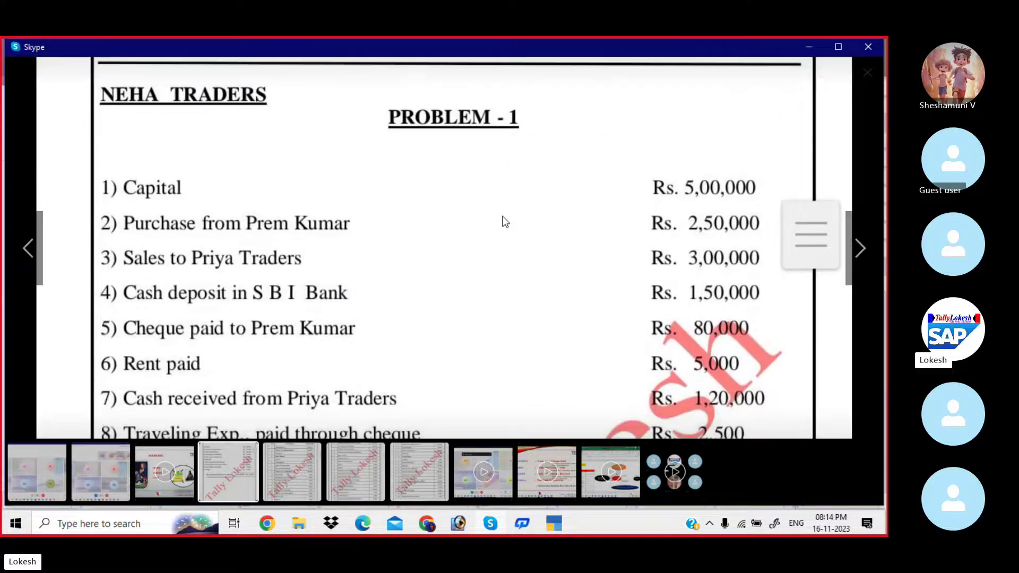
{"action": "left_click_drag", "start_coordinate": [512, 226], "coordinate": [508, 153]}
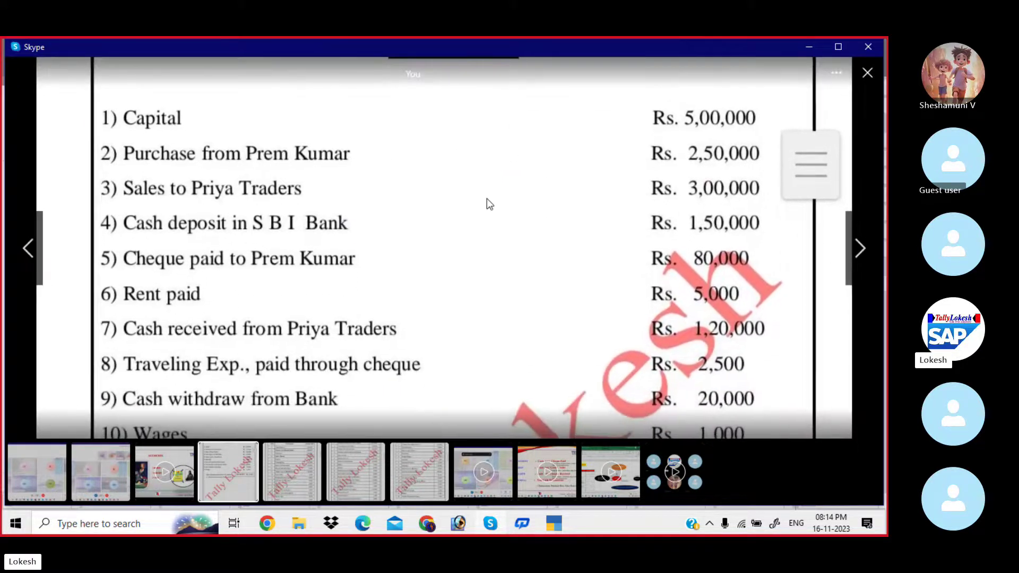
{"action": "left_click_drag", "start_coordinate": [486, 199], "coordinate": [488, 183]}
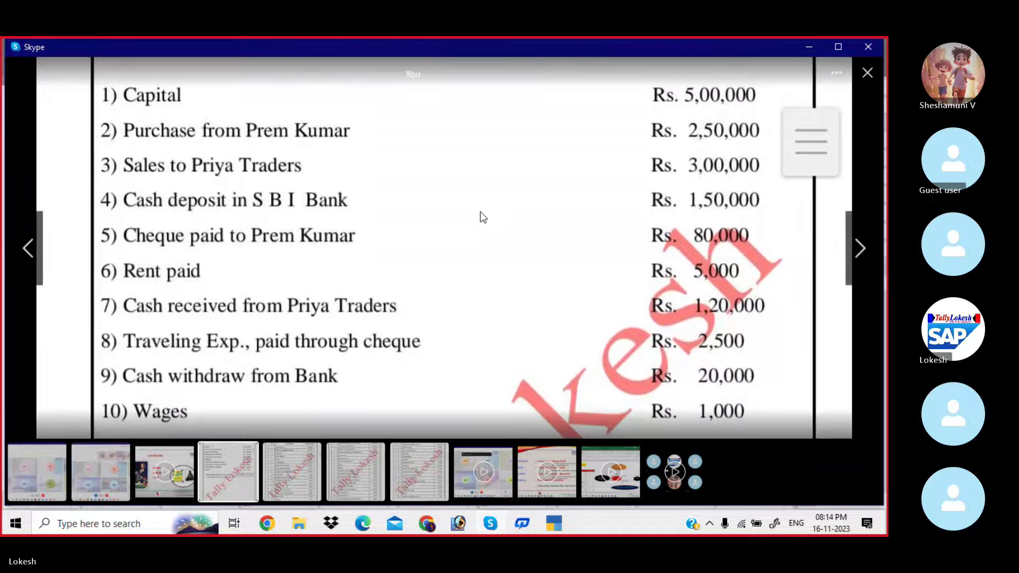
{"action": "left_click_drag", "start_coordinate": [483, 225], "coordinate": [485, 212]}
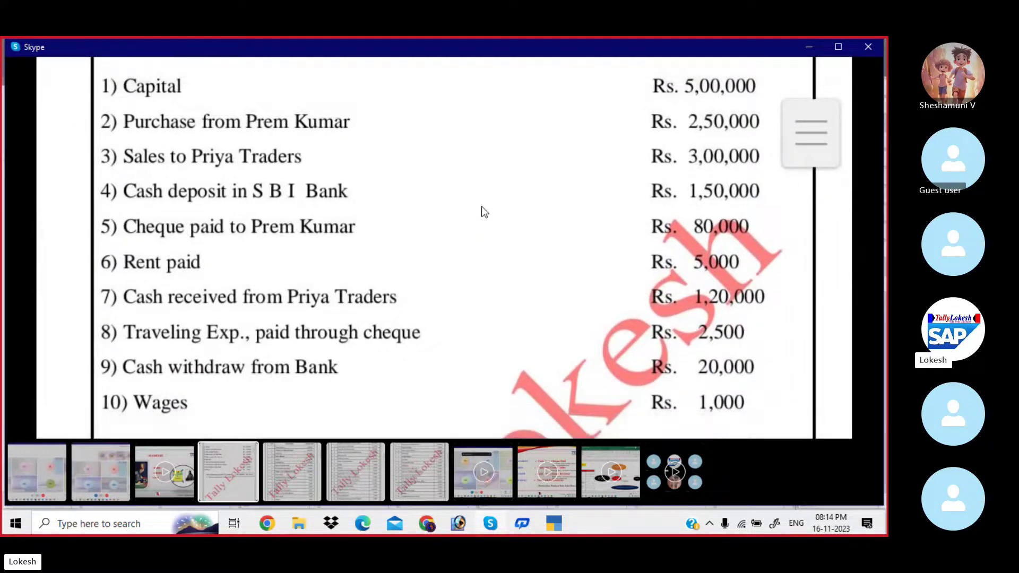
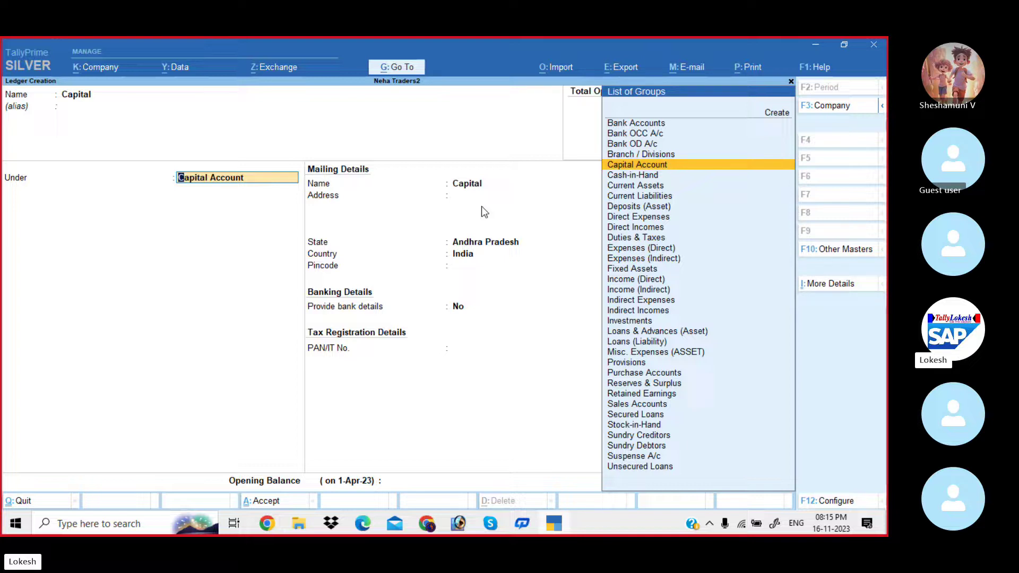
Put the Capital ledger under Capital Account and accept it.
{"action": "key", "text": "BackSpace"}
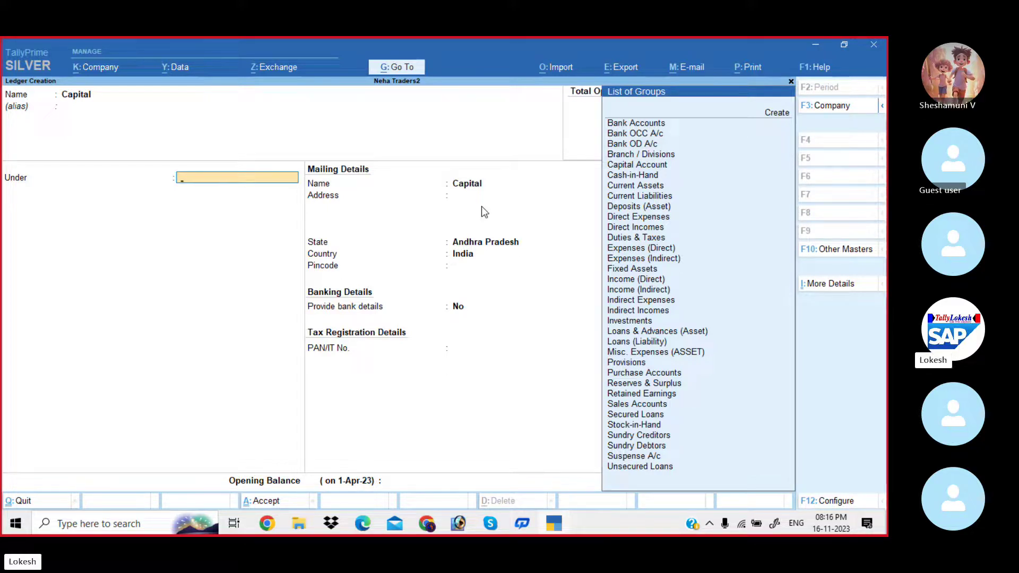
{"action": "key", "text": "Down"}
{"action": "key", "text": "Down"}
{"action": "key", "text": "Down"}
{"action": "key", "text": "Down"}
{"action": "key", "text": "Down"}
{"action": "key", "text": "Down"}
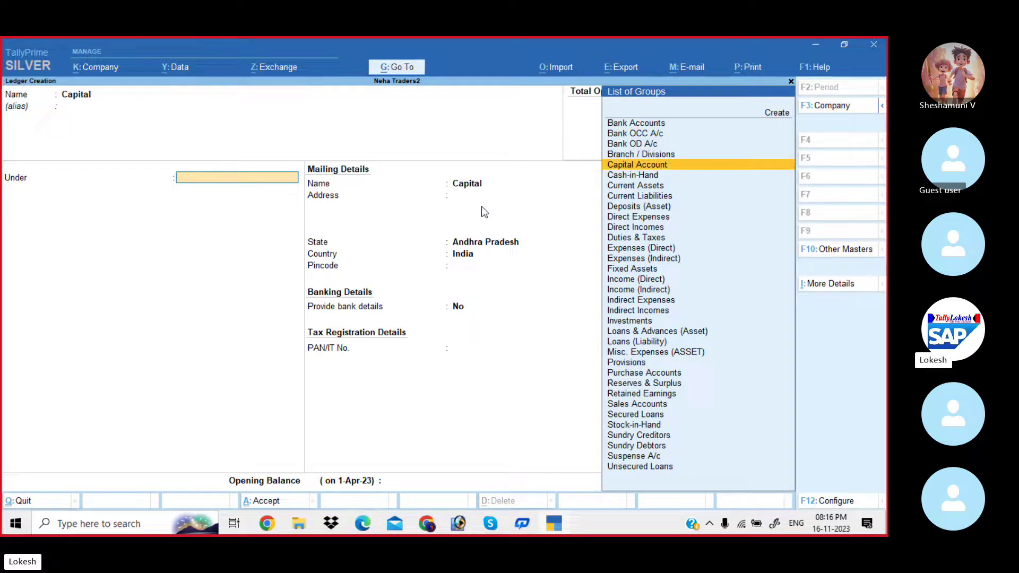
{"action": "type", "text": "Cap"}
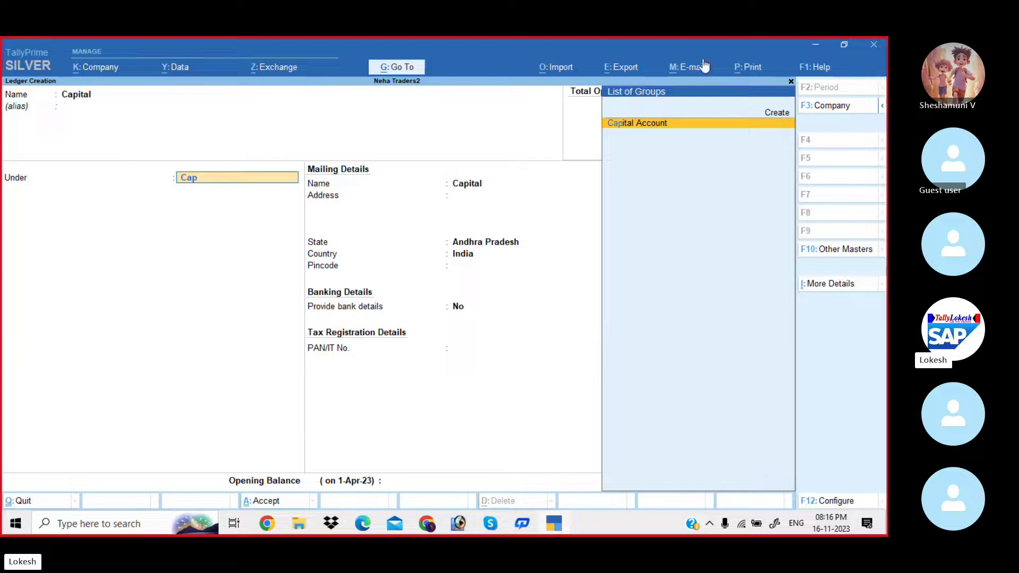
{"action": "left_click", "coordinate": [704, 127]}
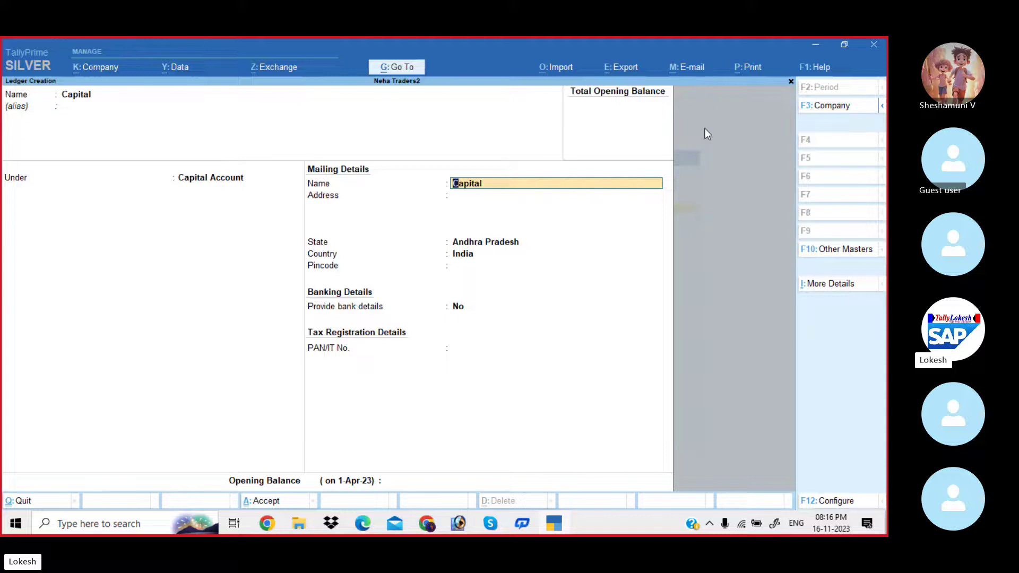
{"action": "key", "text": "Return"}
{"action": "key", "text": "Return"}
{"action": "key", "text": "Return"}
{"action": "key", "text": "Return"}
{"action": "key", "text": "Return"}
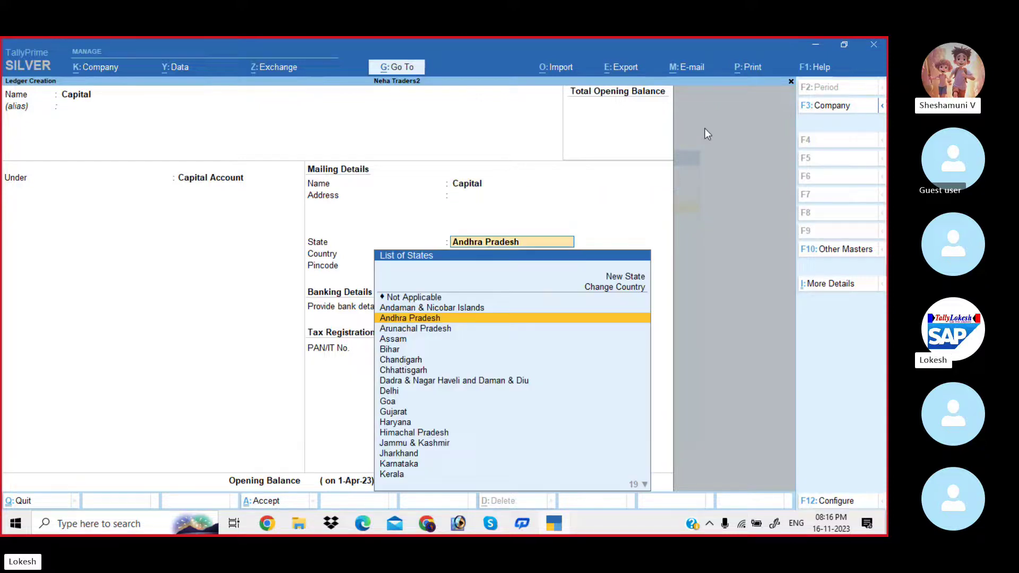
{"action": "key", "text": "Return"}
{"action": "key", "text": "Return"}
{"action": "key", "text": "Return"}
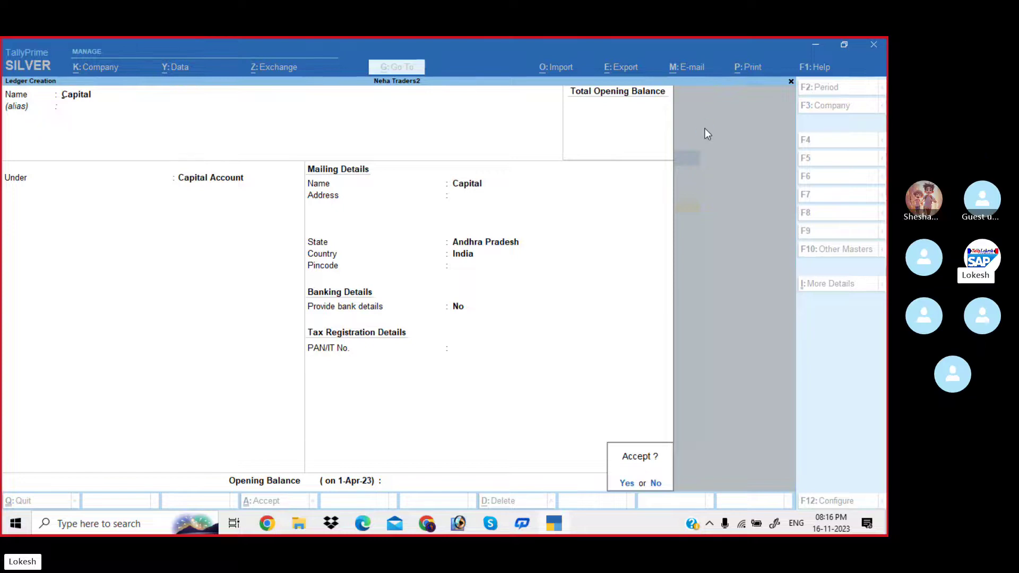
{"action": "key", "text": "Return"}
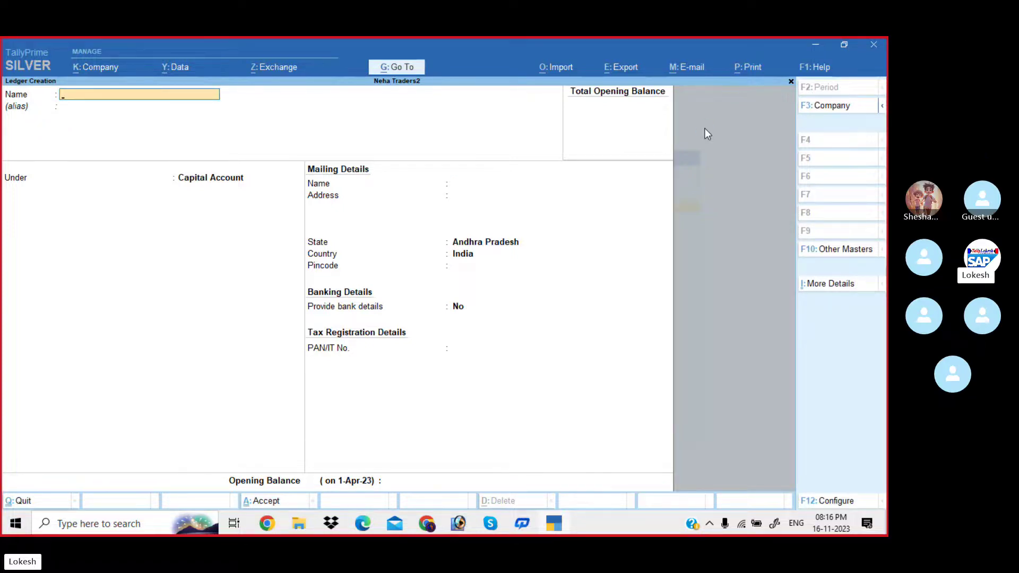
Check the Problem-1 sheet, then create the Purchase ledger under Purchase Accounts.
{"action": "key", "text": "alt+Tab"}
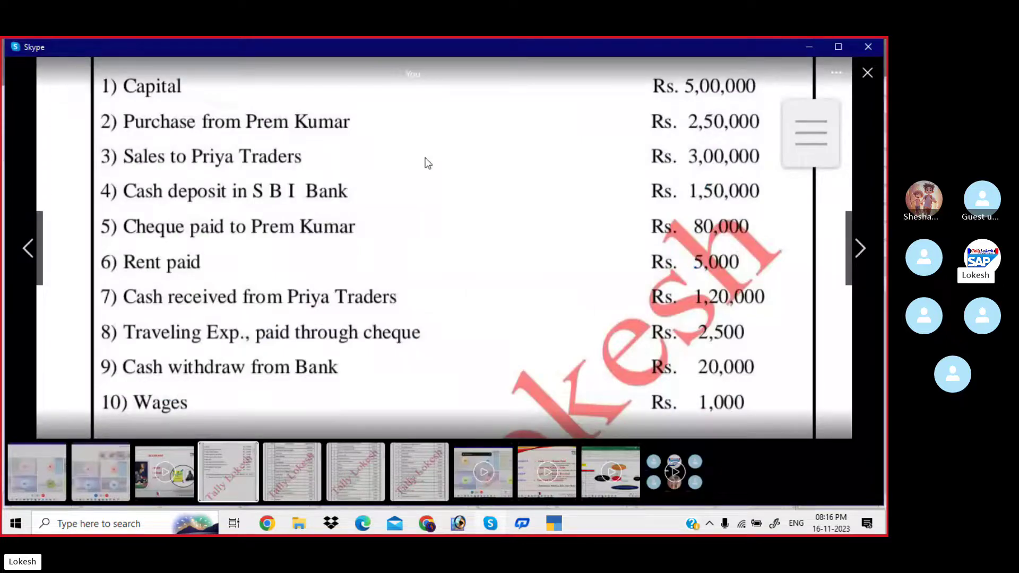
{"action": "left_click_drag", "start_coordinate": [432, 162], "coordinate": [436, 271]}
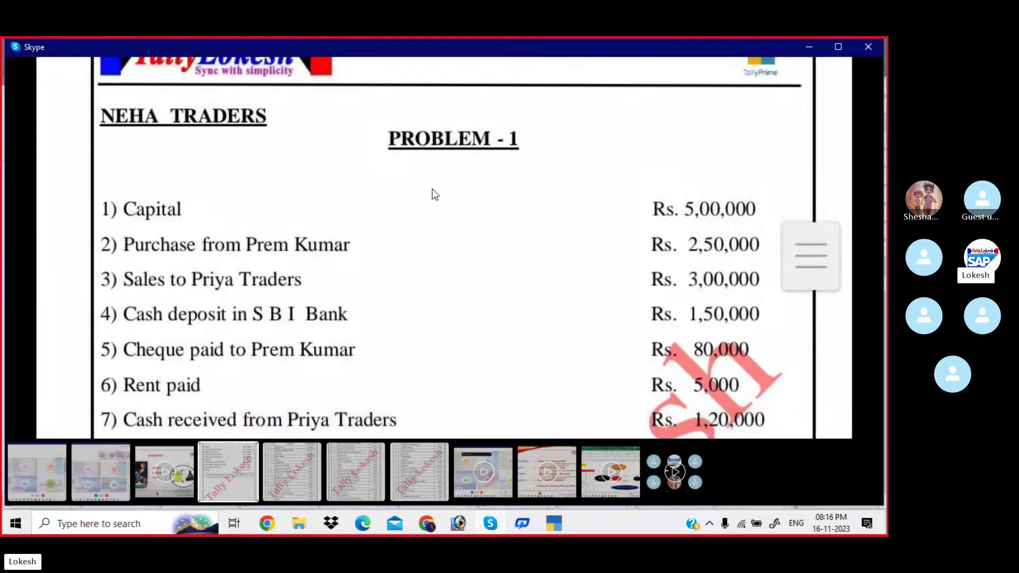
{"action": "key", "text": "alt+Tab"}
{"action": "type", "text": "P"}
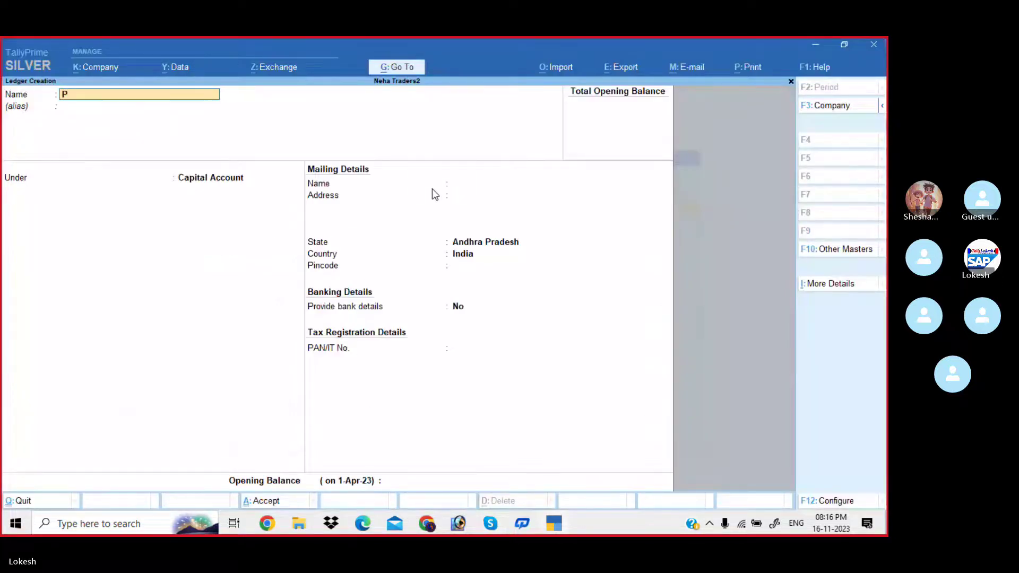
{"action": "type", "text": "urchase"}
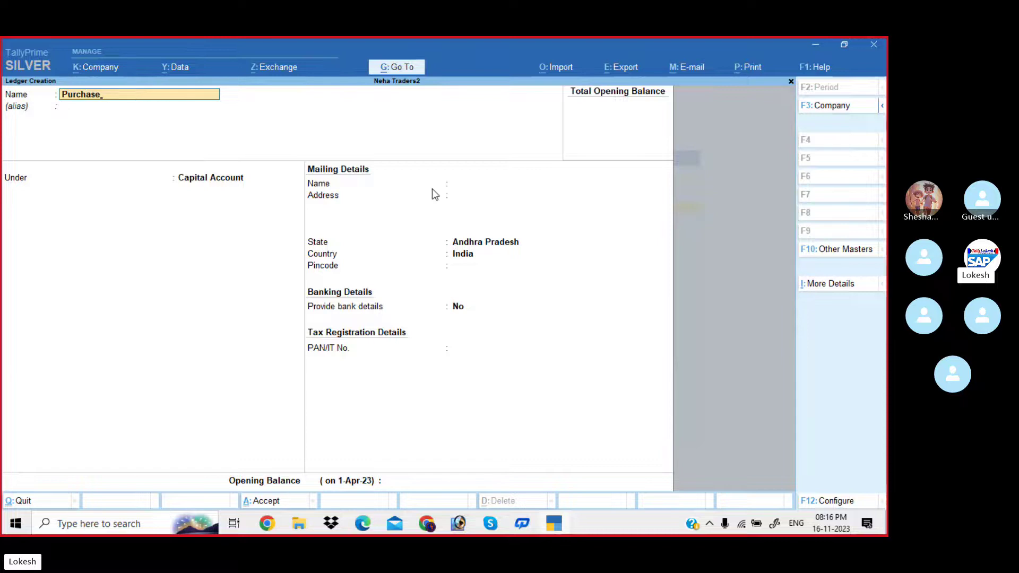
{"action": "key", "text": "Return"}
{"action": "key", "text": "Return"}
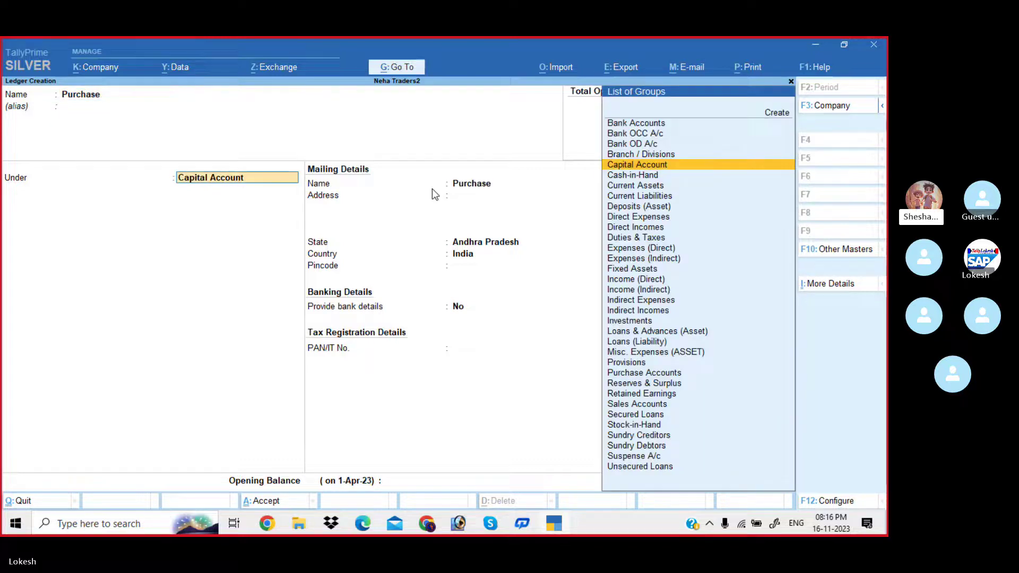
{"action": "type", "text": "Pur"}
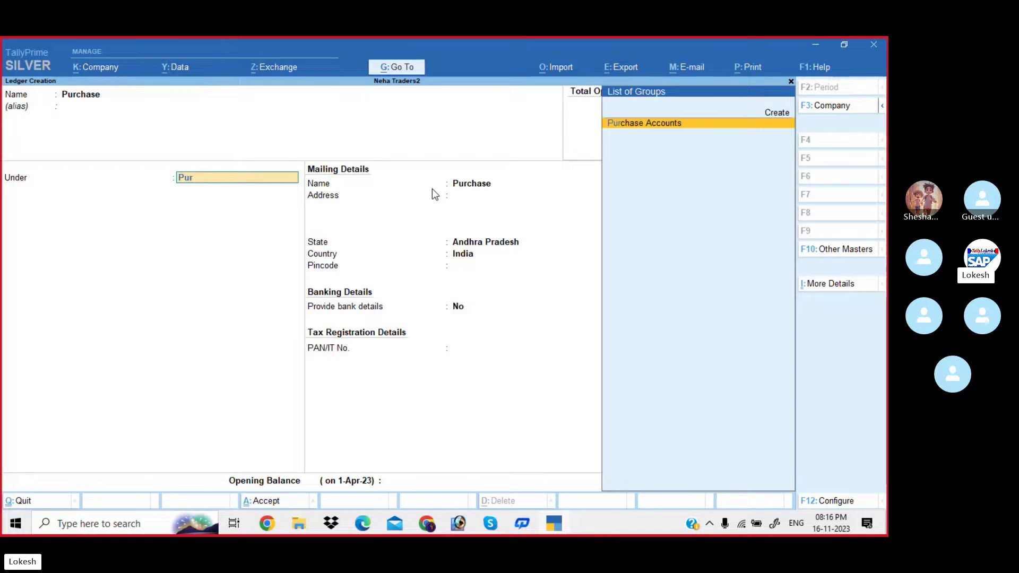
{"action": "key", "text": "Return"}
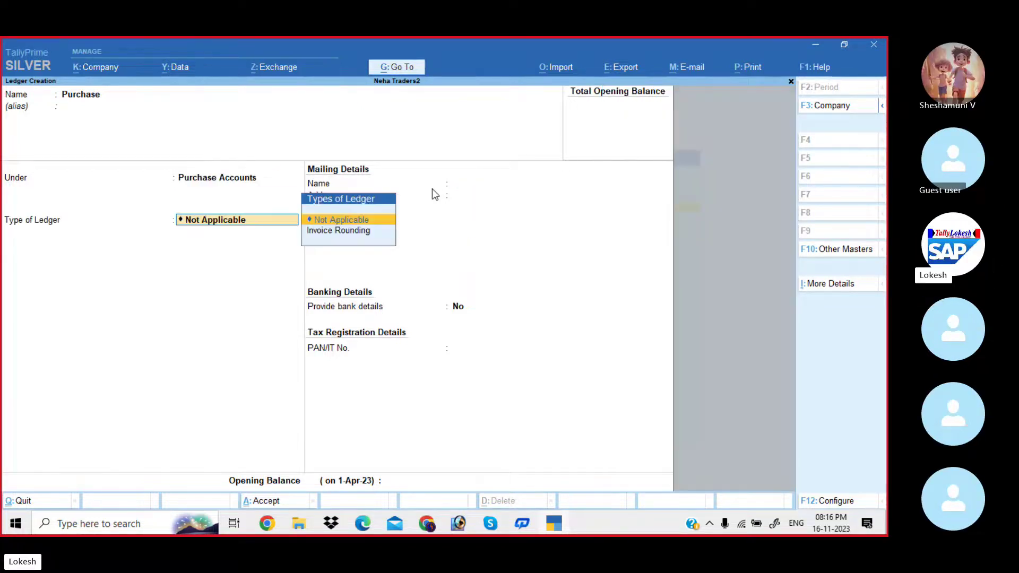
{"action": "key", "text": "Return"}
{"action": "key", "text": "Return"}
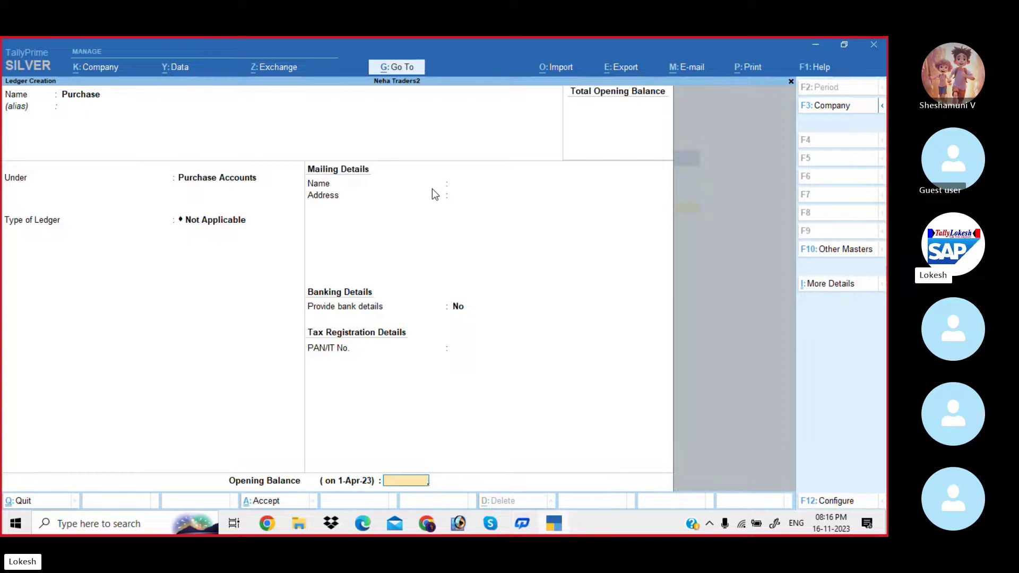
{"action": "key", "text": "Return"}
Create the supplier's ledger under Sundry Creditors.
{"action": "key", "text": "Return"}
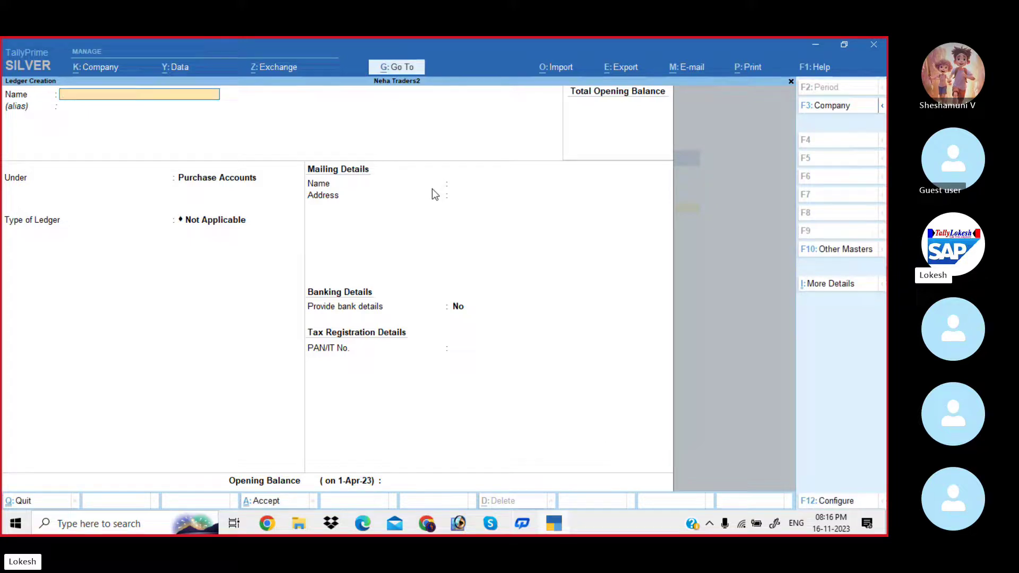
{"action": "key", "text": "Return"}
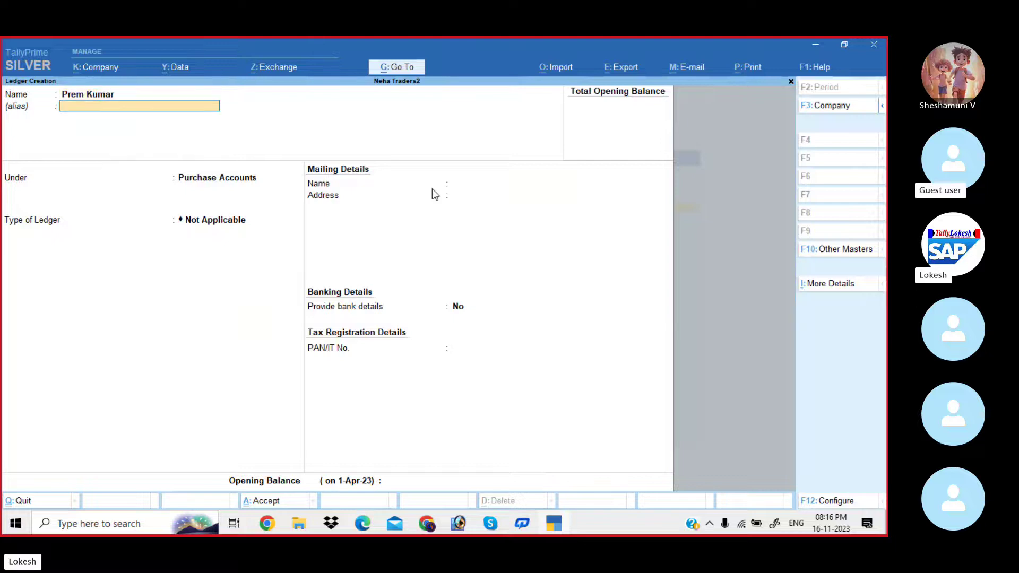
{"action": "key", "text": "Return"}
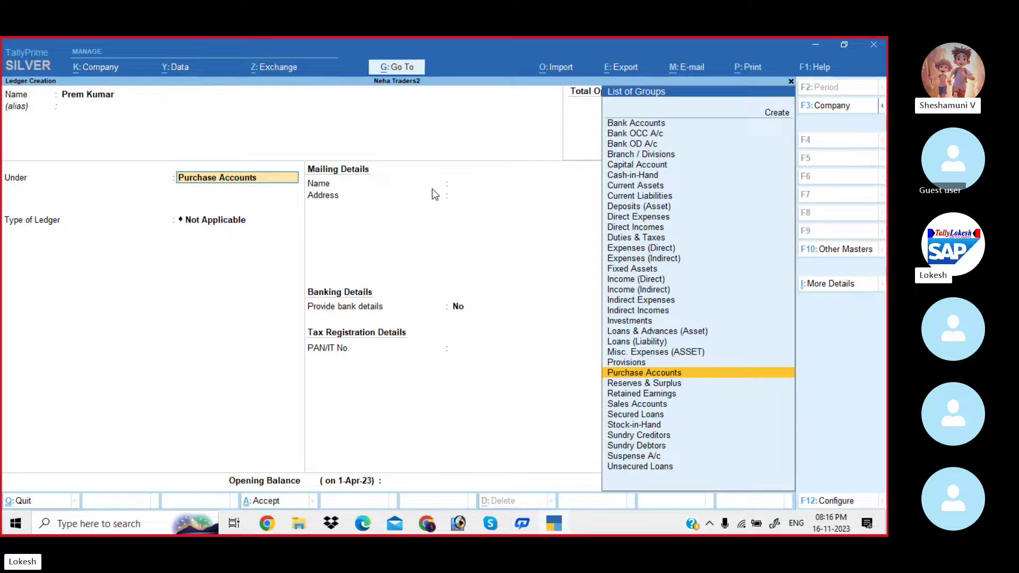
{"action": "type", "text": "Sun"}
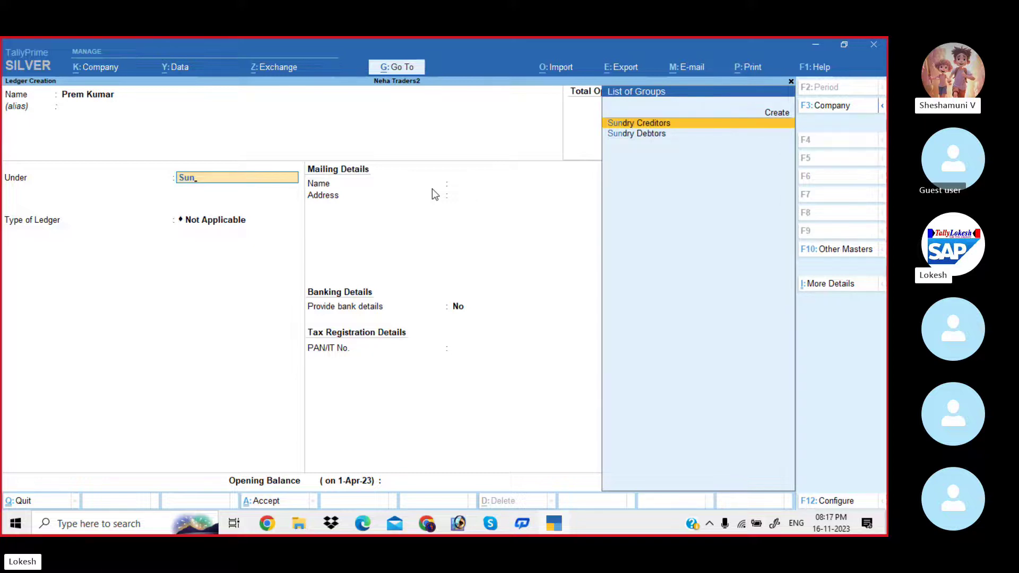
{"action": "key", "text": "Return"}
{"action": "key", "text": "Return"}
{"action": "key", "text": "Return"}
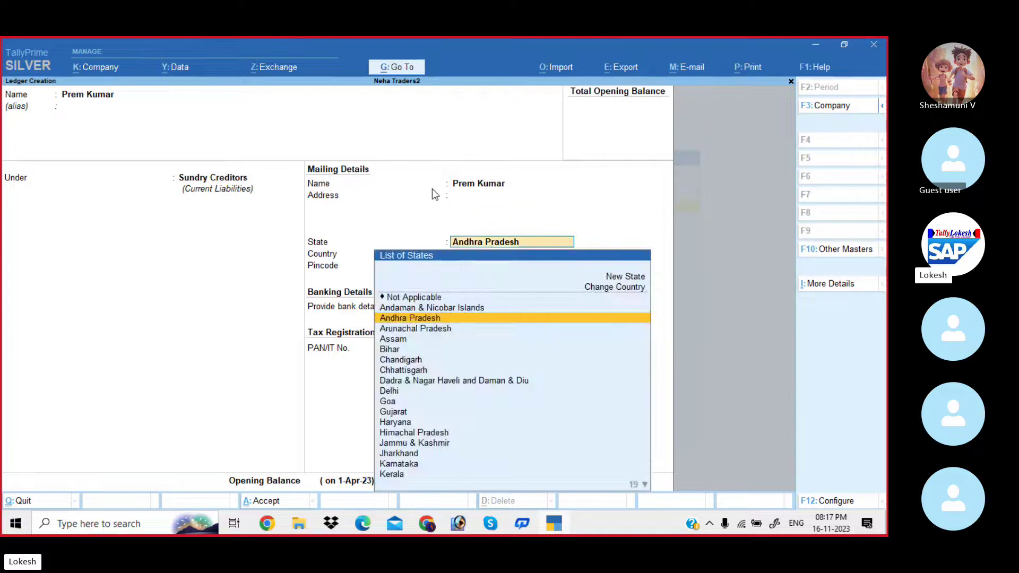
{"action": "key", "text": "Return"}
{"action": "key", "text": "Return"}
{"action": "key", "text": "Return"}
{"action": "key", "text": "Return"}
{"action": "key", "text": "Return"}
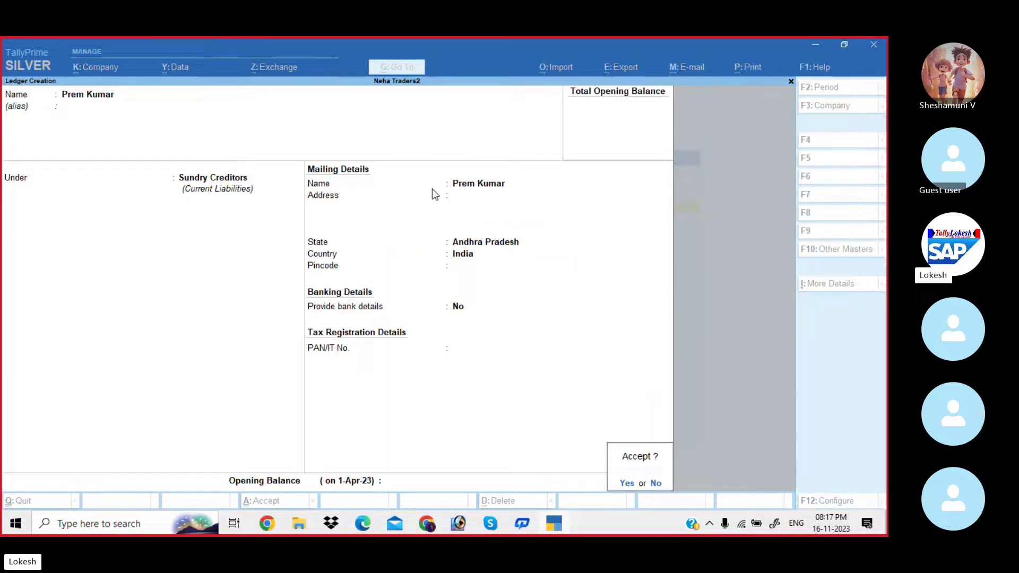
{"action": "key", "text": "Return"}
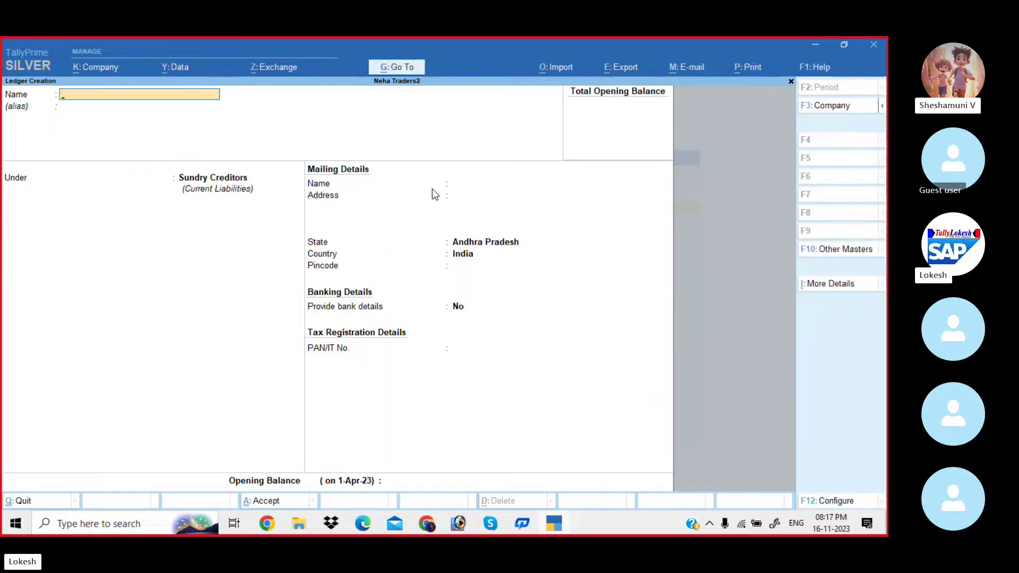
Pan the Skype problem slide to read items 8 to 10.
{"action": "key", "text": "alt+Tab"}
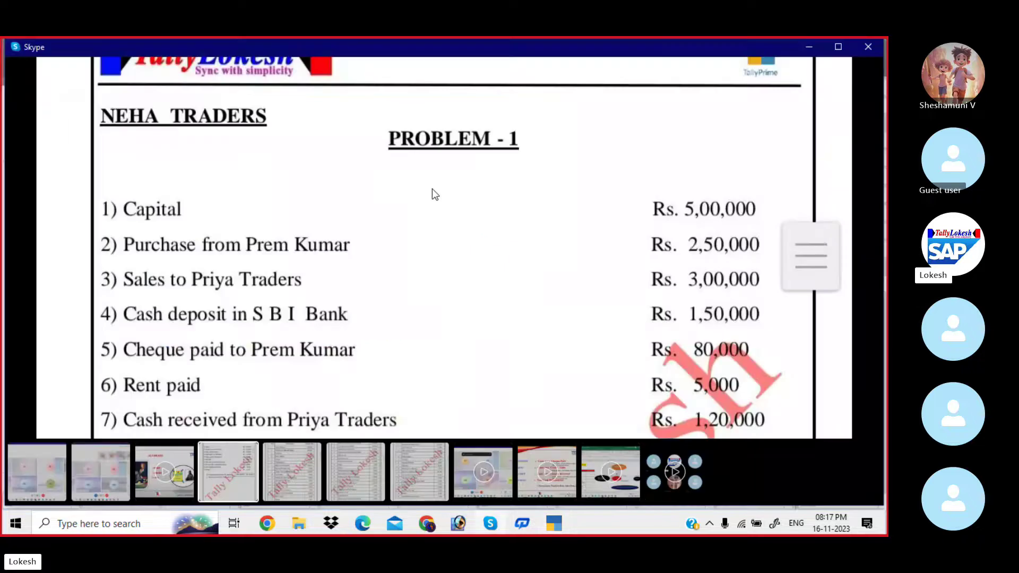
{"action": "left_click_drag", "start_coordinate": [435, 265], "coordinate": [431, 177]}
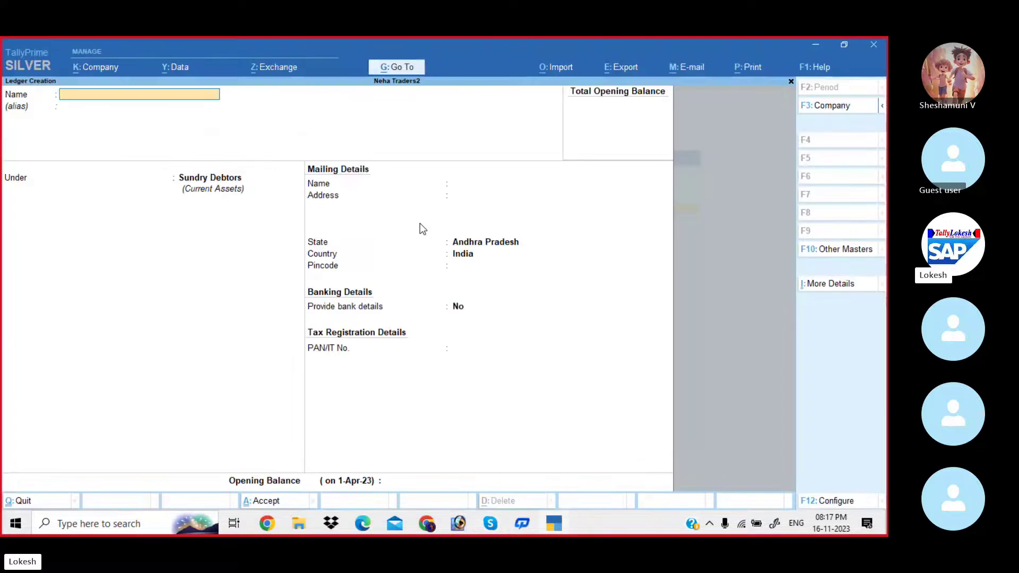
Create the Sbi Bank ledger under Bank Accounts and enter its account number.
{"action": "type", "text": "Sbi bank"}
{"action": "key", "text": "Return"}
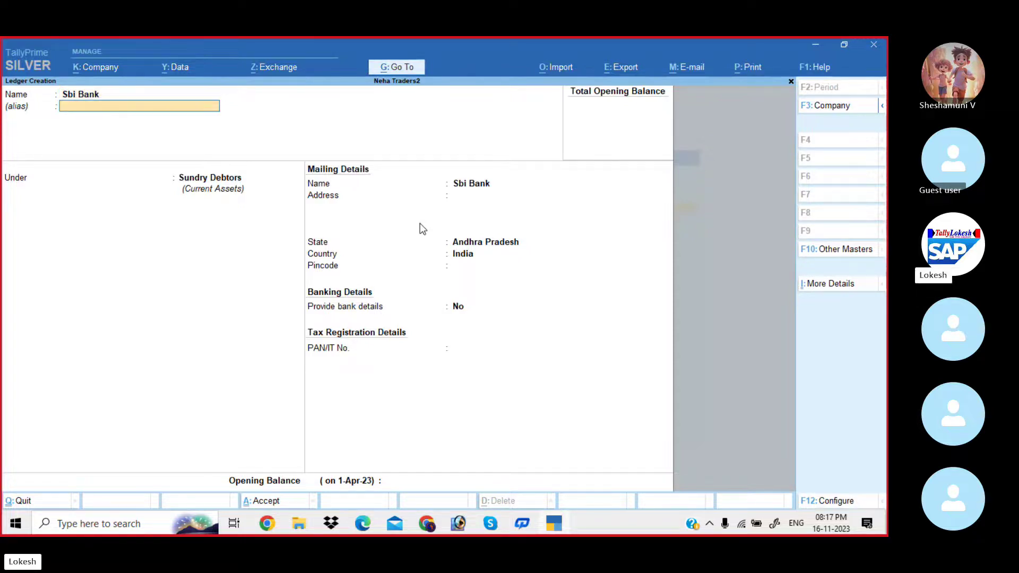
{"action": "key", "text": "Return"}
{"action": "type", "text": "Ba"}
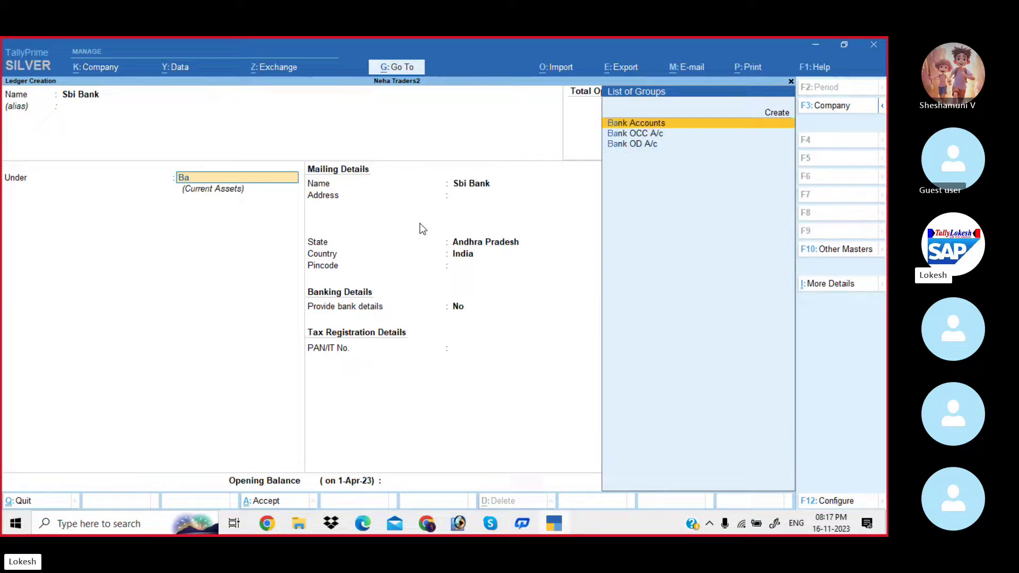
{"action": "key", "text": "Return"}
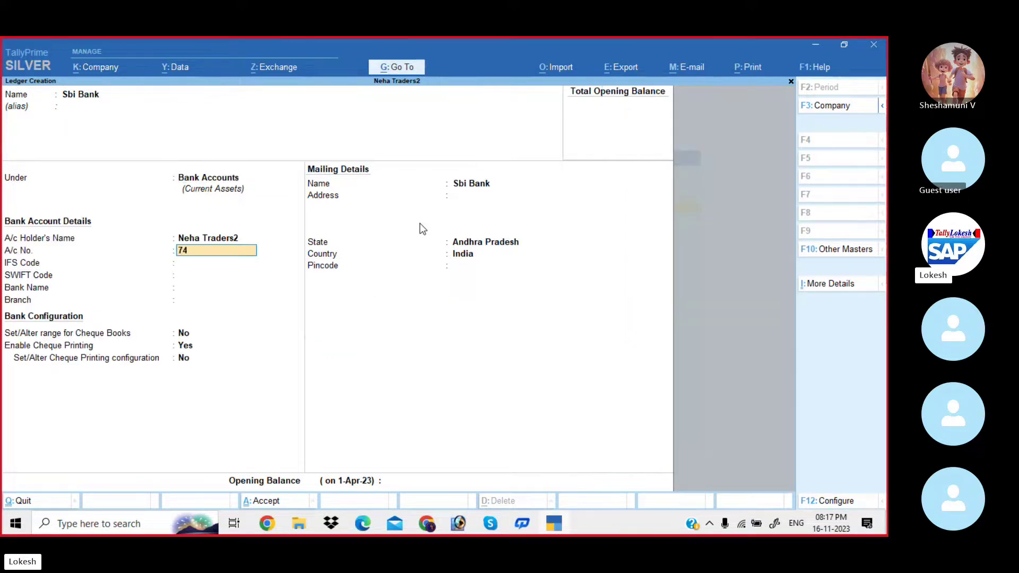
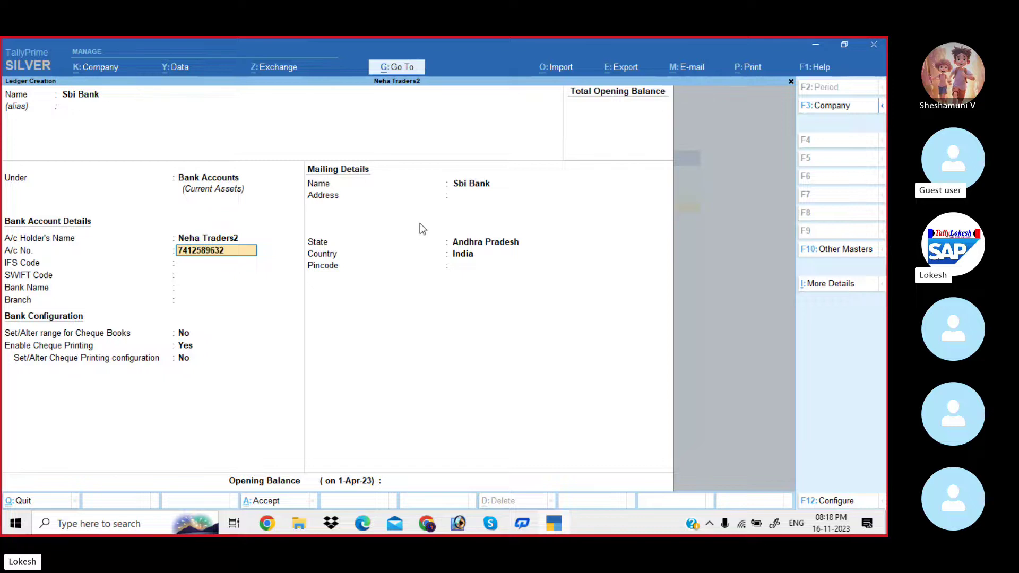
{"action": "key", "text": "Return"}
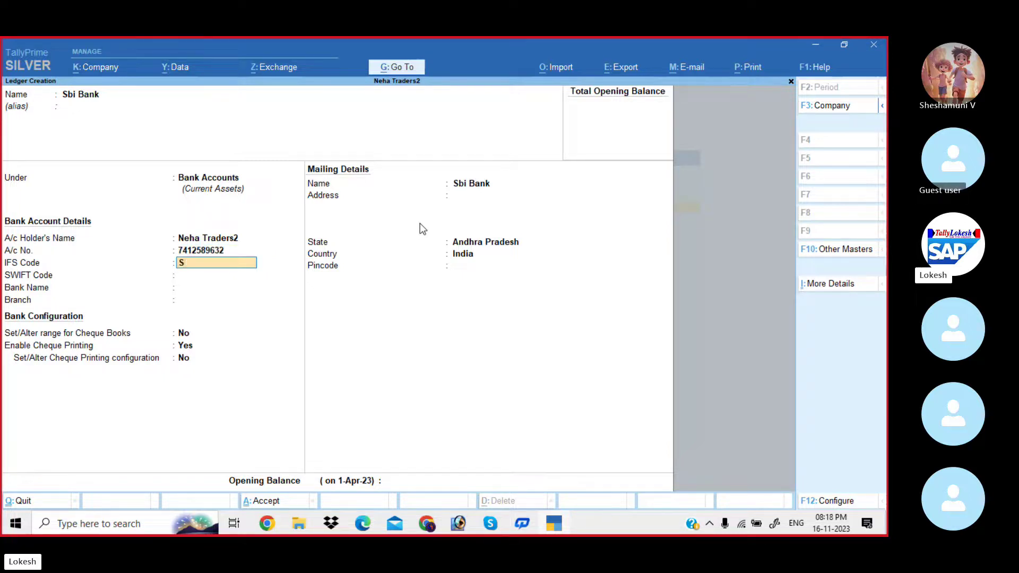
Enter IFS code SBI78954 and branch Kadapa, save, and view the transactions slide.
{"action": "type", "text": "SBI78954"}
{"action": "key", "text": "Return"}
{"action": "key", "text": "Return"}
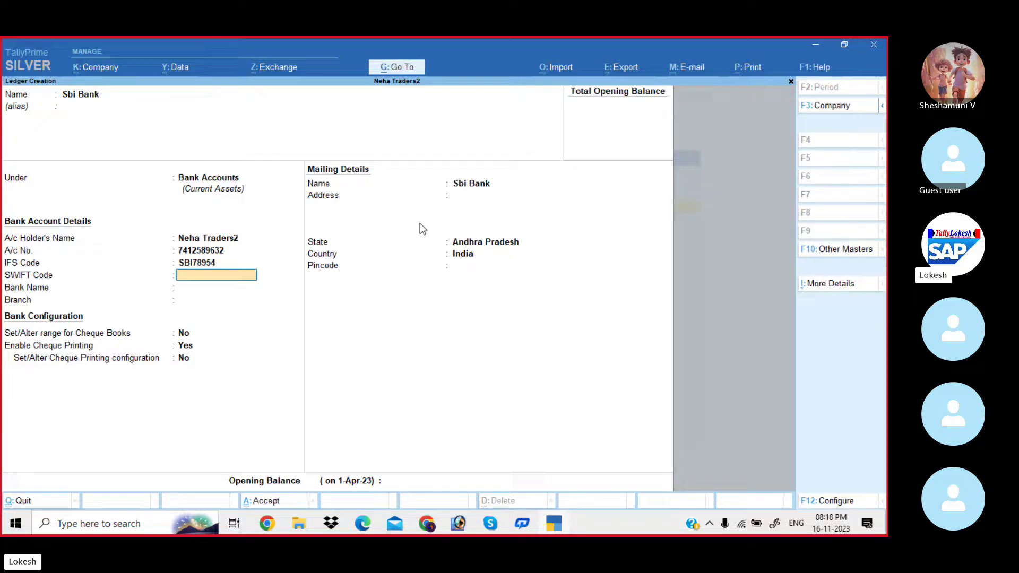
{"action": "key", "text": "Return"}
{"action": "key", "text": "Return"}
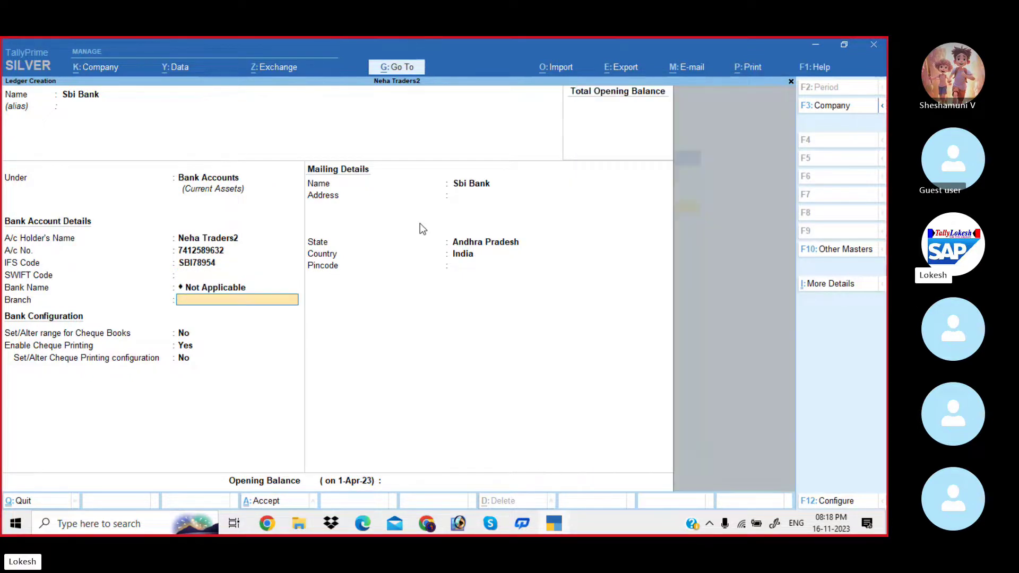
{"action": "type", "text": "Kadapa"}
{"action": "key", "text": "Return"}
{"action": "key", "text": "Return"}
{"action": "key", "text": "Return"}
{"action": "key", "text": "Return"}
{"action": "key", "text": "Return"}
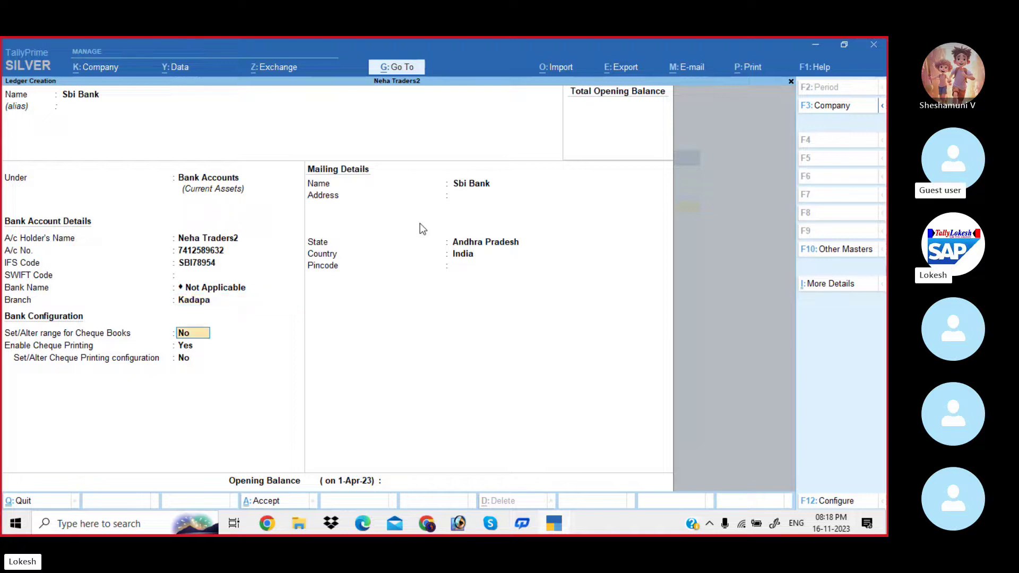
{"action": "key", "text": "Return"}
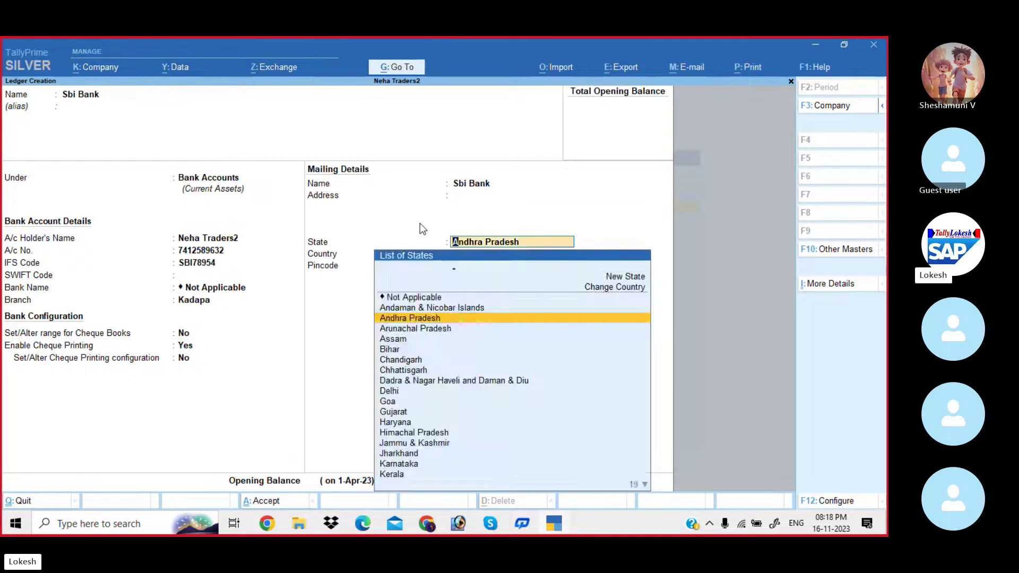
{"action": "key", "text": "Return"}
{"action": "key", "text": "Return"}
{"action": "key", "text": "Return"}
{"action": "key", "text": "Return"}
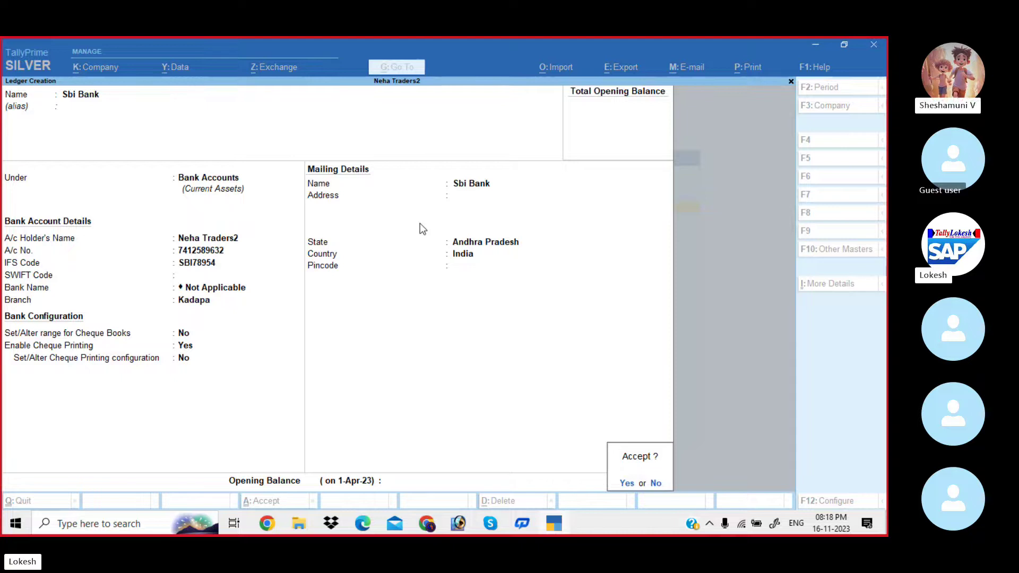
{"action": "key", "text": "Return"}
{"action": "key", "text": "alt+Tab"}
{"action": "left_click", "coordinate": [419, 223]}
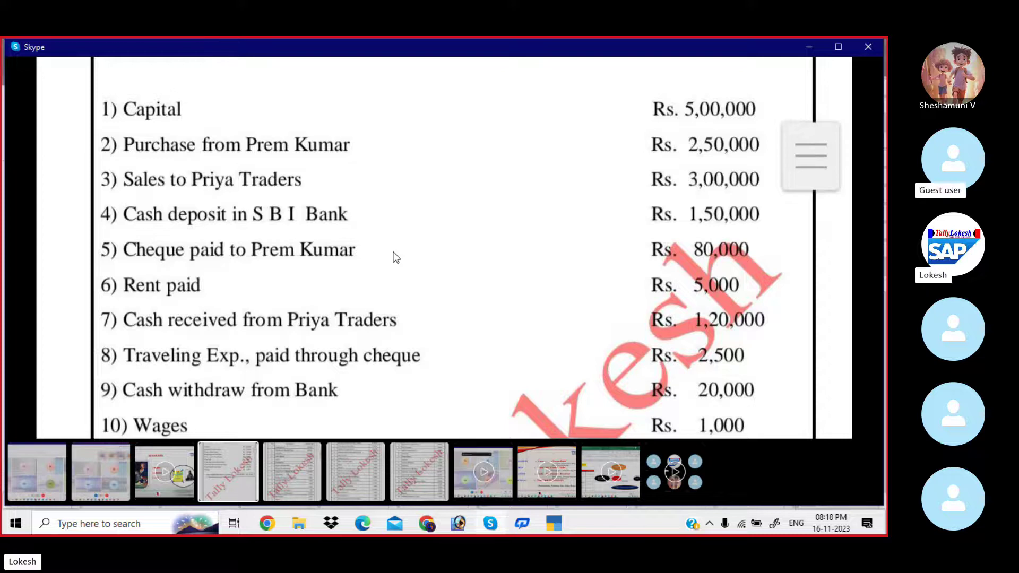
Create the Rent ledger under Indirect Expenses.
{"action": "key", "text": "alt+Tab"}
{"action": "type", "text": "R"}
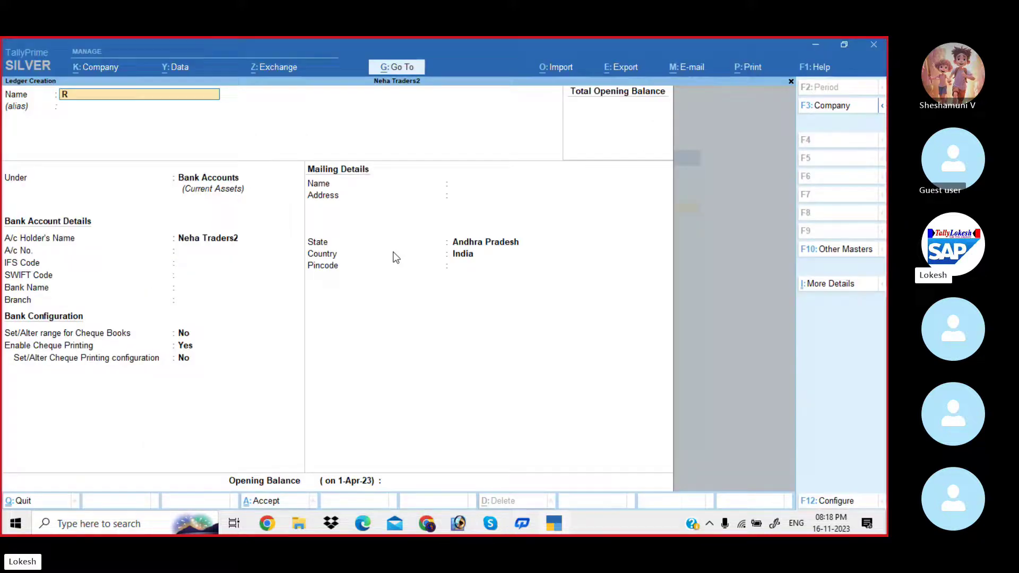
{"action": "type", "text": "ent"}
{"action": "key", "text": "Return"}
{"action": "key", "text": "Return"}
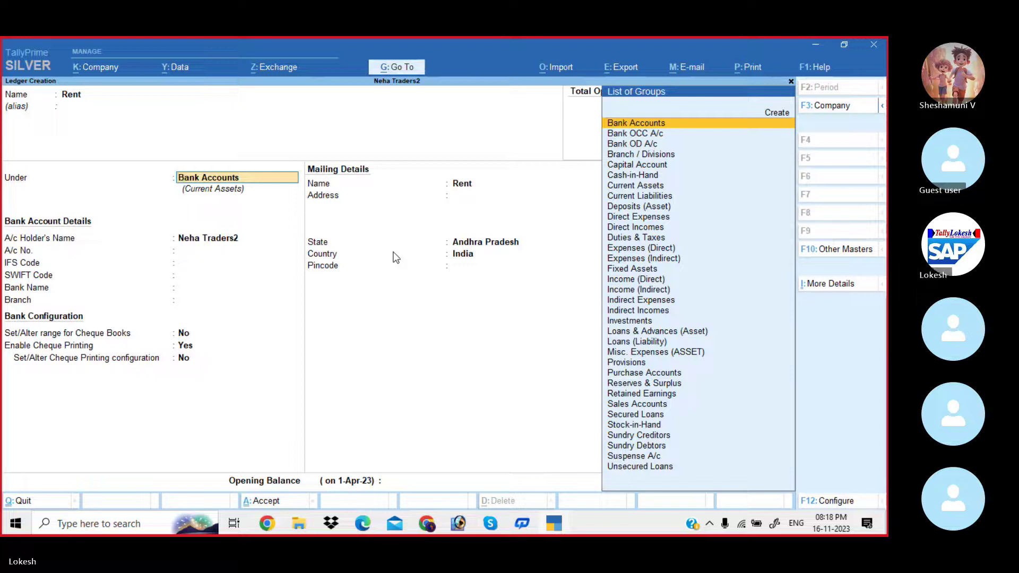
{"action": "type", "text": "Ind"}
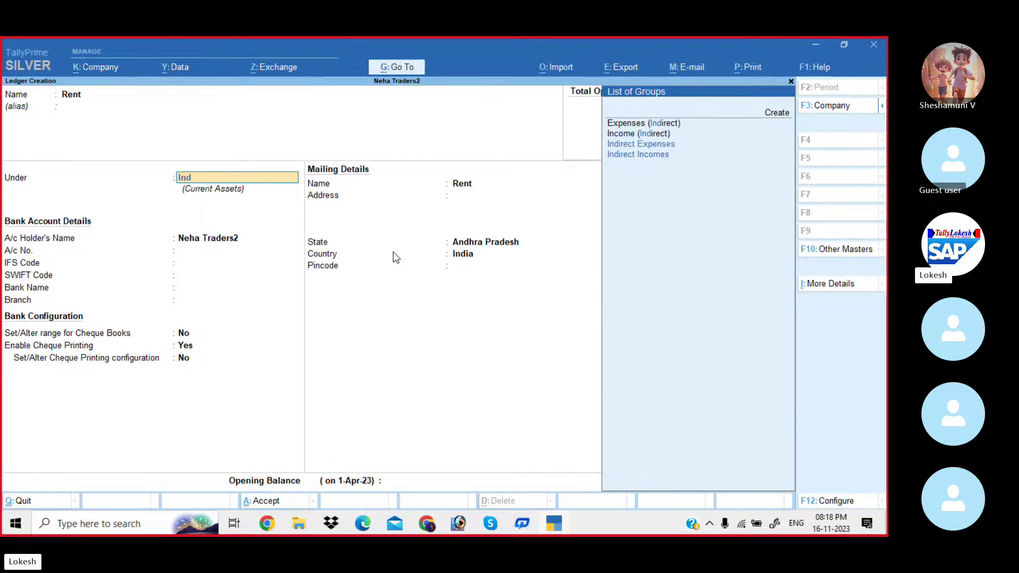
{"action": "key", "text": "Return"}
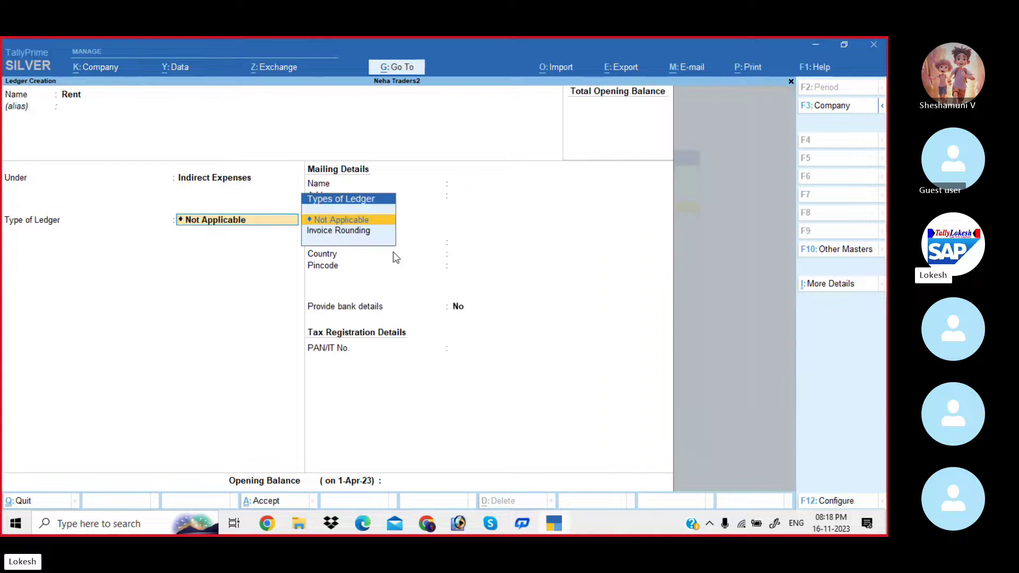
{"action": "key", "text": "Return"}
{"action": "key", "text": "Return"}
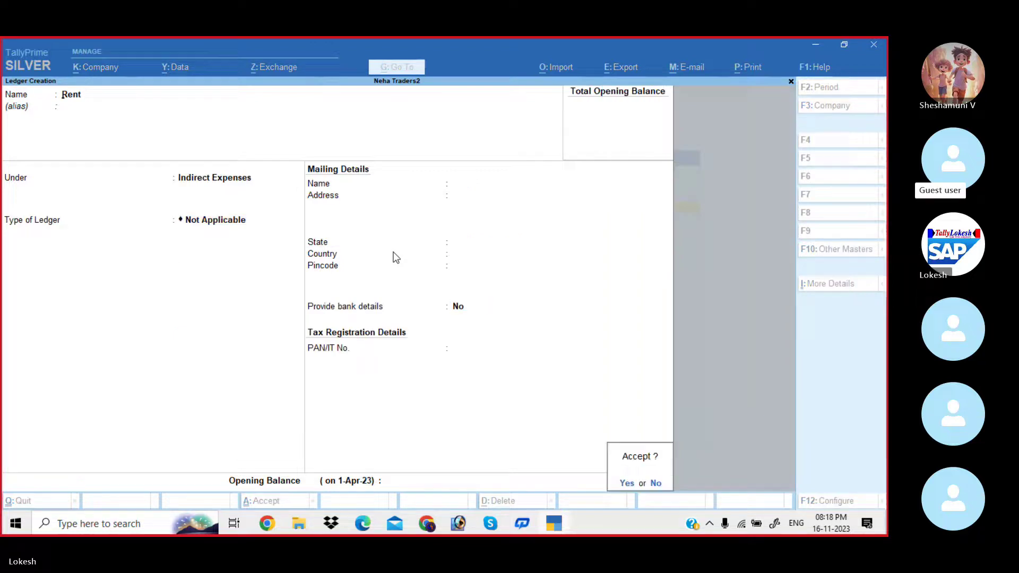
{"action": "key", "text": "Return"}
{"action": "key", "text": "alt+Tab"}
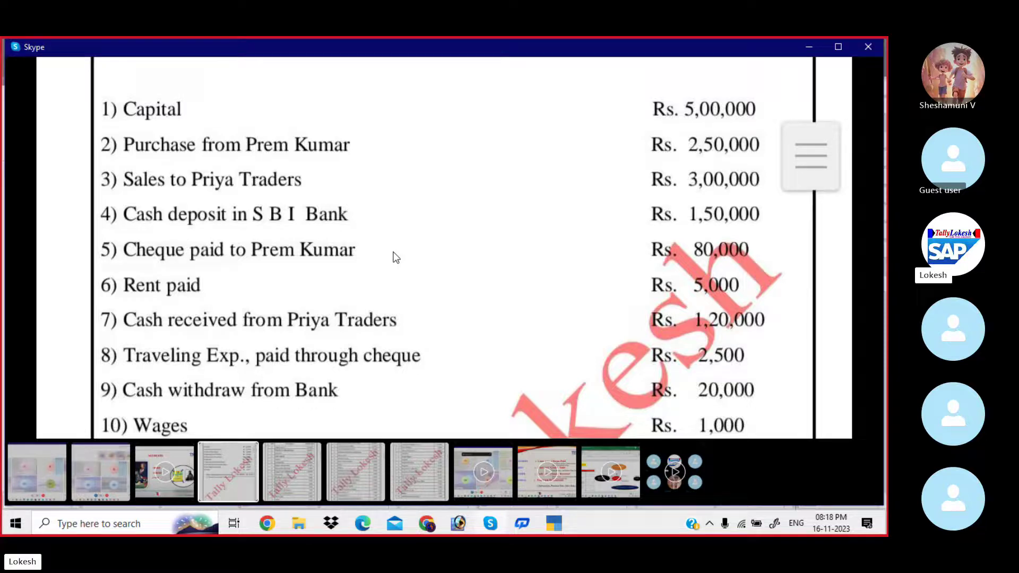
Create the Traveling Exp ledger under Indirect Expenses, then scroll the transactions slide.
{"action": "key", "text": "alt+Tab"}
{"action": "type", "text": "T"}
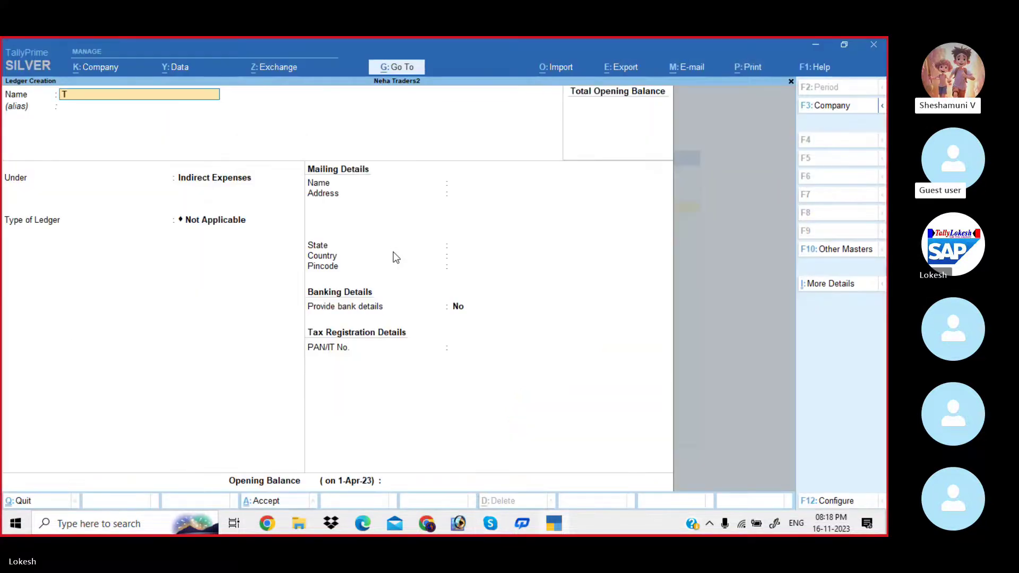
{"action": "type", "text": "raveling Exp"}
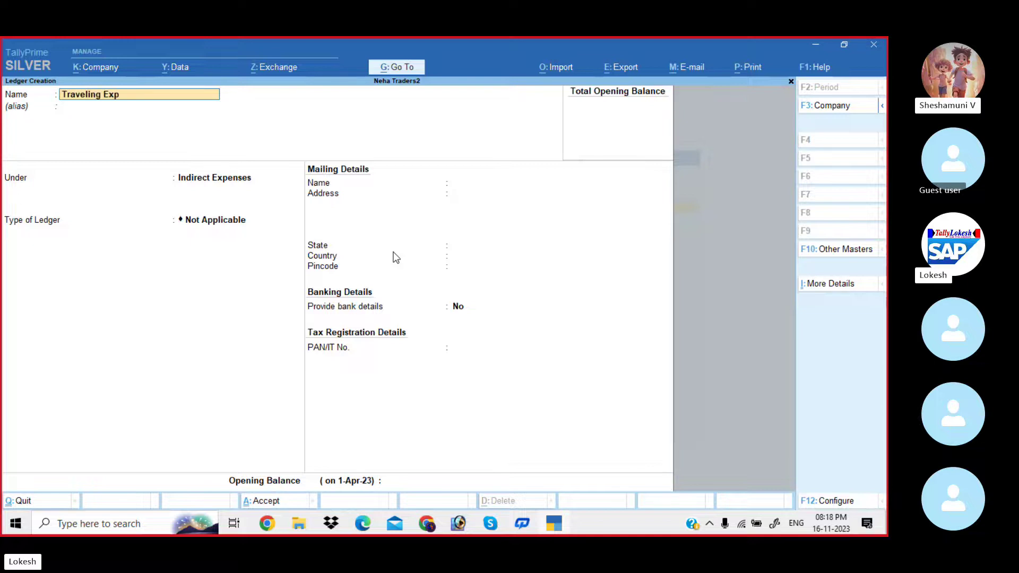
{"action": "key", "text": "Return"}
{"action": "key", "text": "Return"}
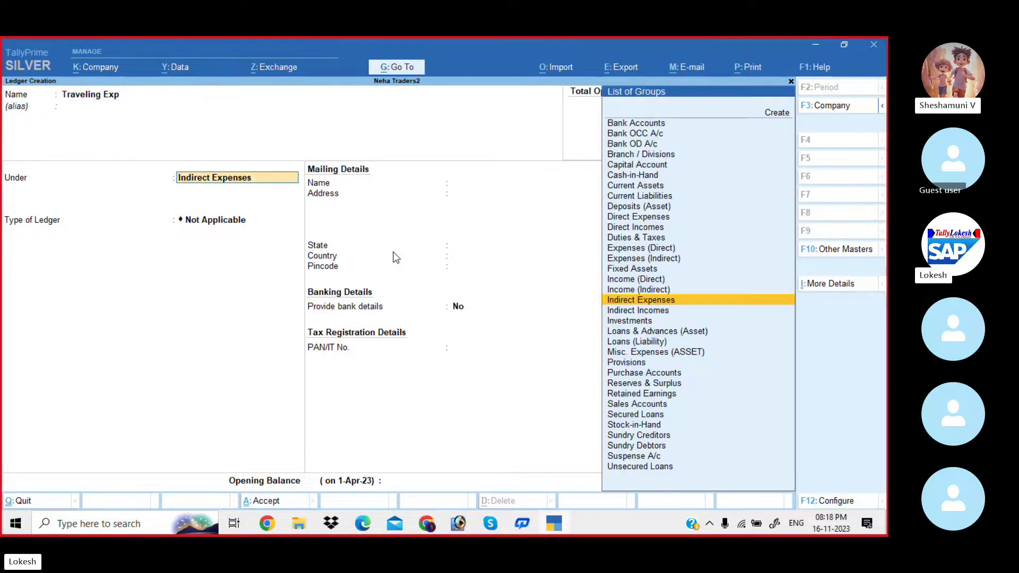
{"action": "key", "text": "Return"}
{"action": "key", "text": "Return"}
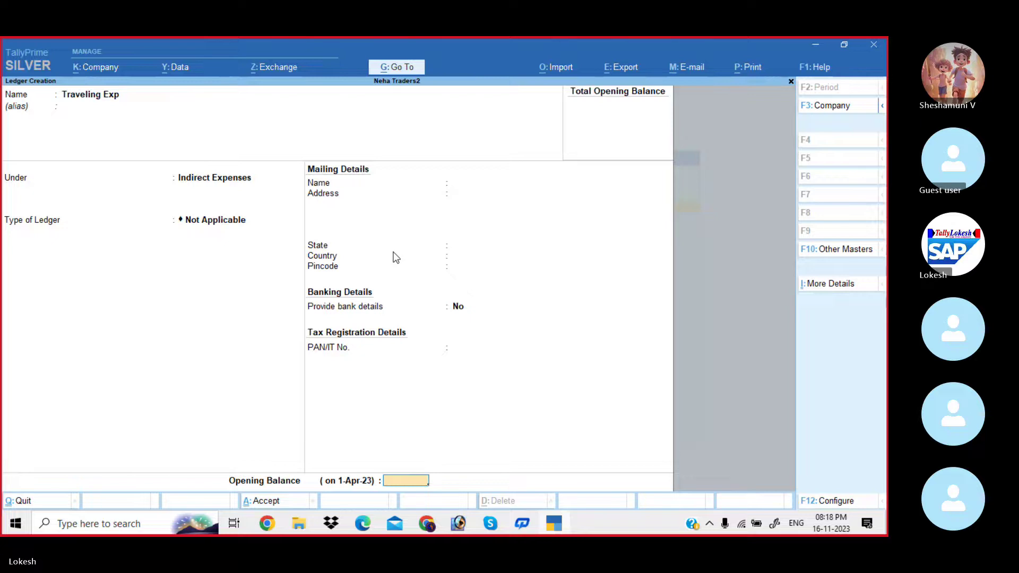
{"action": "key", "text": "Return"}
{"action": "key", "text": "Return"}
{"action": "key", "text": "alt+Tab"}
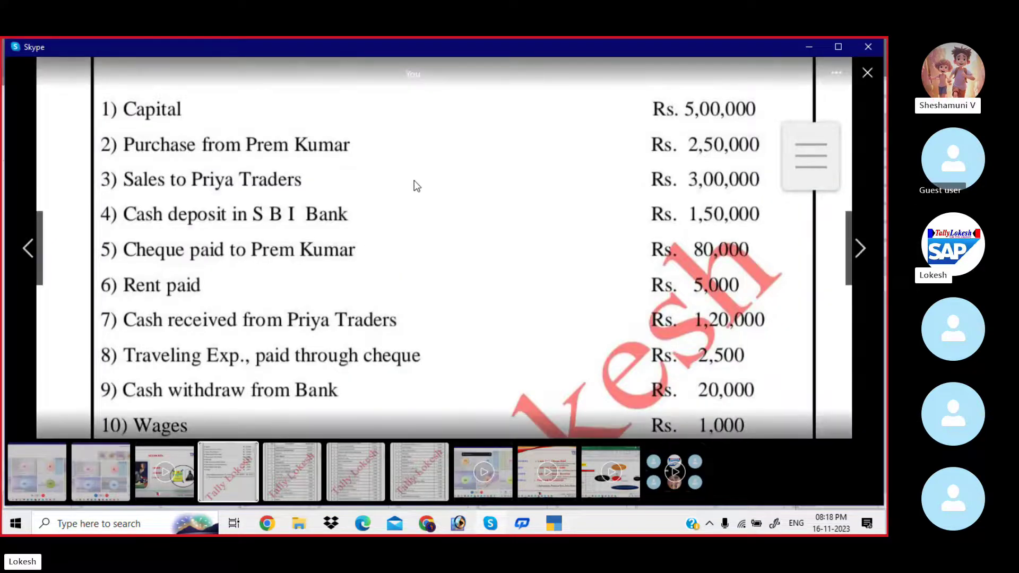
{"action": "scroll", "coordinate": [422, 225], "scroll_direction": "down", "scroll_amount": 2}
{"action": "scroll", "coordinate": [422, 225], "scroll_direction": "down", "scroll_amount": 1}
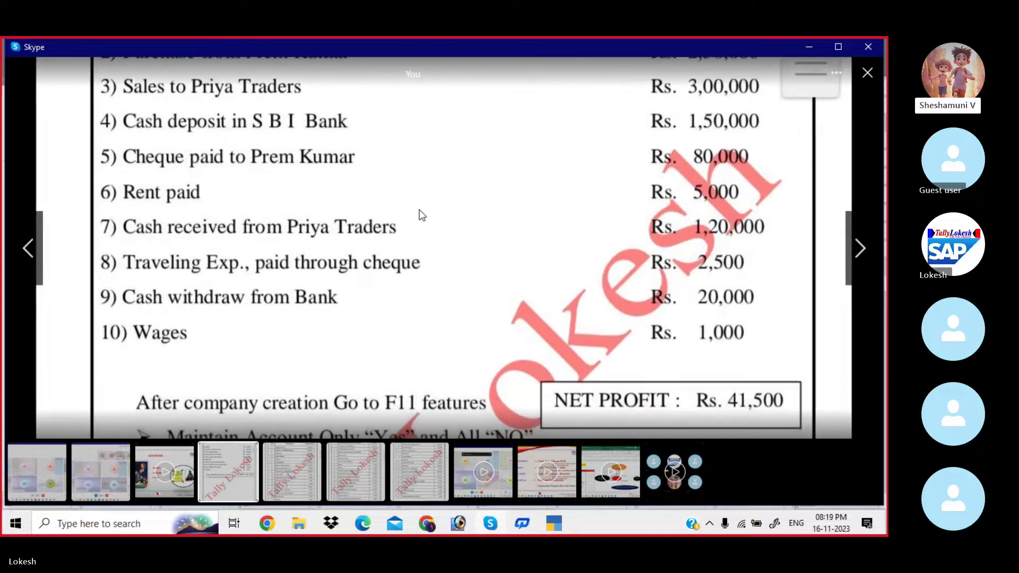
Create the Wages ledger under Direct Expenses.
{"action": "key", "text": "alt+Tab"}
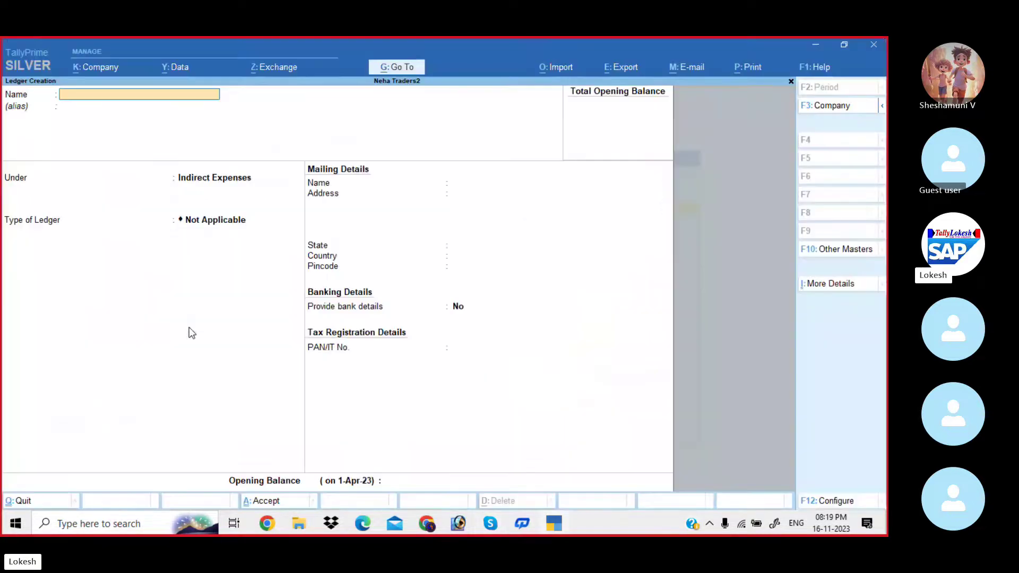
{"action": "type", "text": "Wages"}
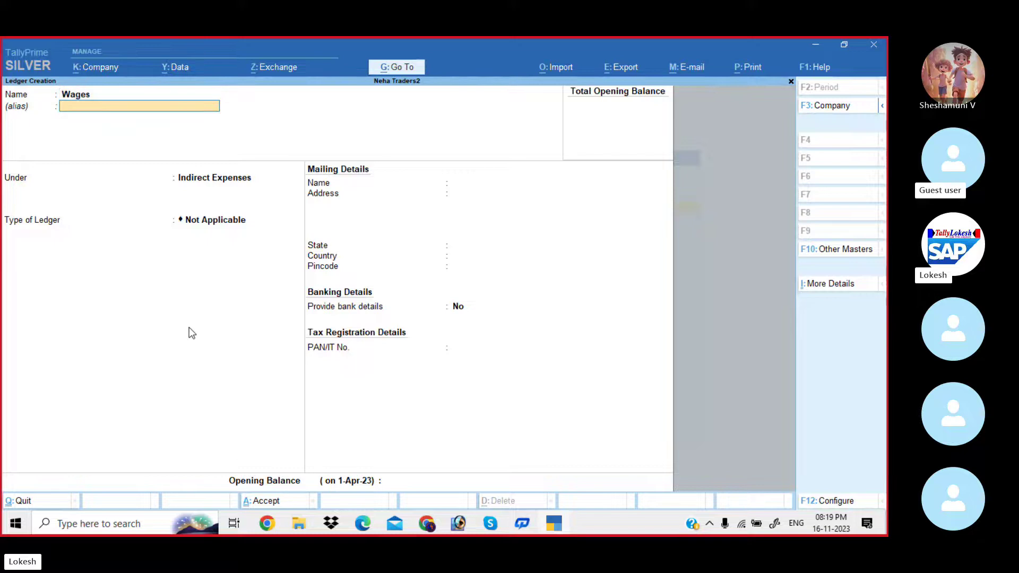
{"action": "key", "text": "Return"}
{"action": "type", "text": "Dir"}
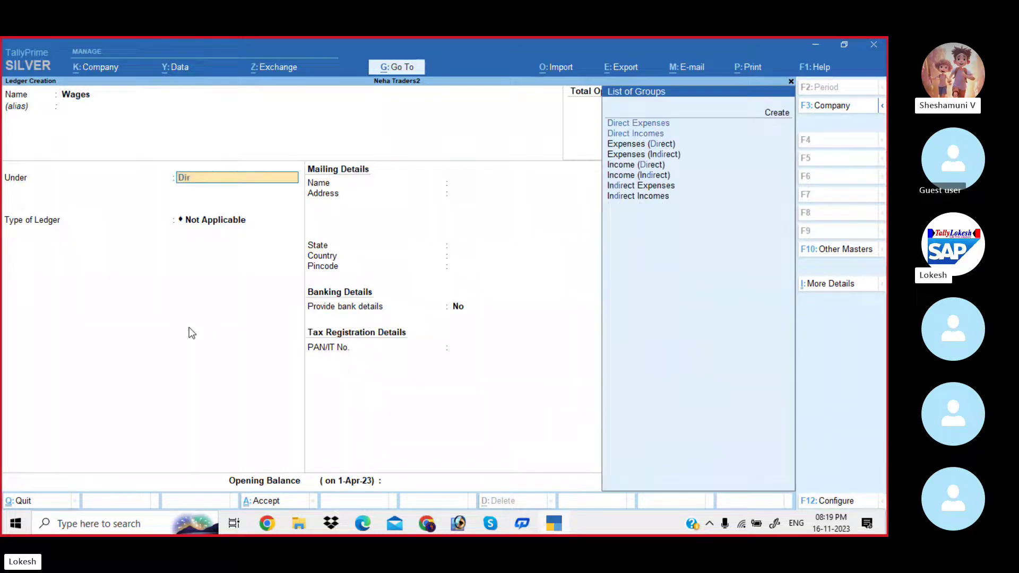
{"action": "key", "text": "Return"}
{"action": "key", "text": "Return"}
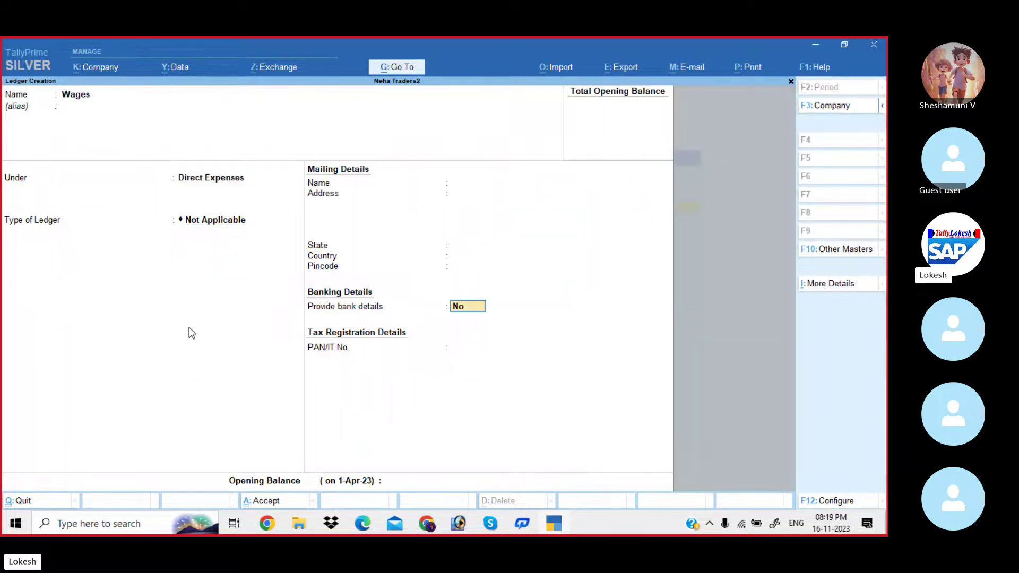
{"action": "key", "text": "Return"}
{"action": "key", "text": "Return"}
{"action": "key", "text": "Return"}
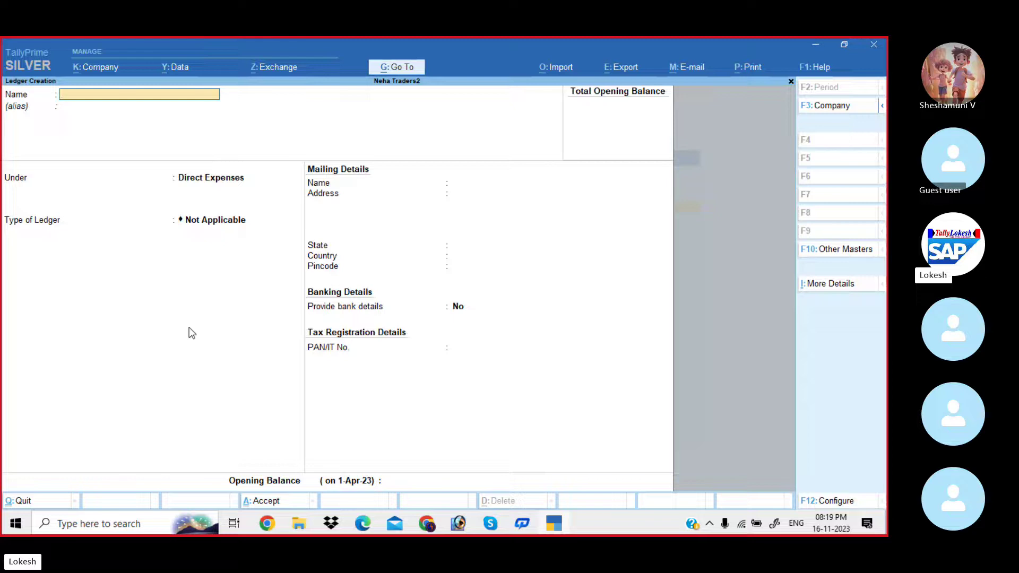
Create the Purchase Return ledger under Direct Expenses.
{"action": "type", "text": "ComputP"}
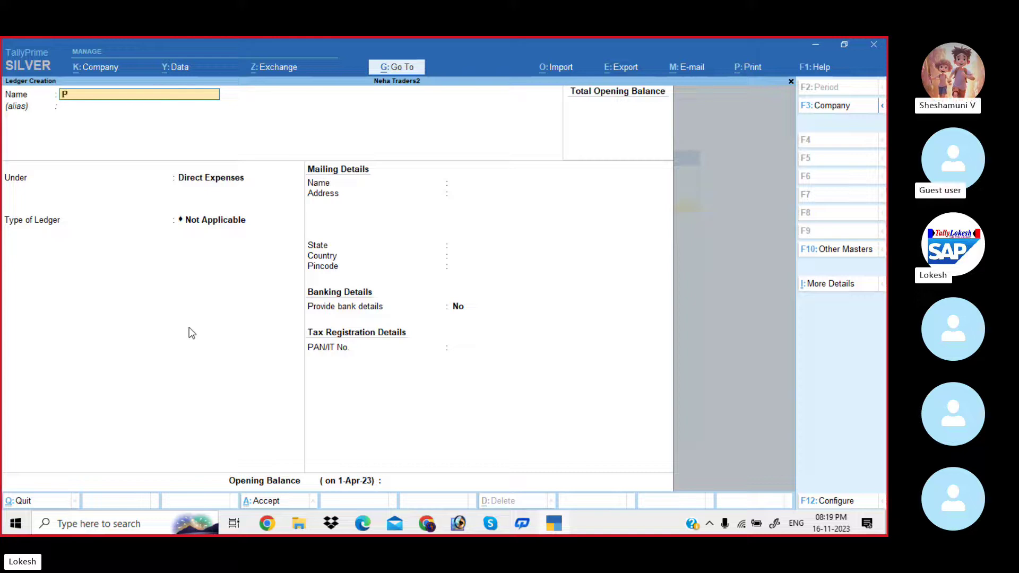
{"action": "type", "text": "urchase"}
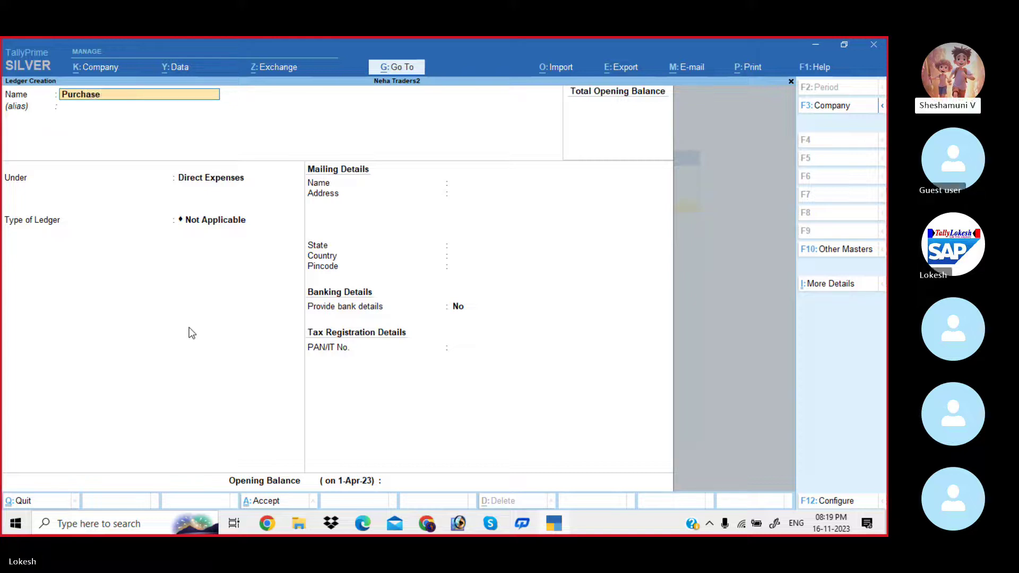
{"action": "type", "text": "r Return"}
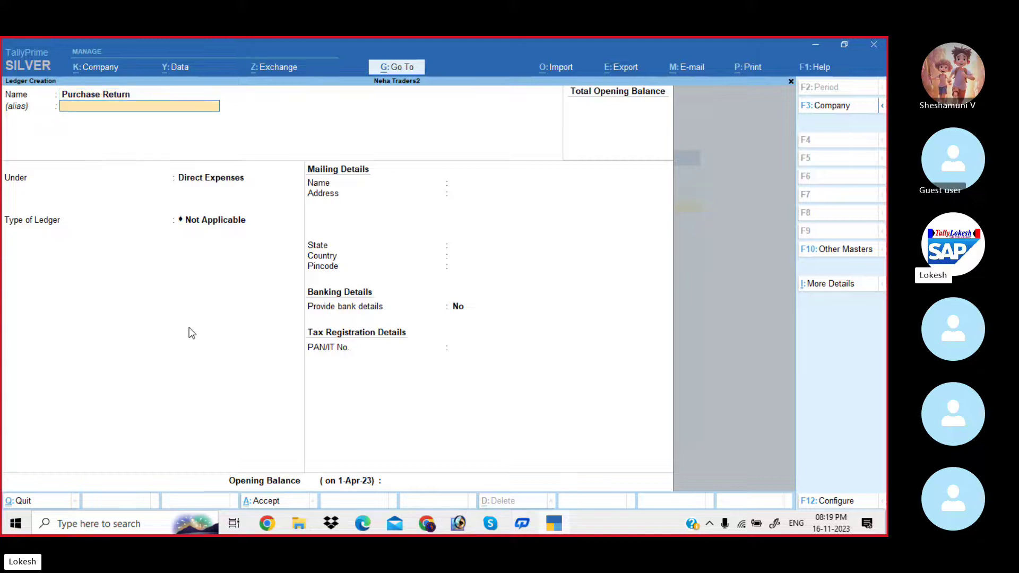
{"action": "key", "text": "Return"}
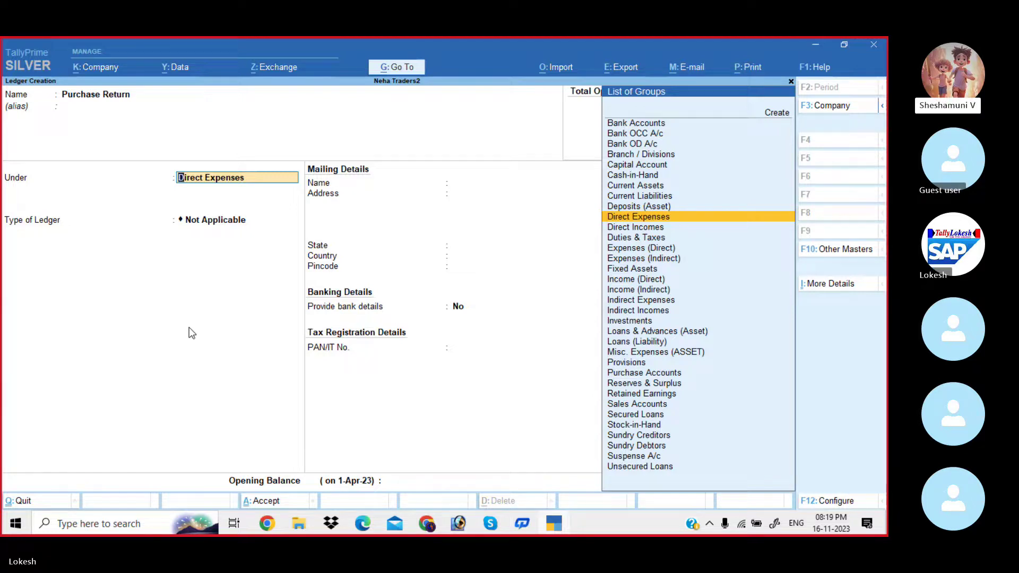
{"action": "type", "text": "P"}
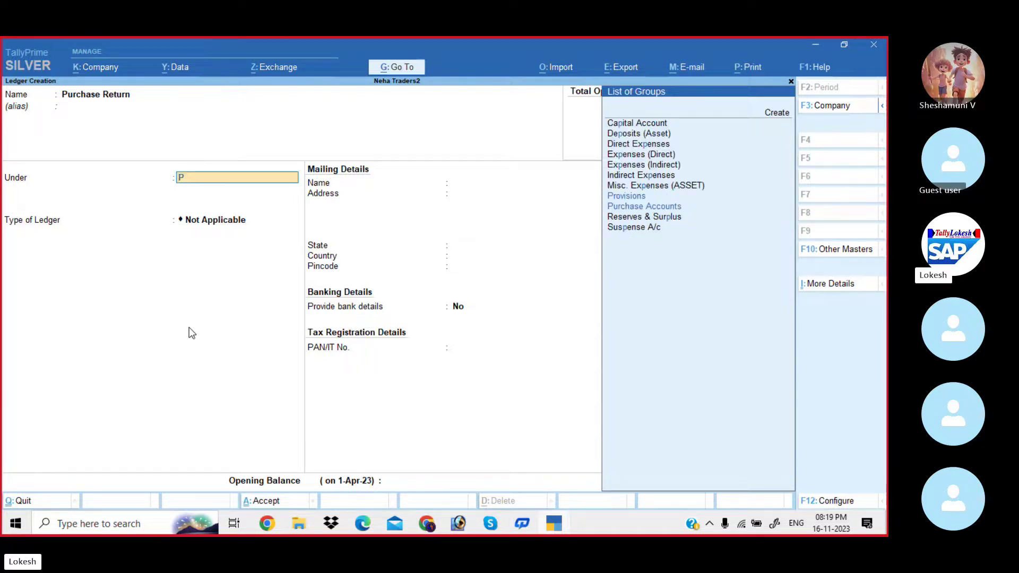
{"action": "type", "text": "u"}
{"action": "key", "text": "BackSpace"}
{"action": "key", "text": "BackSpace"}
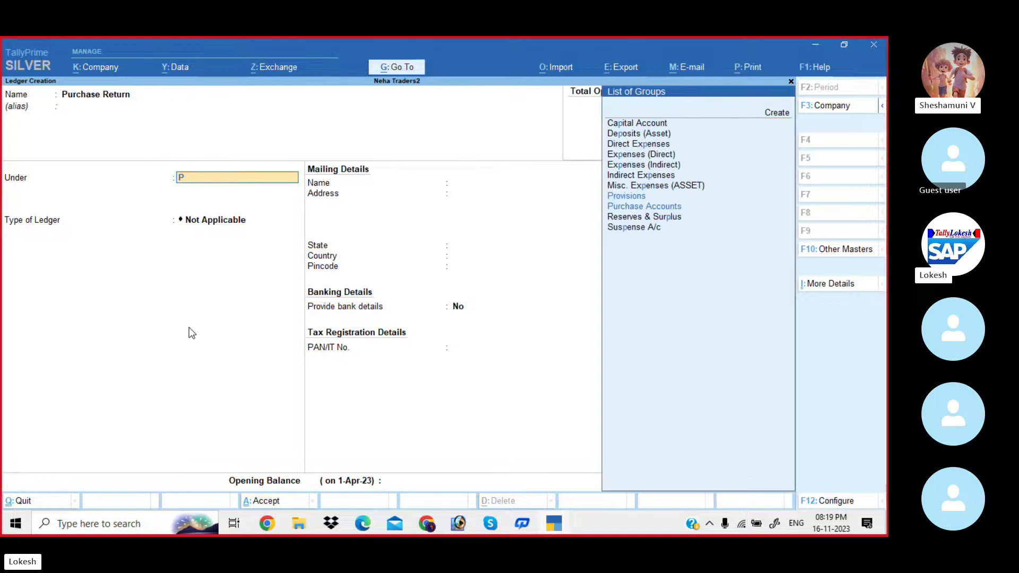
{"action": "type", "text": "di"}
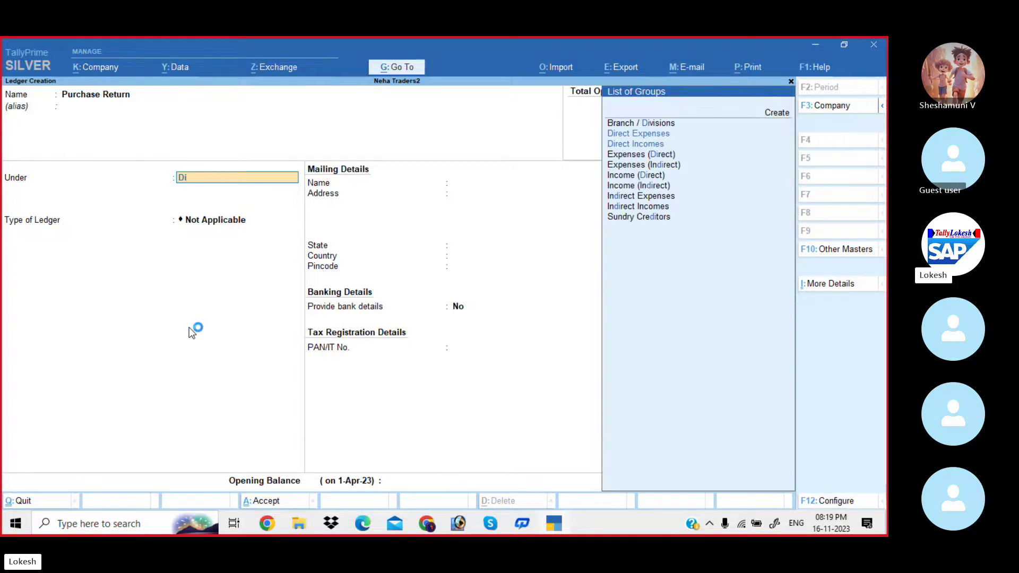
{"action": "key", "text": "Down"}
{"action": "key", "text": "Return"}
{"action": "key", "text": "Return"}
{"action": "key", "text": "Return"}
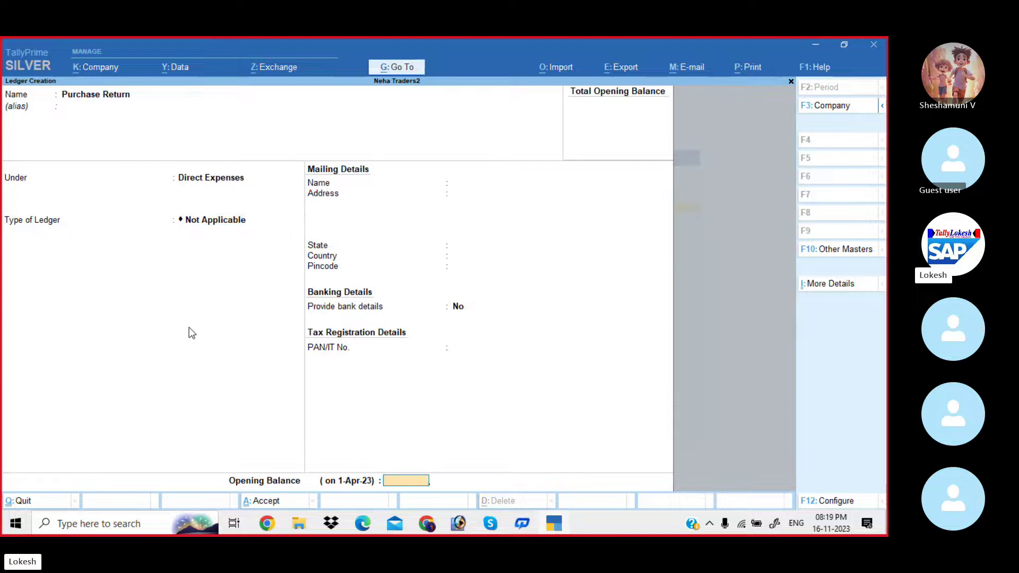
{"action": "key", "text": "Return"}
{"action": "key", "text": "Return"}
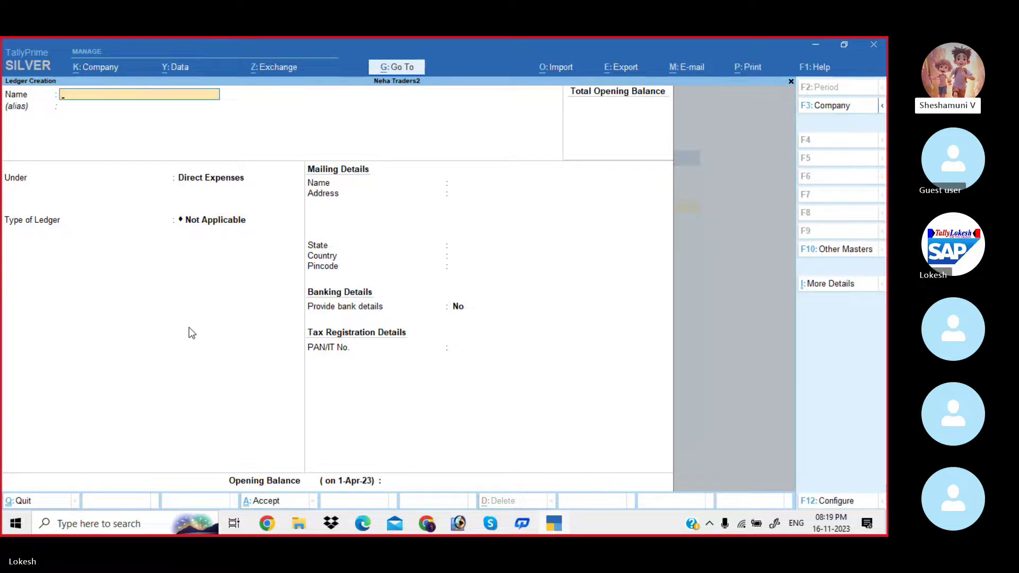
Create the Sales Return ledger under Fixed Assets.
{"action": "type", "text": "Sales Retu"}
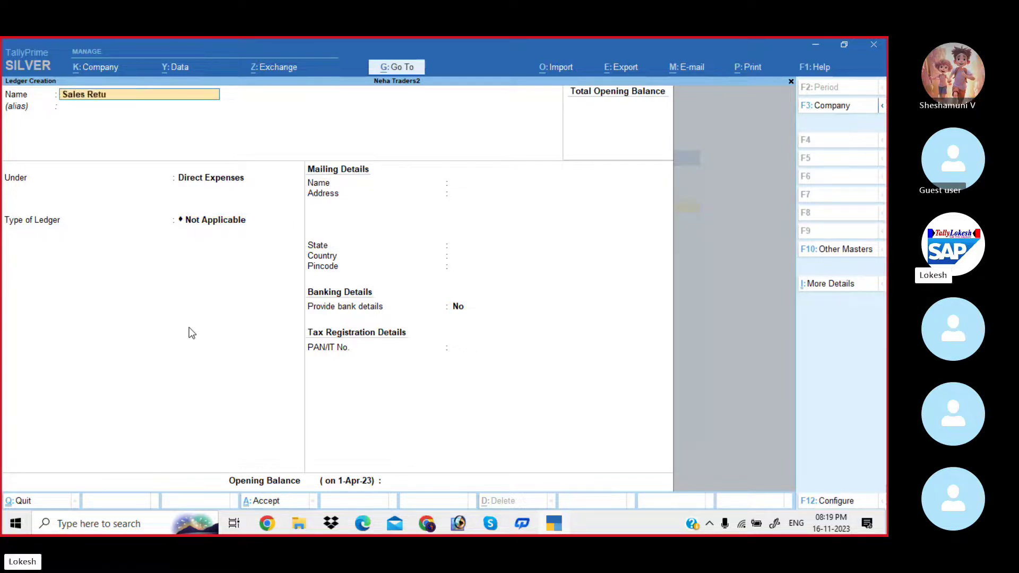
{"action": "type", "text": "rn"}
{"action": "key", "text": "Return"}
{"action": "key", "text": "Return"}
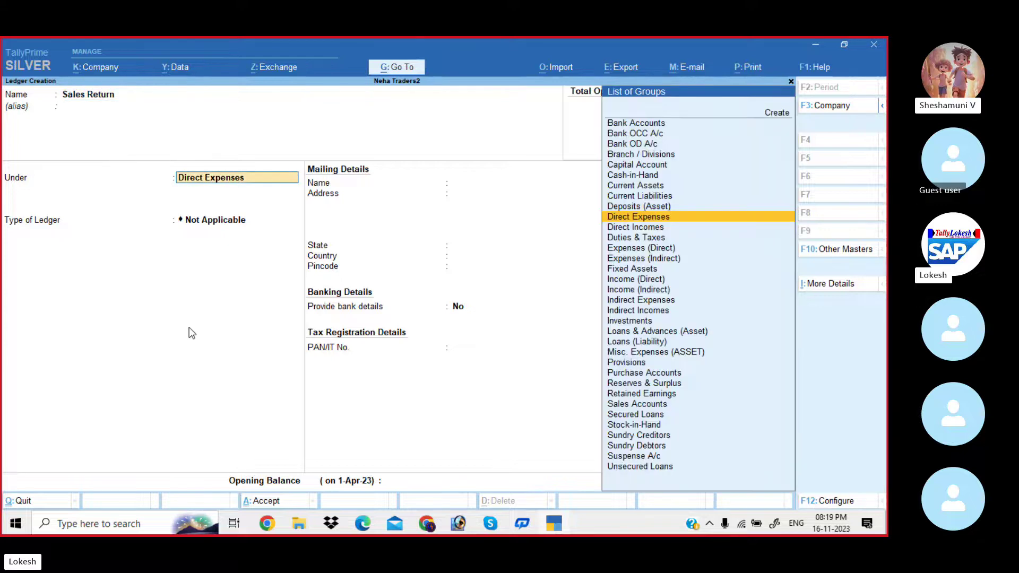
{"action": "type", "text": "F"}
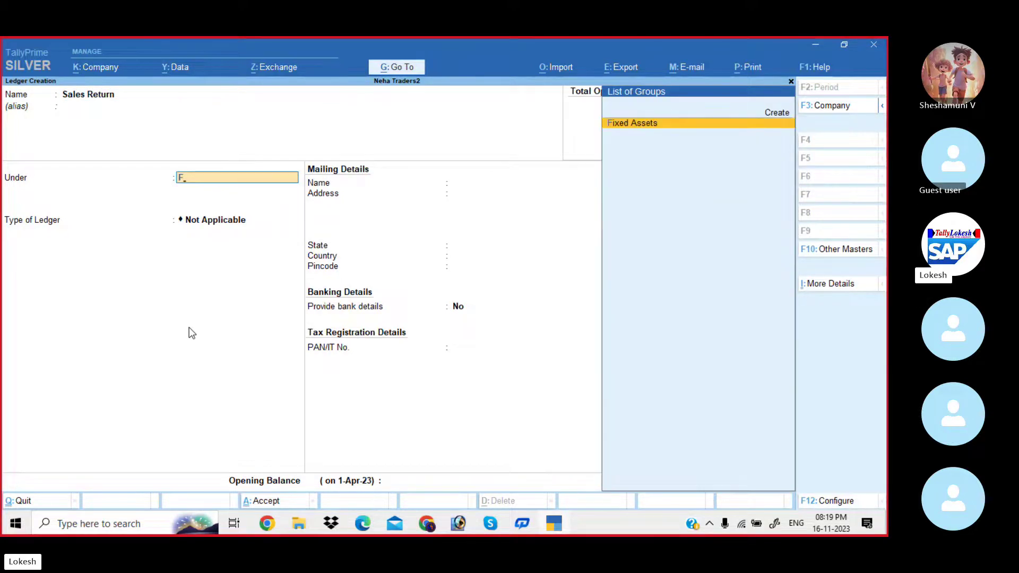
{"action": "key", "text": "Return"}
{"action": "key", "text": "Return"}
{"action": "key", "text": "Return"}
{"action": "key", "text": "Return"}
{"action": "key", "text": "Return"}
{"action": "key", "text": "Return"}
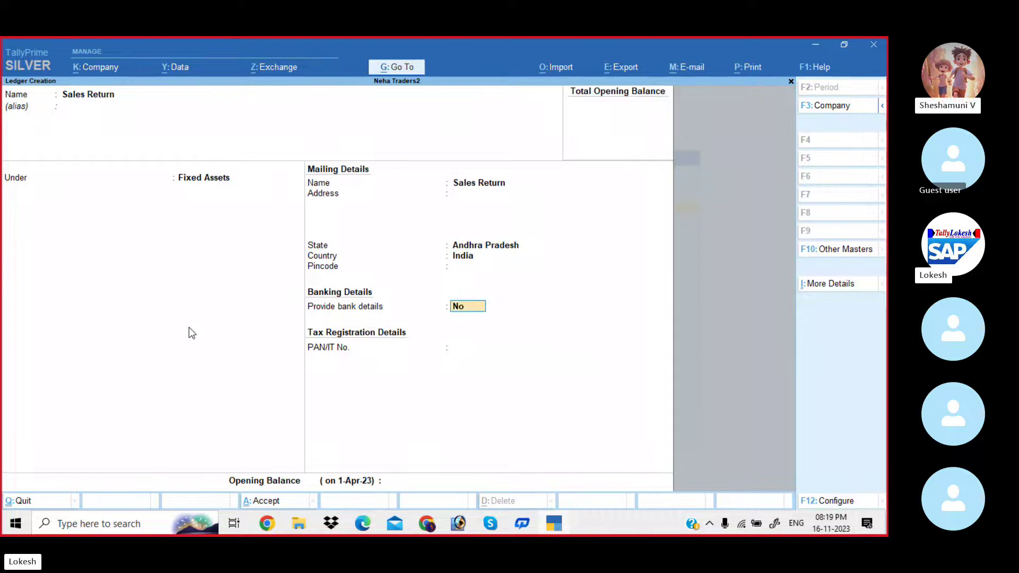
{"action": "key", "text": "Return"}
{"action": "key", "text": "Return"}
{"action": "key", "text": "Return"}
Create the Depreciation ledger under Indirect Incomes.
{"action": "type", "text": "De"}
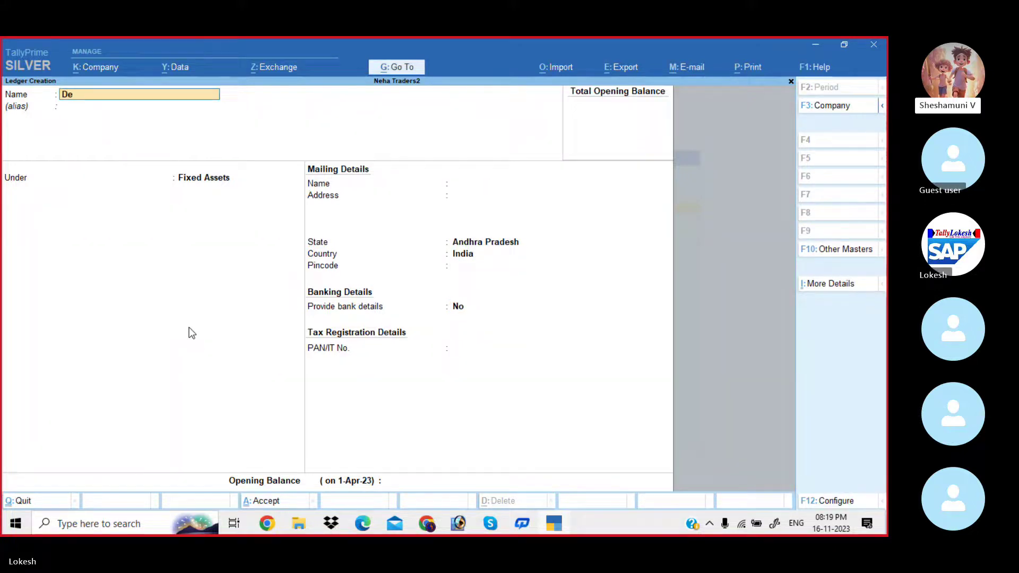
{"action": "type", "text": "preciation"}
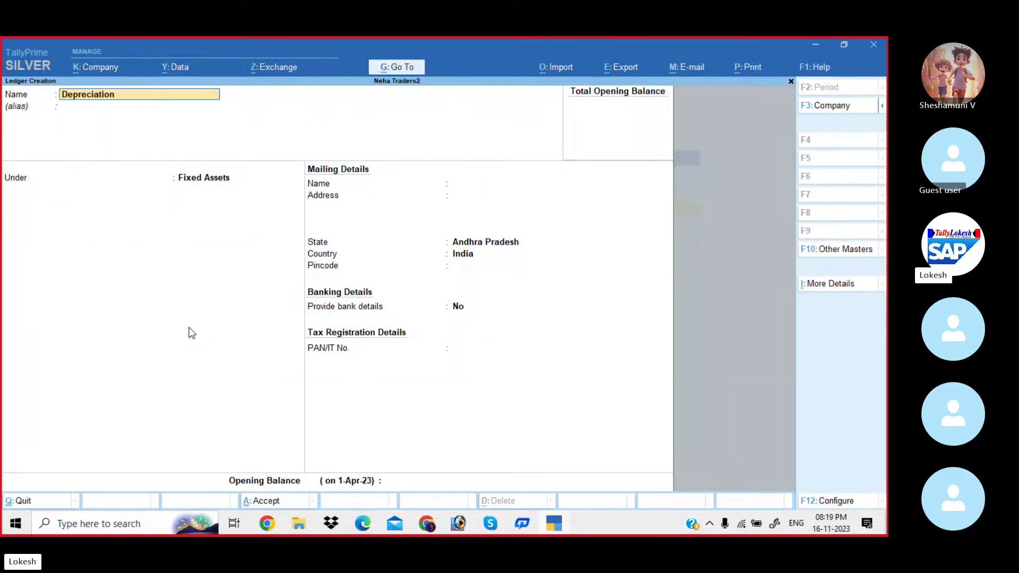
{"action": "key", "text": "Return"}
{"action": "key", "text": "Return"}
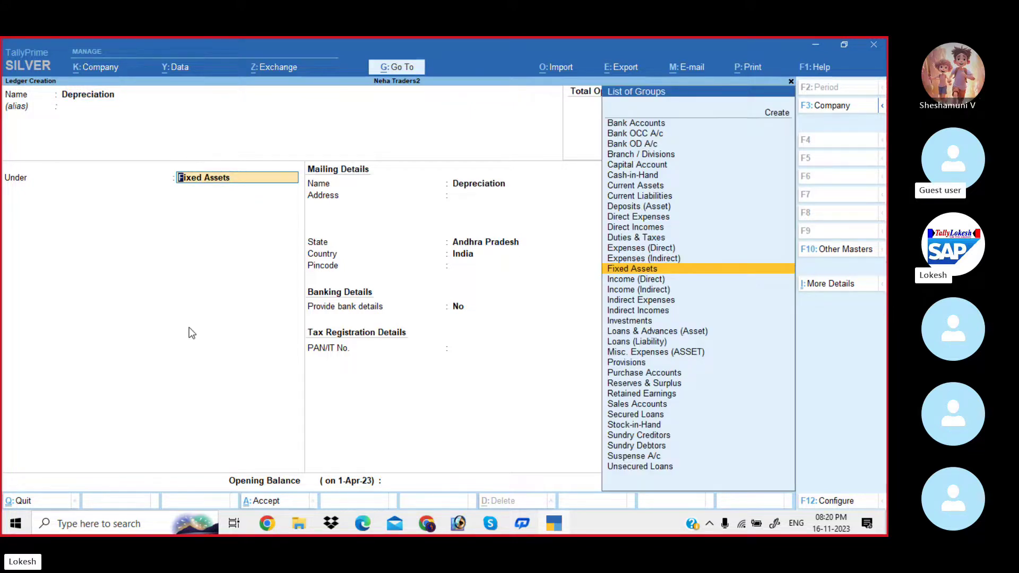
{"action": "key", "text": "Down"}
{"action": "key", "text": "Down"}
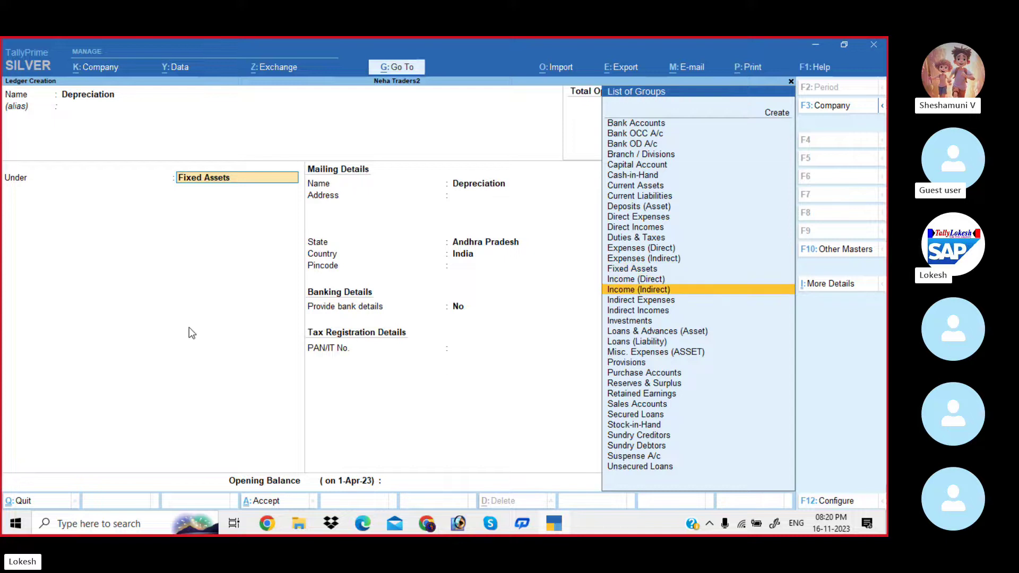
{"action": "key", "text": "Down"}
{"action": "key", "text": "Down"}
{"action": "key", "text": "Return"}
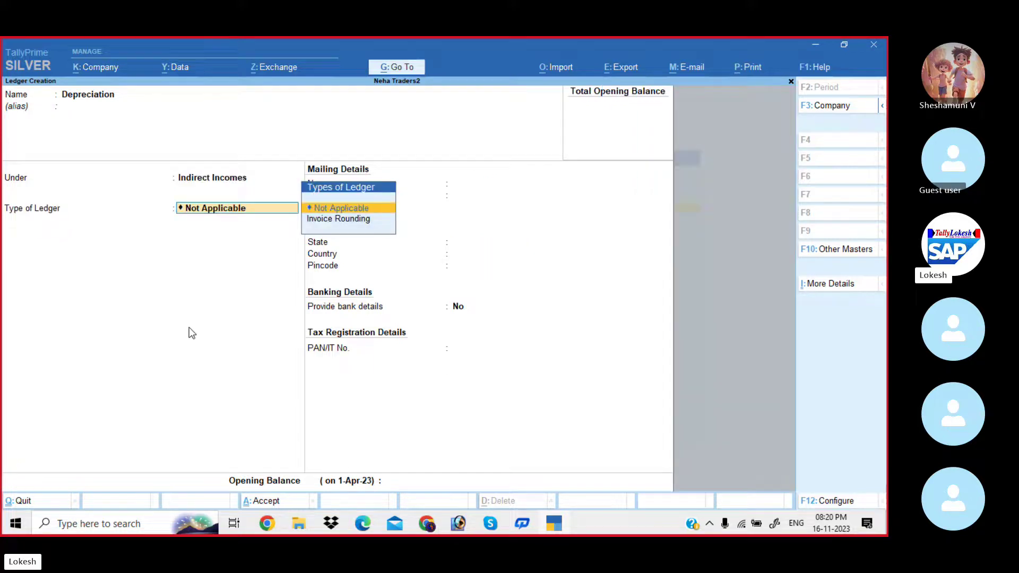
{"action": "key", "text": "Return"}
{"action": "key", "text": "Return"}
{"action": "key", "text": "Return"}
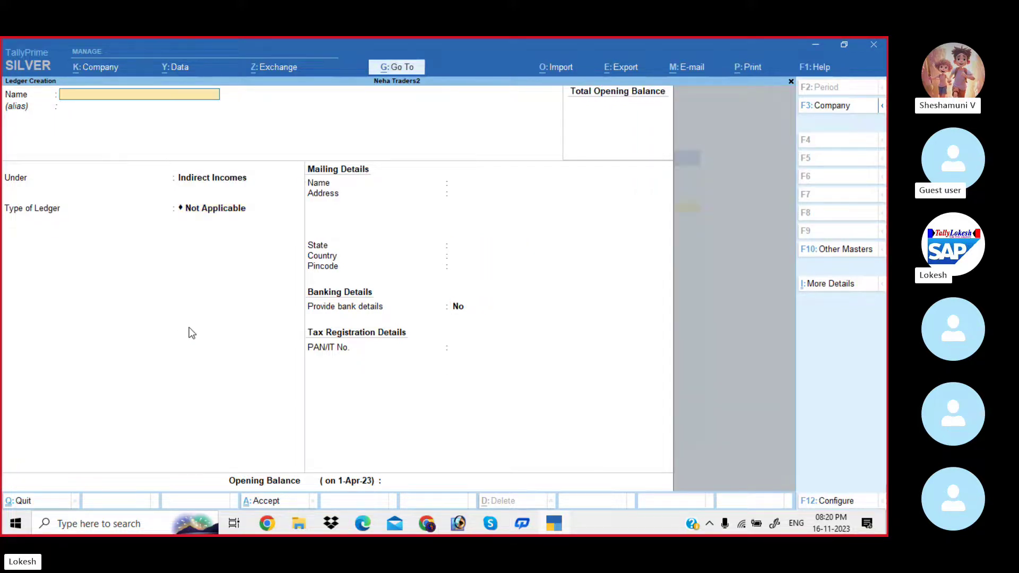
Create the Furniture ledger under Indirect Incomes and leave ledger creation.
{"action": "type", "text": "Furniture"}
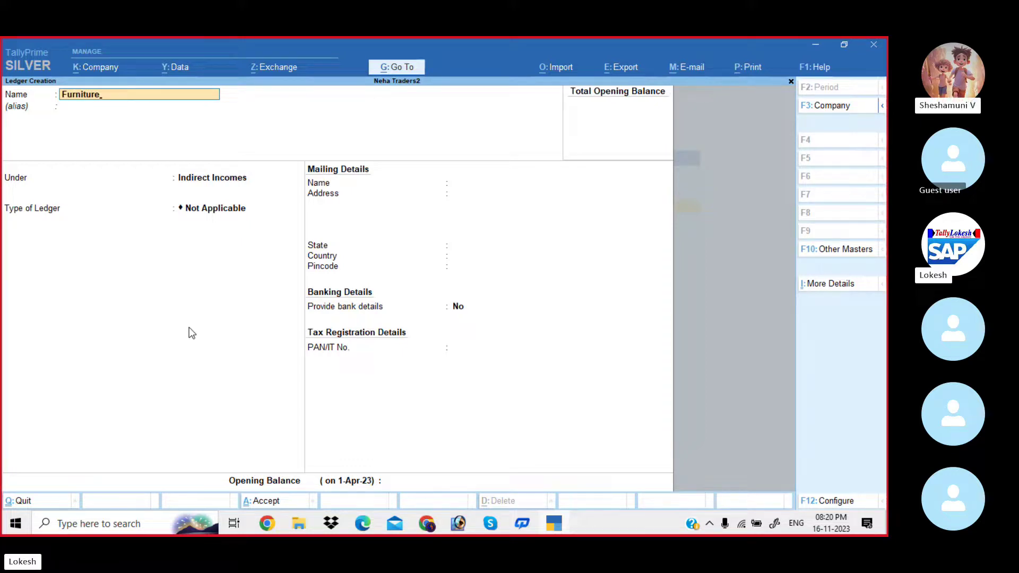
{"action": "key", "text": "Return"}
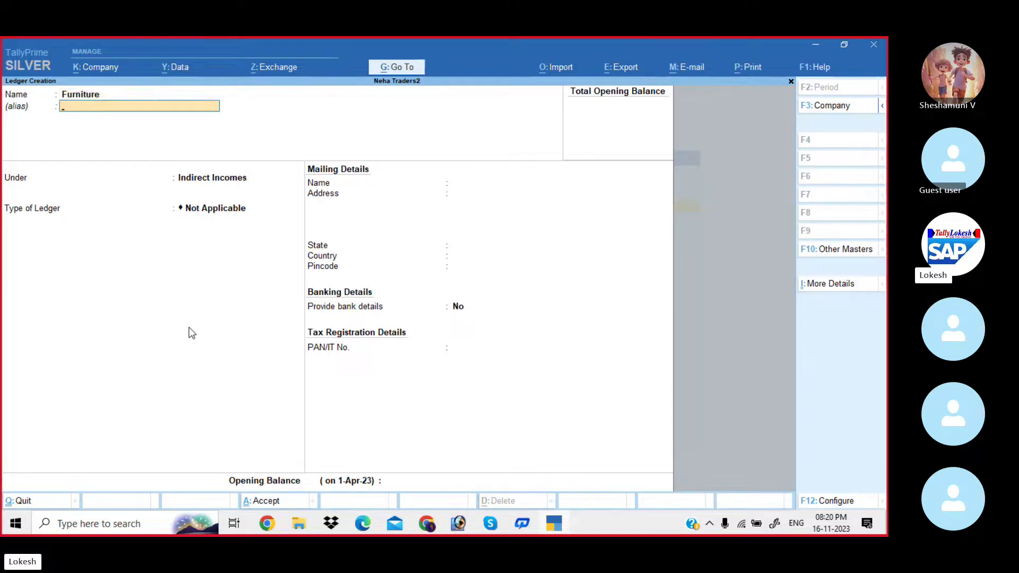
{"action": "key", "text": "Return"}
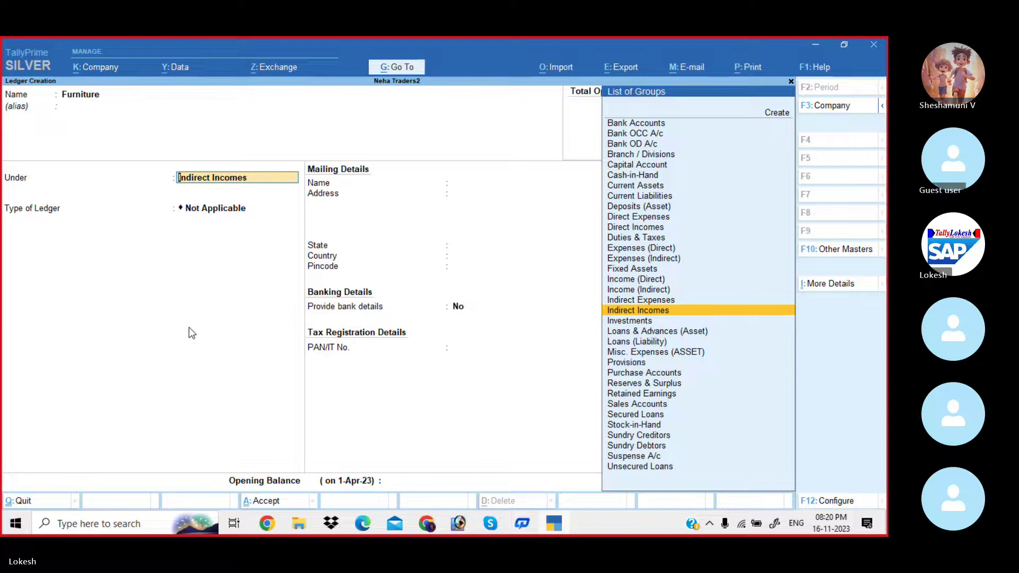
{"action": "key", "text": "Return"}
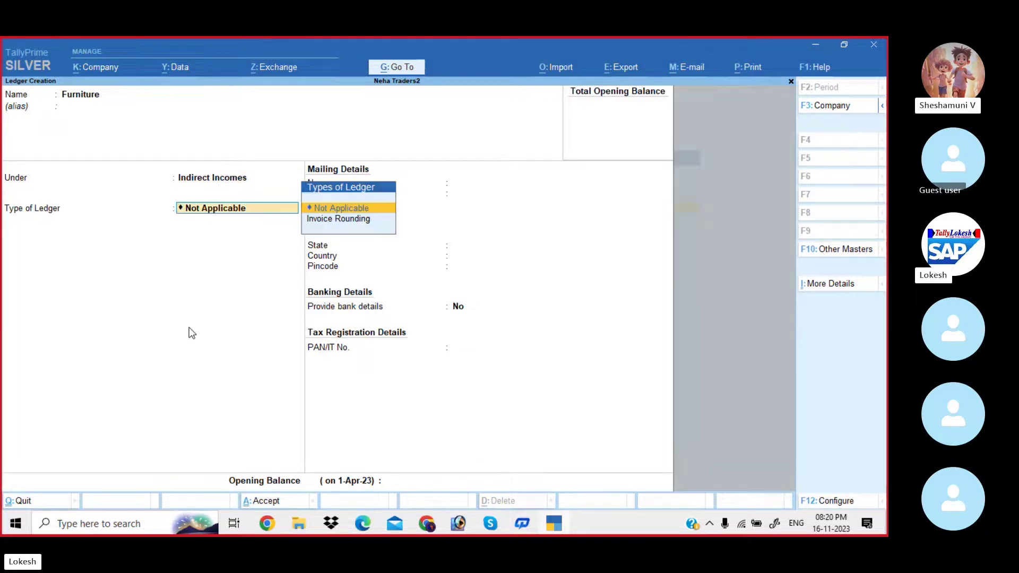
{"action": "key", "text": "Return"}
{"action": "key", "text": "Return"}
{"action": "key", "text": "Return"}
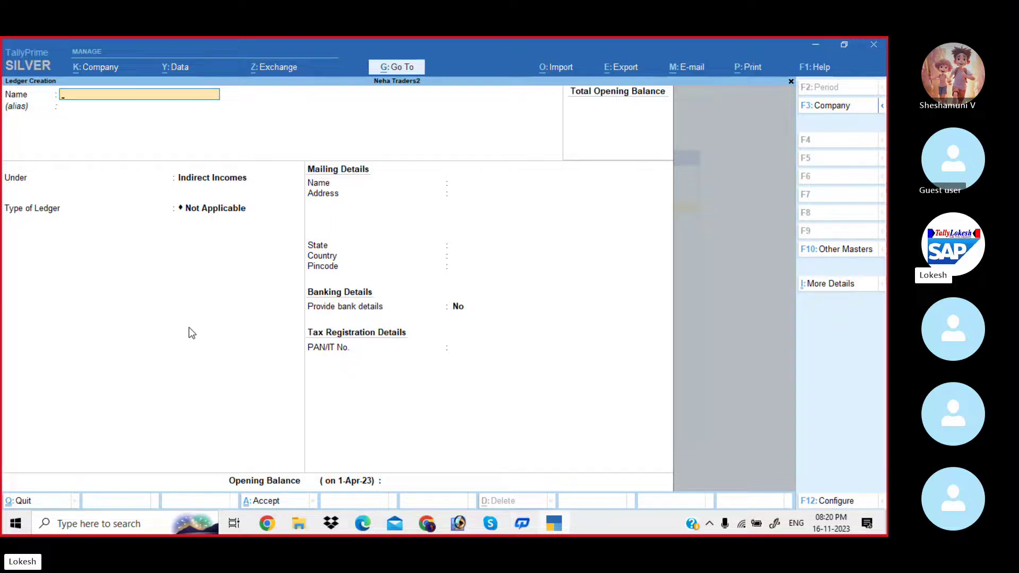
{"action": "key", "text": "Escape"}
Quit ledger creation and open the list of ledgers for alteration.
{"action": "key", "text": "Return"}
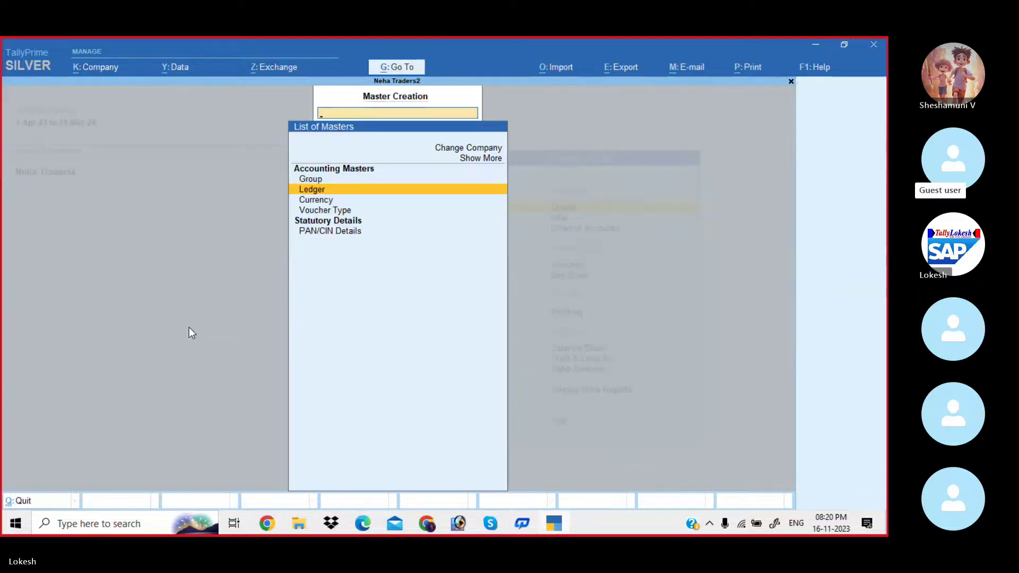
{"action": "key", "text": "Escape"}
{"action": "key", "text": "Down"}
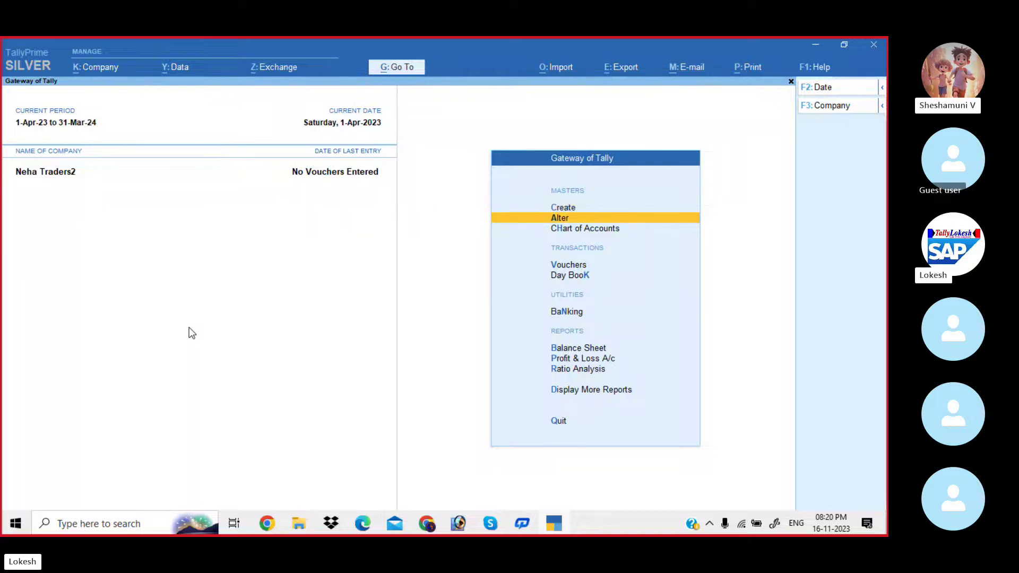
{"action": "key", "text": "Return"}
{"action": "key", "text": "Down"}
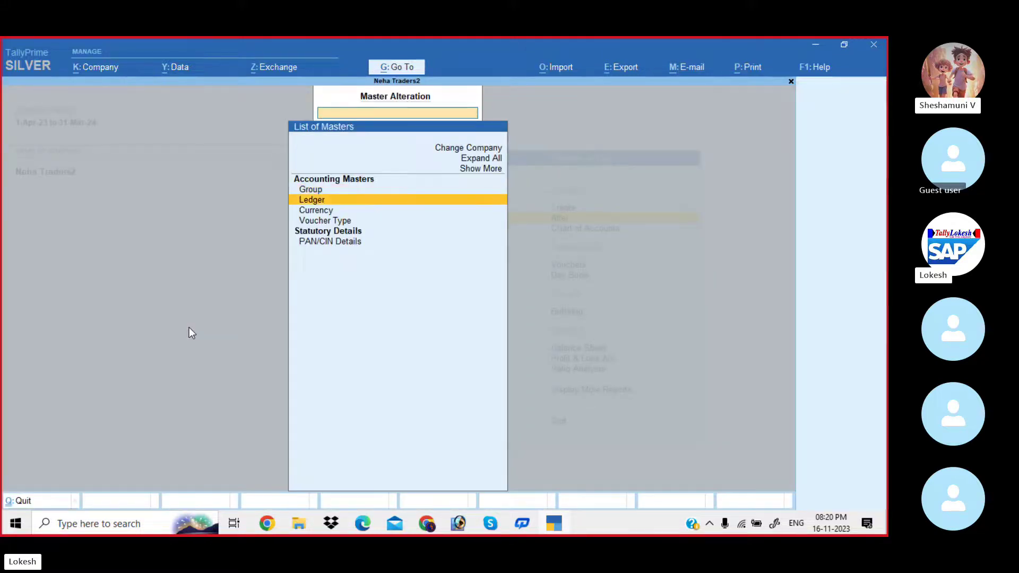
{"action": "key", "text": "Return"}
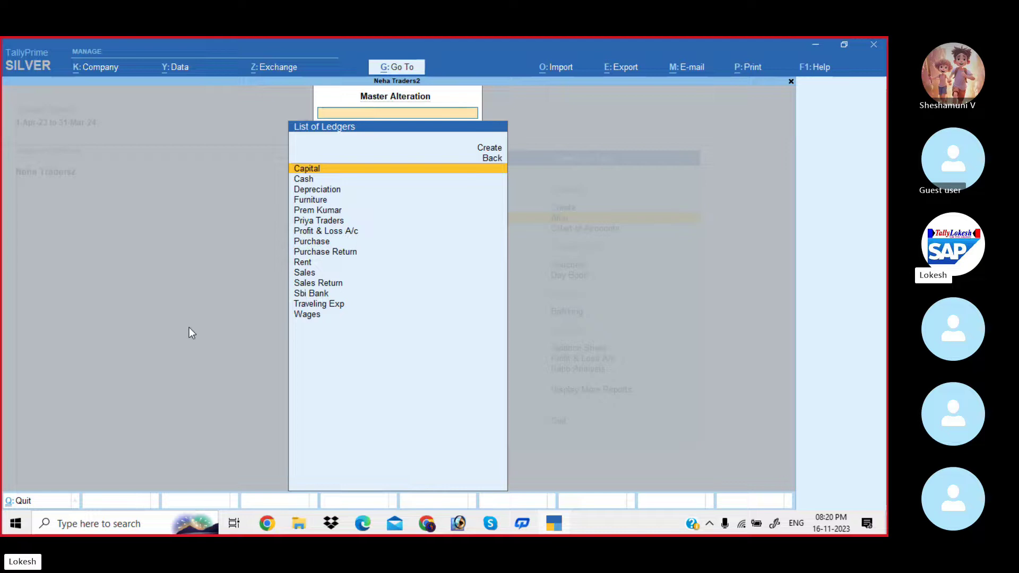
Regroup the Depreciation ledger under Indirect Expenses.
{"action": "key", "text": "Down"}
{"action": "key", "text": "Down"}
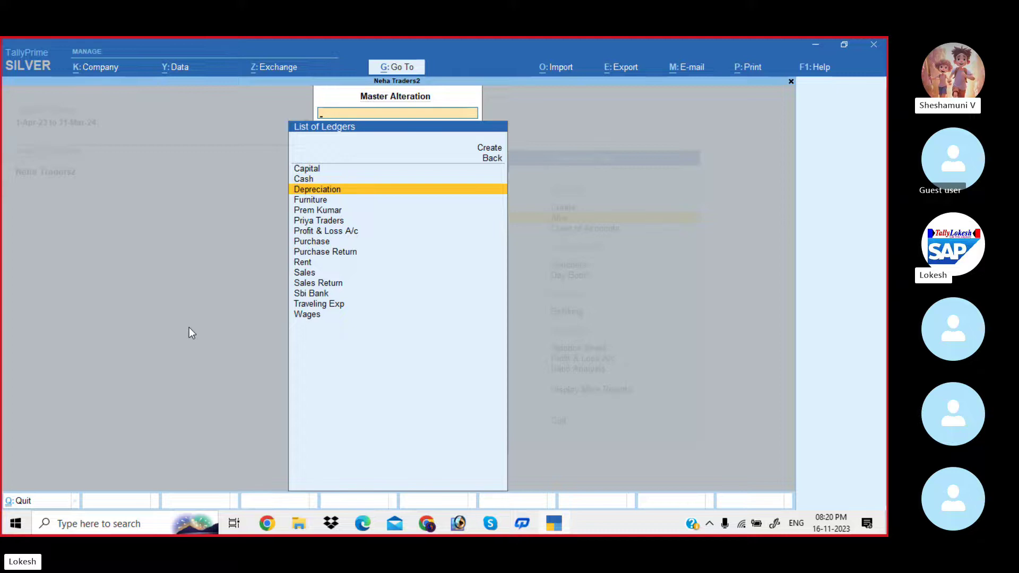
{"action": "key", "text": "Return"}
{"action": "key", "text": "Return"}
{"action": "key", "text": "Return"}
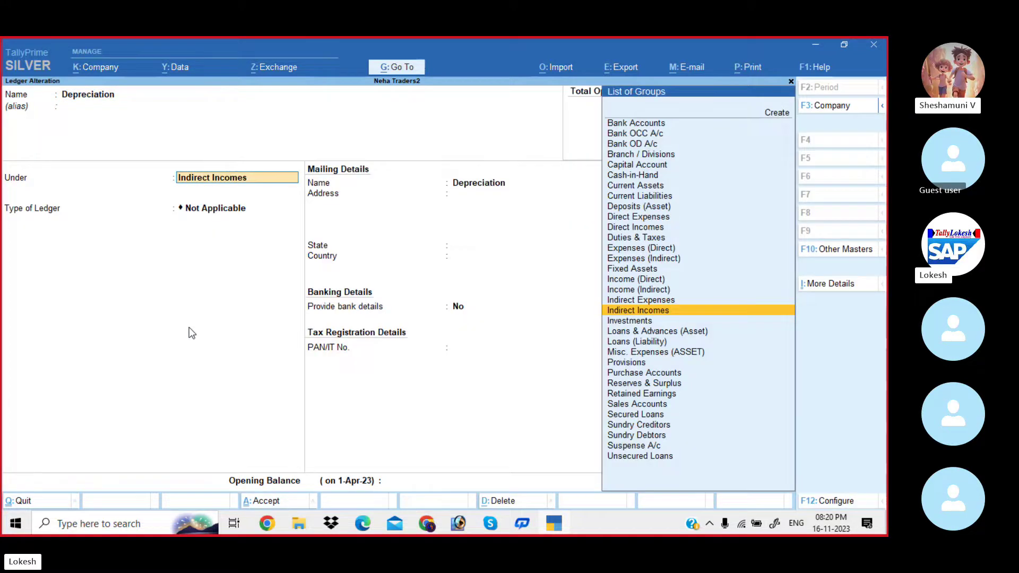
{"action": "key", "text": "Up"}
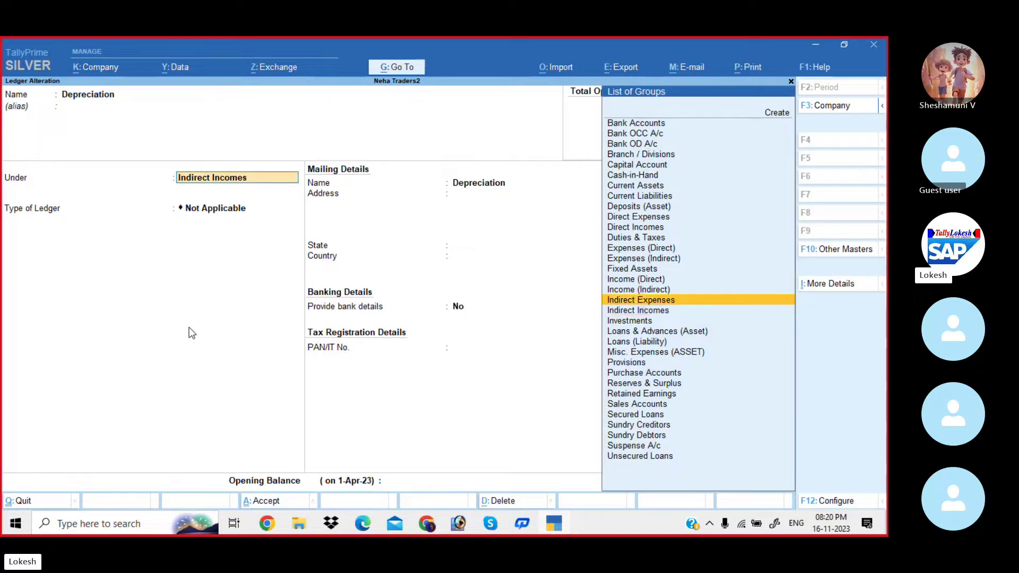
{"action": "key", "text": "Return"}
{"action": "key", "text": "Return"}
{"action": "key", "text": "Return"}
{"action": "key", "text": "Return"}
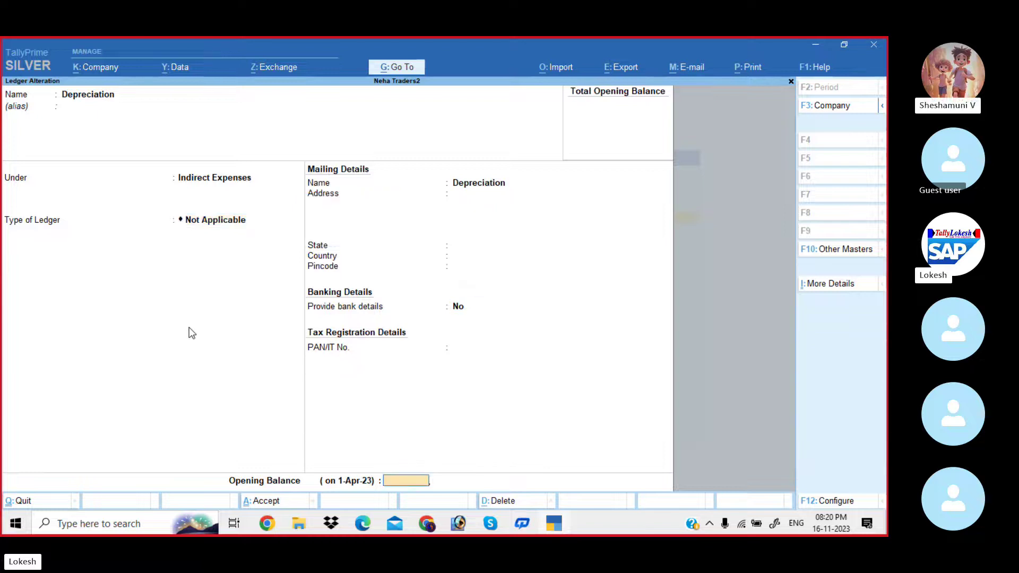
{"action": "key", "text": "Return"}
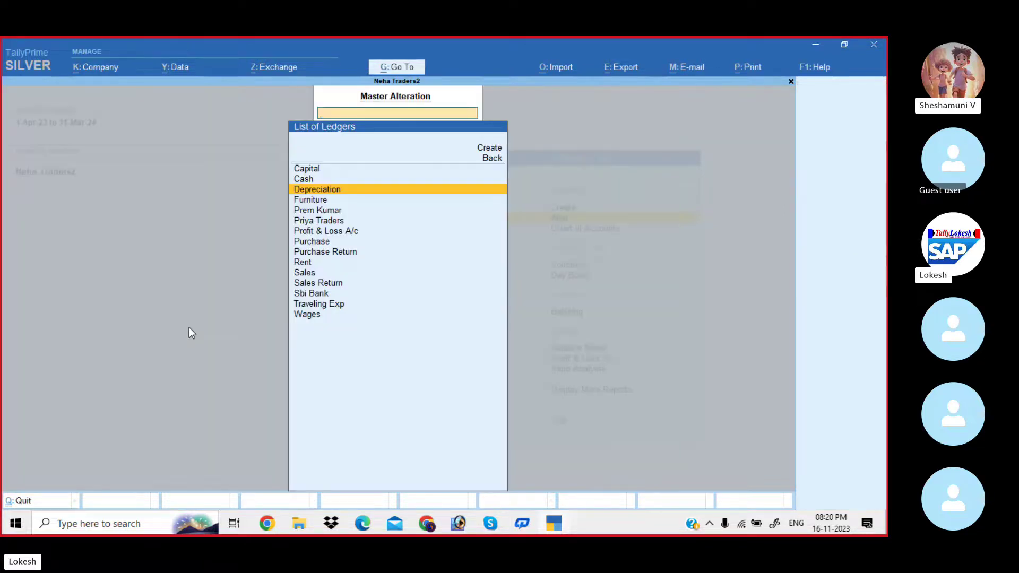
Regroup the Furniture ledger under Fixed Assets.
{"action": "key", "text": "Down"}
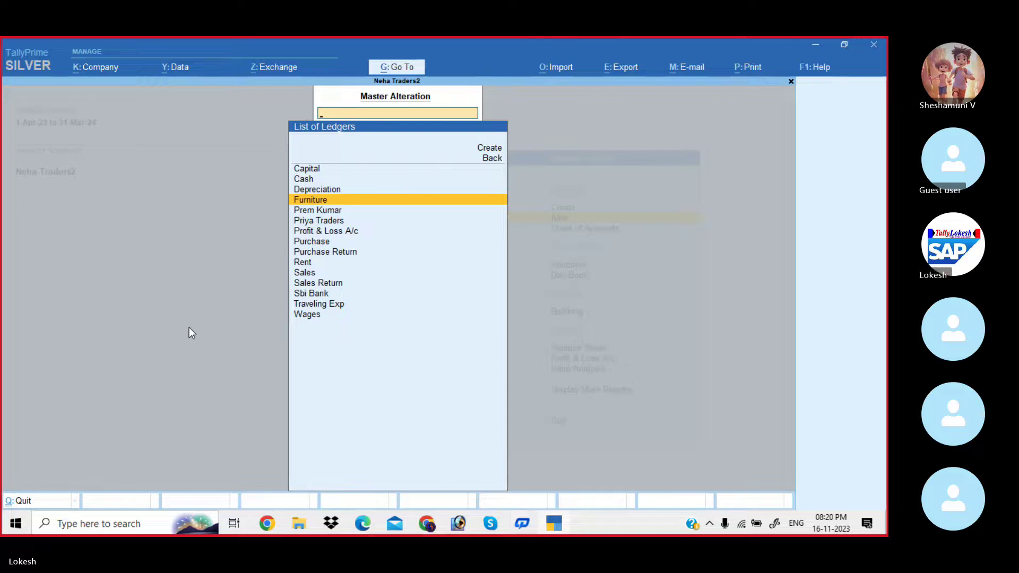
{"action": "key", "text": "Return"}
{"action": "key", "text": "Return"}
{"action": "key", "text": "Return"}
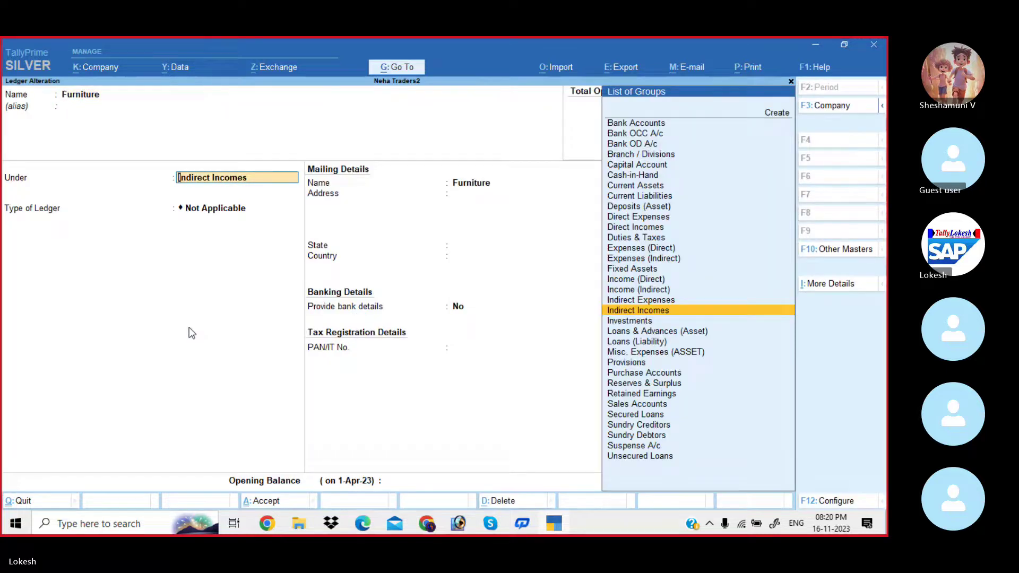
{"action": "type", "text": "fix"}
{"action": "key", "text": "Return"}
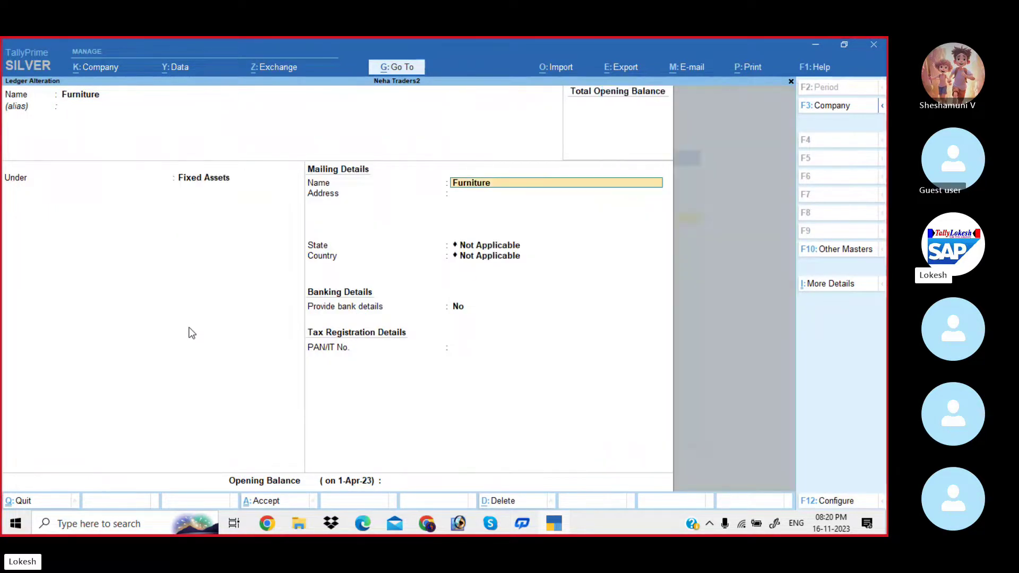
{"action": "key", "text": "Return"}
{"action": "key", "text": "Return"}
{"action": "key", "text": "Return"}
{"action": "key", "text": "Return"}
{"action": "key", "text": "Return"}
{"action": "key", "text": "Return"}
{"action": "key", "text": "Return"}
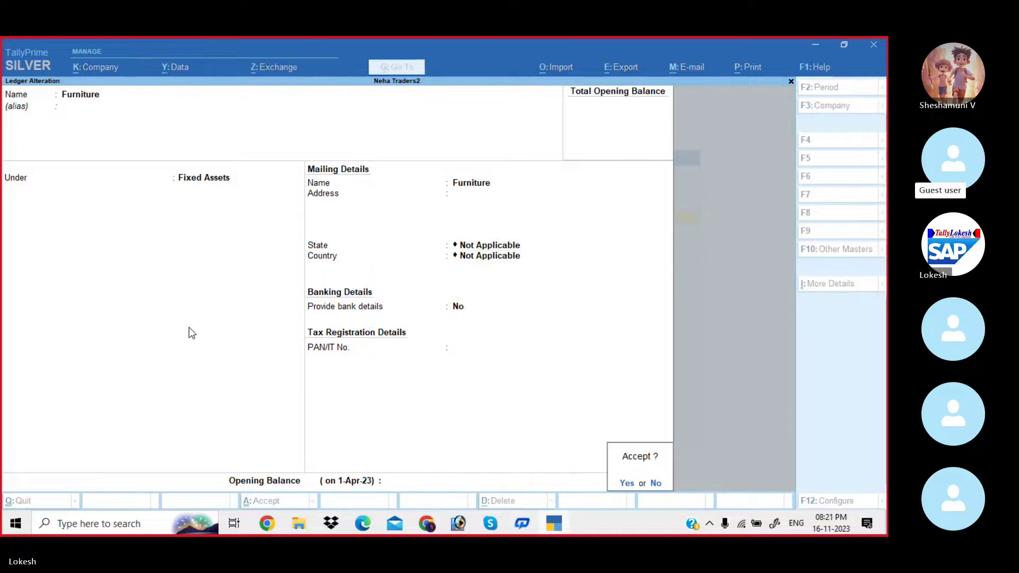
{"action": "key", "text": "Return"}
Regroup the Purchase Return ledger under Purchase Accounts.
{"action": "type", "text": "P"}
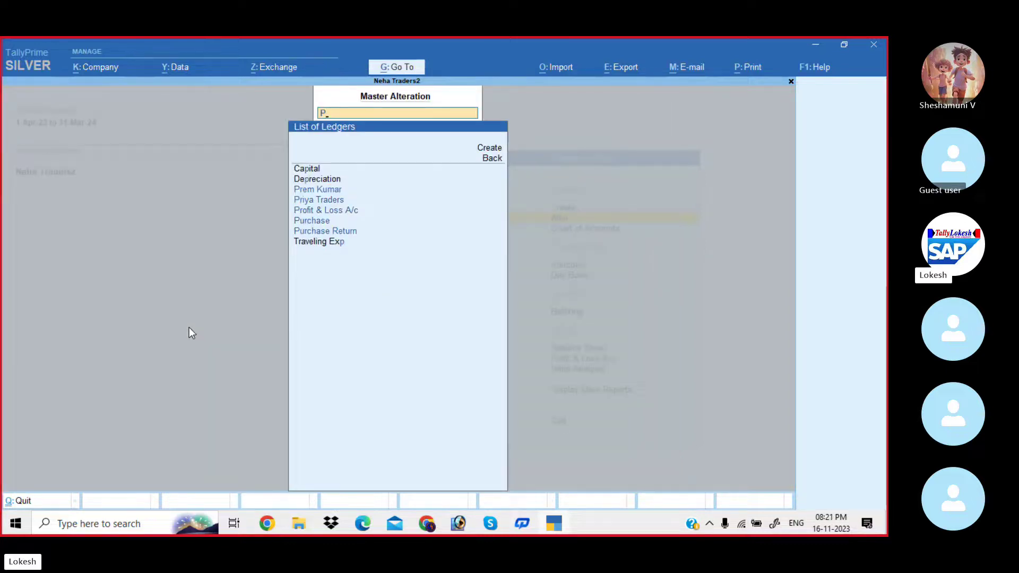
{"action": "type", "text": "u"}
{"action": "key", "text": "Down"}
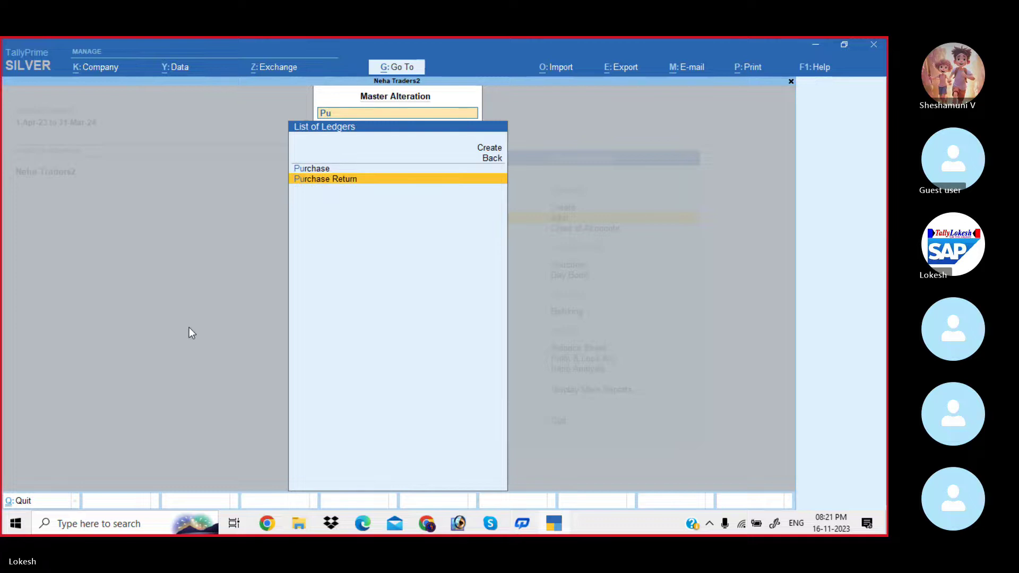
{"action": "key", "text": "Return"}
{"action": "key", "text": "Return"}
{"action": "key", "text": "Return"}
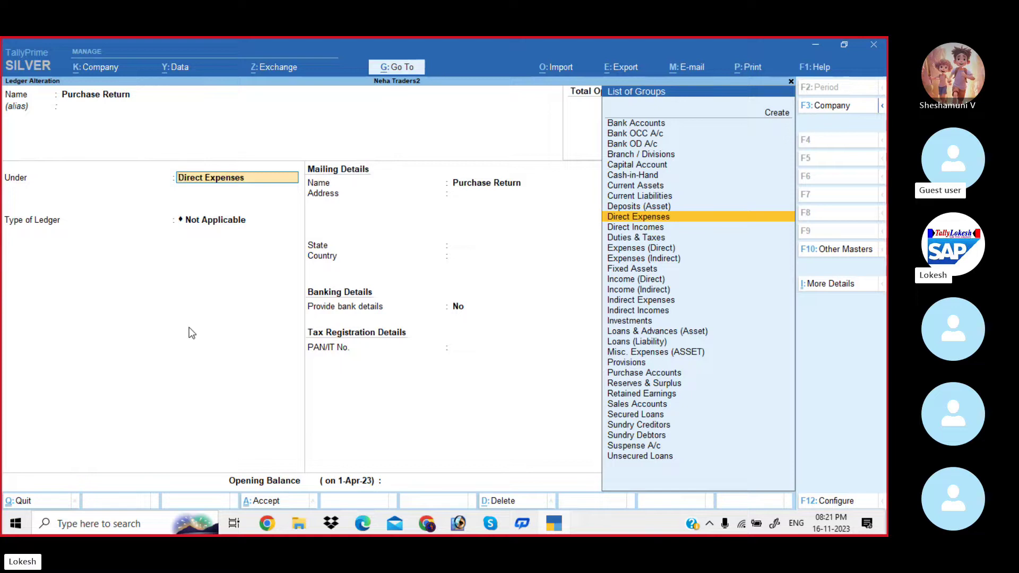
{"action": "type", "text": "Pu"}
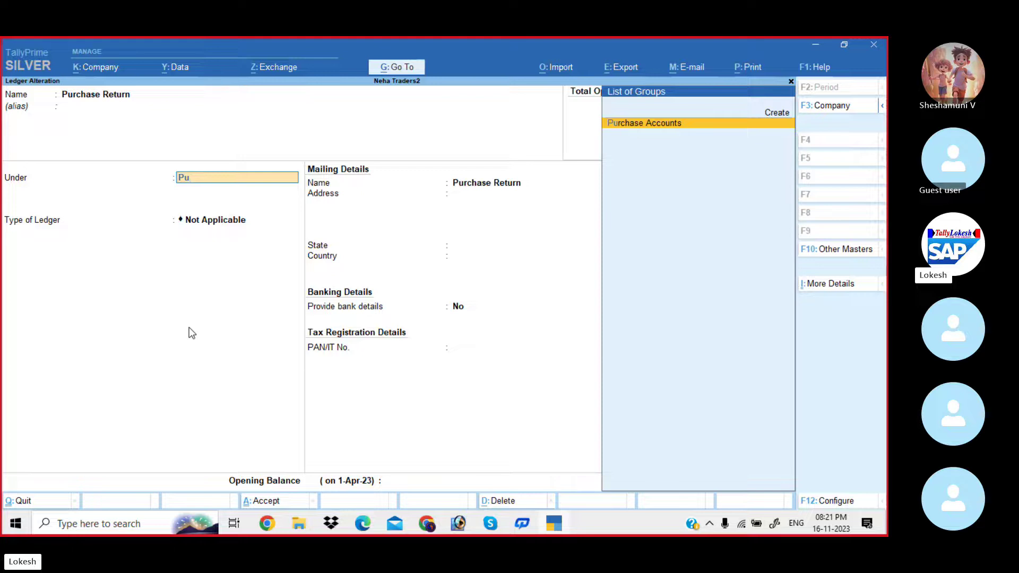
{"action": "key", "text": "Return"}
{"action": "key", "text": "Return"}
{"action": "key", "text": "Return"}
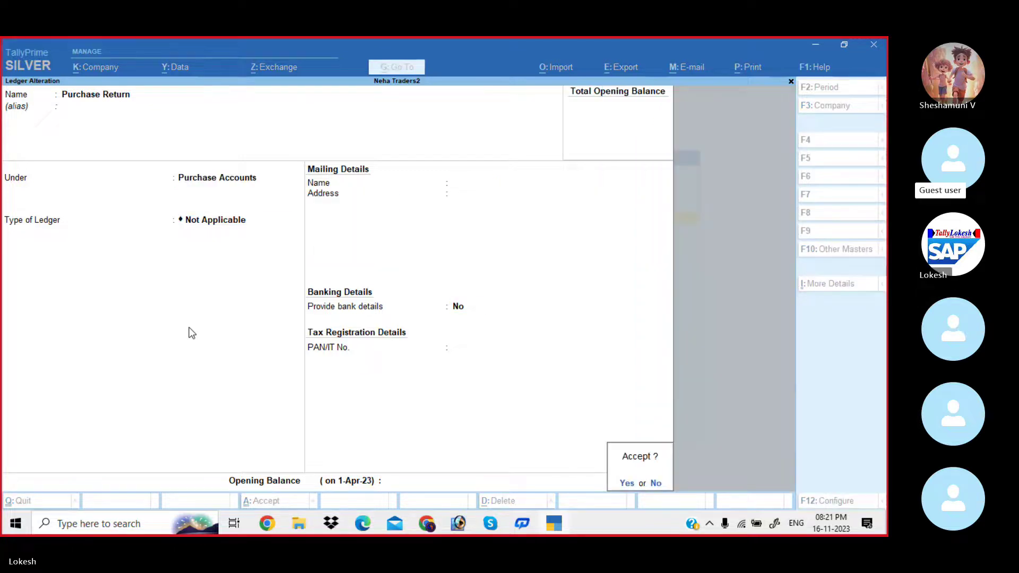
{"action": "key", "text": "Return"}
Regroup the Sales Return ledger under Sales Accounts and exit the ledger list.
{"action": "type", "text": "Sa"}
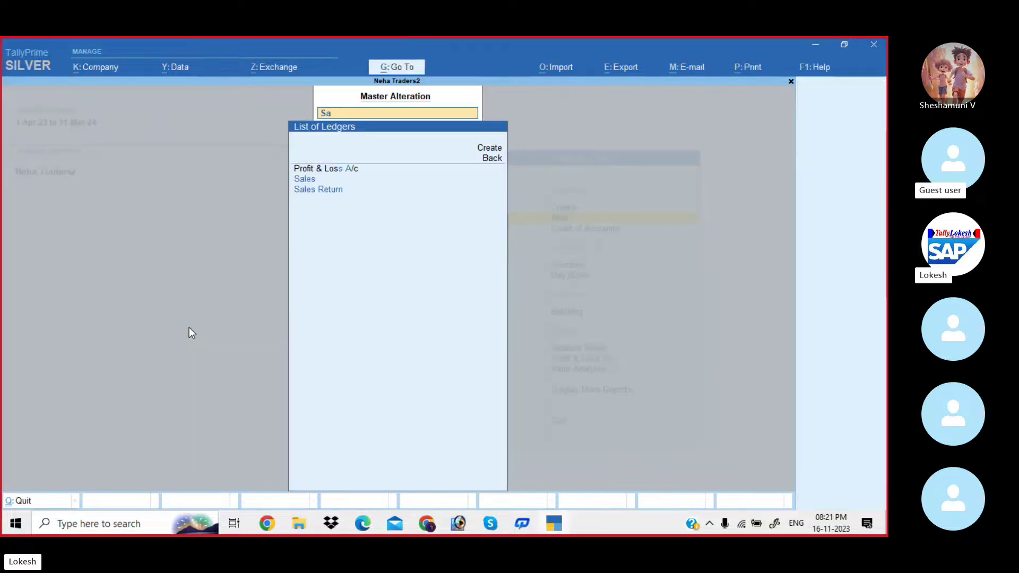
{"action": "key", "text": "Down"}
{"action": "key", "text": "Down"}
{"action": "key", "text": "Return"}
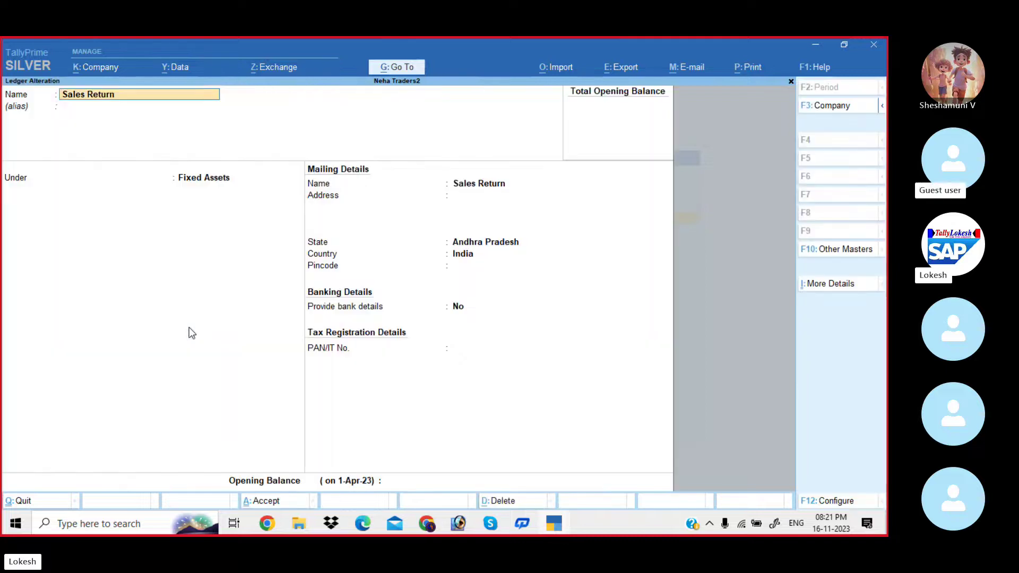
{"action": "key", "text": "Return"}
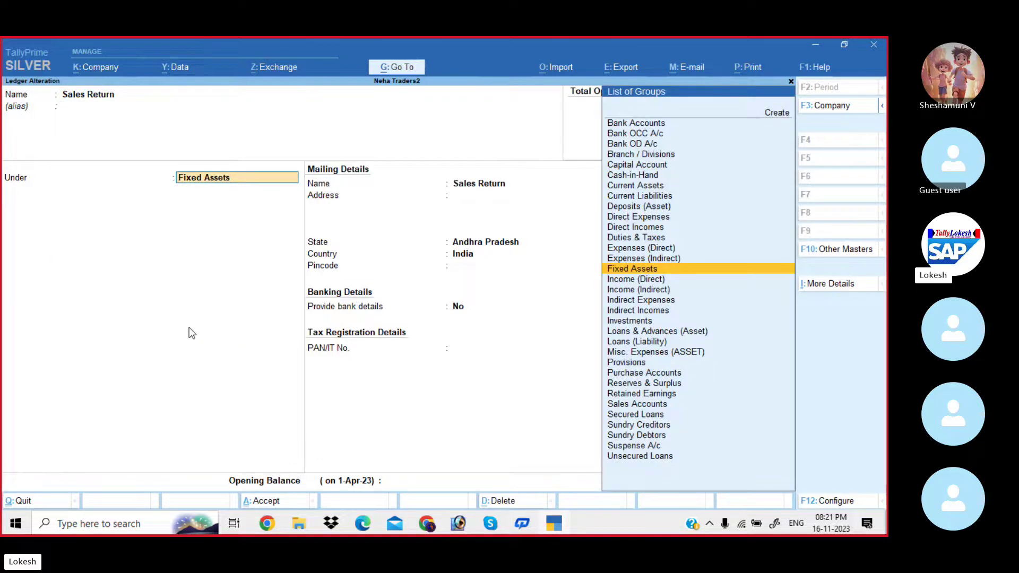
{"action": "type", "text": "Sa"}
{"action": "key", "text": "Return"}
{"action": "key", "text": "Return"}
{"action": "key", "text": "Return"}
{"action": "key", "text": "Return"}
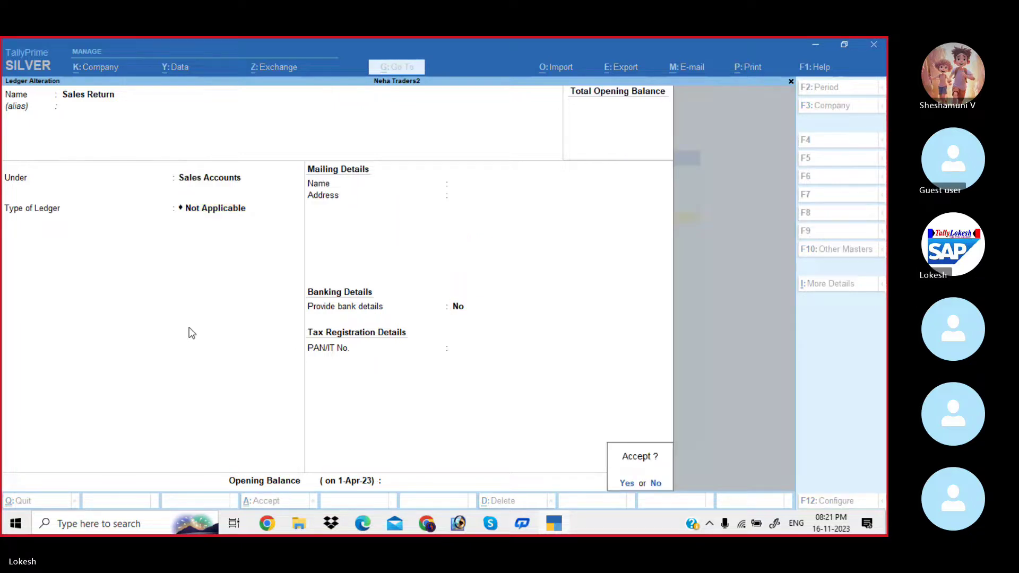
{"action": "key", "text": "Return"}
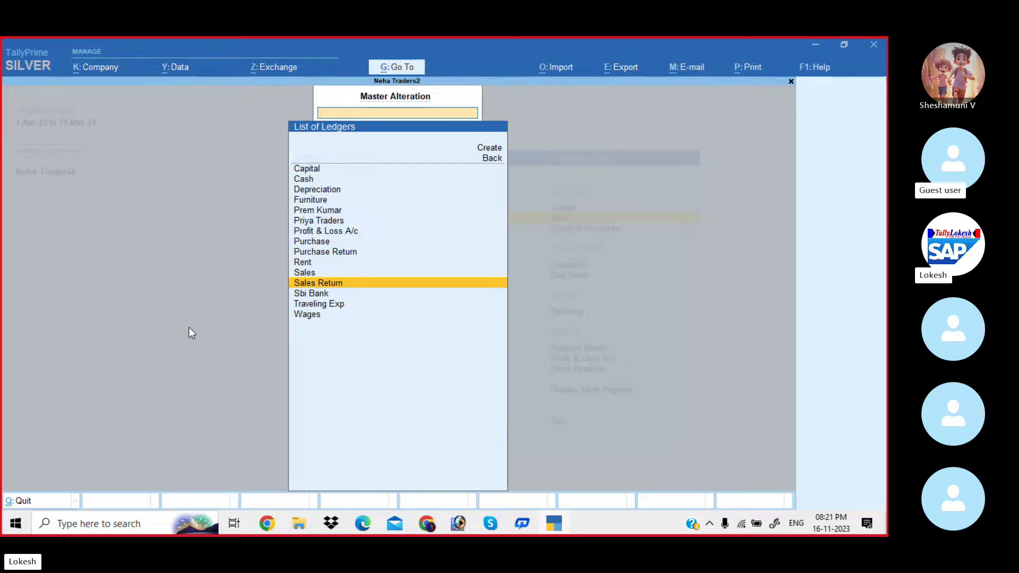
{"action": "key", "text": "Escape"}
{"action": "key", "text": "Escape"}
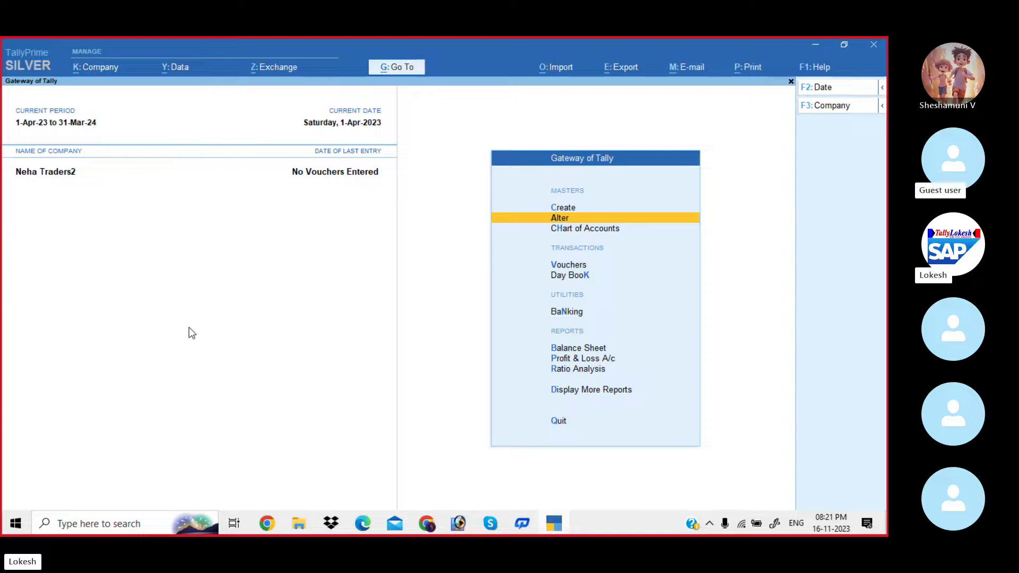
Open voucher entry for Payment voucher No. 1 and choose Double Entry mode.
{"action": "key", "text": "Down"}
{"action": "key", "text": "Down"}
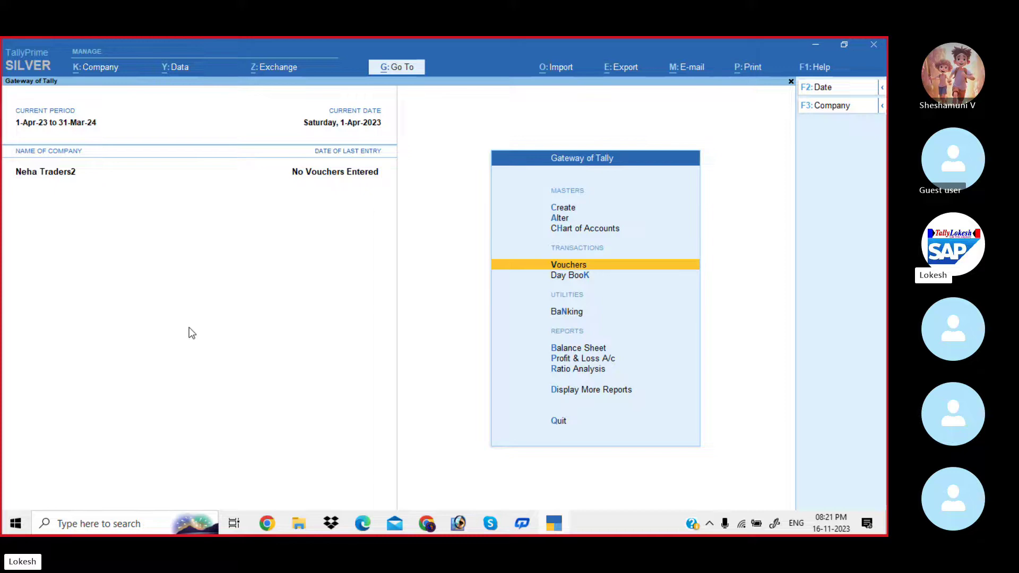
{"action": "key", "text": "Return"}
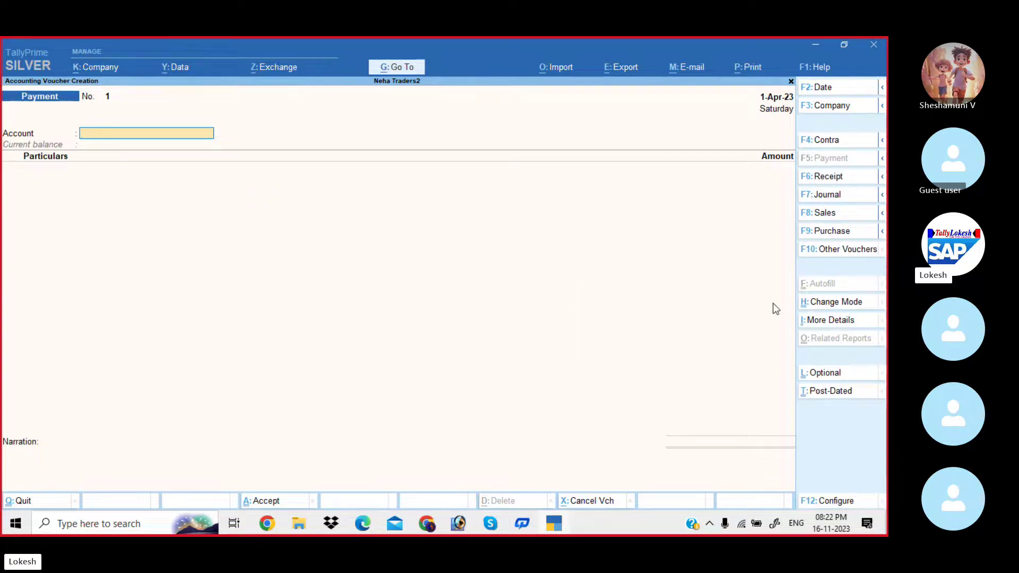
{"action": "left_click", "coordinate": [841, 303]}
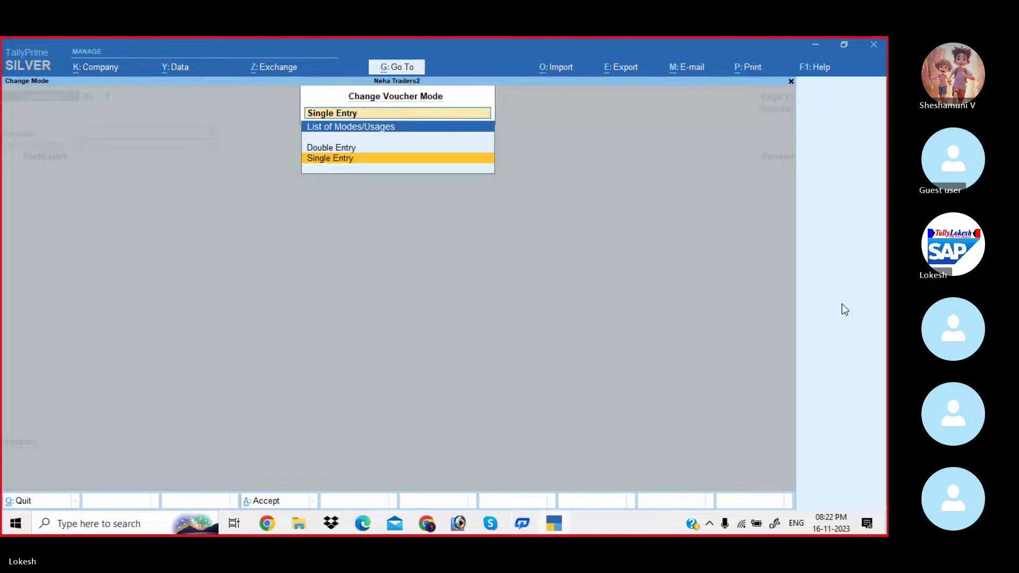
{"action": "key", "text": "Up"}
{"action": "key", "text": "Return"}
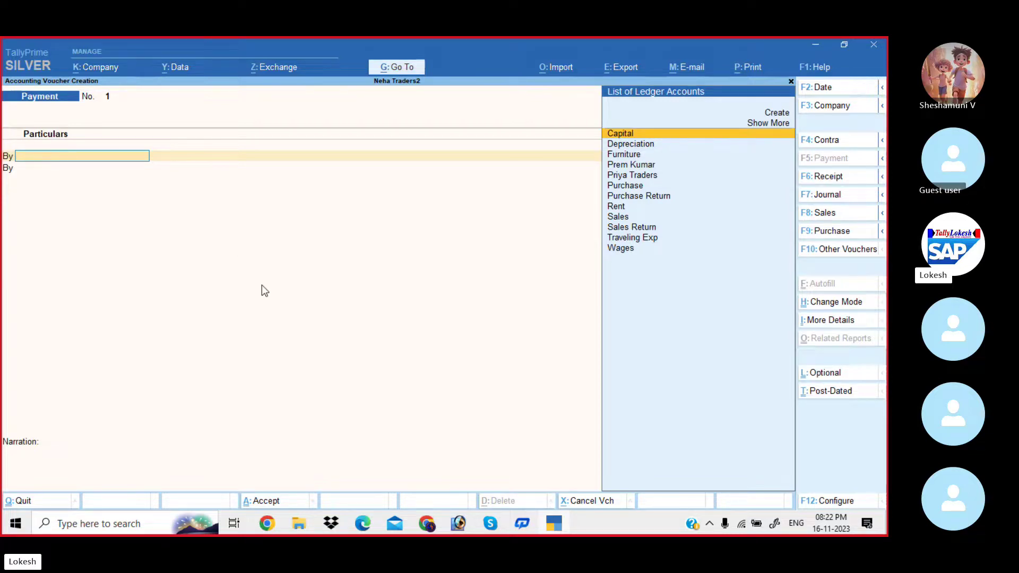
Set voucher configuration to use Cr/Dr instead of To/By, then view the Skype problem sheet.
{"action": "left_click", "coordinate": [830, 502]}
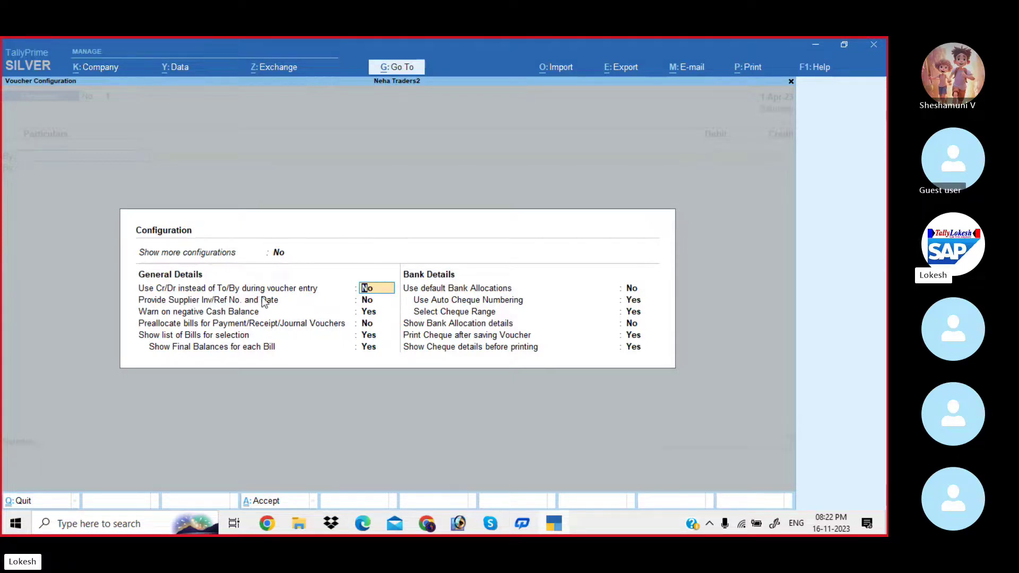
{"action": "type", "text": "y"}
{"action": "key", "text": "Return"}
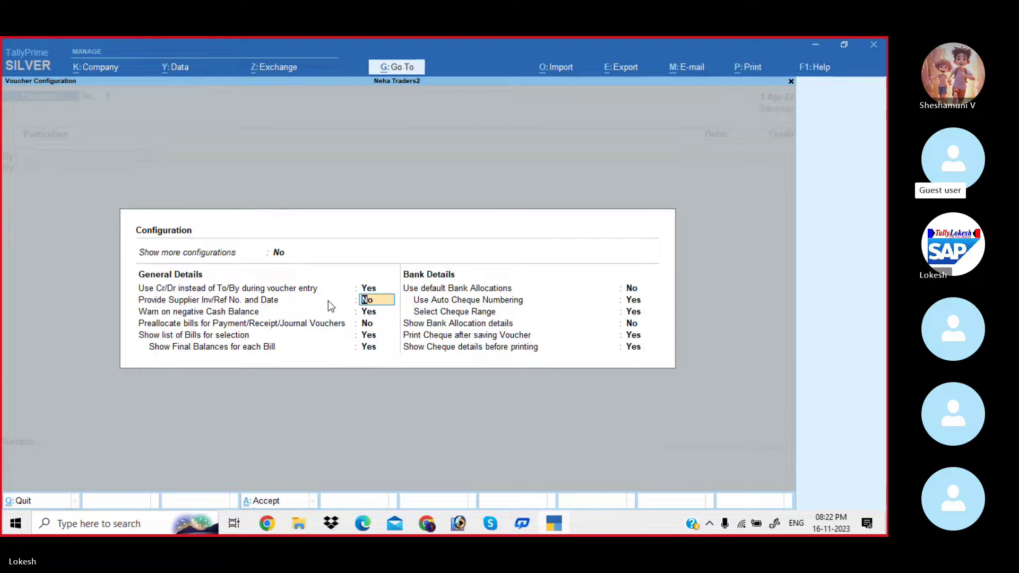
{"action": "key", "text": "Return"}
{"action": "key", "text": "Return"}
{"action": "key", "text": "Return"}
{"action": "key", "text": "Return"}
{"action": "key", "text": "Return"}
{"action": "key", "text": "Return"}
{"action": "key", "text": "Return"}
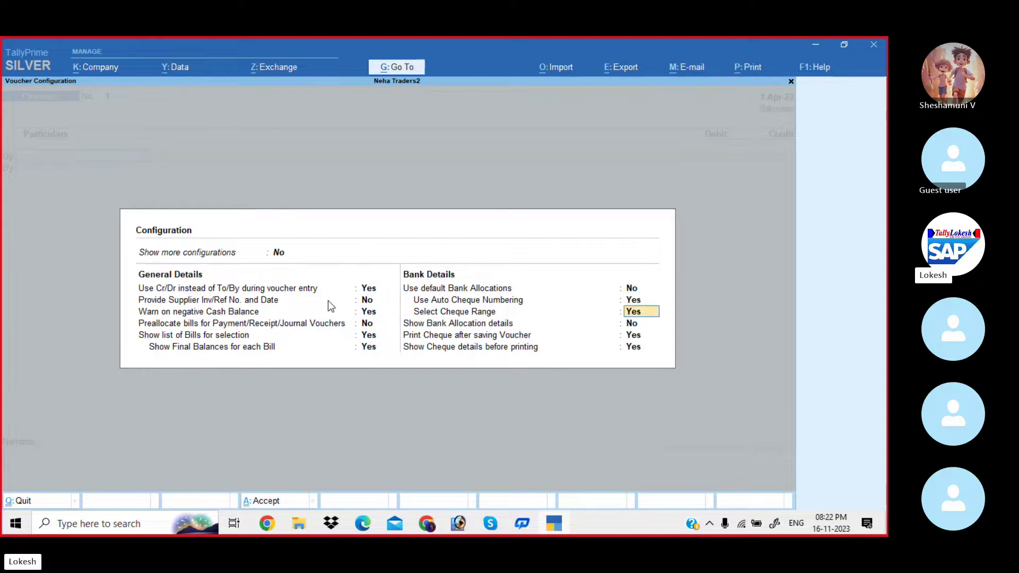
{"action": "key", "text": "Return"}
{"action": "key", "text": "Return"}
{"action": "key", "text": "Return"}
{"action": "key", "text": "Return"}
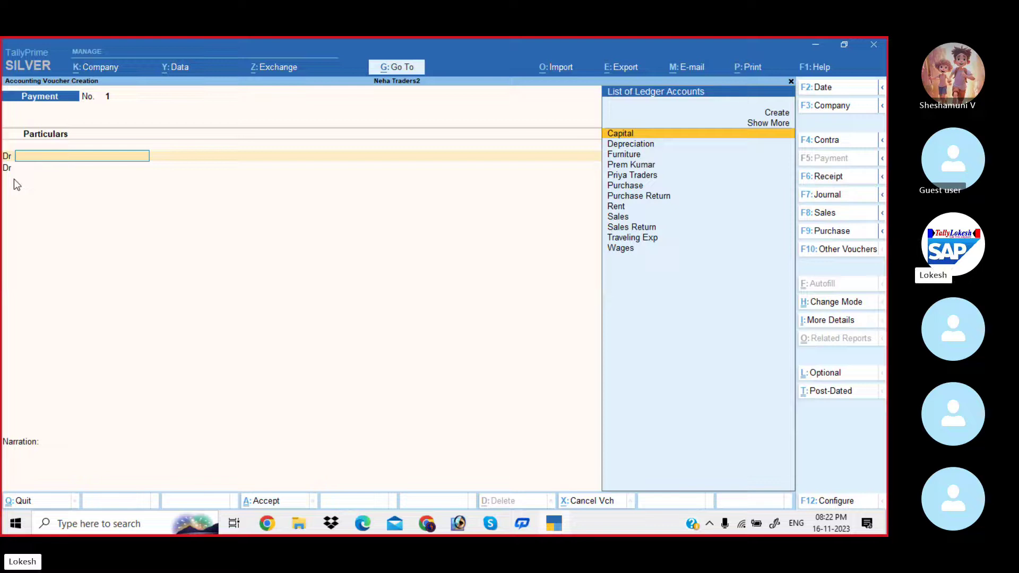
{"action": "key", "text": "ctrl"}
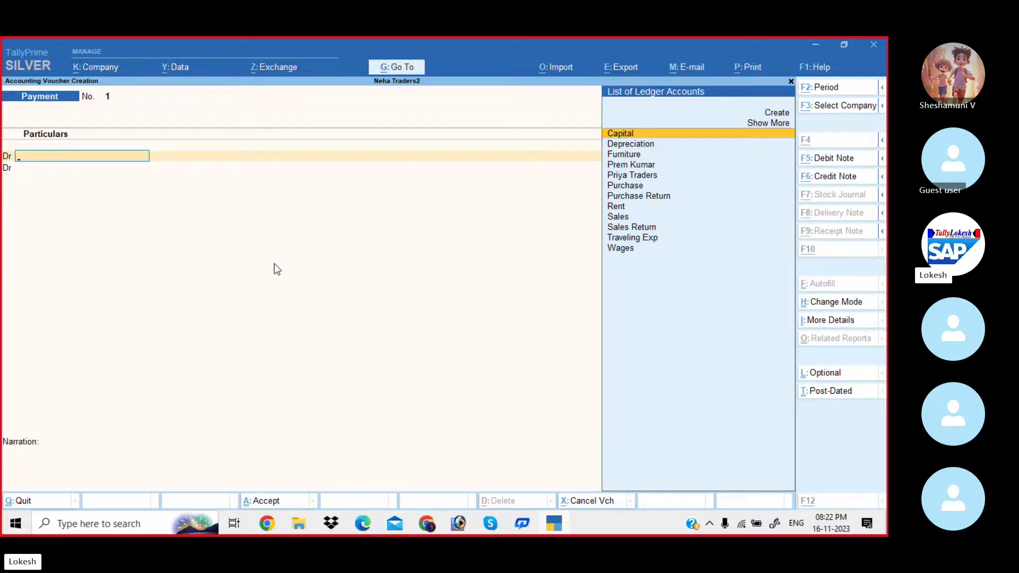
{"action": "key", "text": "alt+Tab"}
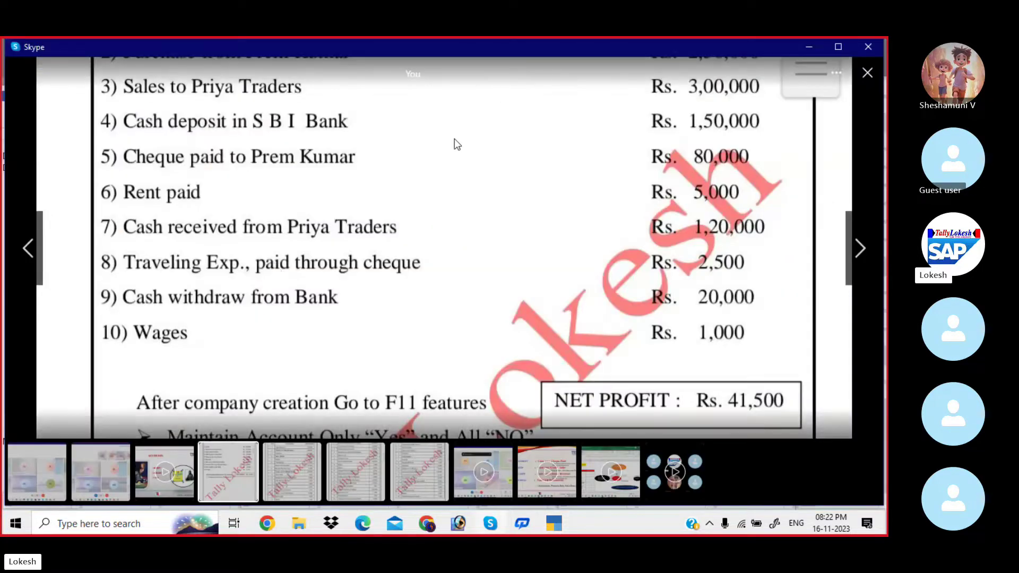
{"action": "scroll", "coordinate": [439, 288], "scroll_direction": "up", "scroll_amount": 5}
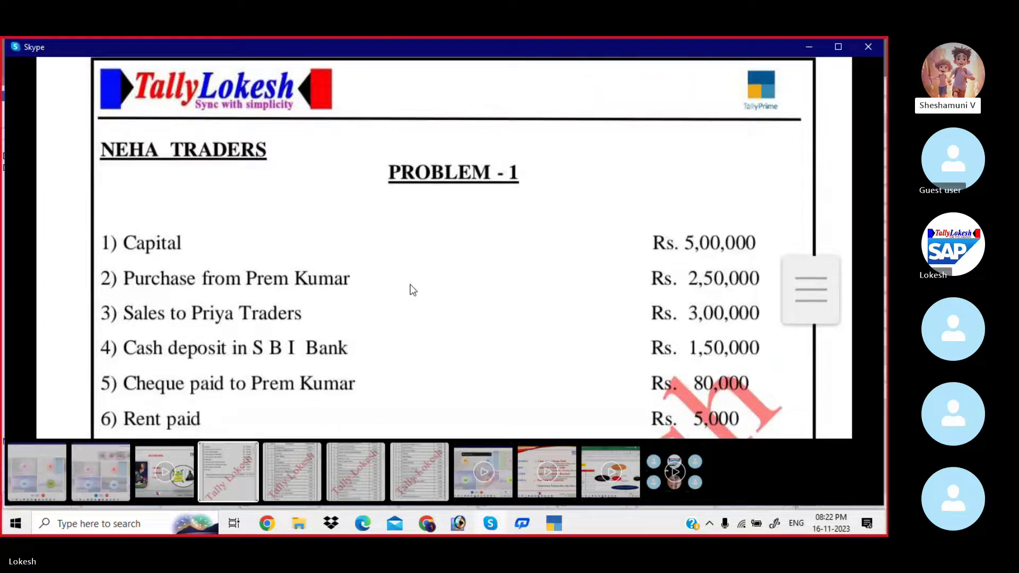
{"action": "key", "text": "alt"}
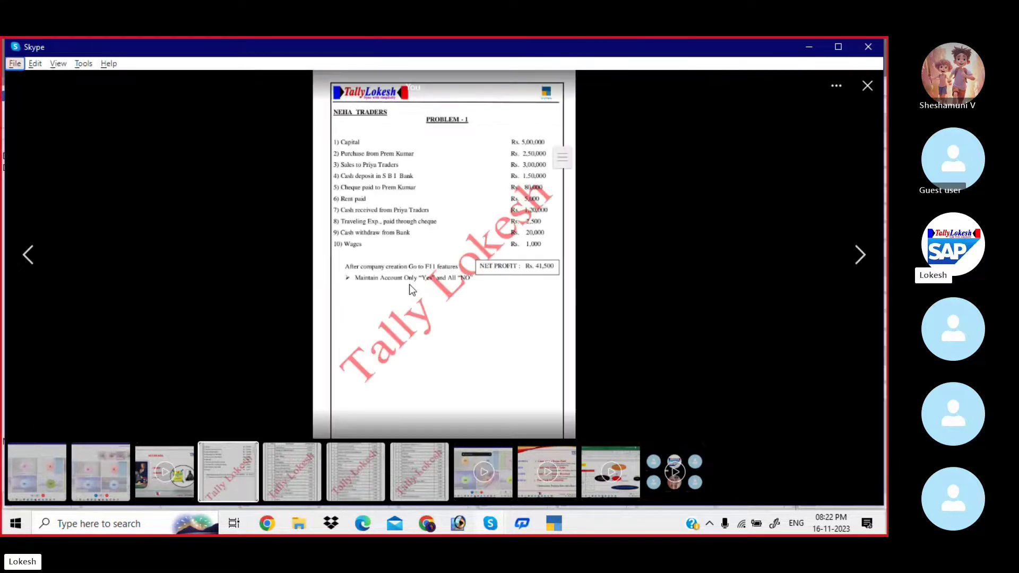
{"action": "left_click", "coordinate": [461, 201]}
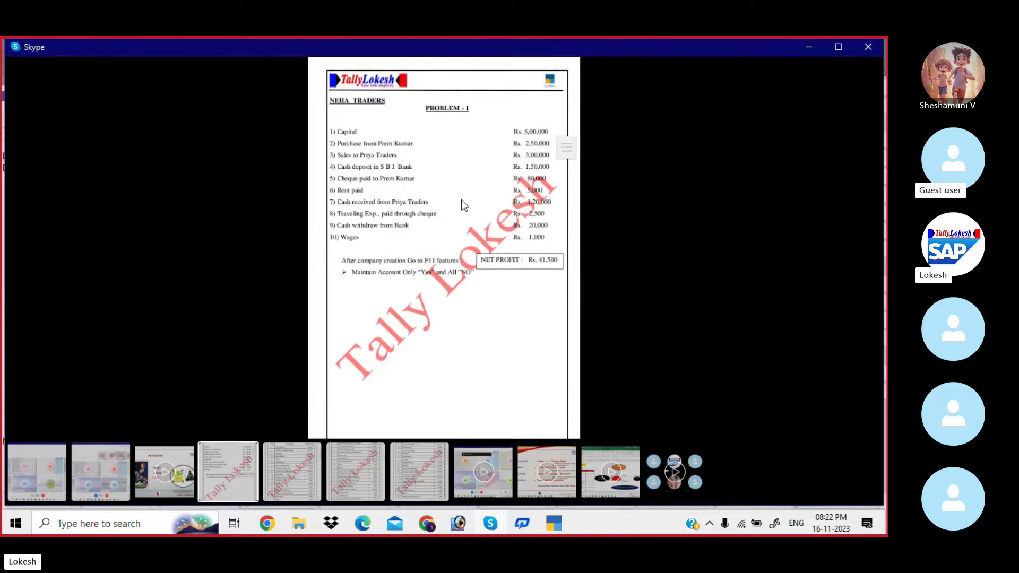
{"action": "left_click", "coordinate": [461, 200]}
{"action": "left_click_drag", "start_coordinate": [420, 151], "coordinate": [402, 332]}
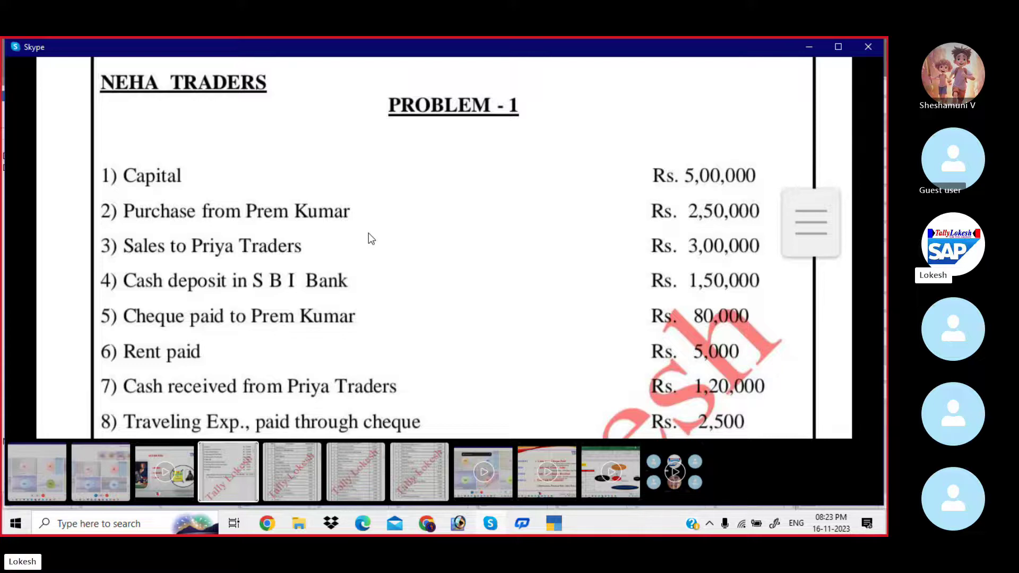
{"action": "key", "text": "alt+Tab"}
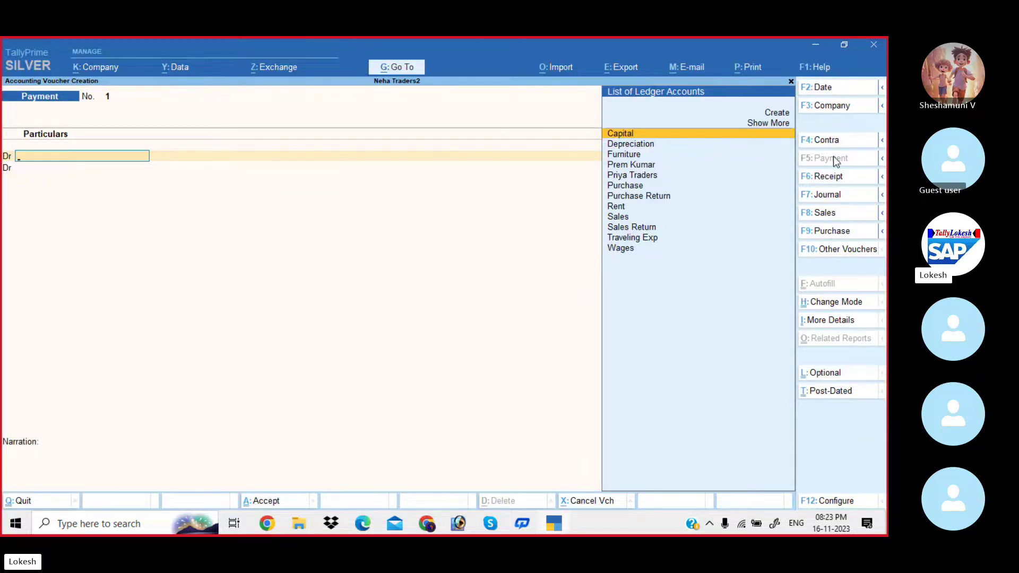
Switch to a Receipt voucher and credit Capital with 5,00,000.
{"action": "left_click", "coordinate": [835, 183]}
{"action": "key", "text": "Return"}
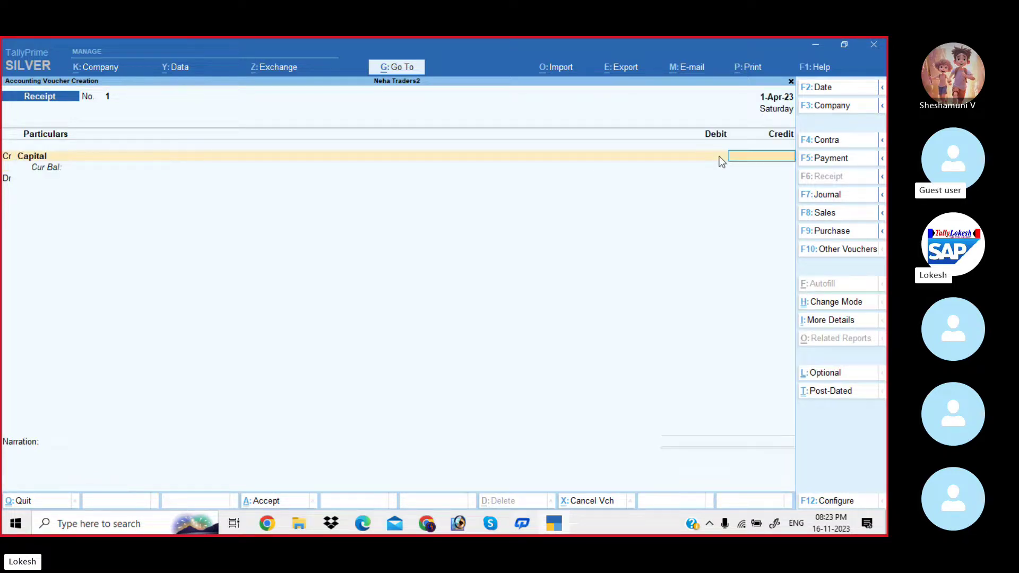
{"action": "key", "text": "alt+Tab"}
{"action": "key", "text": "alt+Tab"}
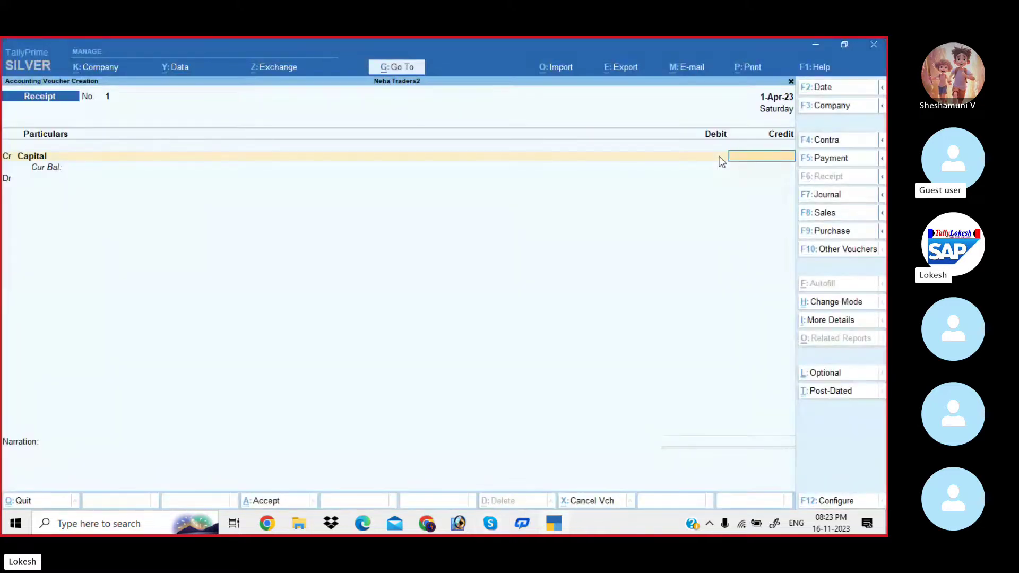
{"action": "type", "text": "50000"}
{"action": "key", "text": "Return"}
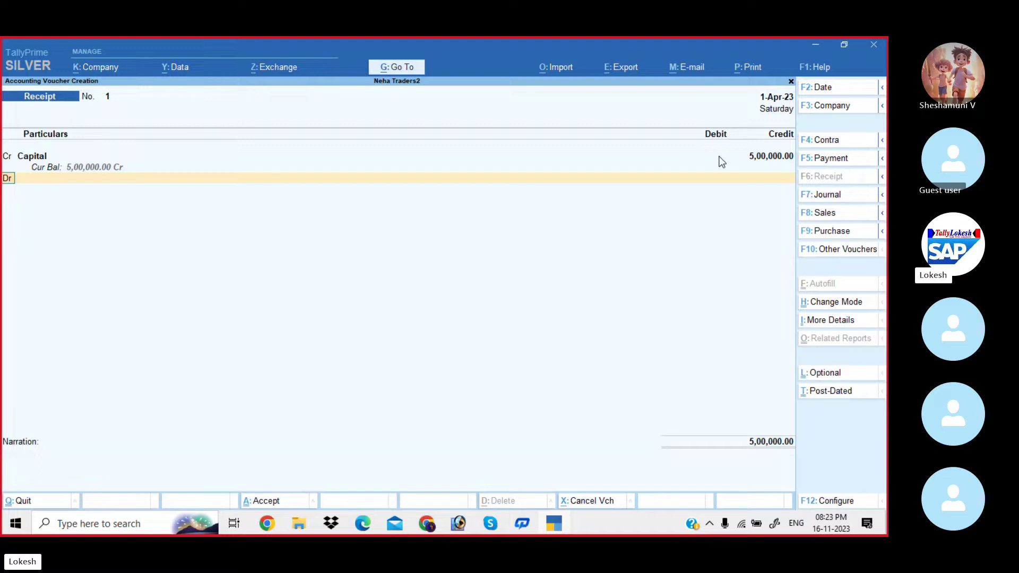
Debit Cash for 5,00,000 and save the receipt without narration.
{"action": "key", "text": "Return"}
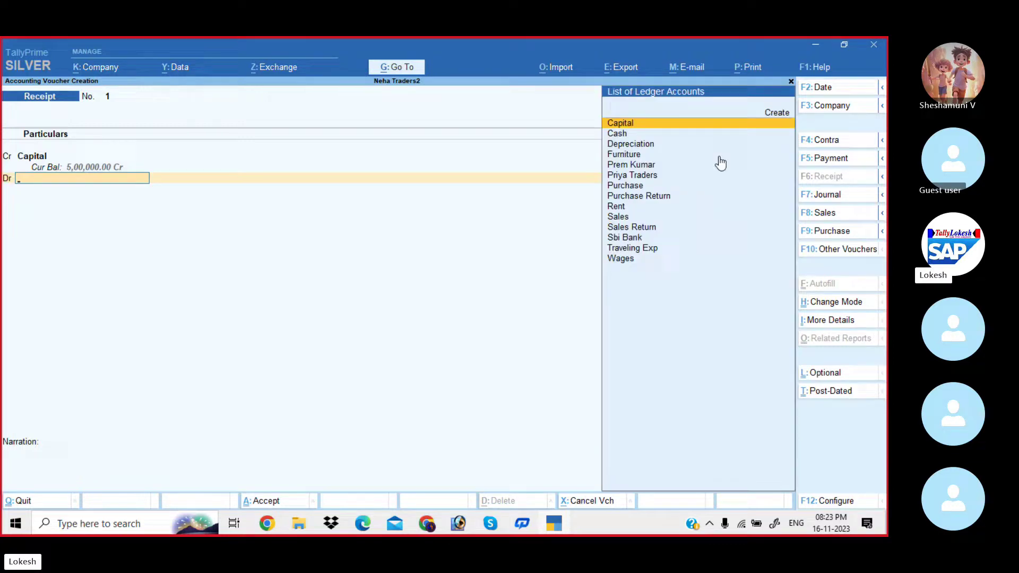
{"action": "key", "text": "Down"}
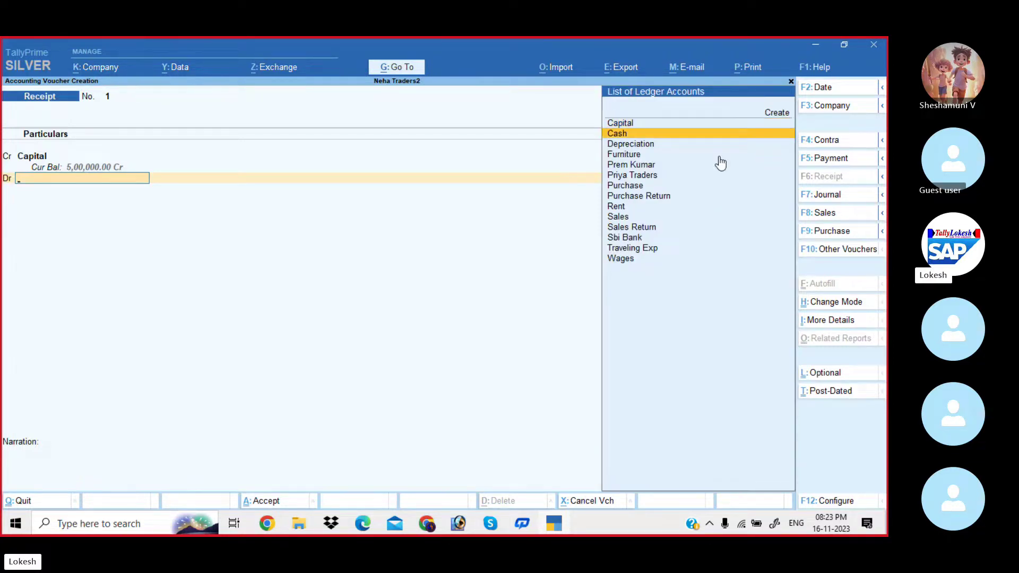
{"action": "key", "text": "Return"}
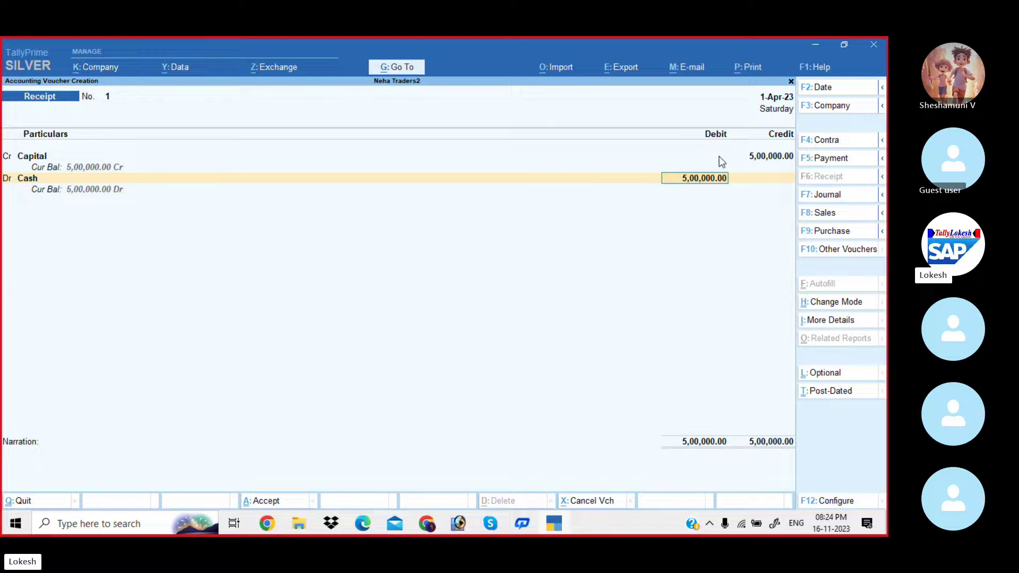
{"action": "key", "text": "Return"}
{"action": "key", "text": "Return"}
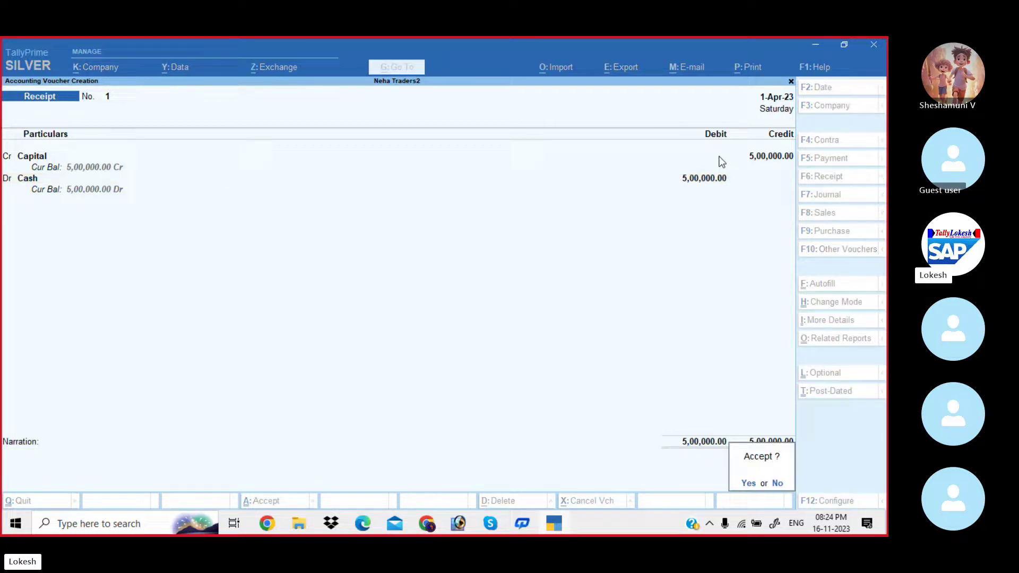
{"action": "key", "text": "Return"}
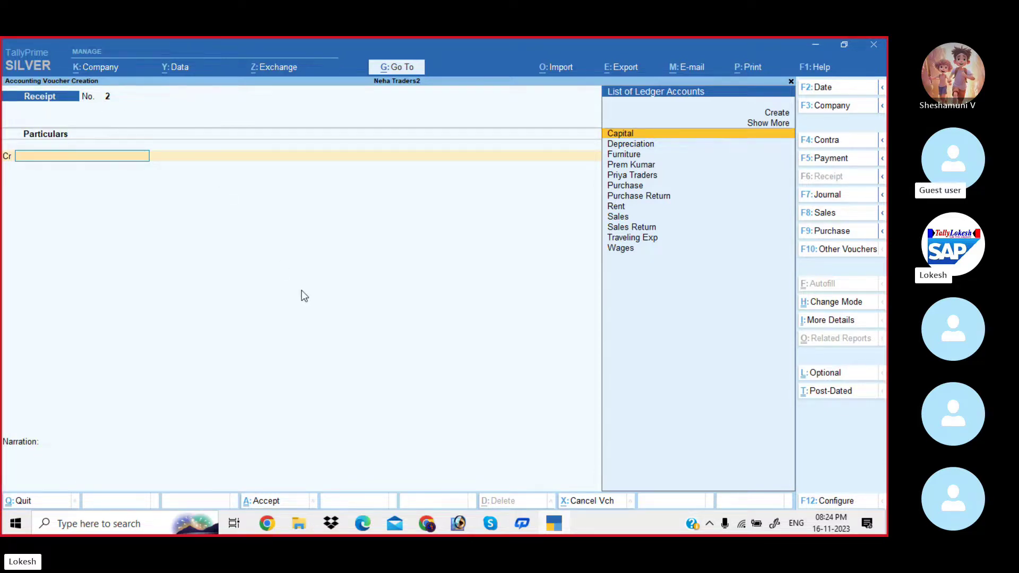
Leave the receipt and open a blank Purchase voucher No. 1.
{"action": "key", "text": "alt+Tab"}
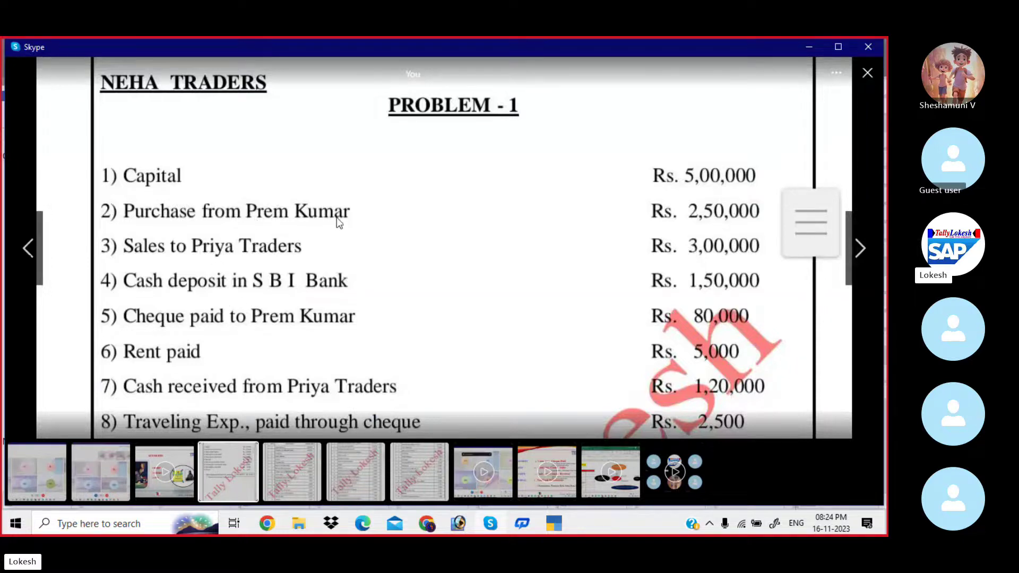
{"action": "key", "text": "alt+Tab"}
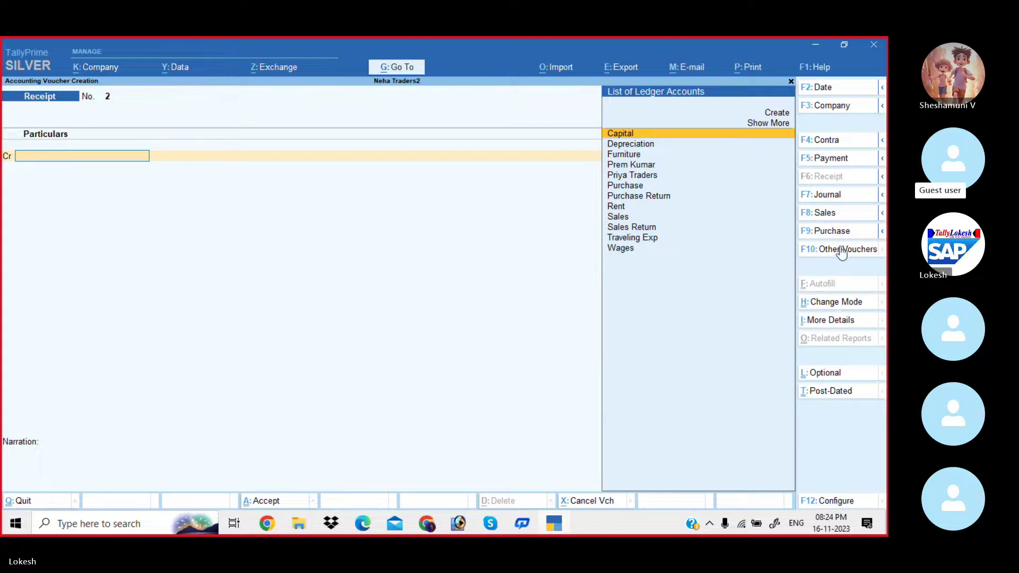
{"action": "left_click", "coordinate": [832, 234]}
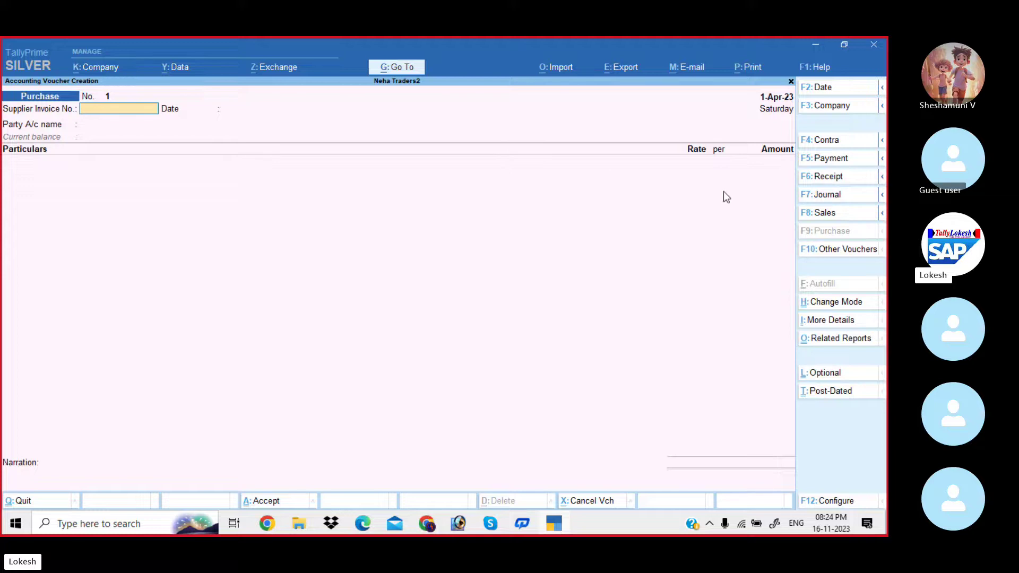
Switch the Purchase voucher to As Voucher mode, skipping invoice number and date.
{"action": "left_click", "coordinate": [824, 310]}
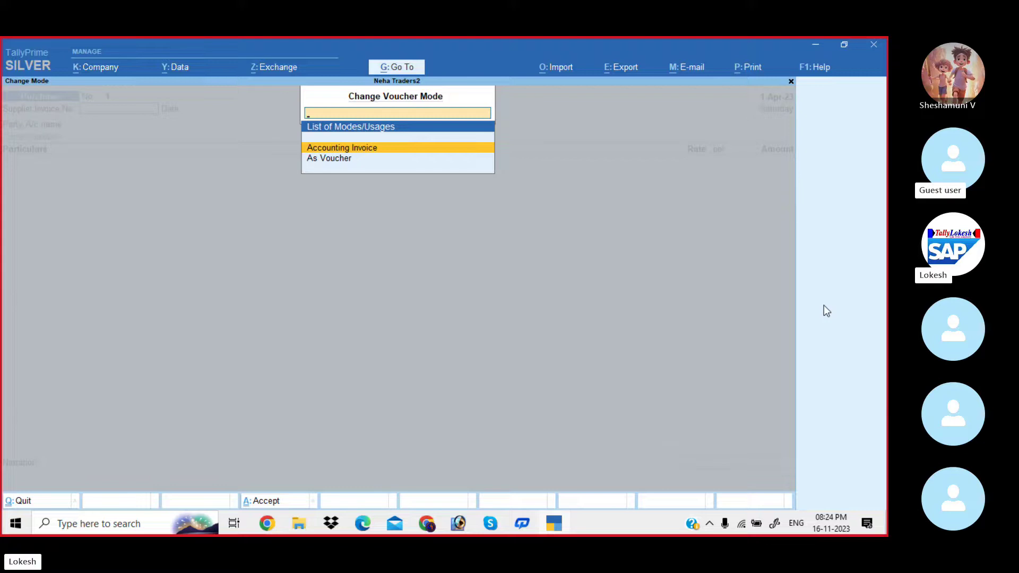
{"action": "key", "text": "Down"}
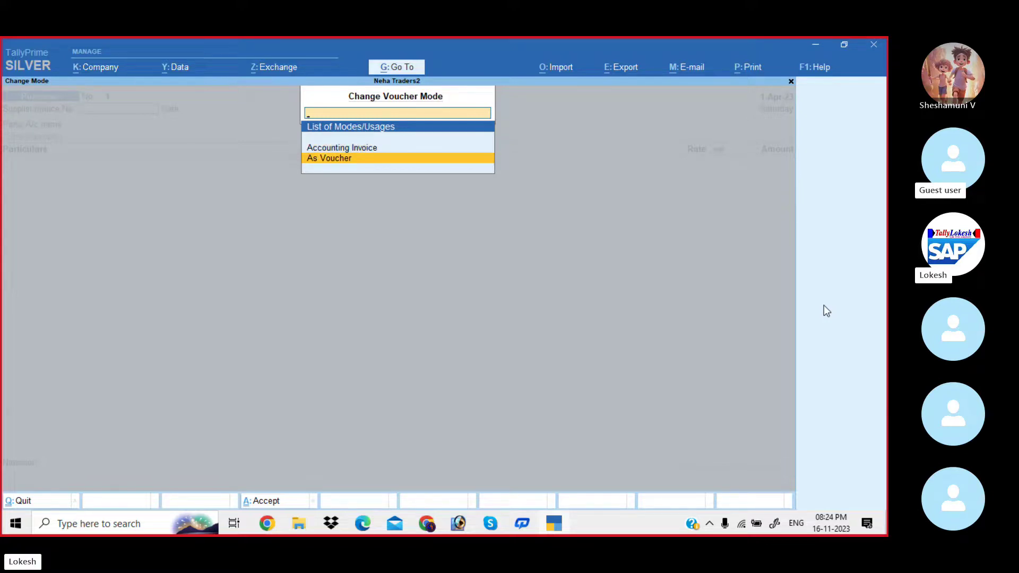
{"action": "key", "text": "Return"}
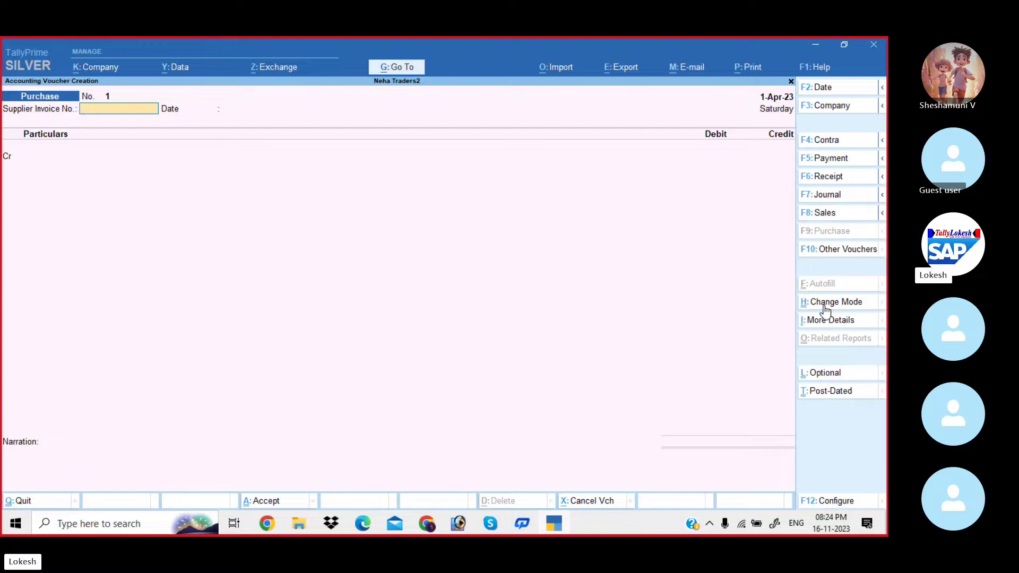
{"action": "key", "text": "Return"}
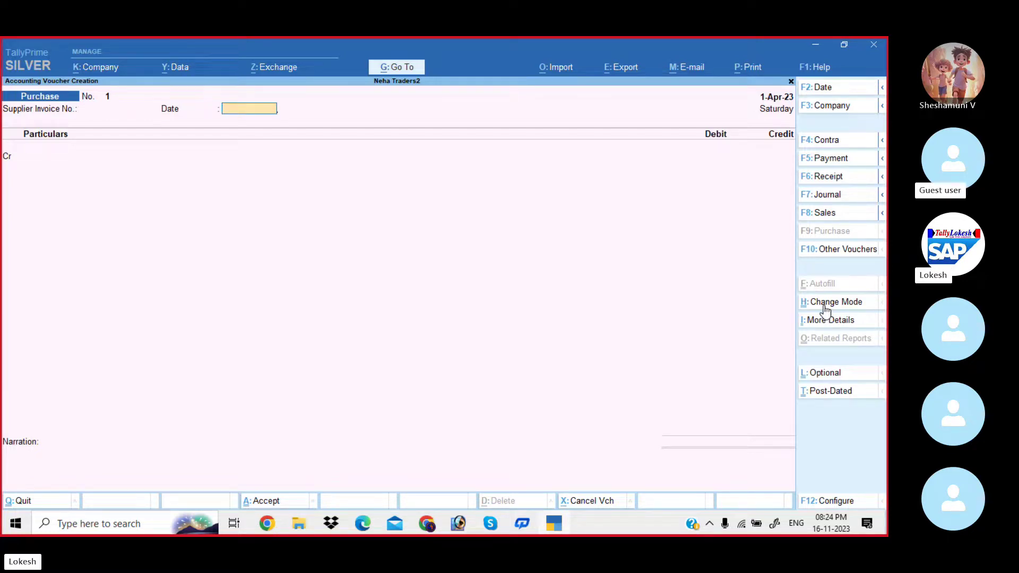
{"action": "key", "text": "Return"}
{"action": "key", "text": "alt+Tab"}
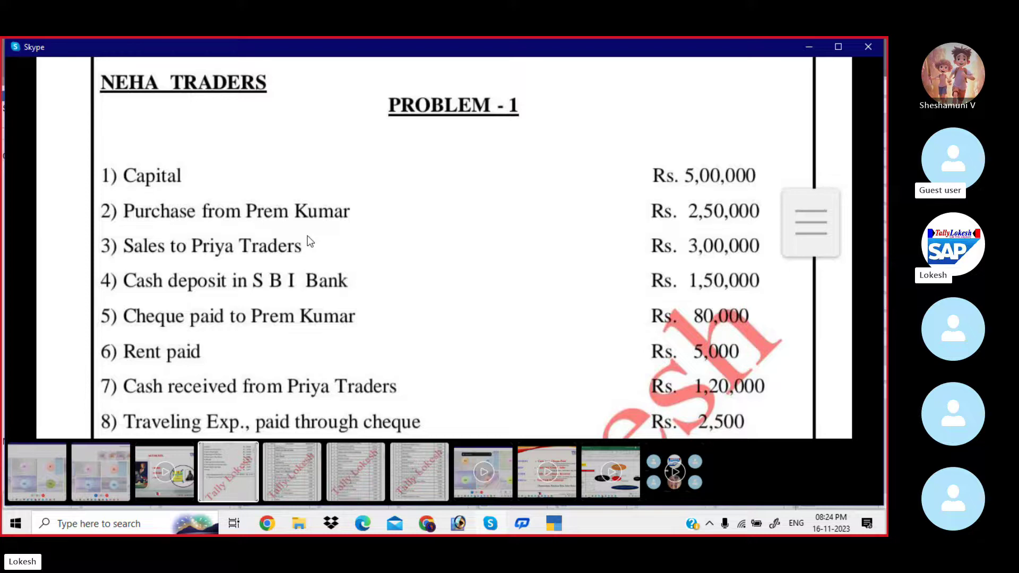
{"action": "key", "text": "alt+Tab"}
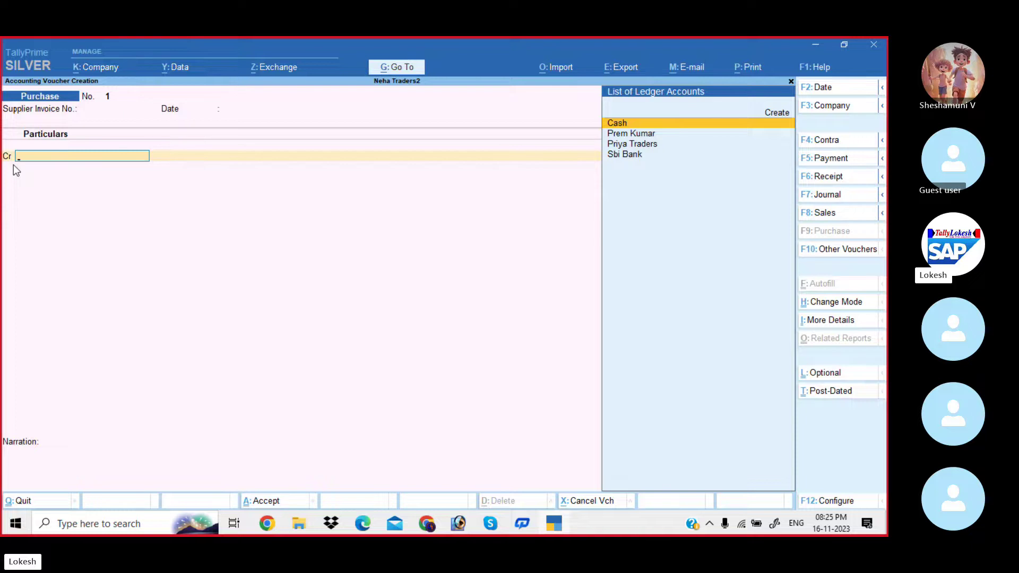
Credit the supplier's ledger with 2,50,000, accepting party details with state Andhra Pradesh.
{"action": "key", "text": "Down"}
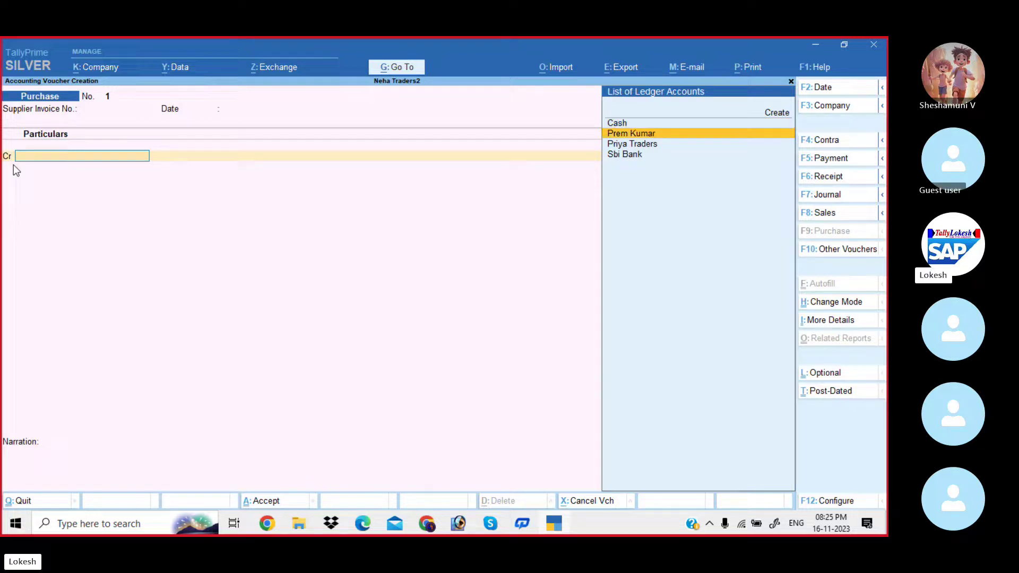
{"action": "key", "text": "Return"}
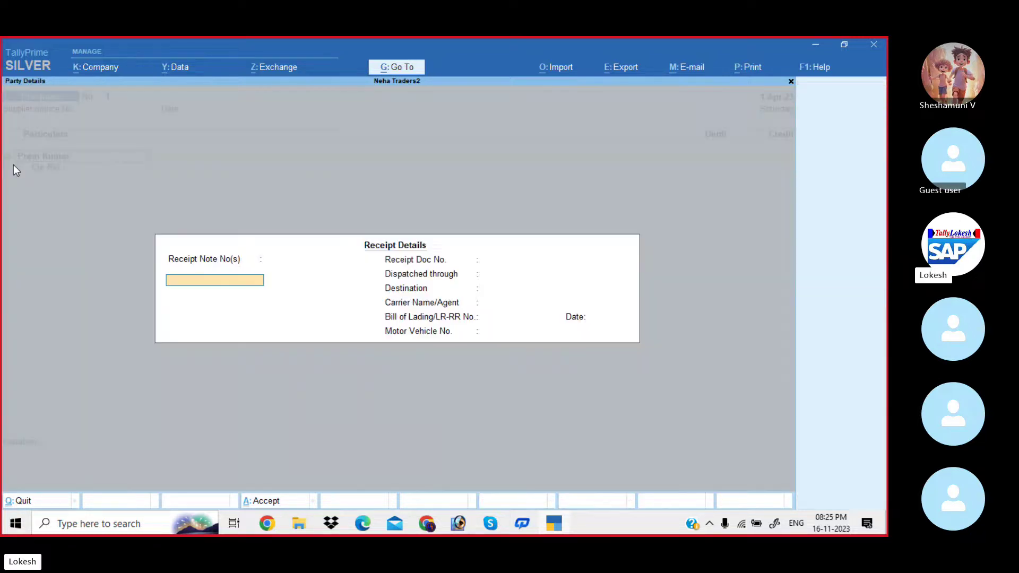
{"action": "key", "text": "Return"}
{"action": "key", "text": "Return"}
{"action": "key", "text": "Return"}
{"action": "key", "text": "Return"}
{"action": "key", "text": "Return"}
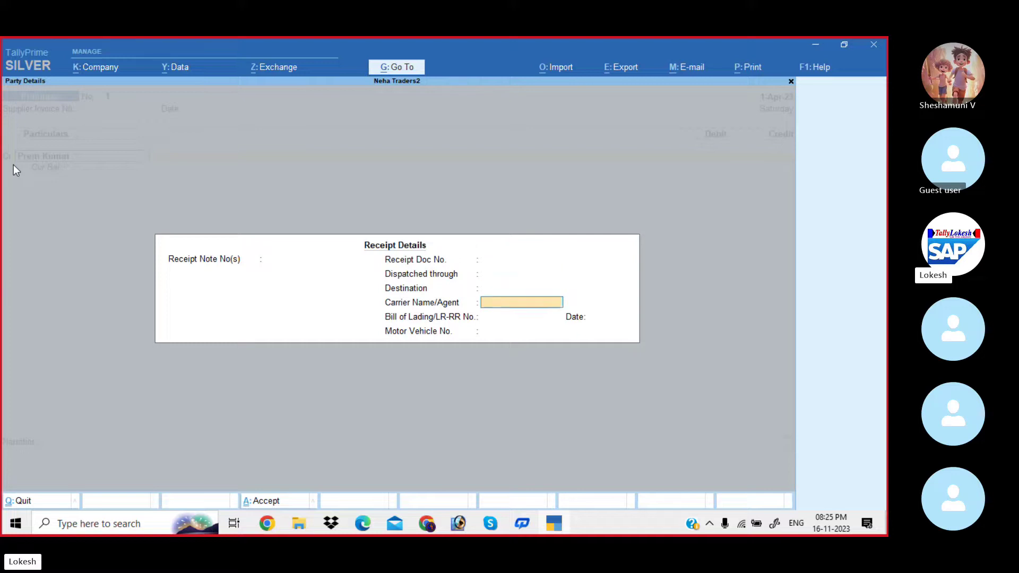
{"action": "key", "text": "Return"}
{"action": "key", "text": "Return"}
{"action": "key", "text": "Return"}
{"action": "key", "text": "Return"}
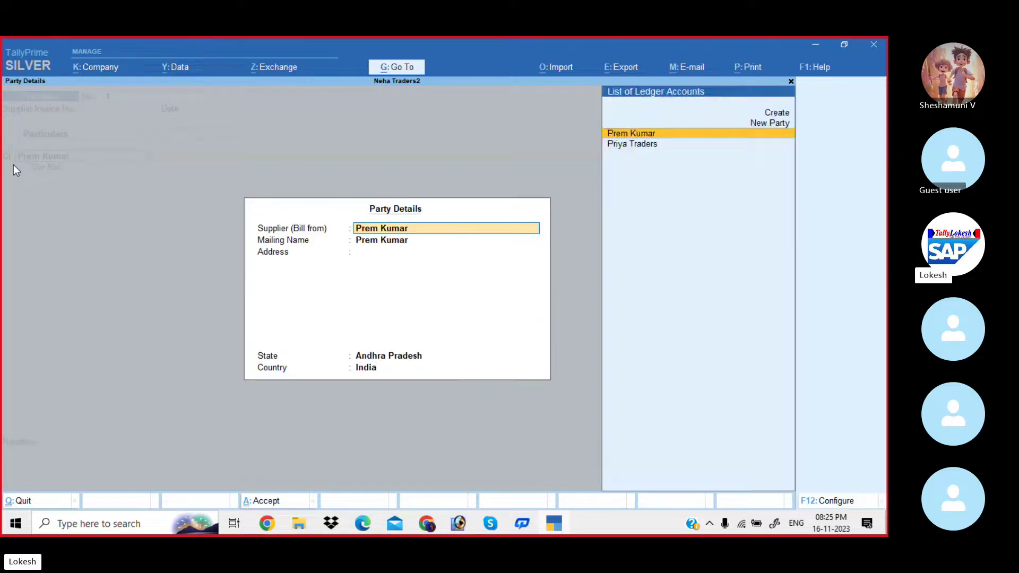
{"action": "key", "text": "Return"}
{"action": "key", "text": "Return"}
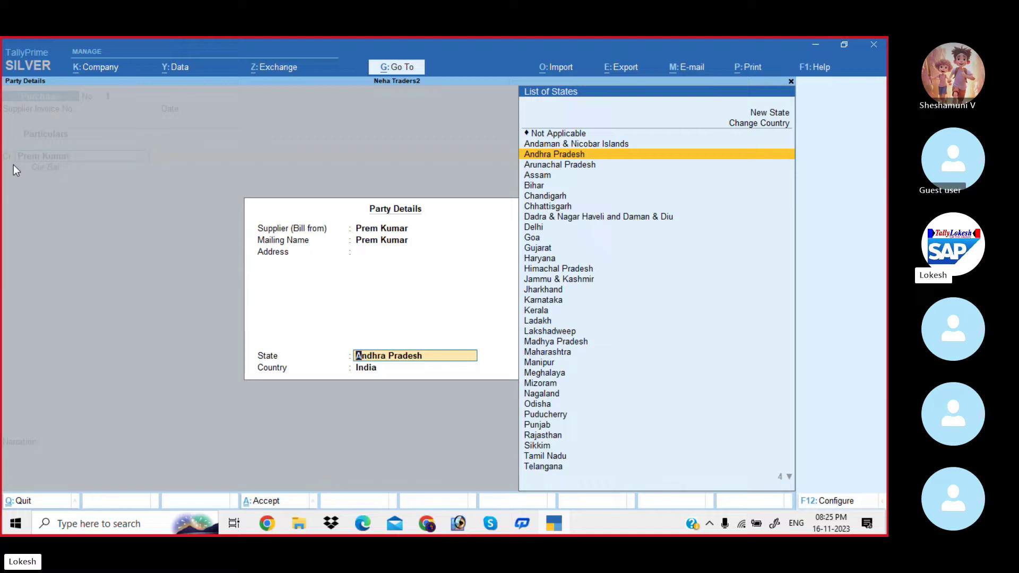
{"action": "key", "text": "Return"}
{"action": "key", "text": "Return"}
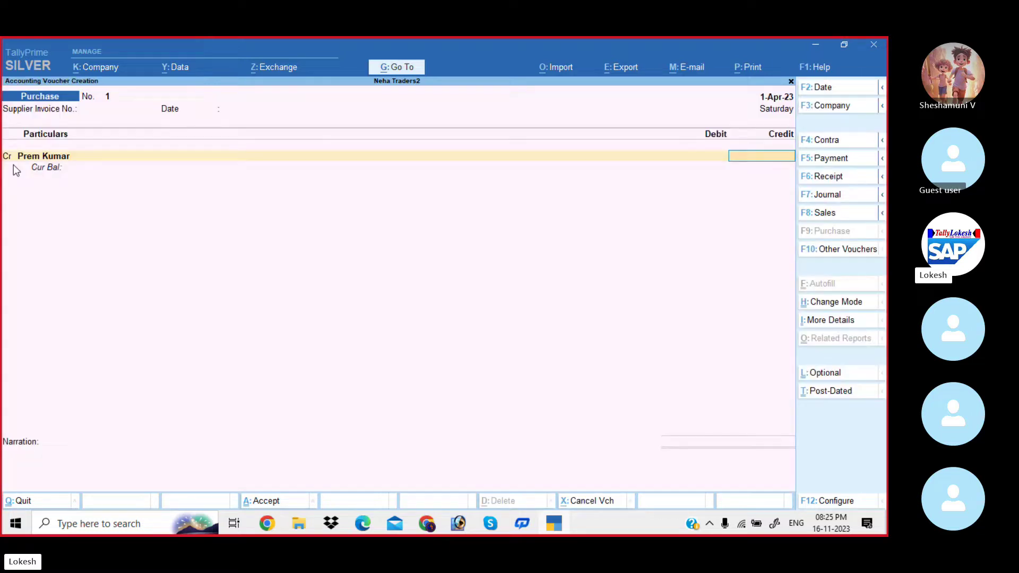
{"action": "key", "text": "alt+Tab"}
{"action": "key", "text": "alt+Tab"}
{"action": "type", "text": "250000"}
{"action": "key", "text": "Return"}
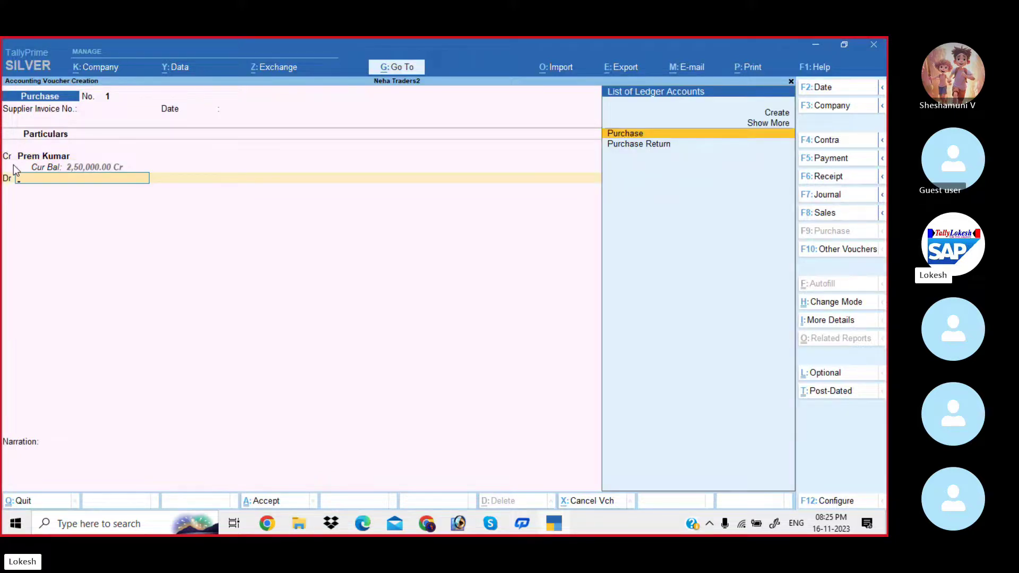
Debit the Purchase ledger for 2,50,000 and save the voucher.
{"action": "key", "text": "Return"}
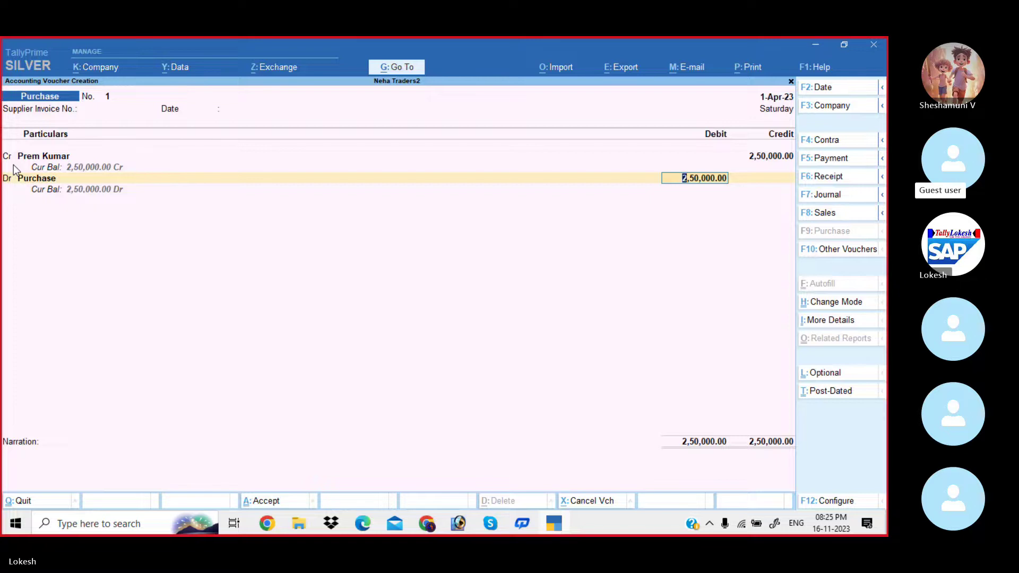
{"action": "key", "text": "Return"}
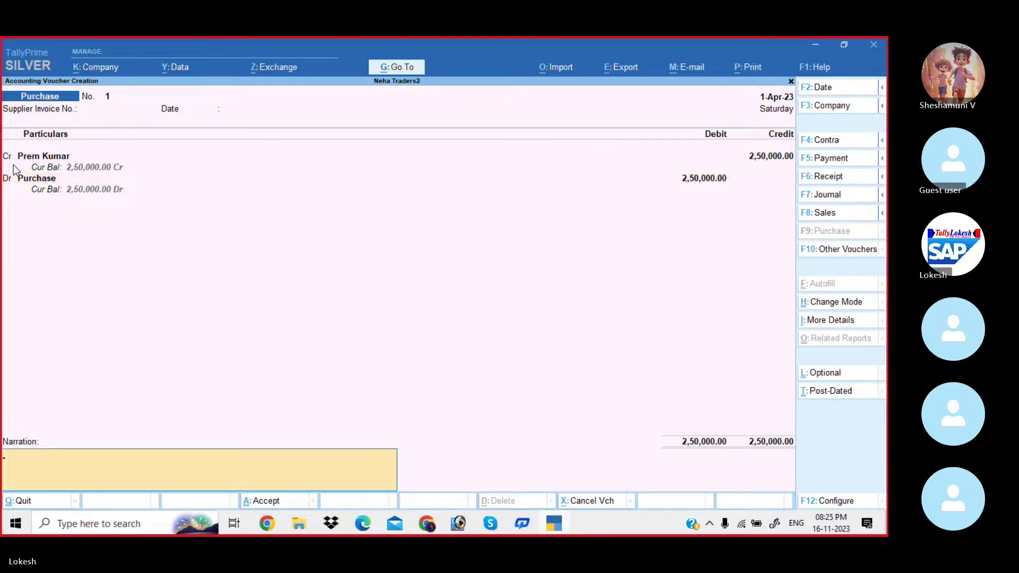
{"action": "key", "text": "Return"}
{"action": "key", "text": "Return"}
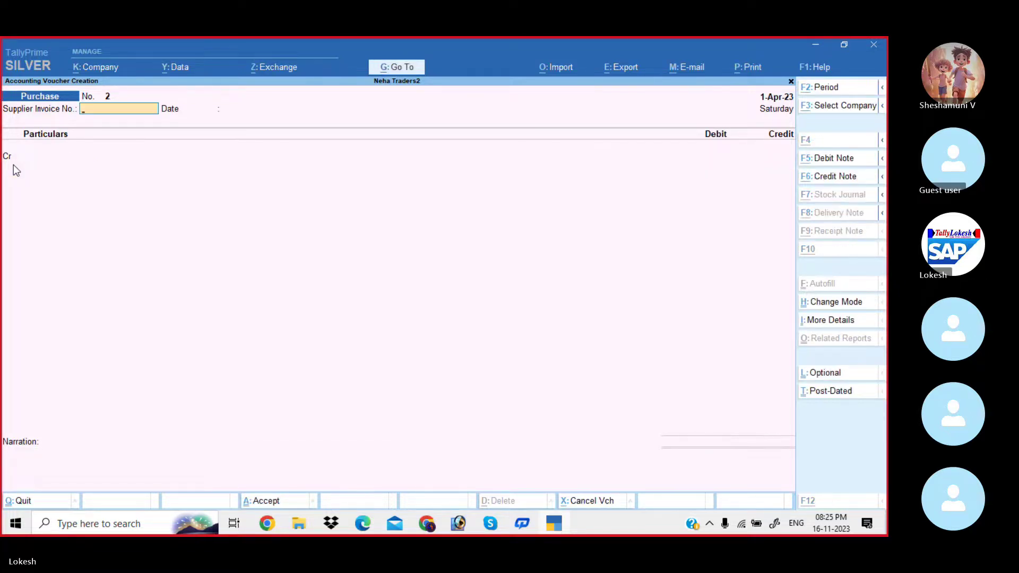
{"action": "key", "text": "alt+Tab"}
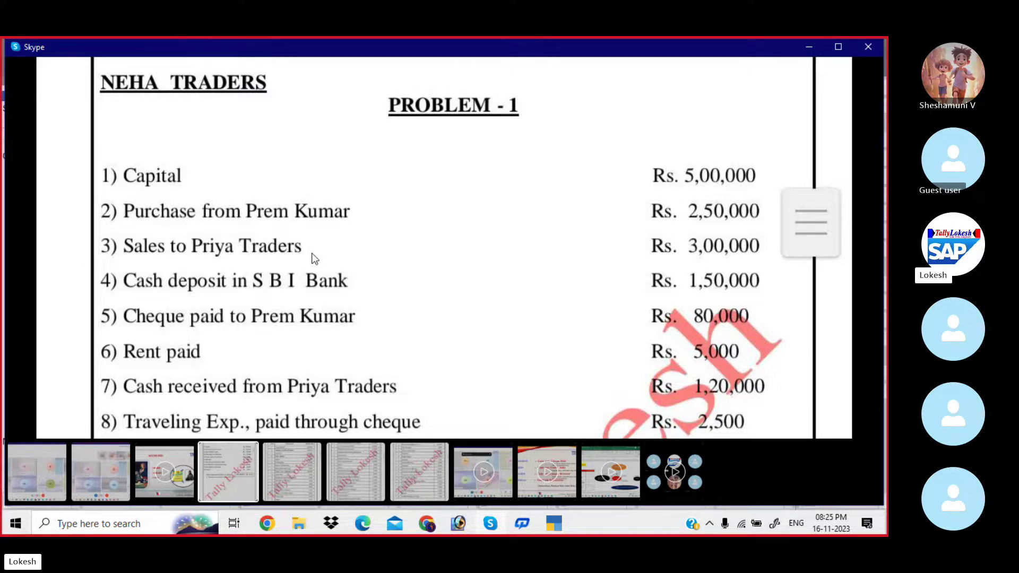
{"action": "key", "text": "alt+Tab"}
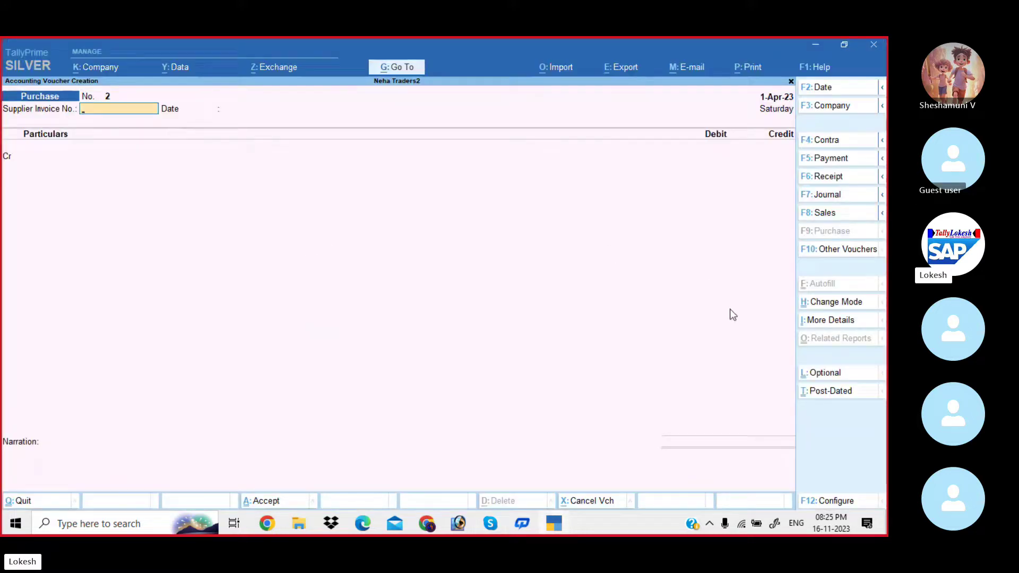
Open a new Sales voucher and switch it to voucher mode.
{"action": "left_click", "coordinate": [835, 218]}
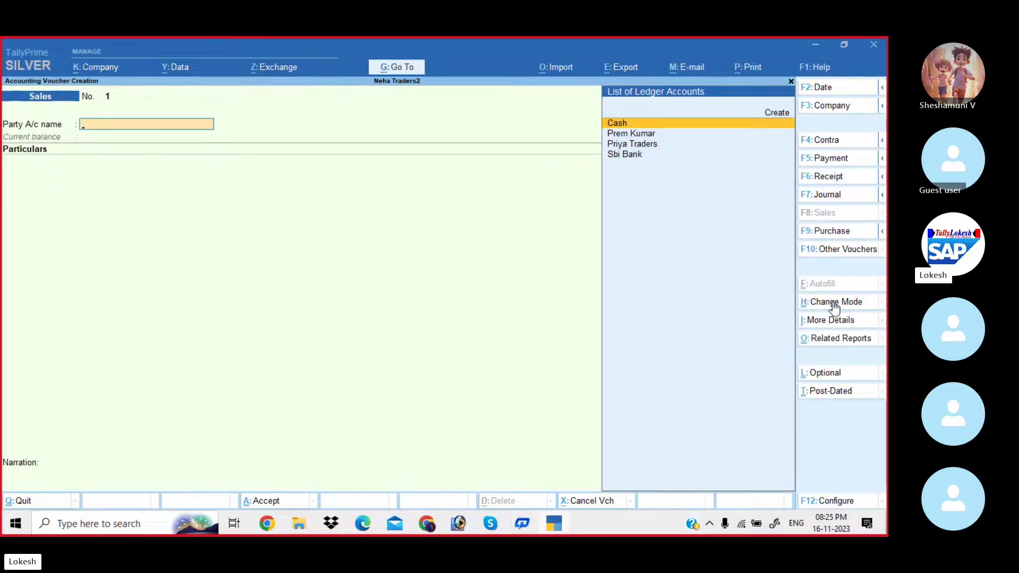
{"action": "left_click", "coordinate": [833, 307]}
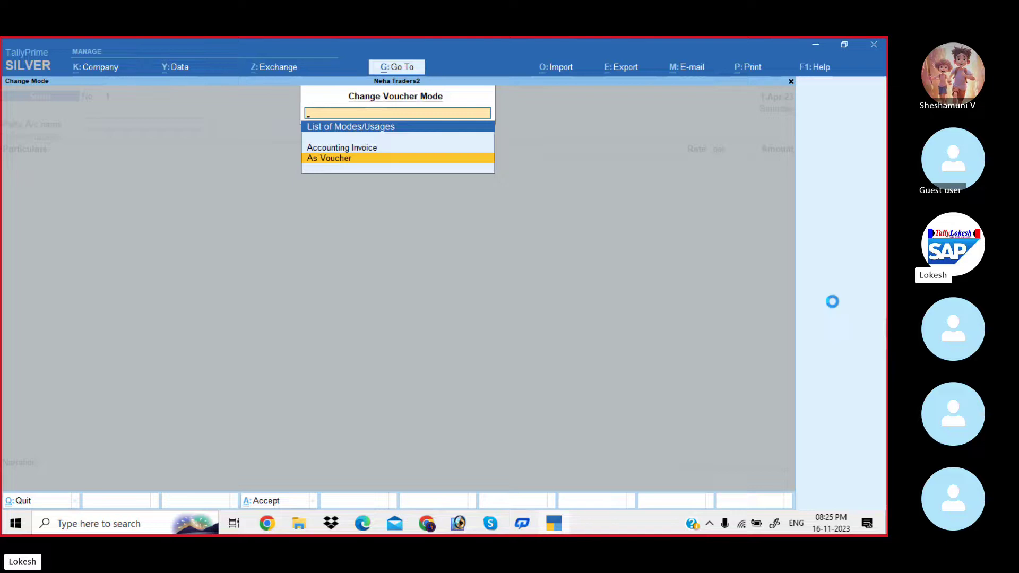
{"action": "key", "text": "Return"}
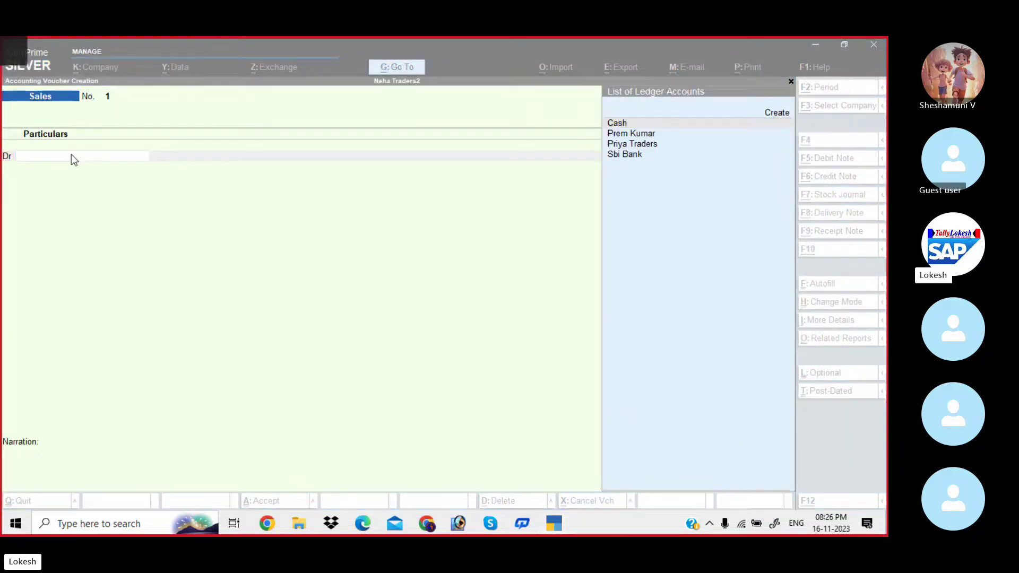
{"action": "key", "text": "alt+Tab"}
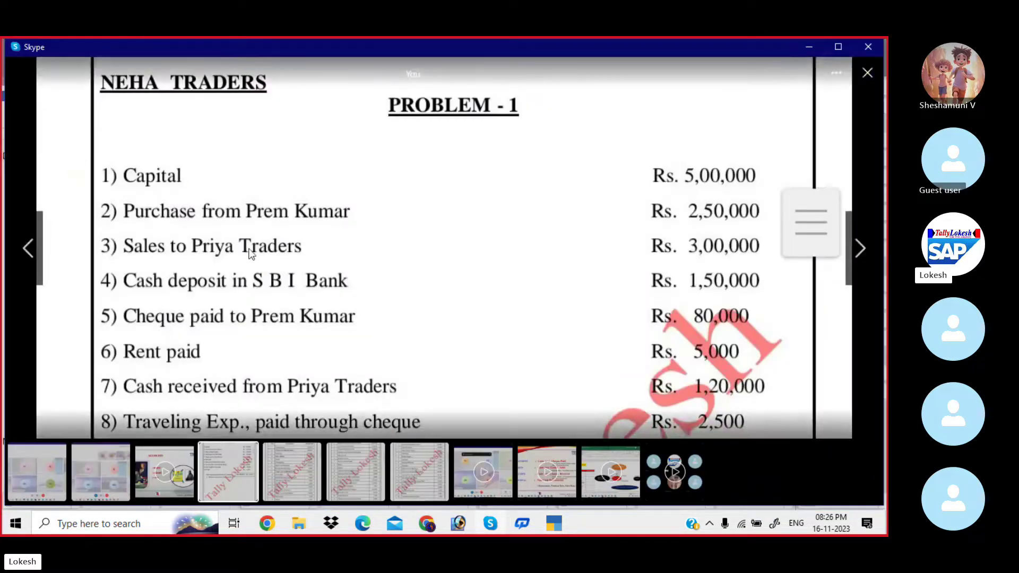
{"action": "key", "text": "alt+Tab"}
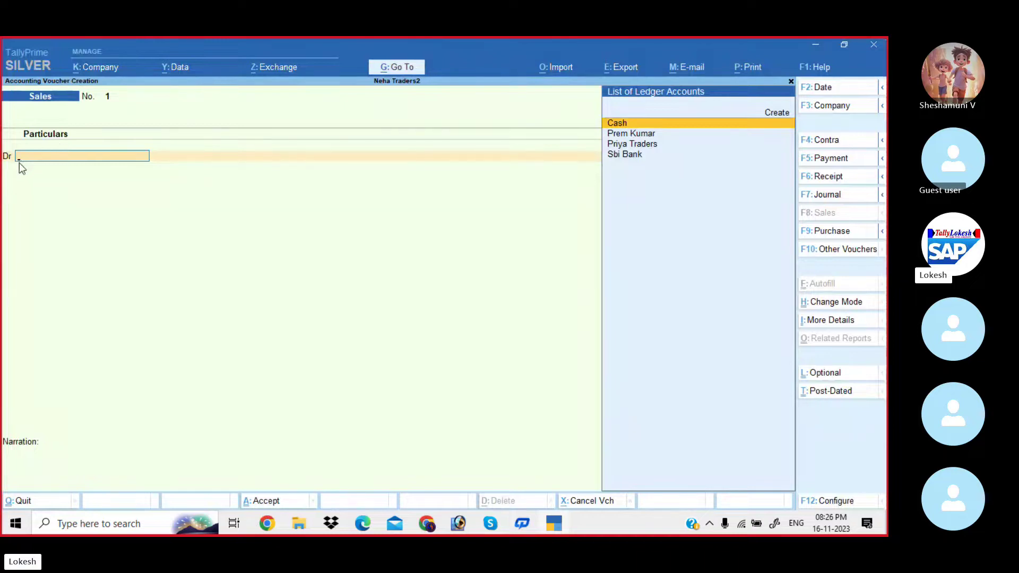
Debit the customer's ledger with 3,00,000, skipping dispatch details.
{"action": "key", "text": "Down"}
{"action": "key", "text": "Down"}
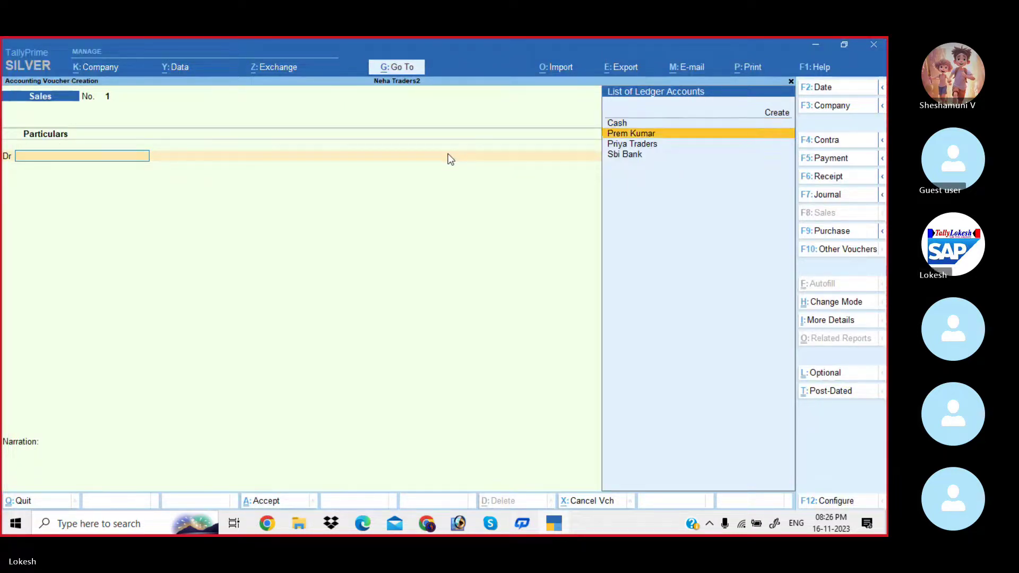
{"action": "key", "text": "Return"}
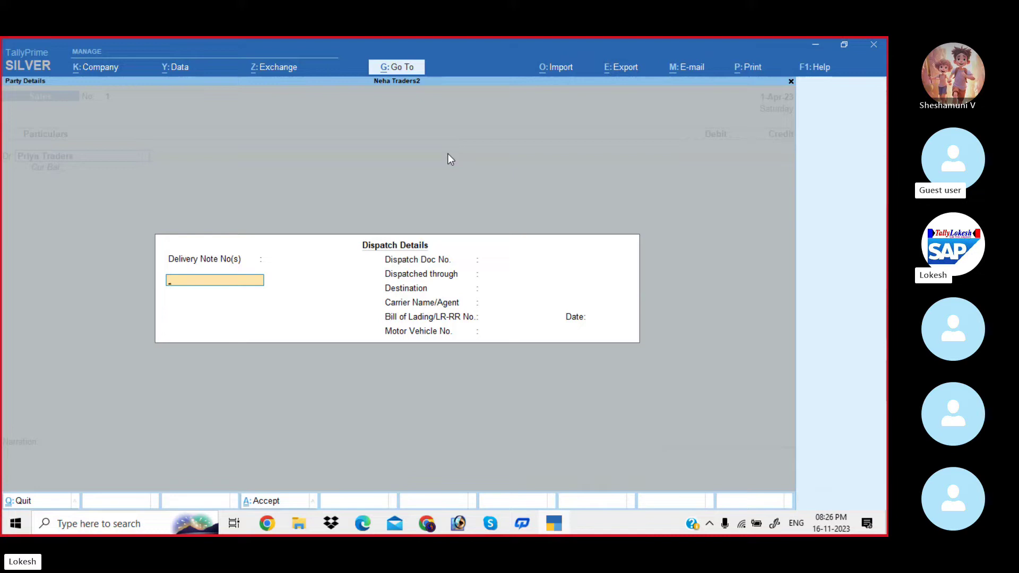
{"action": "key", "text": "Return"}
{"action": "key", "text": "Return"}
{"action": "key", "text": "Return"}
{"action": "key", "text": "Return"}
{"action": "key", "text": "Return"}
{"action": "key", "text": "Return"}
{"action": "key", "text": "Return"}
{"action": "key", "text": "Return"}
{"action": "key", "text": "Return"}
{"action": "key", "text": "Return"}
{"action": "key", "text": "Return"}
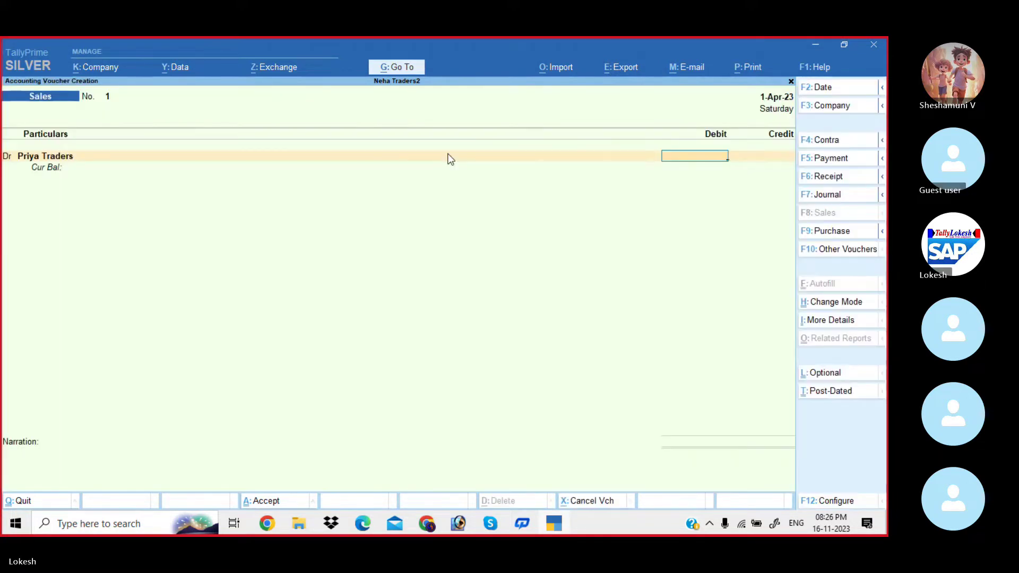
{"action": "key", "text": "alt"}
{"action": "key", "text": "alt+Tab"}
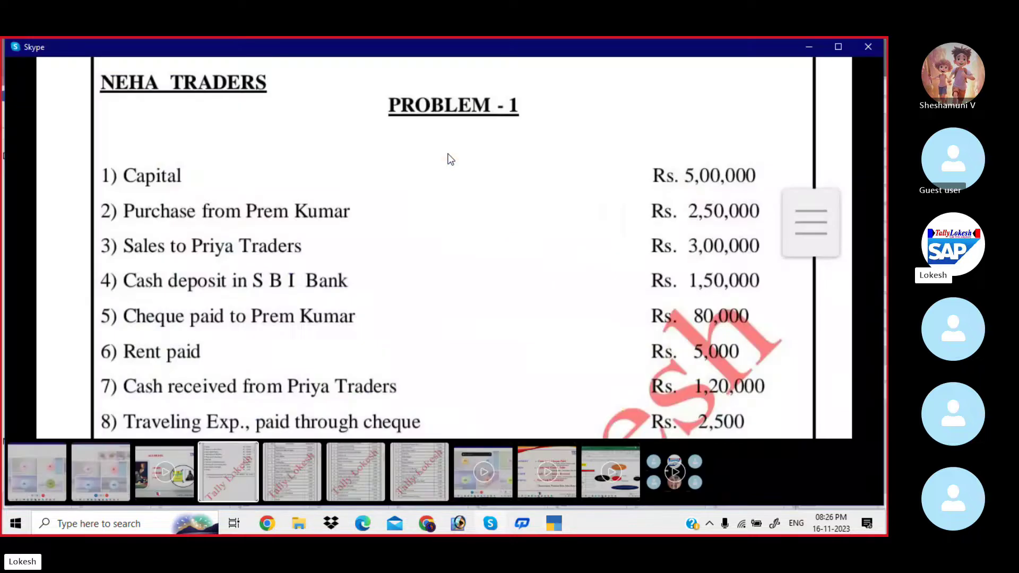
{"action": "key", "text": "alt+Tab"}
{"action": "type", "text": "300000"}
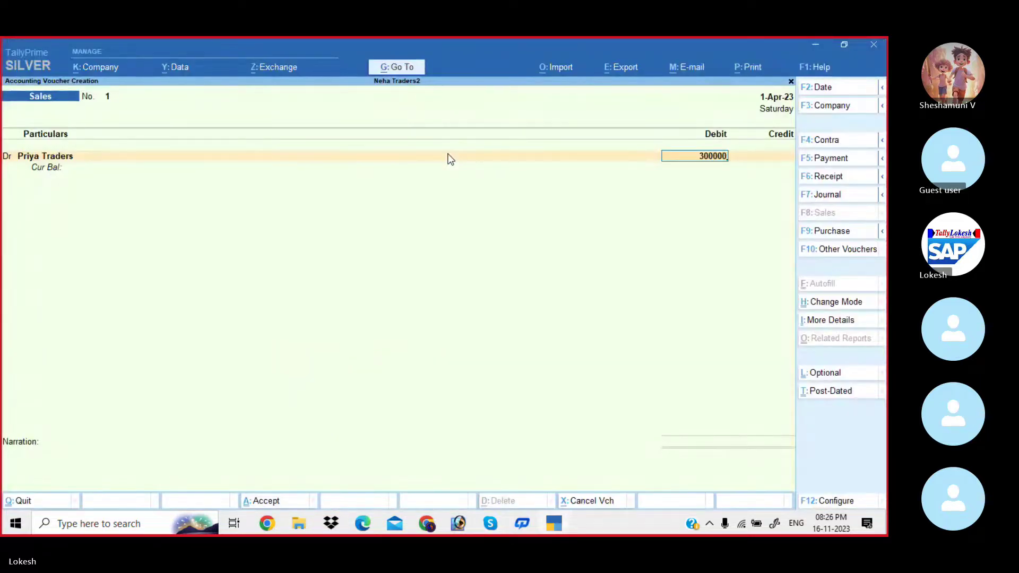
{"action": "key", "text": "Return"}
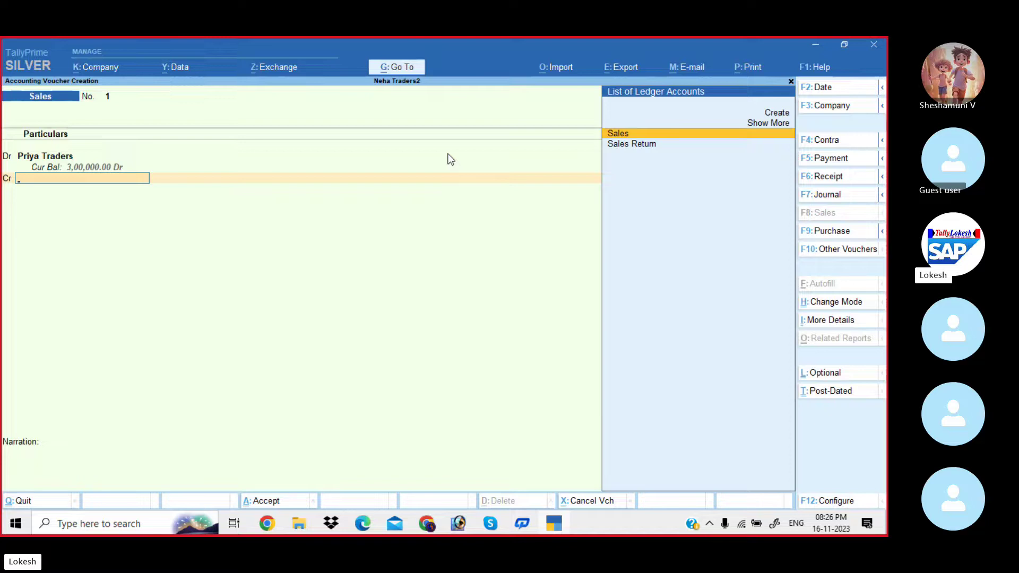
Credit Sales 3,00,000, skip narration, and bring up the Problem-1 list.
{"action": "key", "text": "Return"}
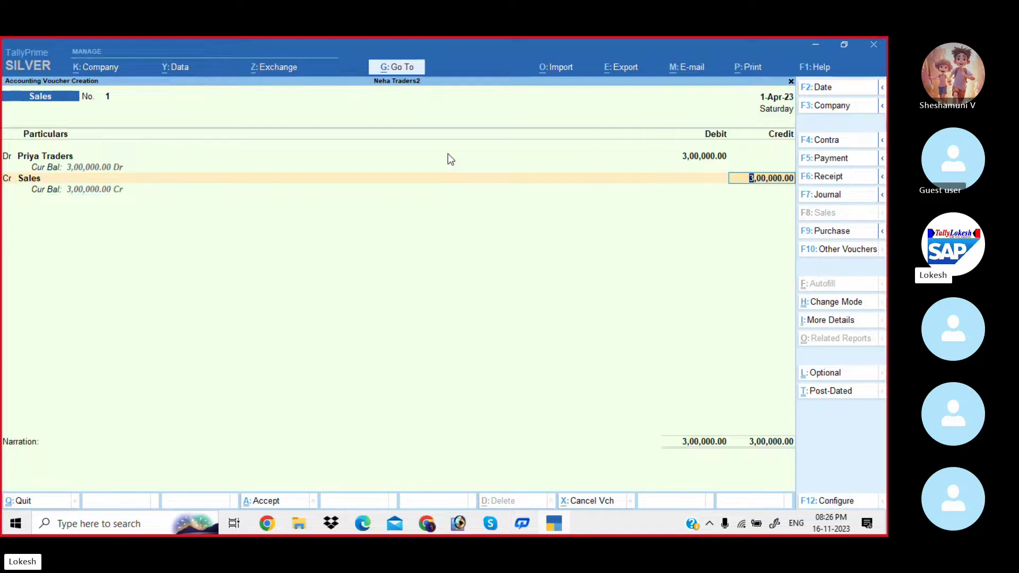
{"action": "key", "text": "Return"}
{"action": "key", "text": "Return"}
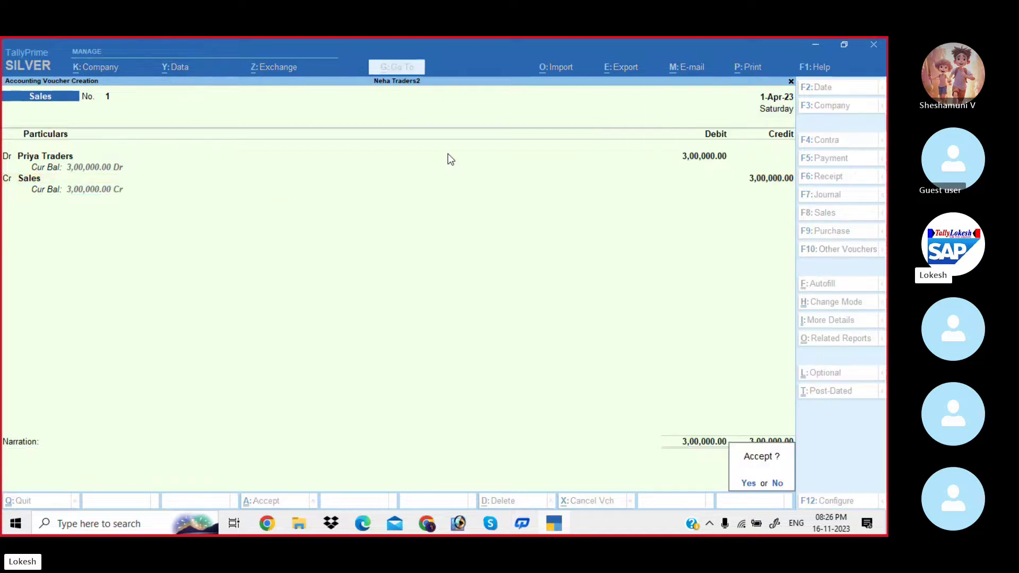
{"action": "key", "text": "Return"}
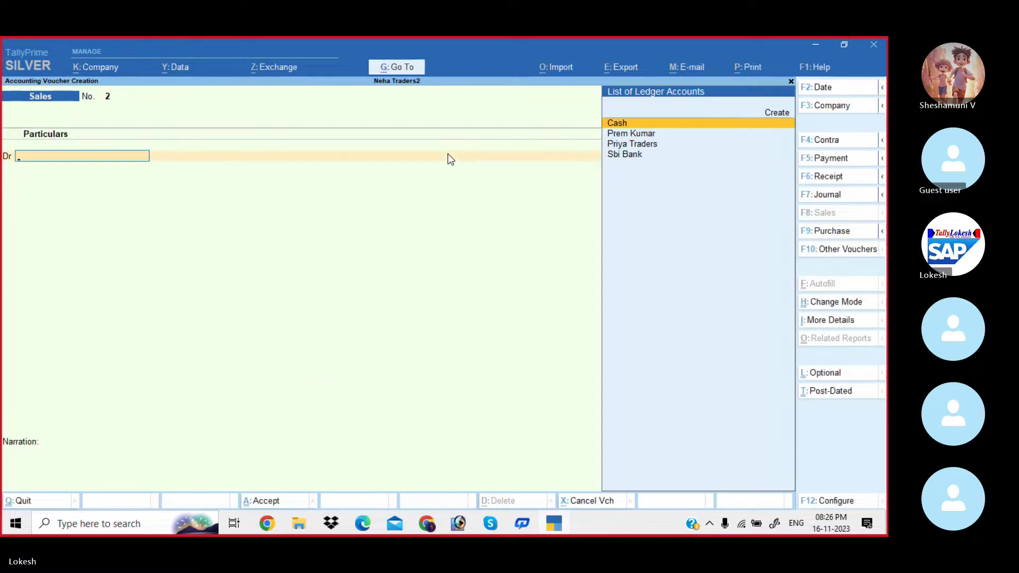
{"action": "key", "text": "alt+Tab"}
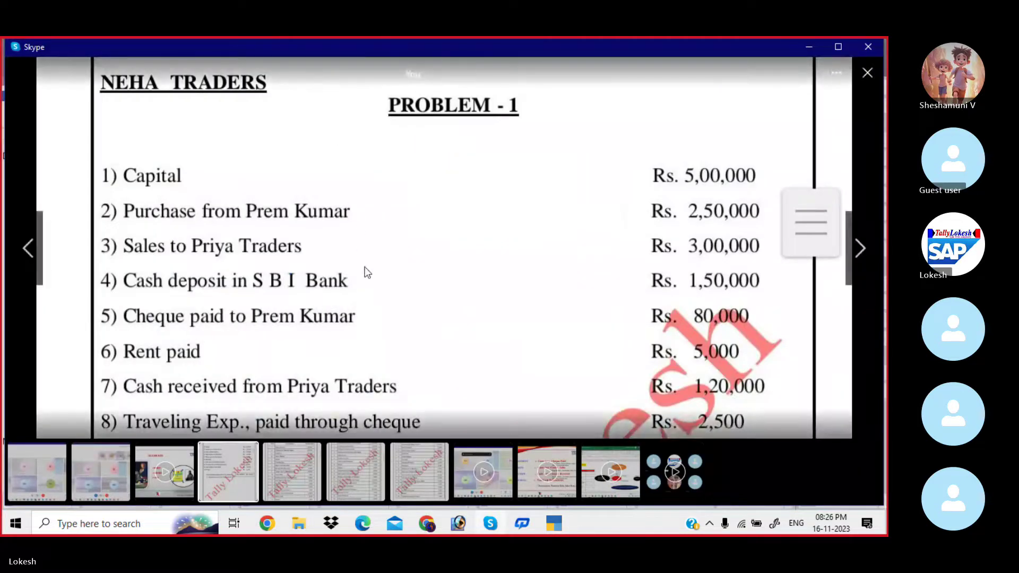
Scroll the Problem-1 slide to items 9 and 10, then return to TallyPrime.
{"action": "scroll", "coordinate": [366, 254], "scroll_direction": "down", "scroll_amount": 1}
{"action": "scroll", "coordinate": [365, 244], "scroll_direction": "down", "scroll_amount": 2}
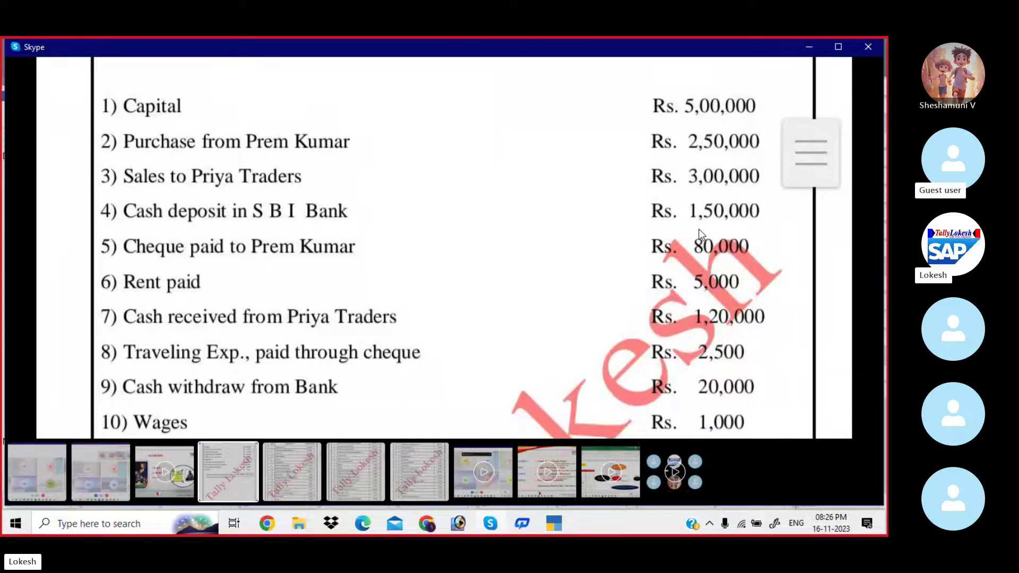
{"action": "key", "text": "alt+Tab"}
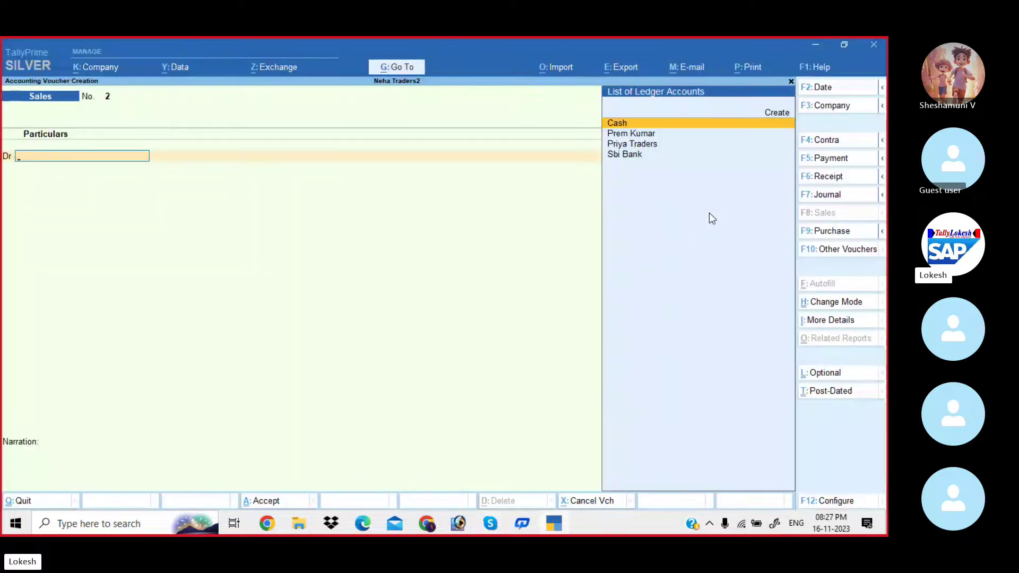
Start a Contra voucher and credit Cash with 1,50,000.
{"action": "left_click", "coordinate": [826, 145]}
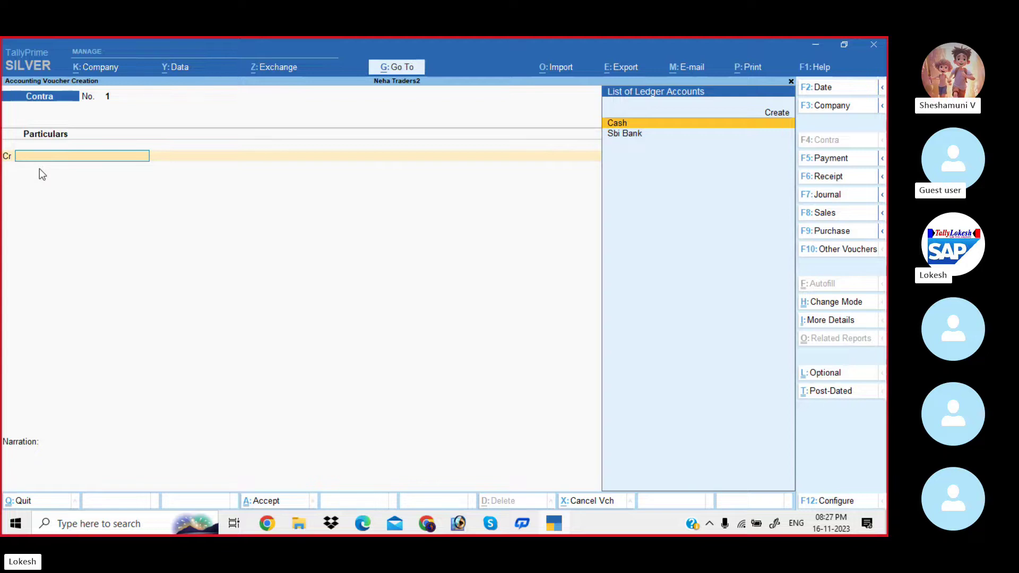
{"action": "key", "text": "Return"}
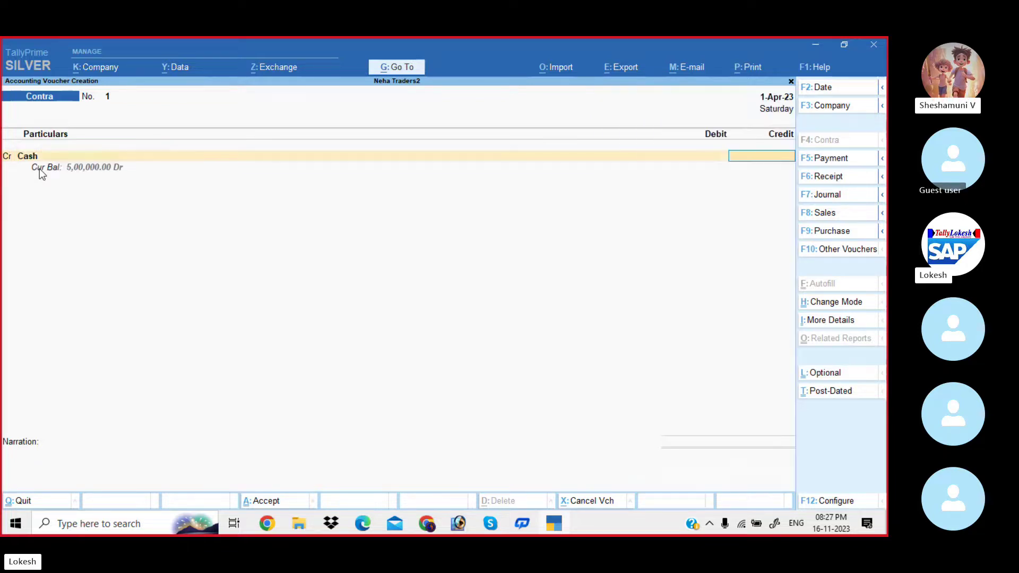
{"action": "key", "text": "alt+Tab"}
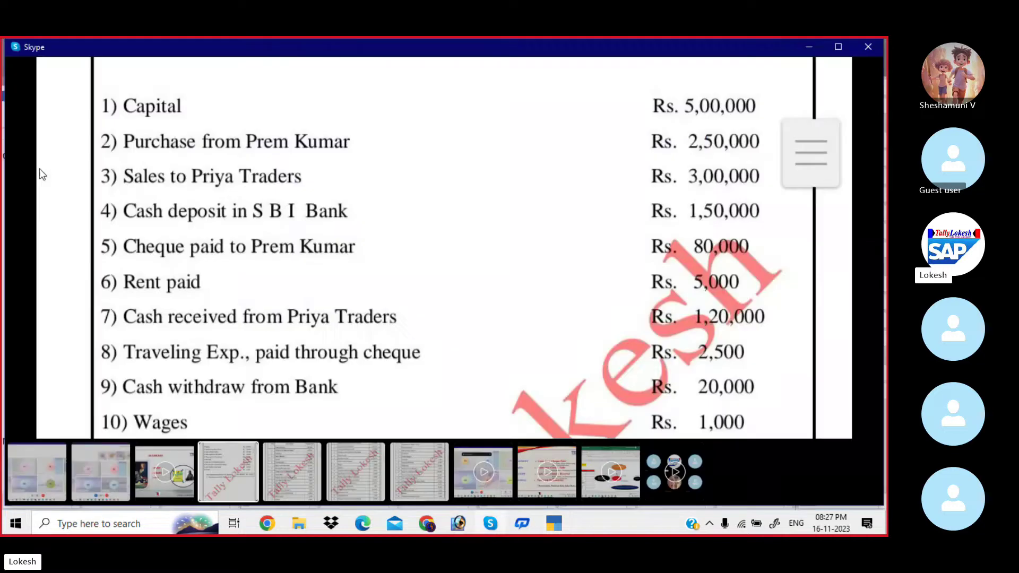
{"action": "key", "text": "alt+Tab"}
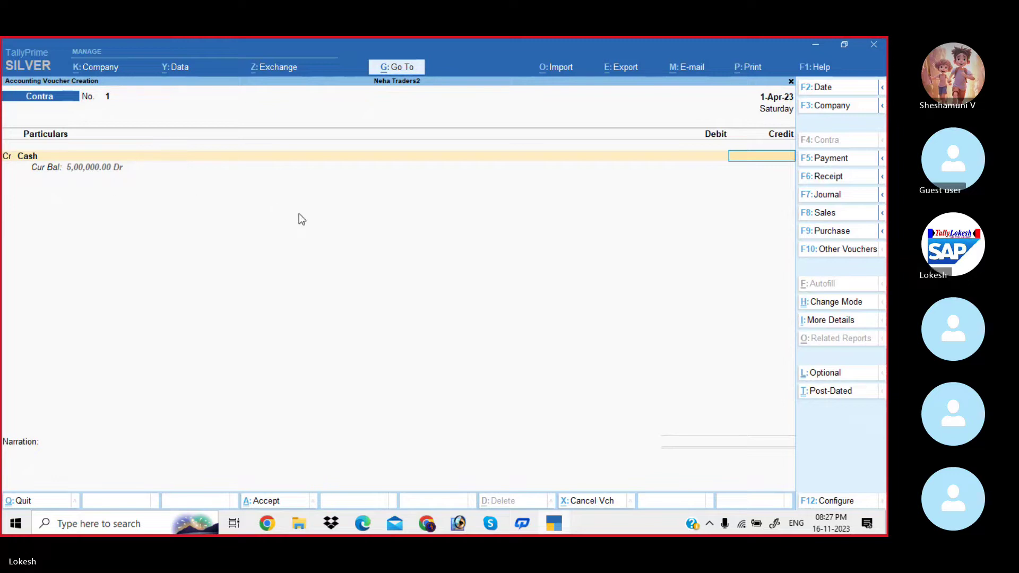
{"action": "type", "text": "150000"}
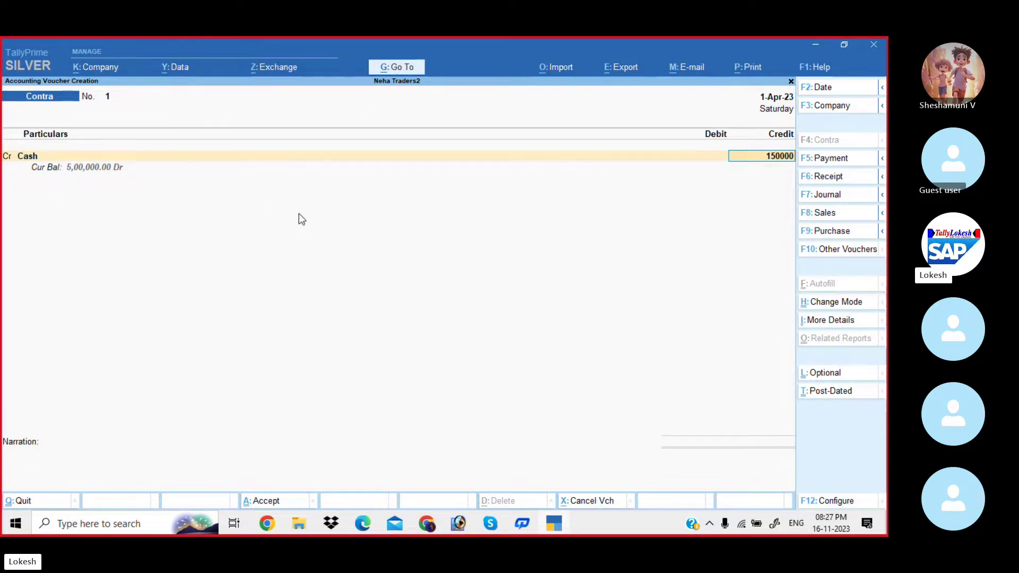
{"action": "key", "text": "Return"}
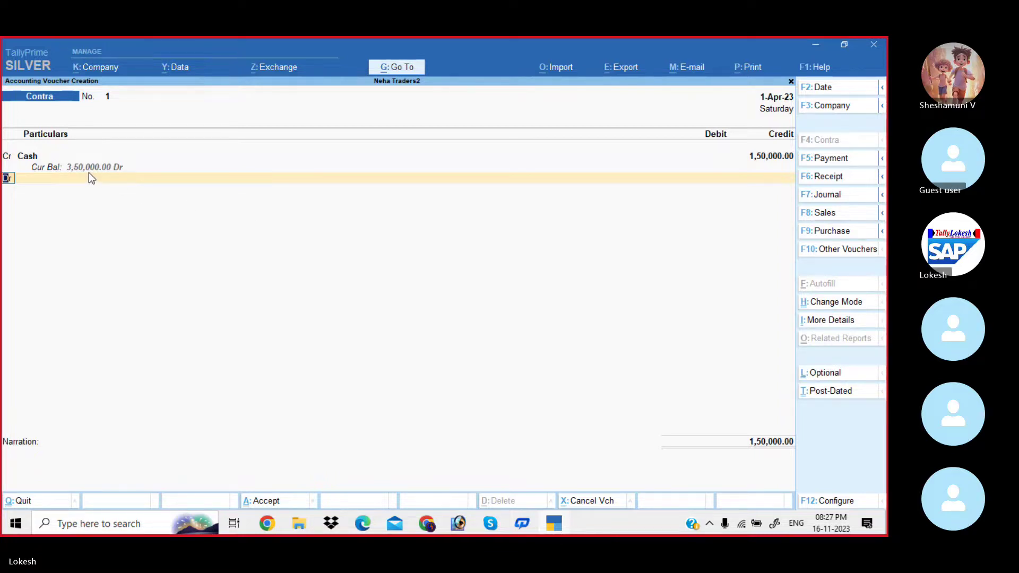
Debit Sbi Bank 1,50,000, leaving denominations and narration blank.
{"action": "key", "text": "Return"}
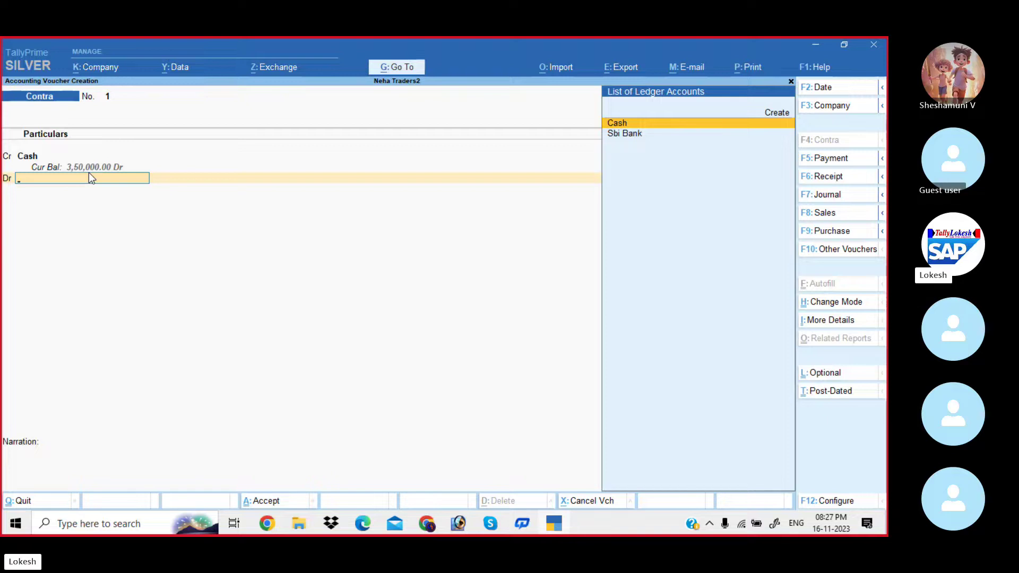
{"action": "key", "text": "Down"}
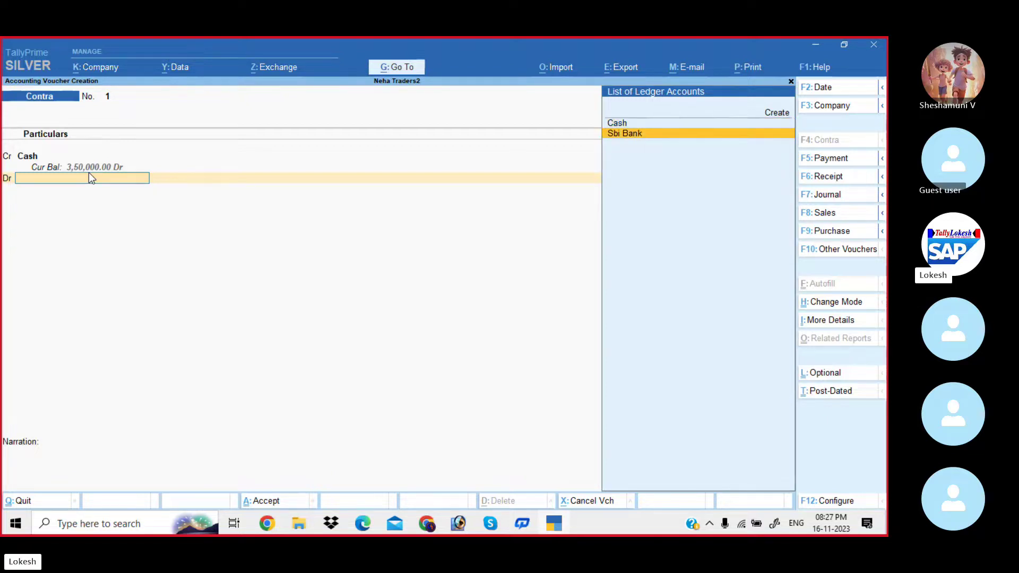
{"action": "key", "text": "Return"}
{"action": "key", "text": "Return"}
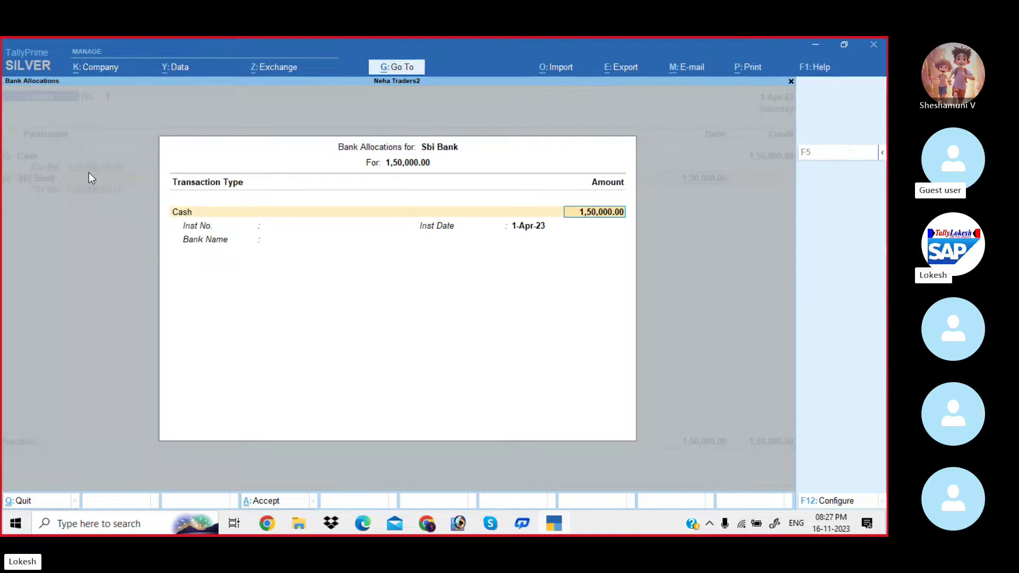
{"action": "key", "text": "Return"}
{"action": "key", "text": "Return"}
{"action": "key", "text": "Return"}
{"action": "key", "text": "Return"}
{"action": "key", "text": "Return"}
{"action": "key", "text": "Return"}
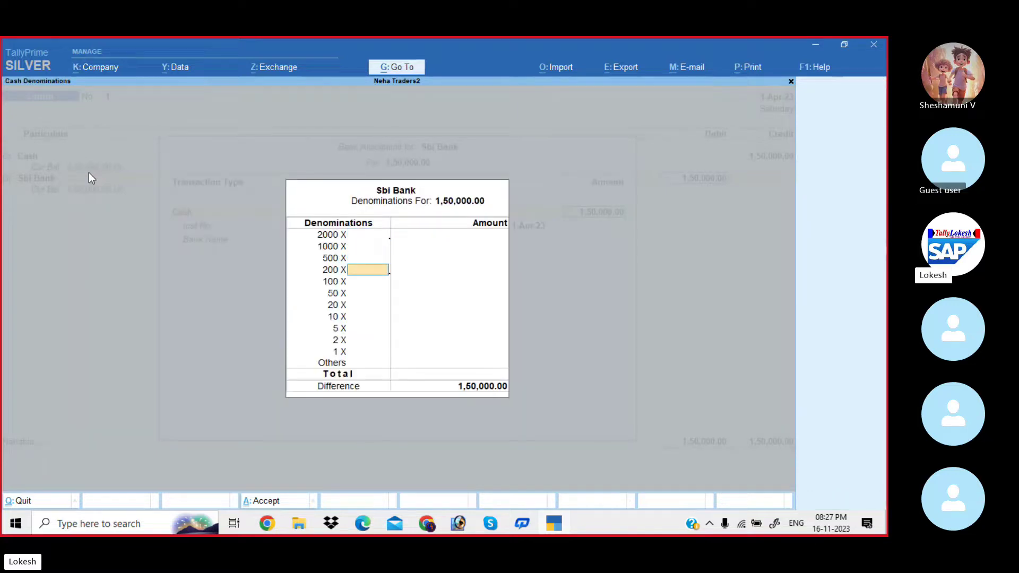
{"action": "key", "text": "Return"}
{"action": "key", "text": "Return"}
{"action": "key", "text": "Return"}
{"action": "key", "text": "Return"}
{"action": "key", "text": "Return"}
{"action": "key", "text": "Return"}
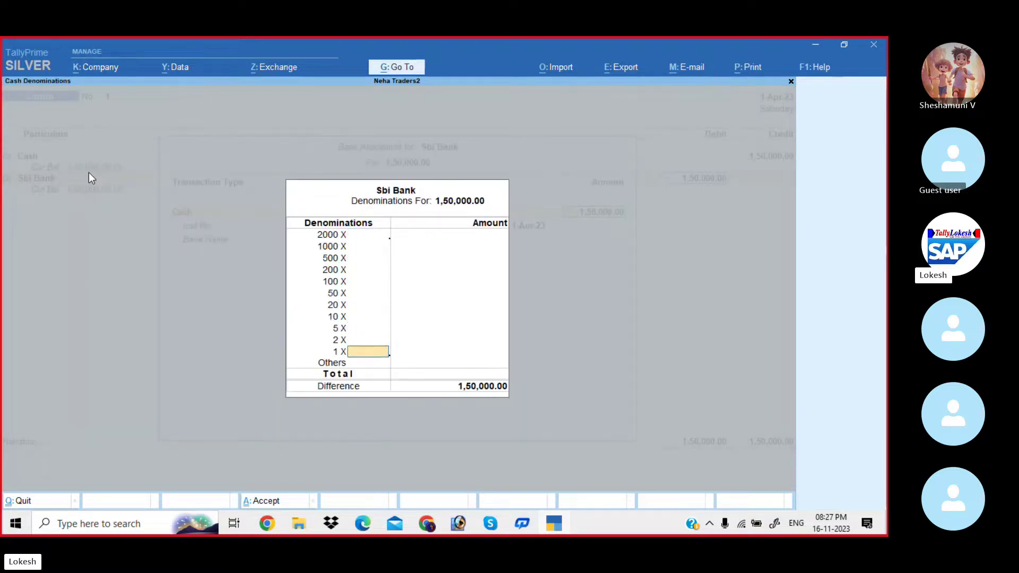
{"action": "key", "text": "Return"}
{"action": "key", "text": "Return"}
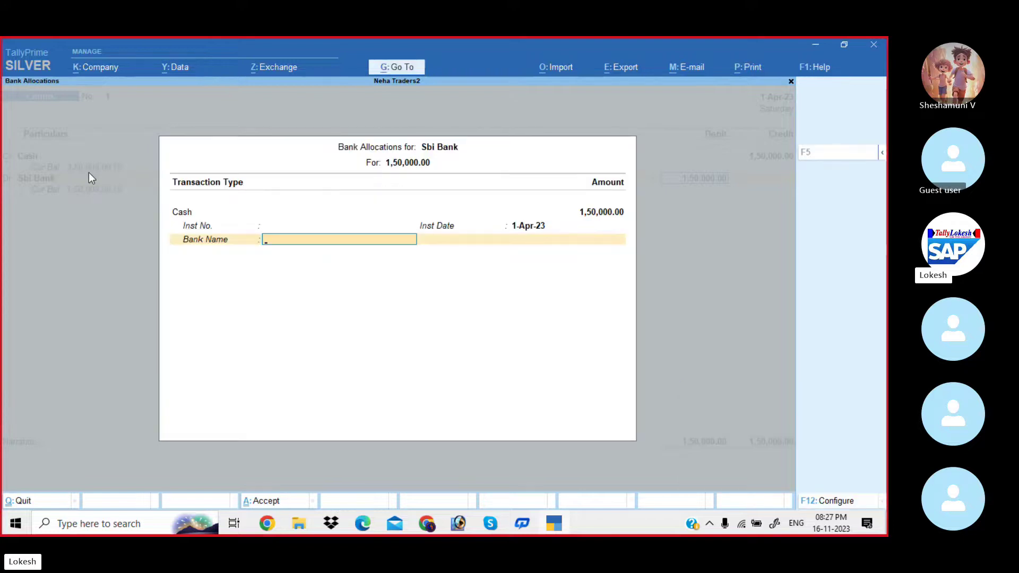
{"action": "key", "text": "Return"}
{"action": "key", "text": "Return"}
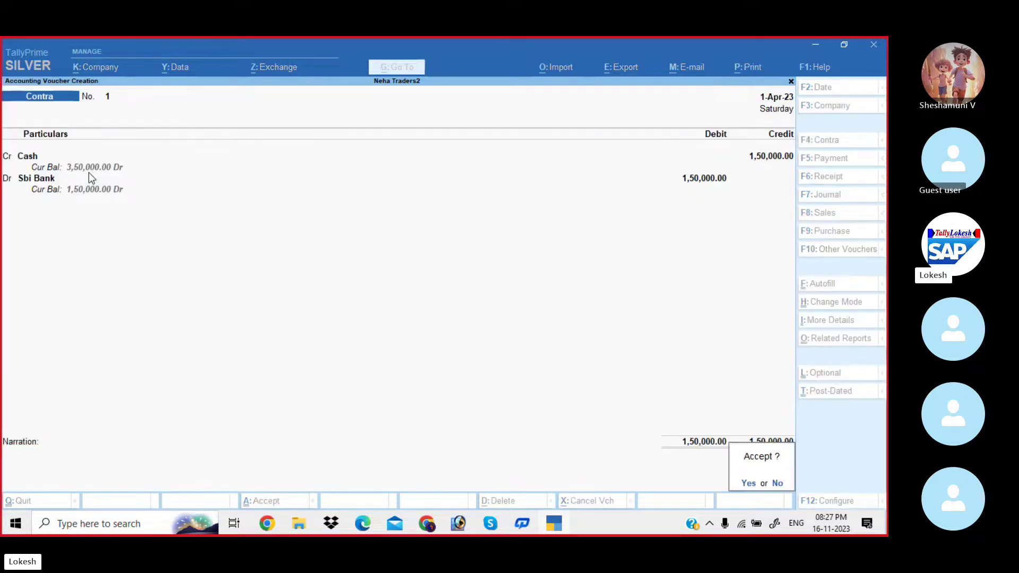
{"action": "key", "text": "Return"}
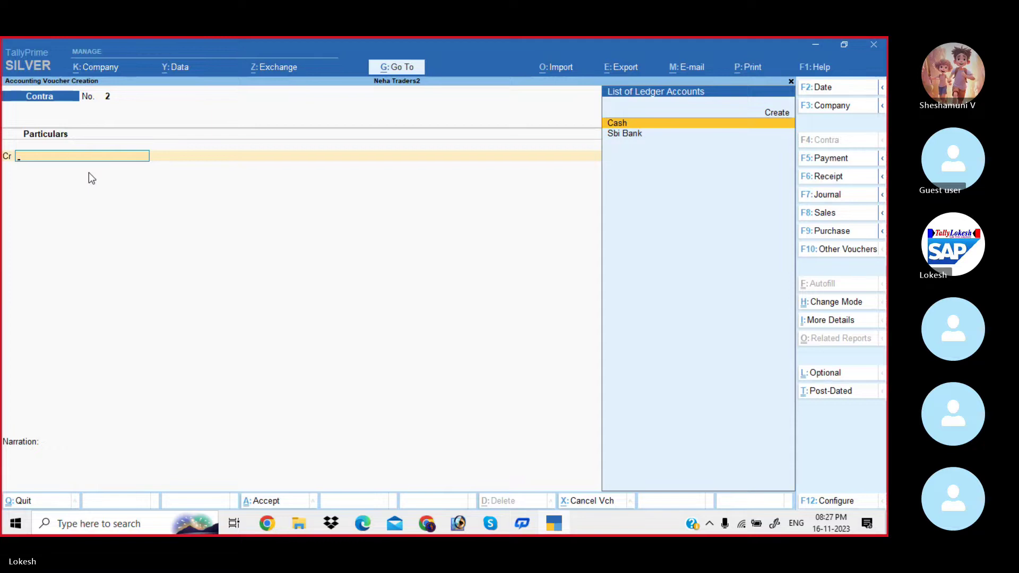
{"action": "key", "text": "alt+Tab"}
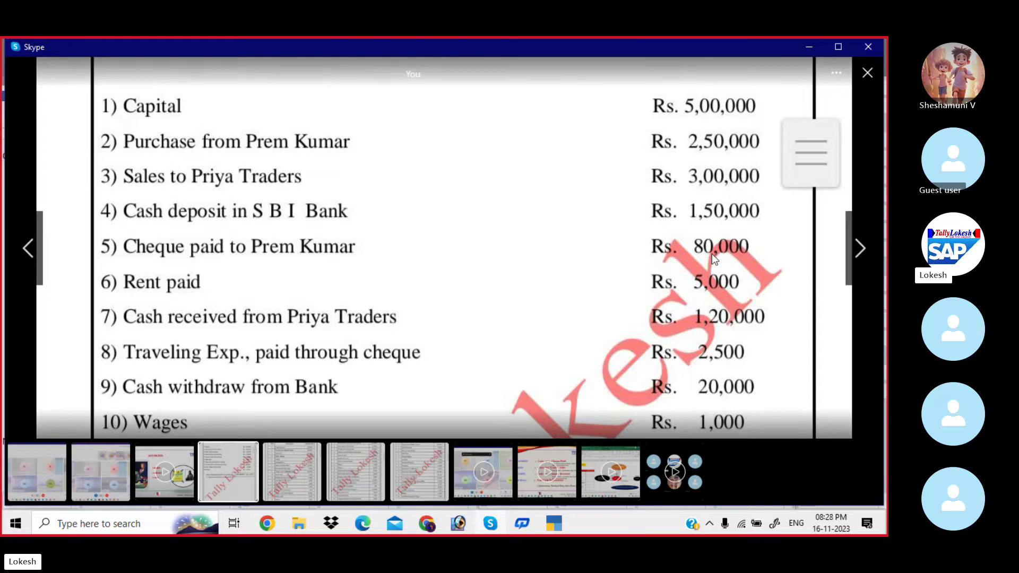
{"action": "key", "text": "alt+Tab"}
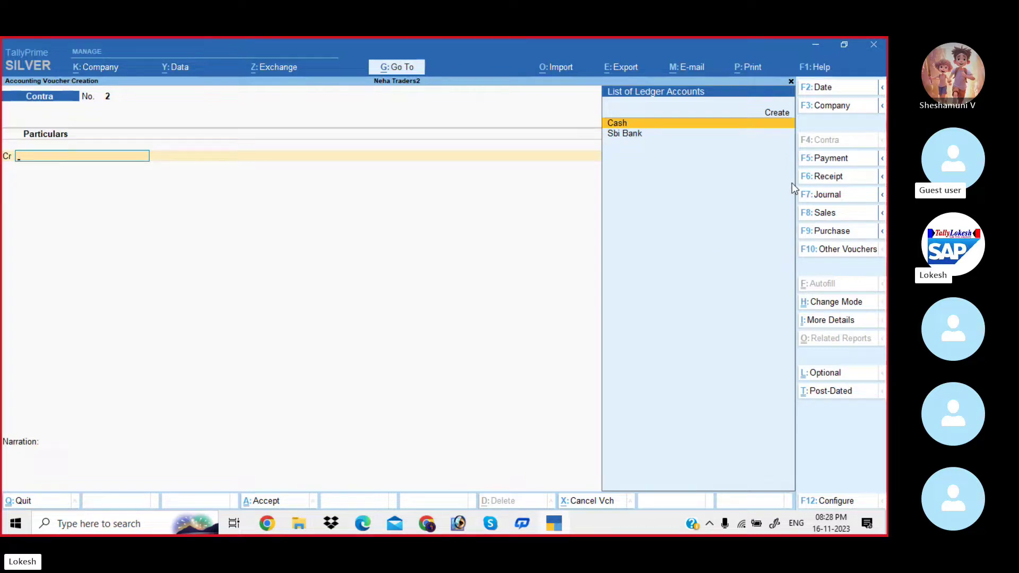
Start a Payment voucher debiting the supplier's ledger 80,000.
{"action": "left_click", "coordinate": [831, 159]}
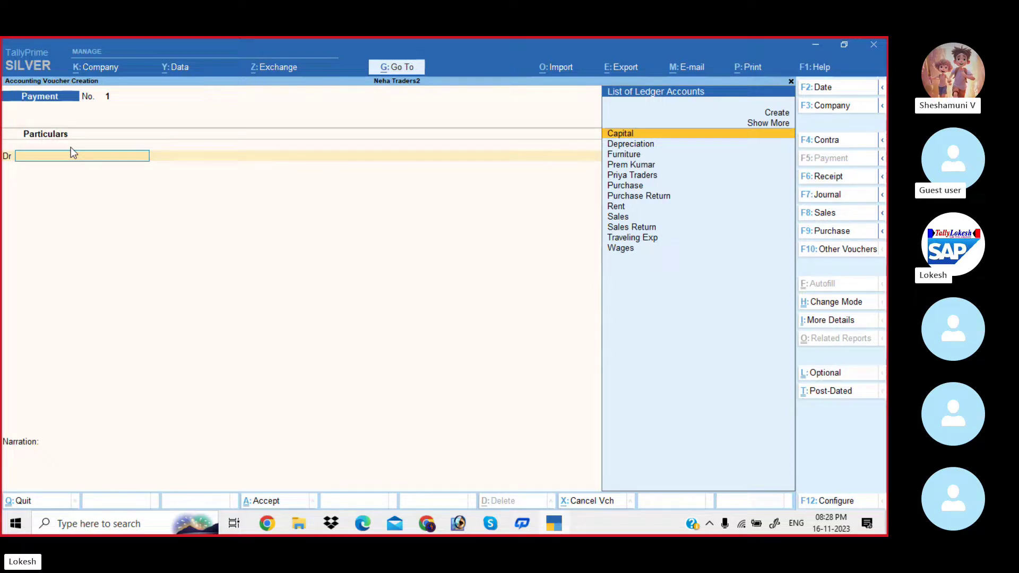
{"action": "key", "text": "alt"}
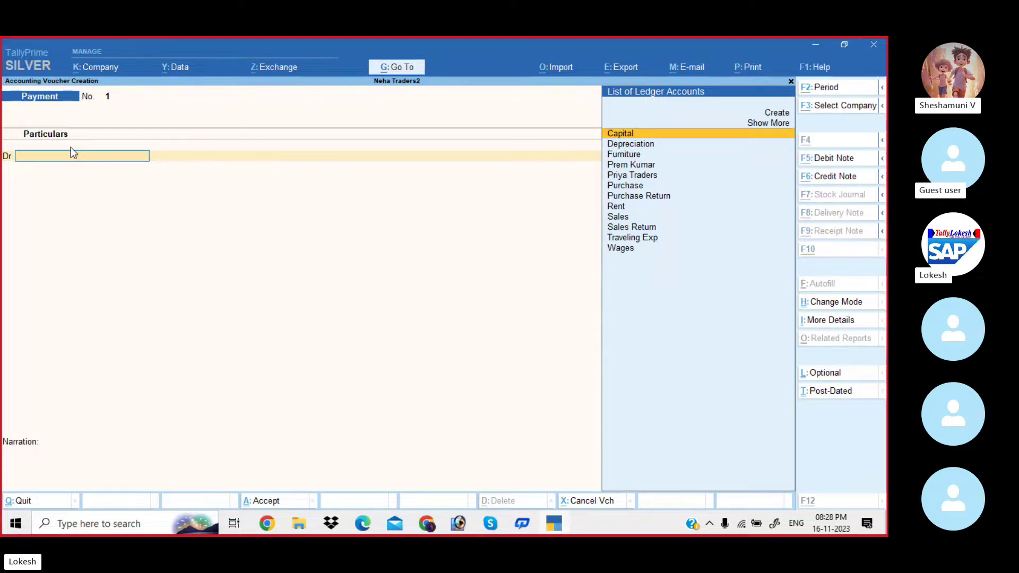
{"action": "key", "text": "alt+Tab"}
{"action": "key", "text": "alt+Tab"}
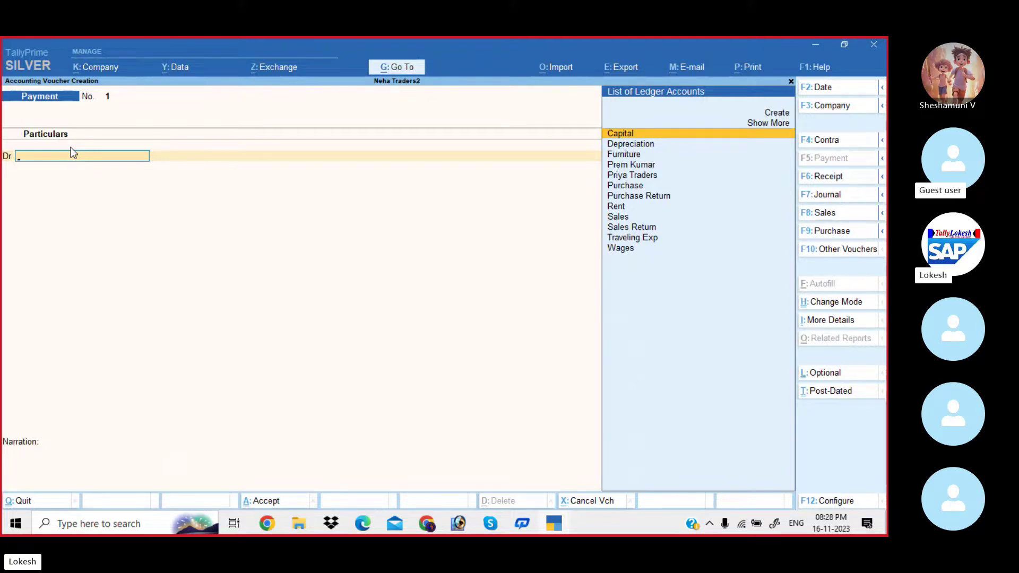
{"action": "type", "text": "Pr"}
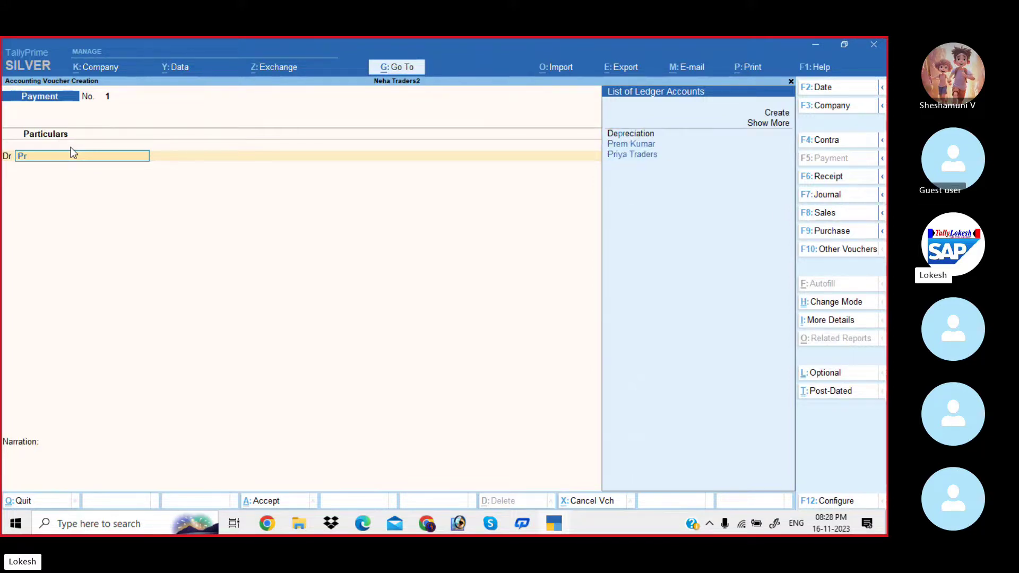
{"action": "key", "text": "Down"}
{"action": "key", "text": "Return"}
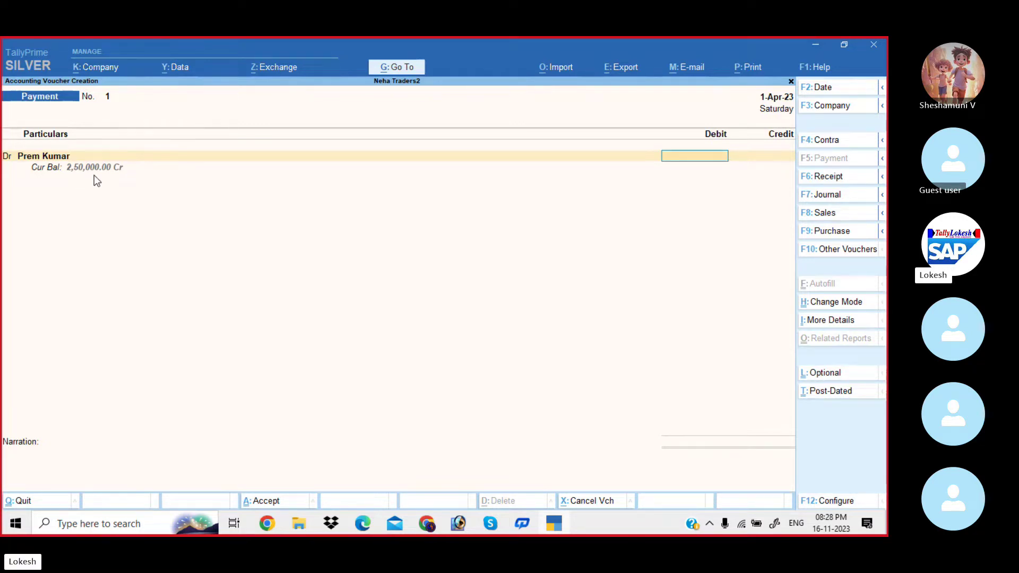
{"action": "key", "text": "alt+Tab"}
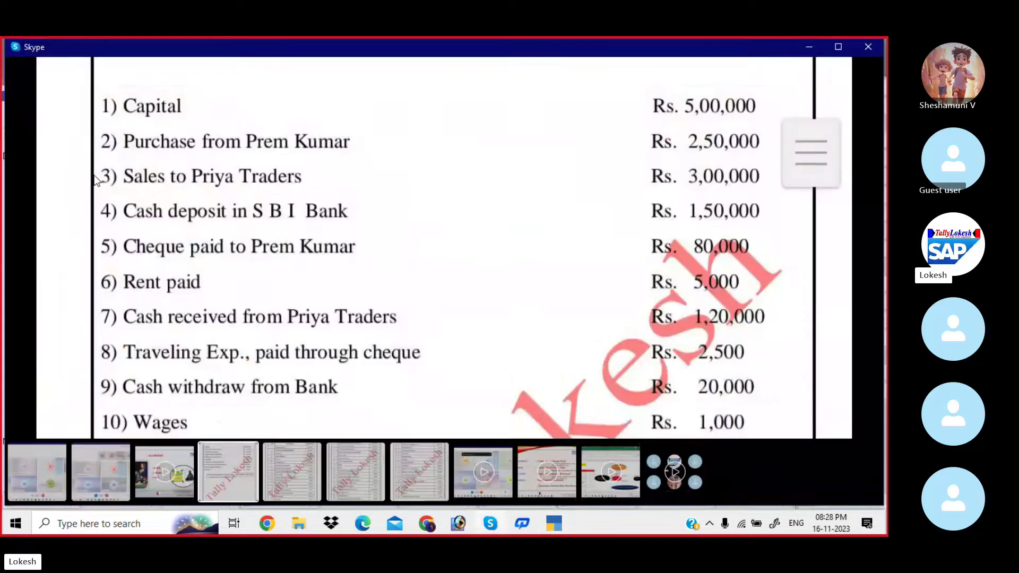
{"action": "key", "text": "alt+Tab"}
{"action": "type", "text": "80,000"}
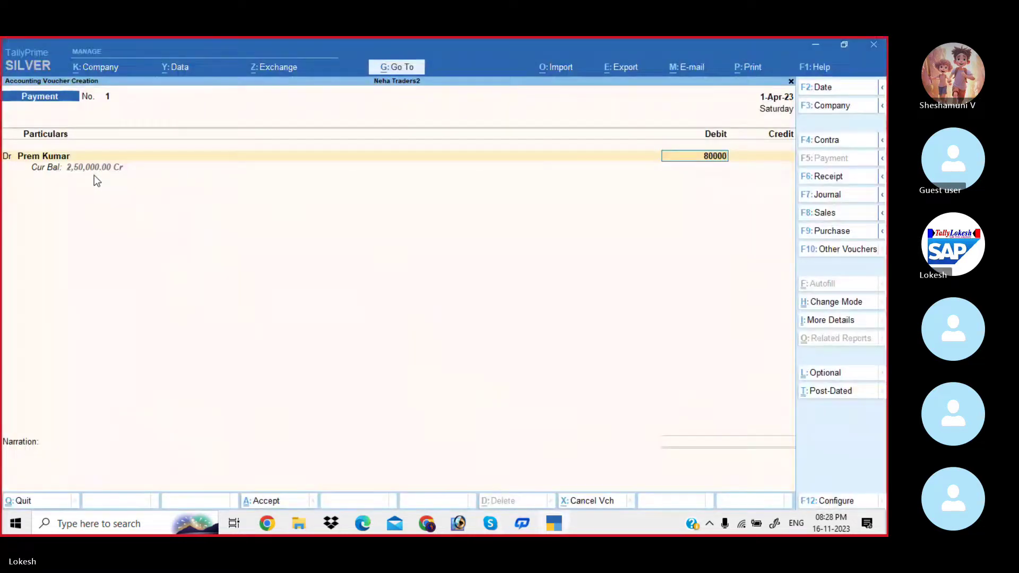
{"action": "key", "text": "Return"}
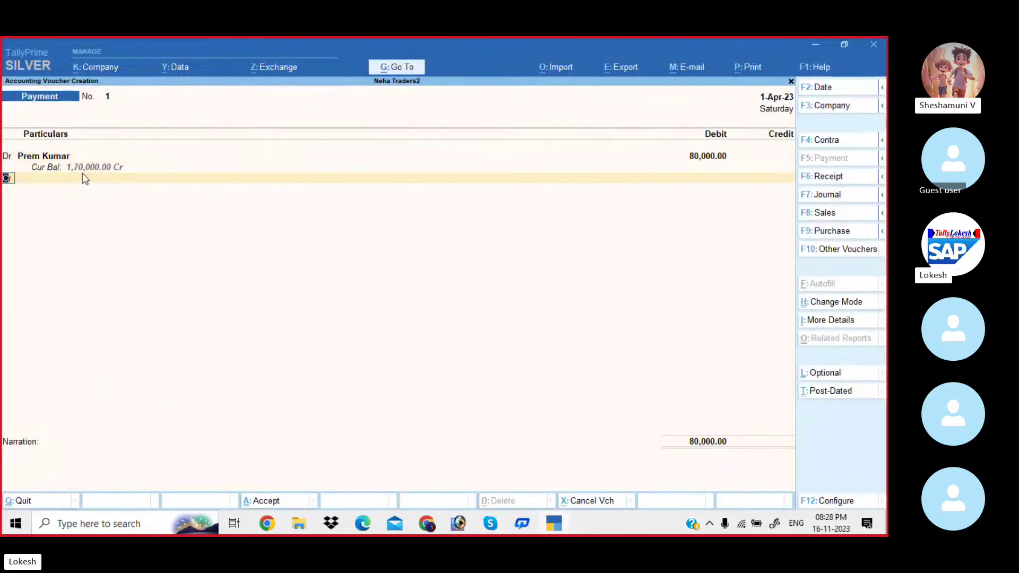
Credit Sbi Bank 80,000 with Cheque bank allocation, skipping narration.
{"action": "key", "text": "Return"}
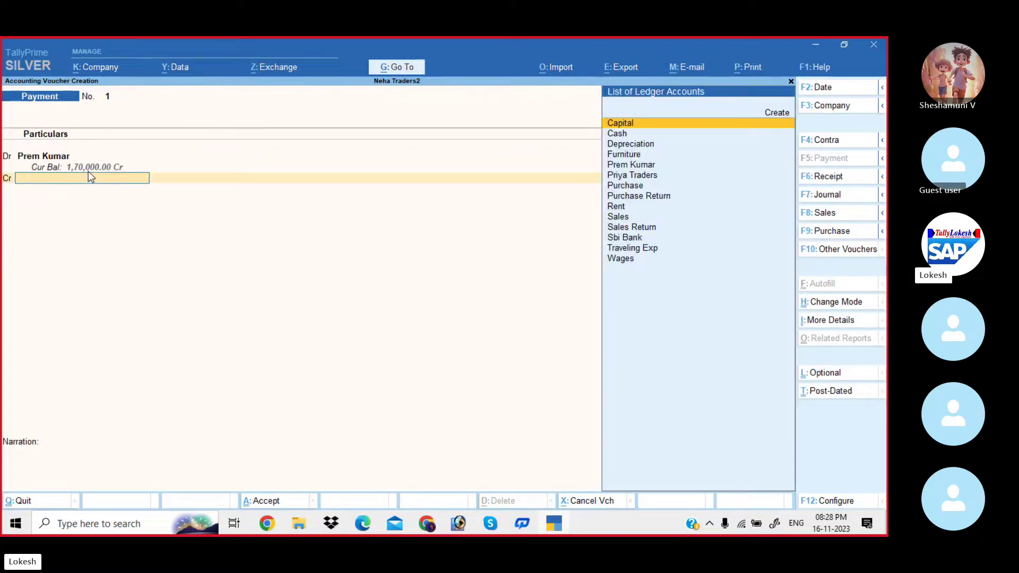
{"action": "type", "text": "Sb"}
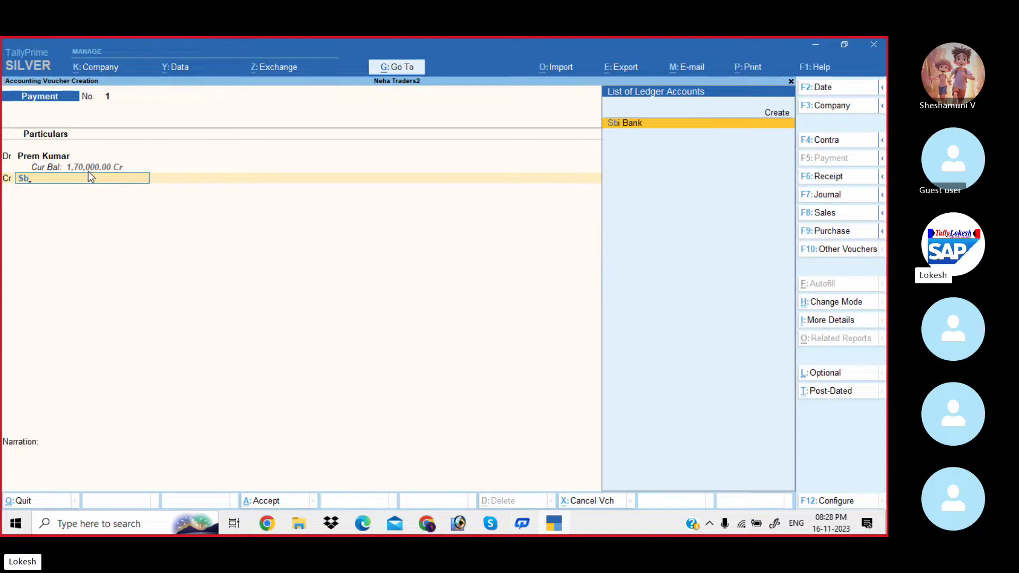
{"action": "key", "text": "Return"}
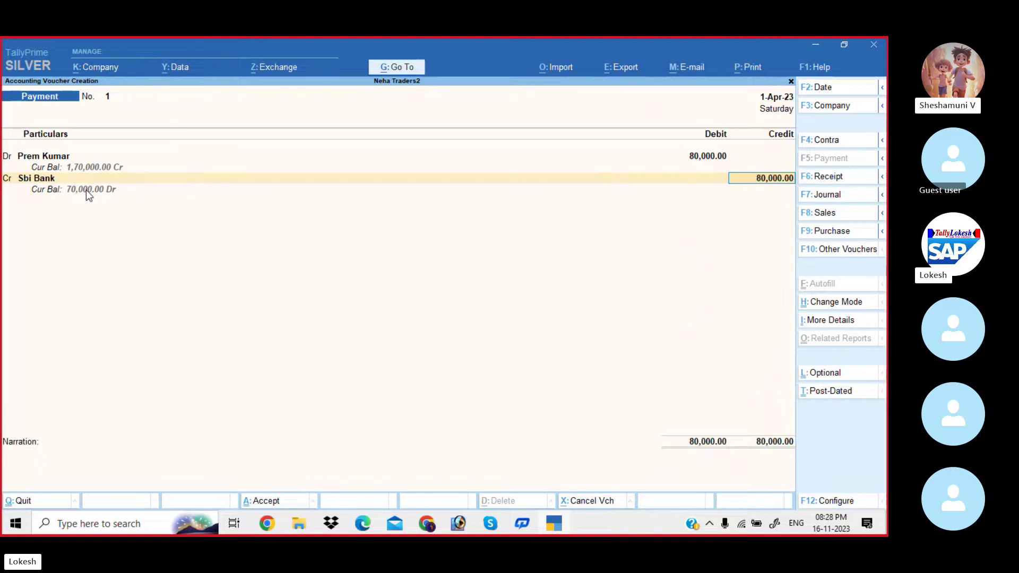
{"action": "key", "text": "Return"}
{"action": "key", "text": "Return"}
{"action": "key", "text": "Return"}
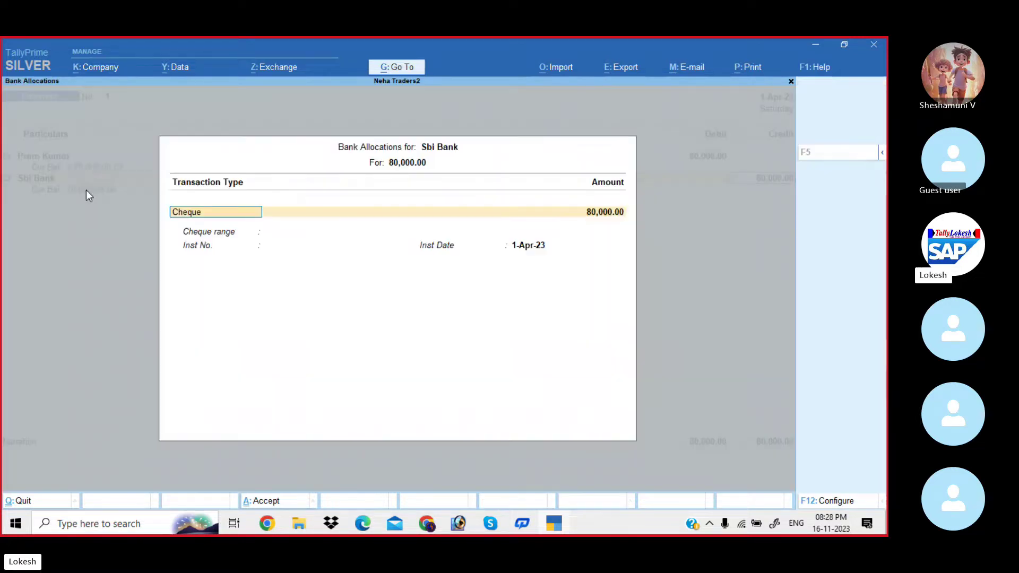
{"action": "key", "text": "Return"}
{"action": "key", "text": "Return"}
{"action": "key", "text": "Return"}
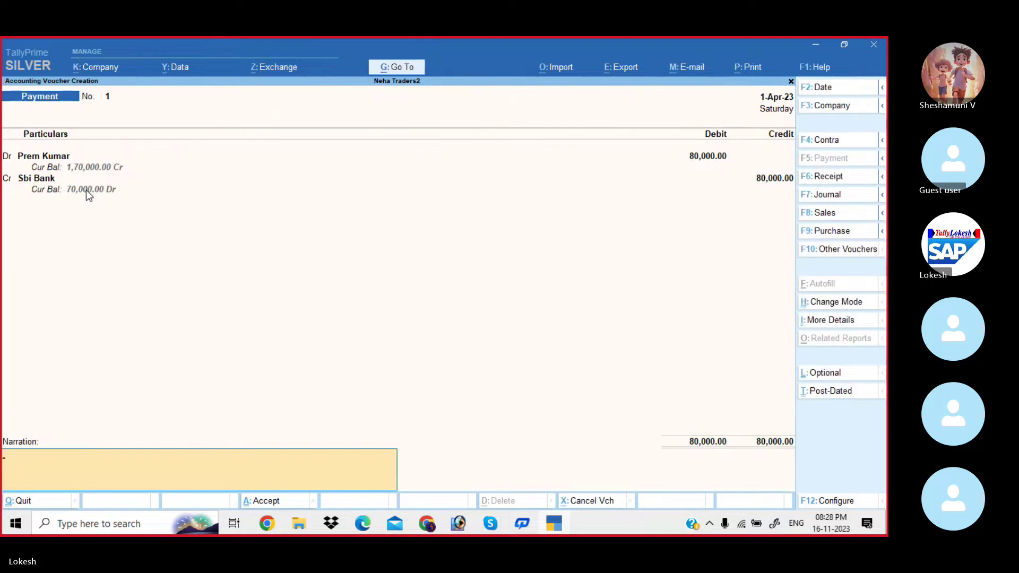
Save the supplier payment and scan the problem sheet's later items.
{"action": "key", "text": "Return"}
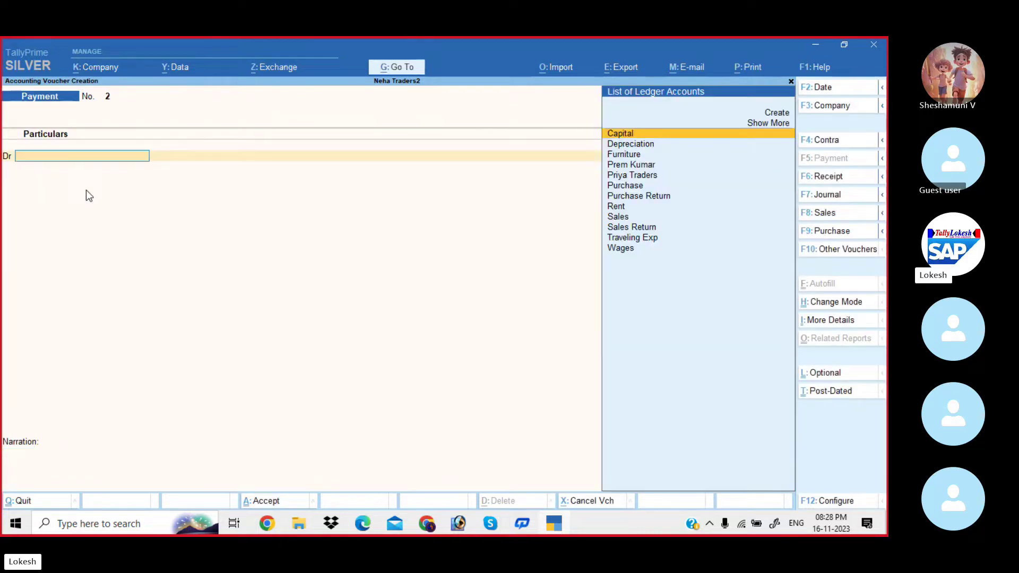
{"action": "key", "text": "alt+Tab"}
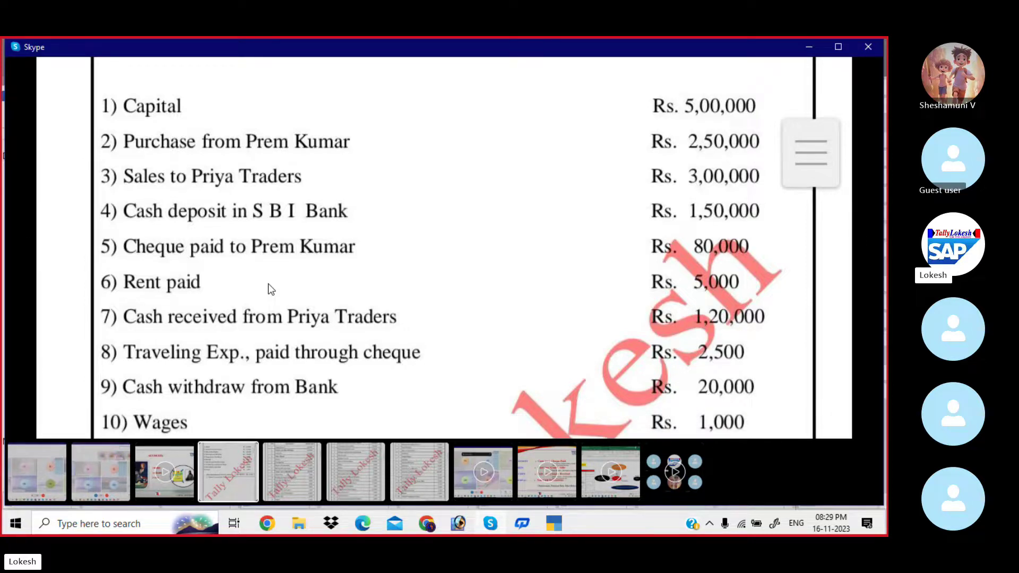
{"action": "left_click_drag", "start_coordinate": [341, 263], "coordinate": [338, 205]}
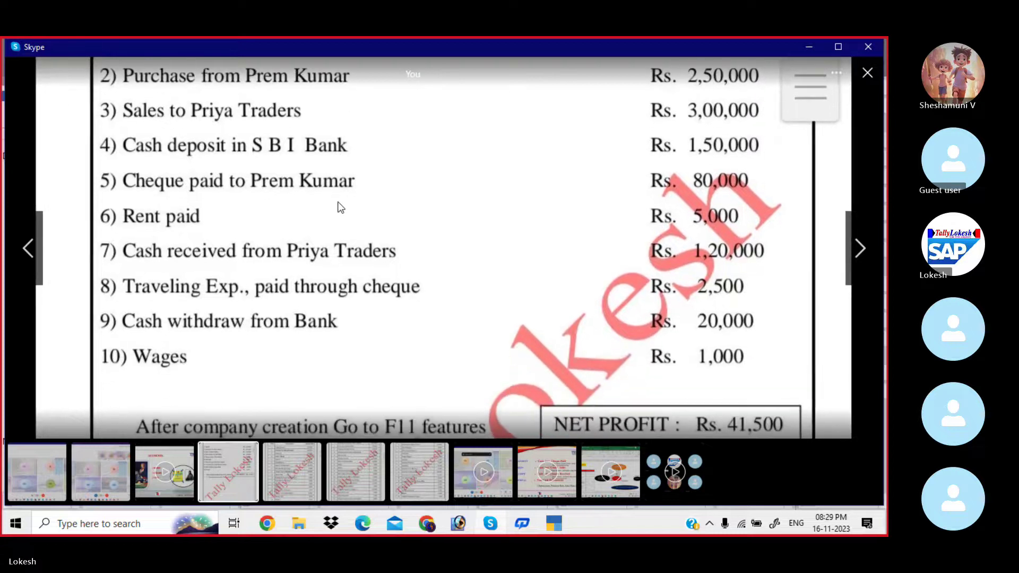
{"action": "key", "text": "alt+Tab"}
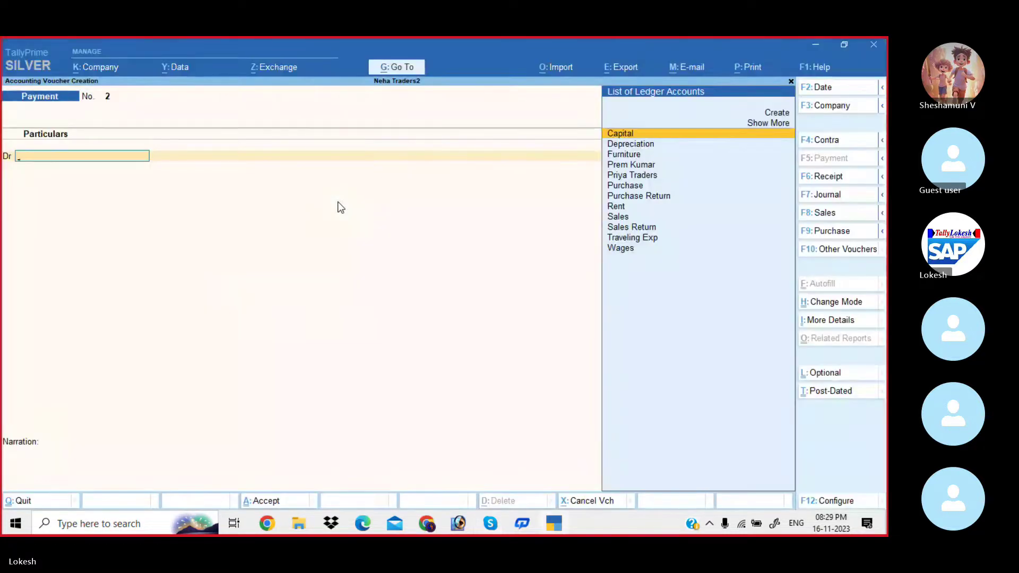
Record Payment No. 2 debiting Rent 5,000 and crediting Cash.
{"action": "type", "text": "Rent"}
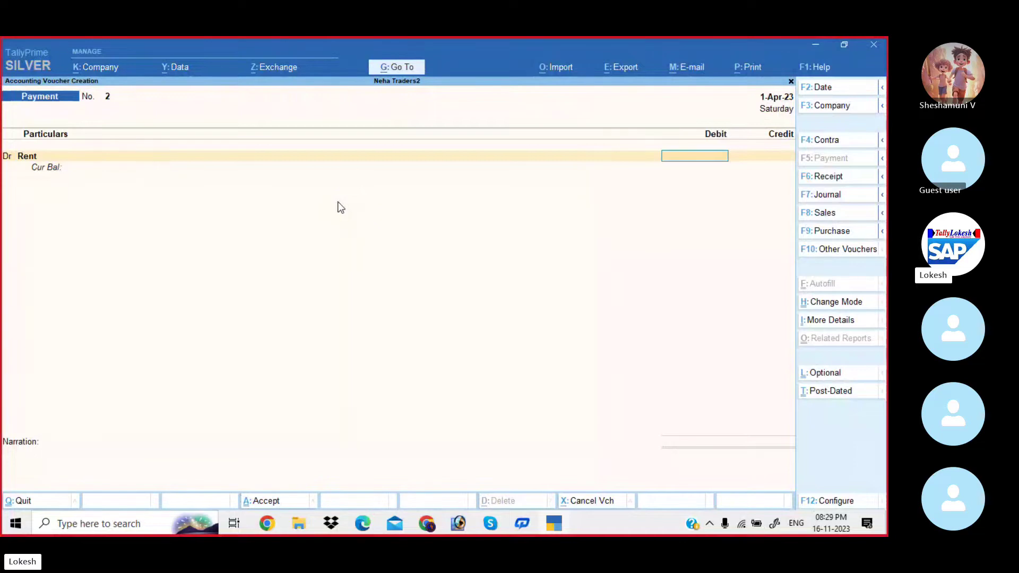
{"action": "key", "text": "alt+Tab"}
{"action": "key", "text": "alt+Tab"}
{"action": "type", "text": "5000"}
{"action": "key", "text": "Return"}
{"action": "key", "text": "Return"}
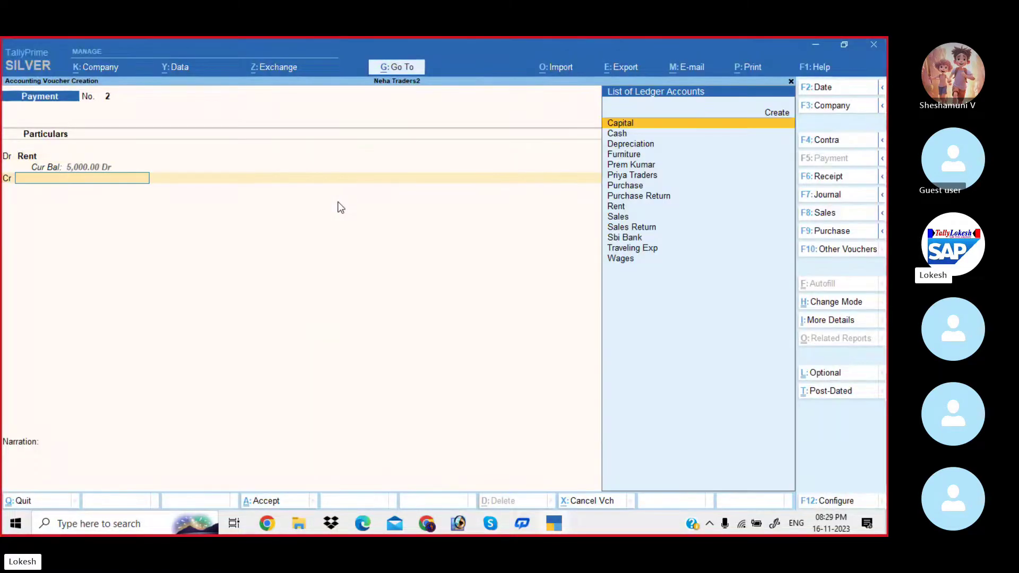
{"action": "key", "text": "Down"}
{"action": "key", "text": "Return"}
{"action": "key", "text": "Return"}
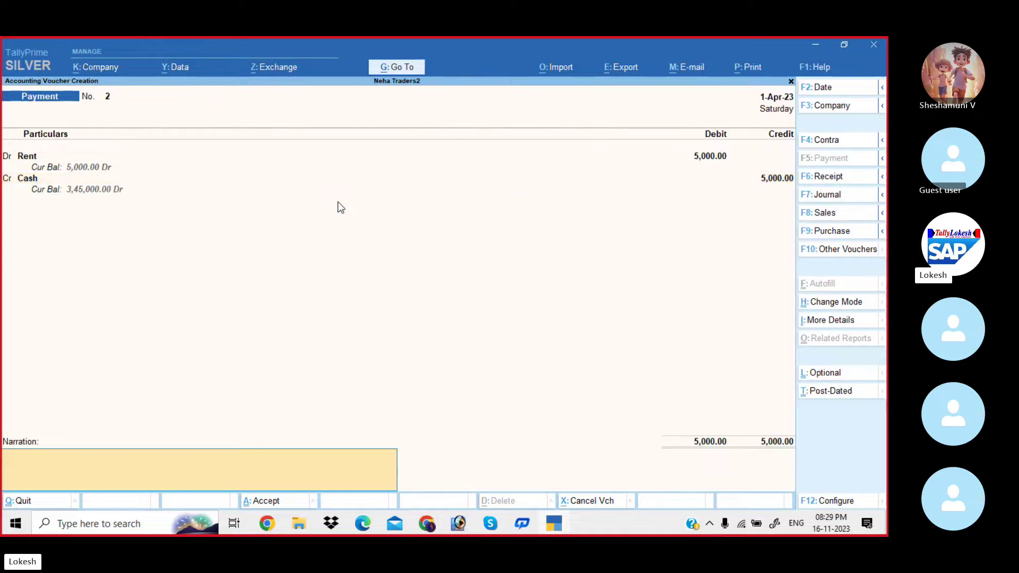
{"action": "key", "text": "Return"}
{"action": "key", "text": "Return"}
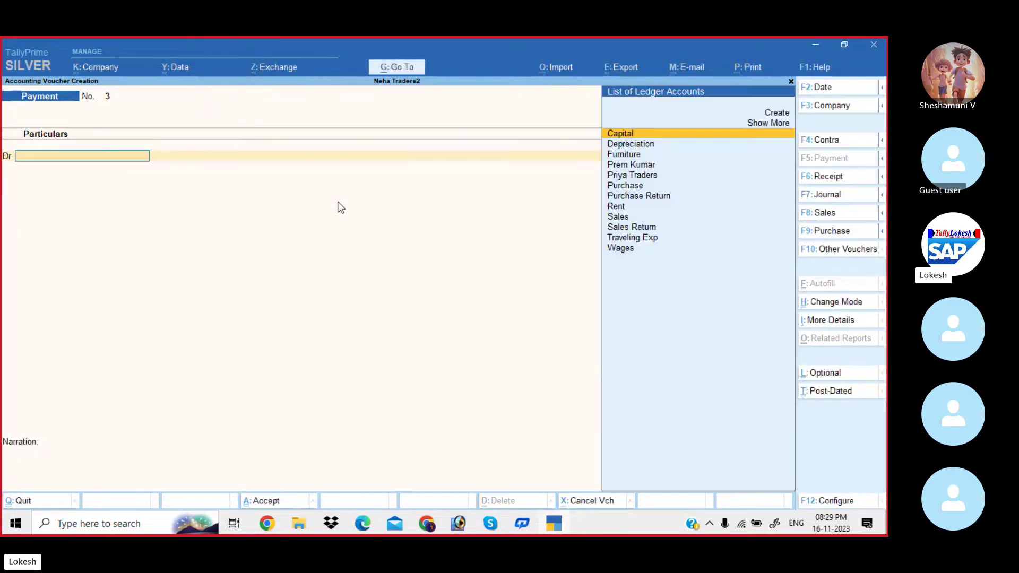
{"action": "key", "text": "alt+Tab"}
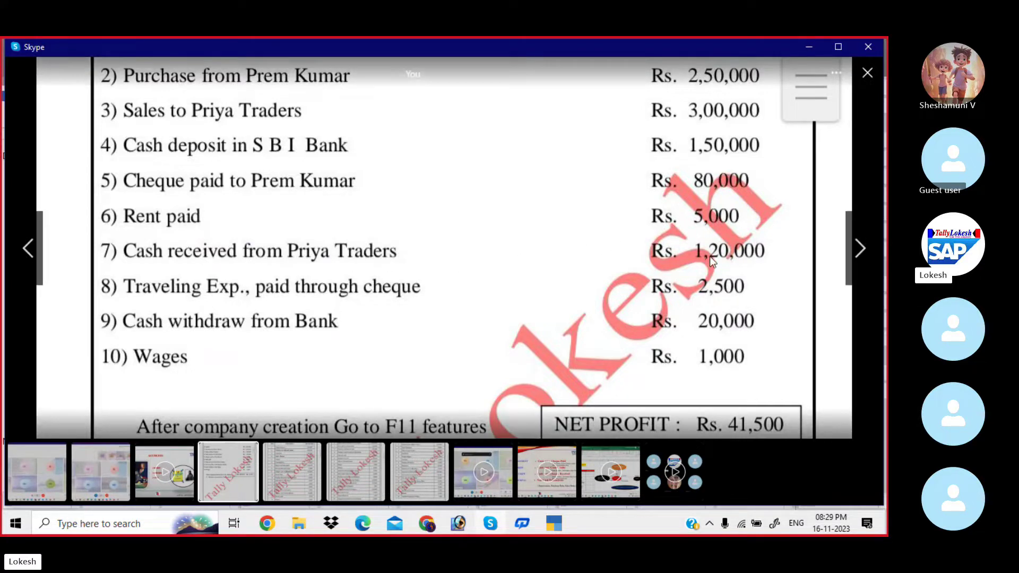
Adjust the problem sheet view to show items 3 to 10.
{"action": "key", "text": "alt"}
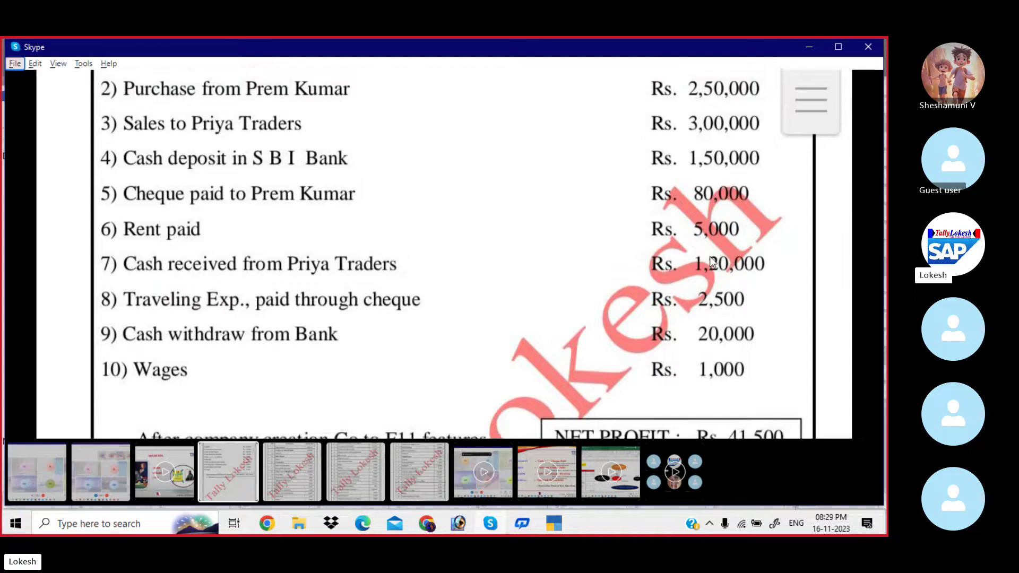
{"action": "left_click", "coordinate": [555, 252]}
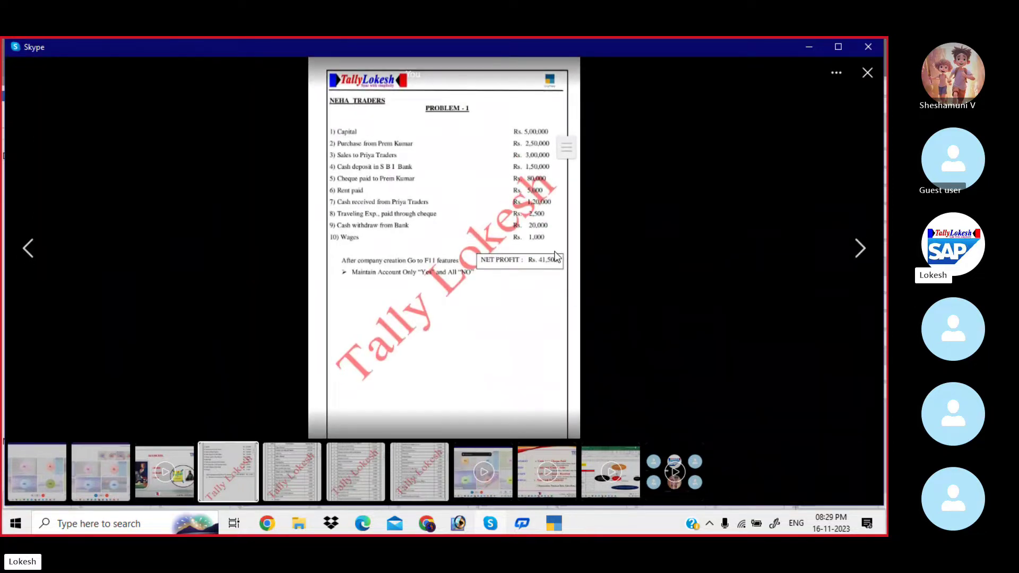
{"action": "scroll", "coordinate": [556, 256], "scroll_direction": "up", "scroll_amount": 5}
{"action": "left_click_drag", "start_coordinate": [466, 176], "coordinate": [457, 300]}
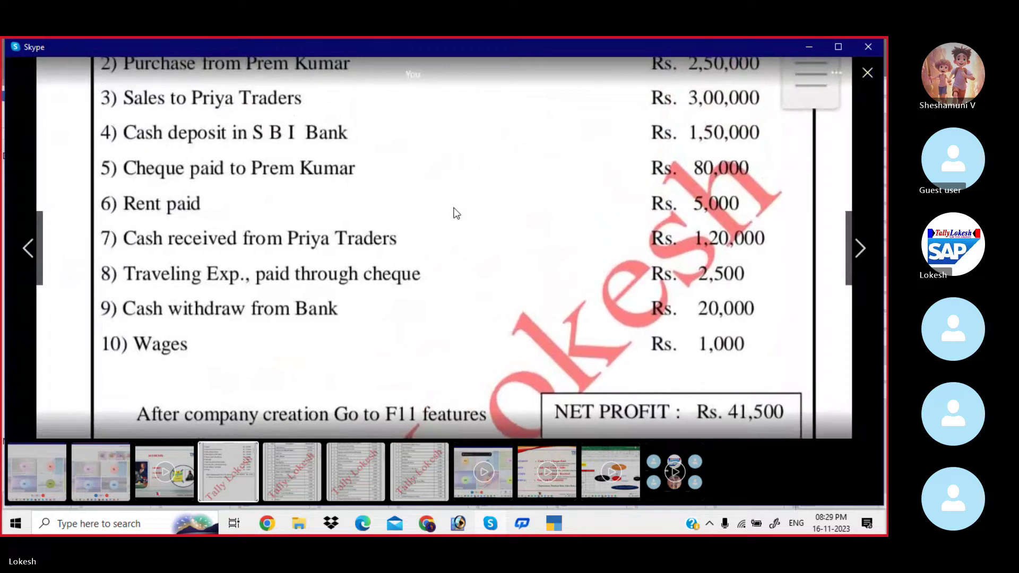
{"action": "key", "text": "alt+Tab"}
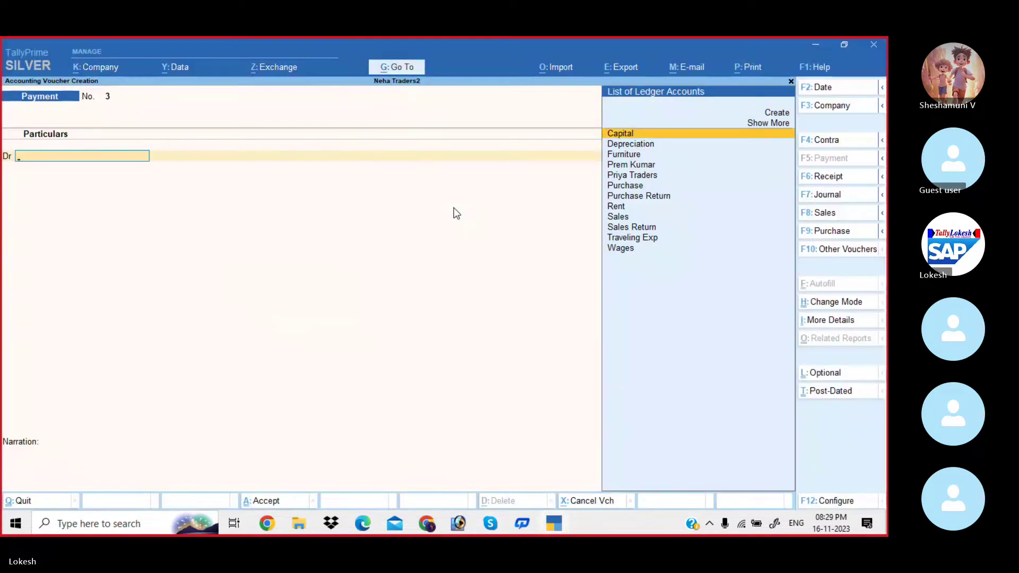
Start a Receipt voucher crediting the customer's ledger 1,20,000.
{"action": "left_click", "coordinate": [841, 180]}
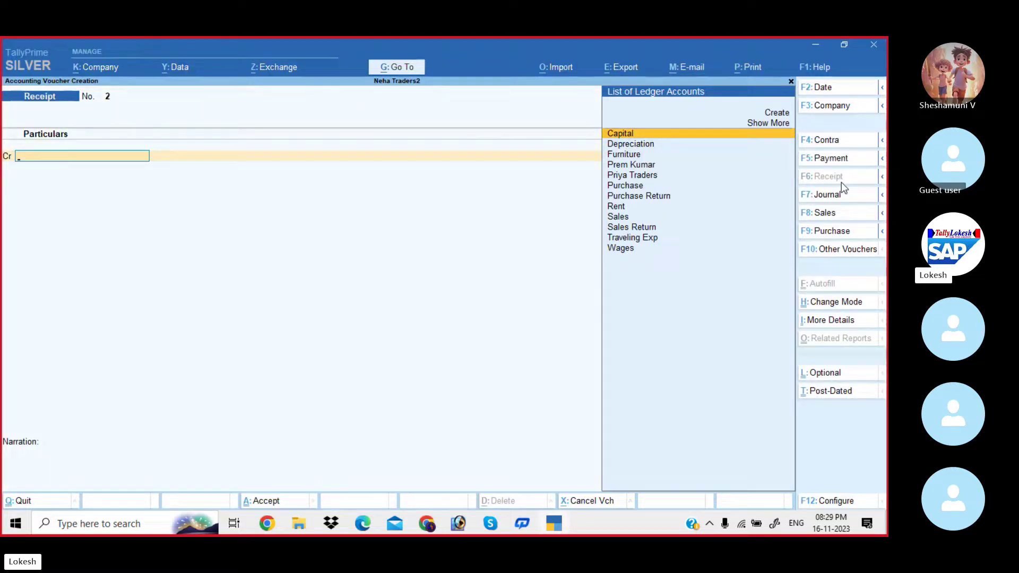
{"action": "type", "text": "Pr"}
{"action": "key", "text": "Return"}
{"action": "key", "text": "Down"}
{"action": "key", "text": "Down"}
{"action": "key", "text": "Return"}
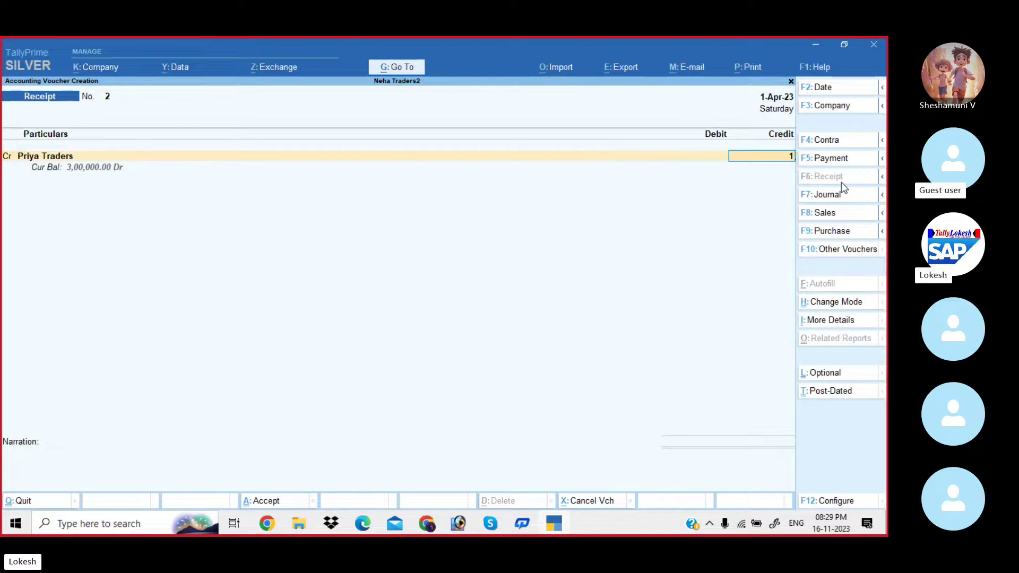
{"action": "type", "text": "120000"}
{"action": "key", "text": "Return"}
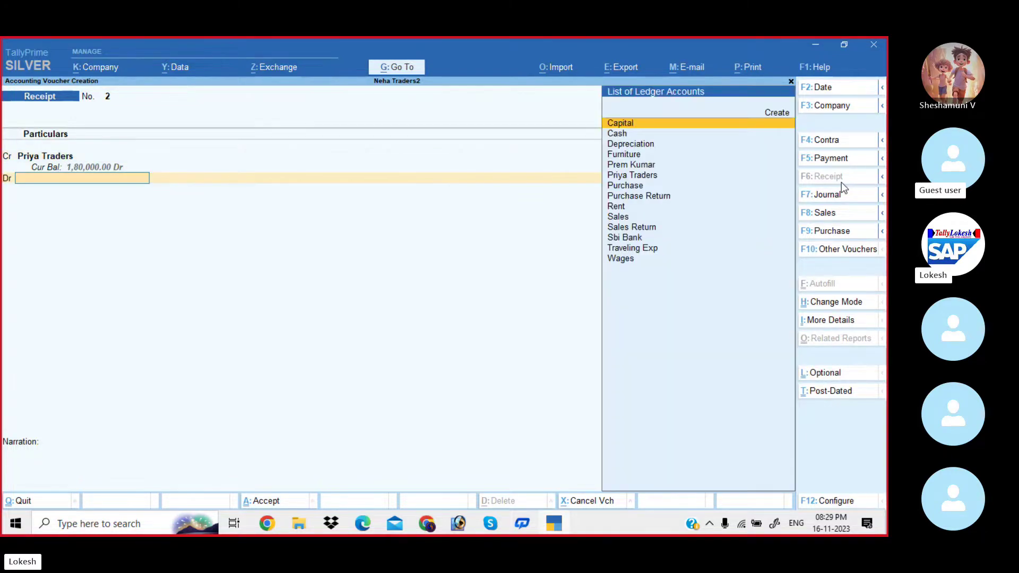
Debit Cash 1,20,000 and save the receipt without narration.
{"action": "key", "text": "Down"}
{"action": "key", "text": "Return"}
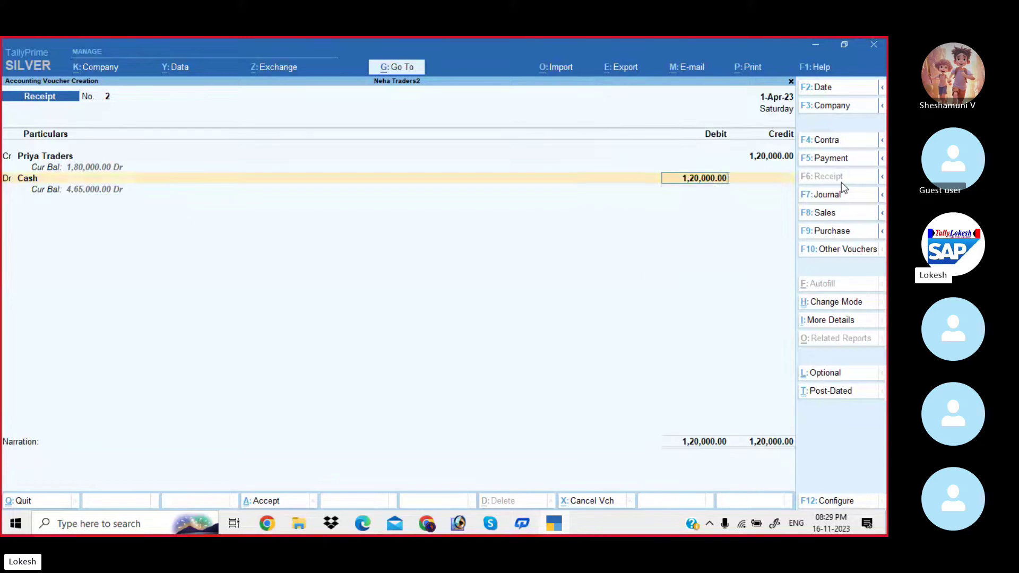
{"action": "key", "text": "Return"}
{"action": "key", "text": "Return"}
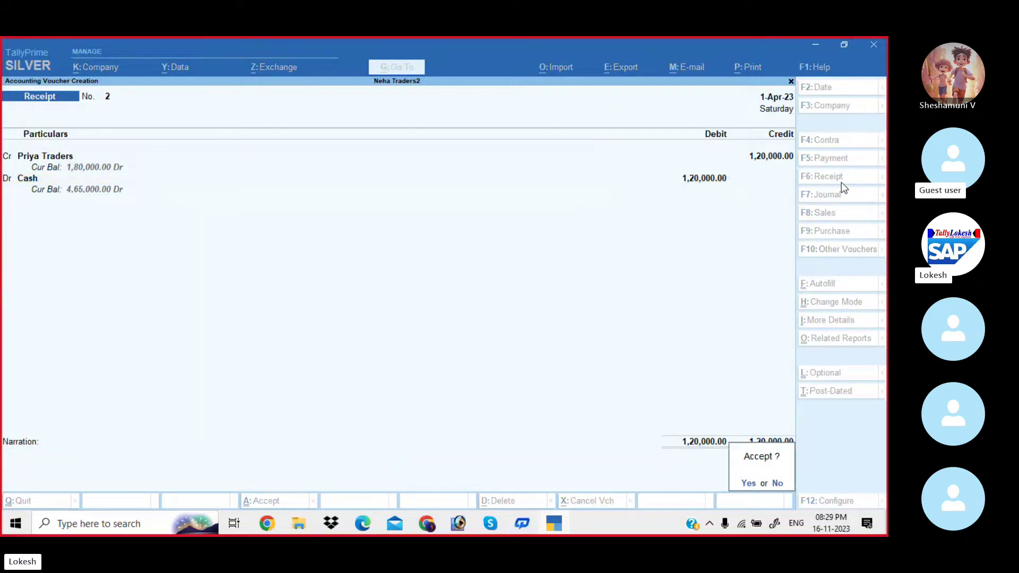
{"action": "key", "text": "Return"}
{"action": "key", "text": "alt+Tab"}
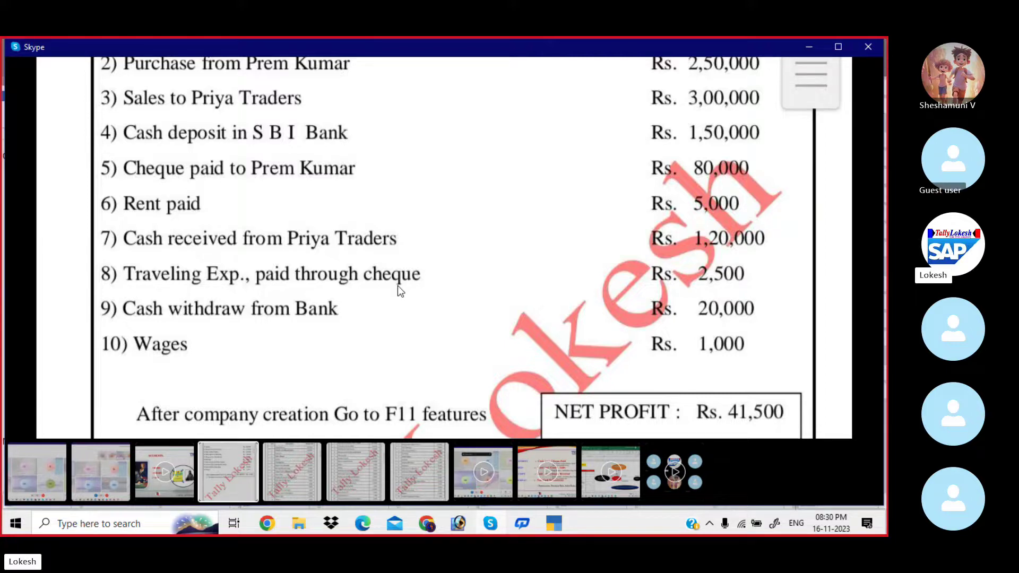
Credit Traveling Exp with 2,500 on Receipt voucher No. 3.
{"action": "key", "text": "alt+Tab"}
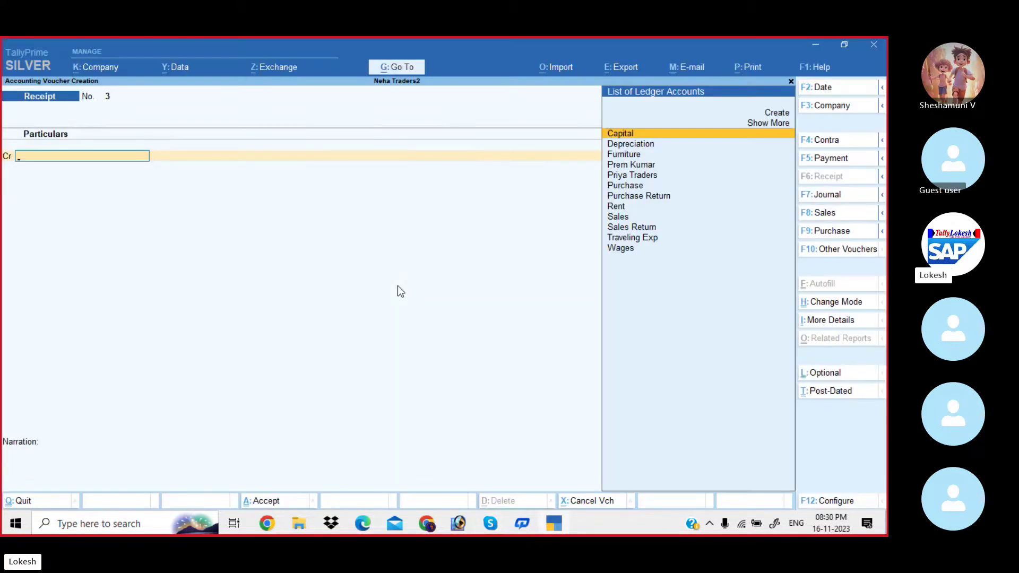
{"action": "type", "text": "Tr"}
{"action": "key", "text": "Return"}
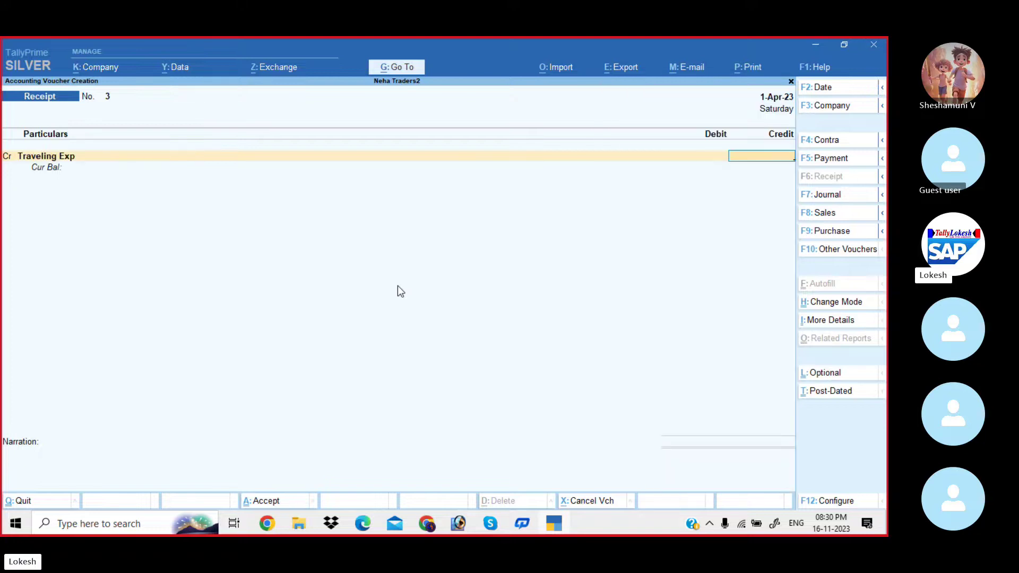
{"action": "key", "text": "alt+Tab"}
{"action": "key", "text": "alt+Tab"}
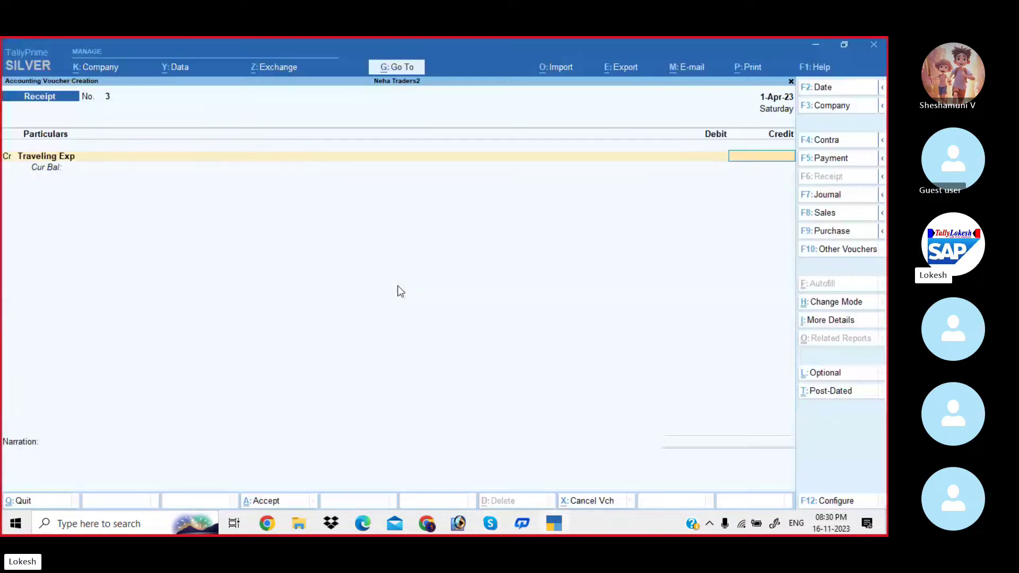
{"action": "type", "text": "2500"}
{"action": "key", "text": "Return"}
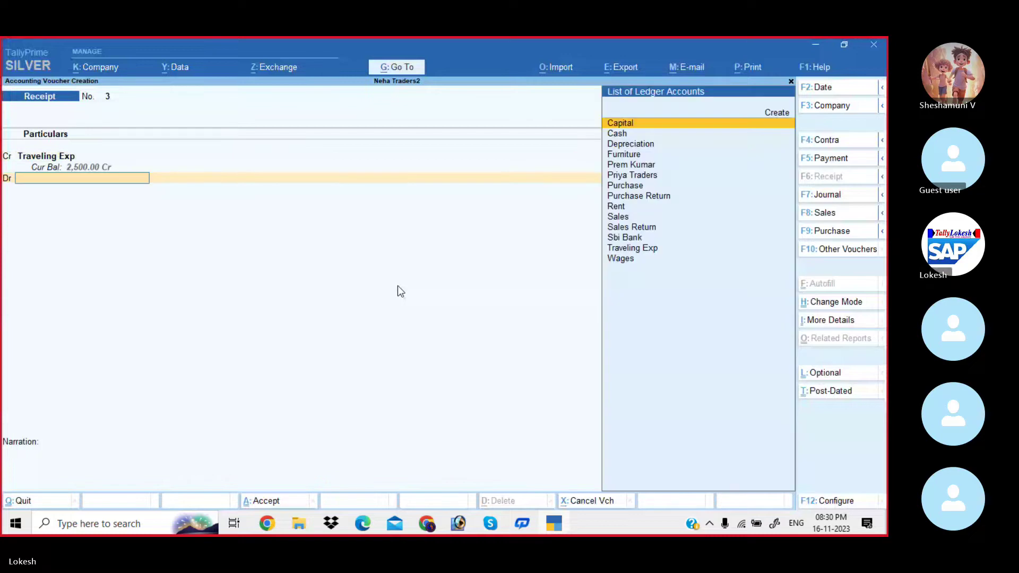
Debit Sbi Bank 2,500 with cheque details and save the receipt.
{"action": "type", "text": "Sb"}
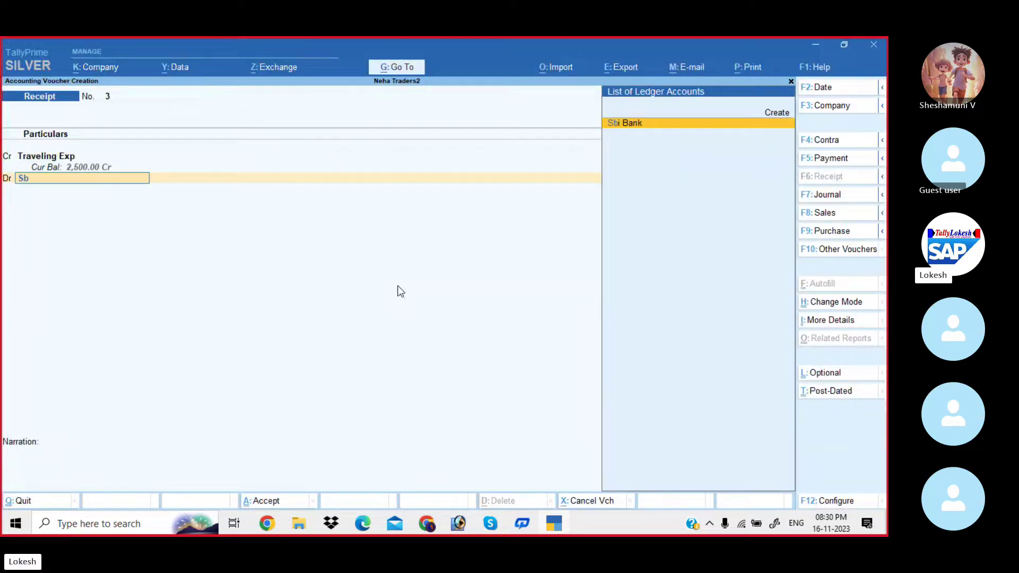
{"action": "key", "text": "Return"}
{"action": "key", "text": "Return"}
{"action": "key", "text": "Return"}
{"action": "key", "text": "Return"}
{"action": "key", "text": "Return"}
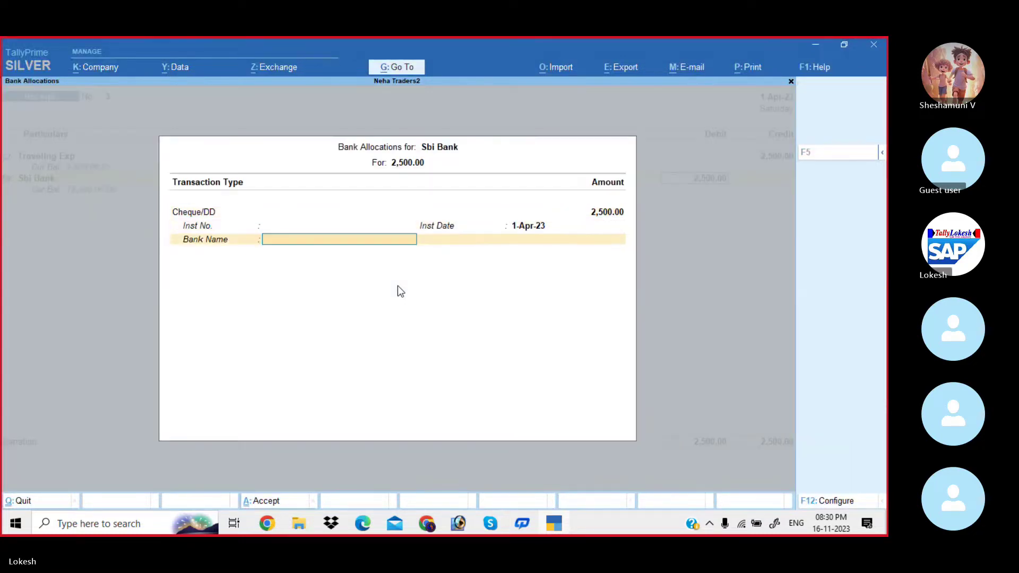
{"action": "key", "text": "Return"}
{"action": "key", "text": "Return"}
{"action": "key", "text": "Return"}
{"action": "key", "text": "Return"}
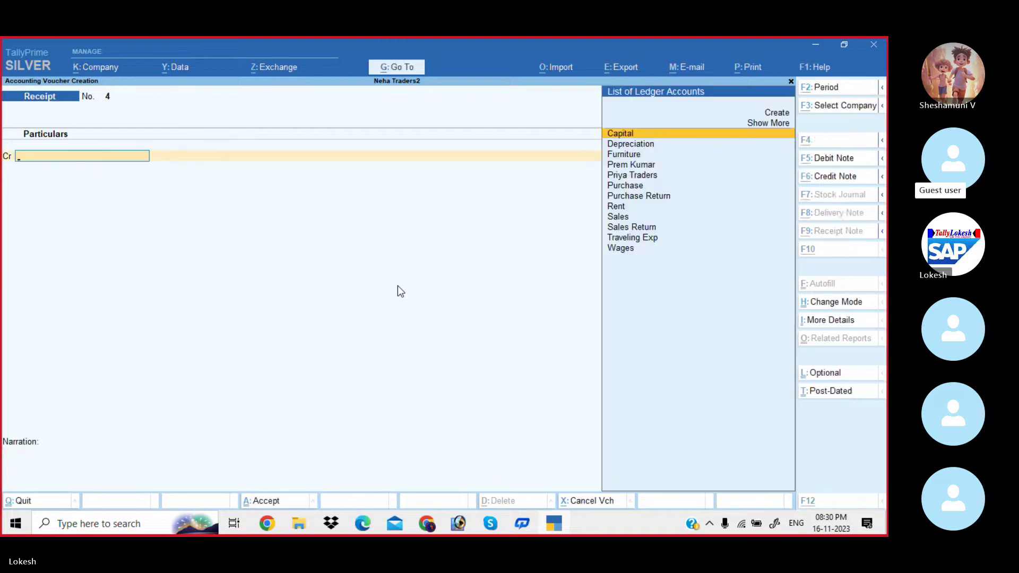
{"action": "key", "text": "alt+Tab"}
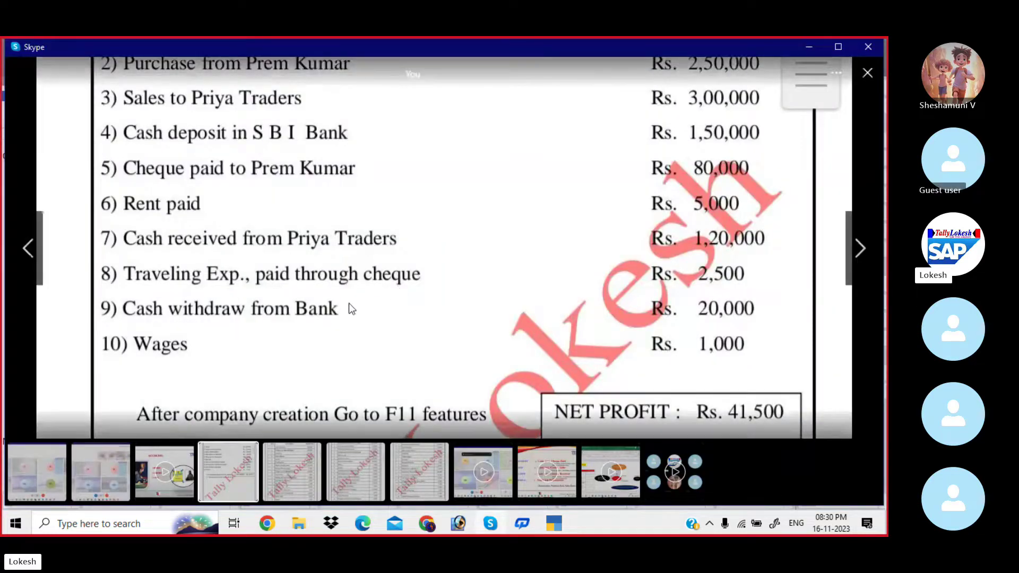
{"action": "key", "text": "alt+Tab"}
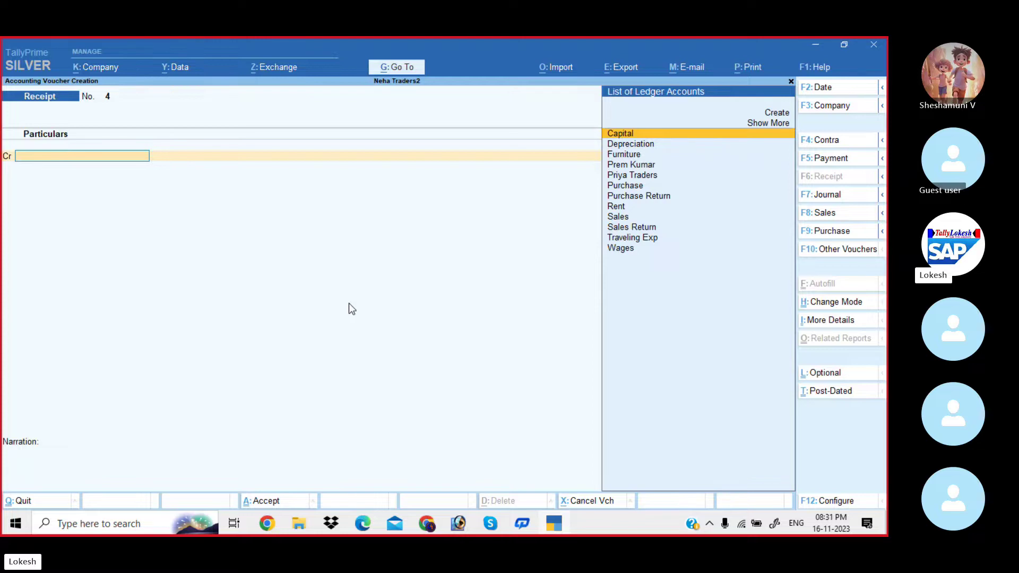
Start a contra voucher with Sbi Bank as the credited account.
{"action": "key", "text": "alt"}
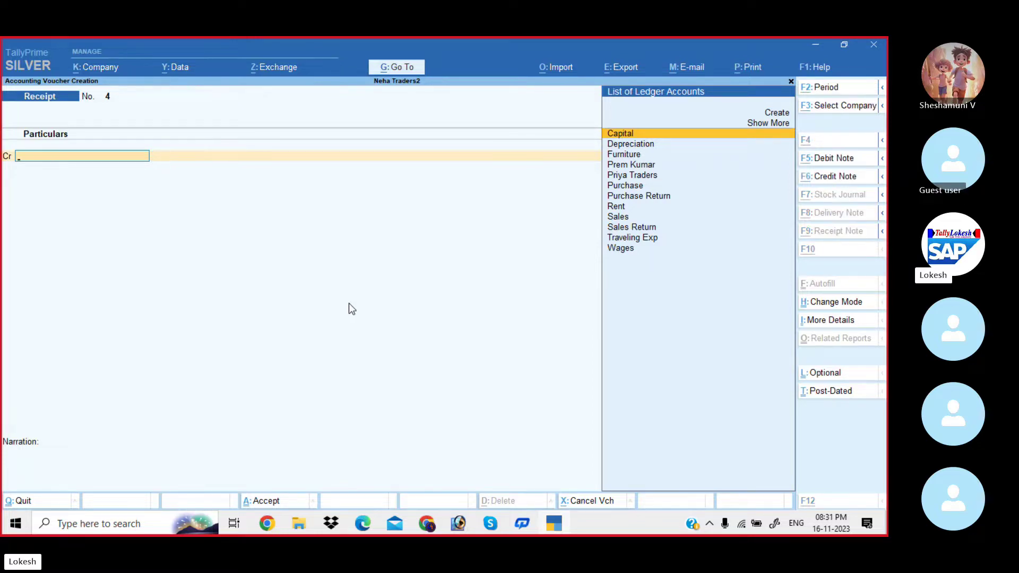
{"action": "key", "text": "alt+Tab"}
{"action": "key", "text": "alt+Tab"}
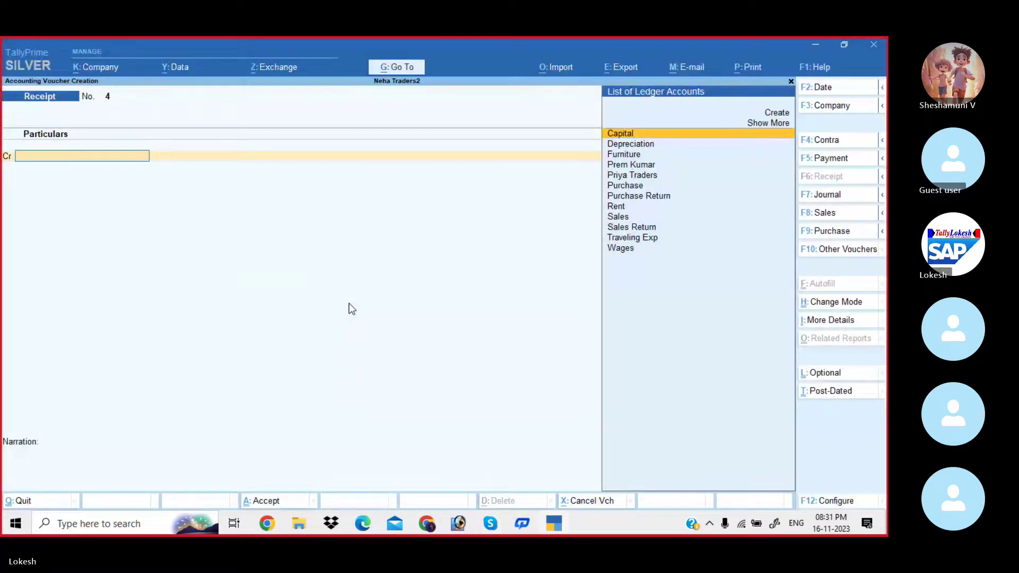
{"action": "left_click", "coordinate": [830, 142]}
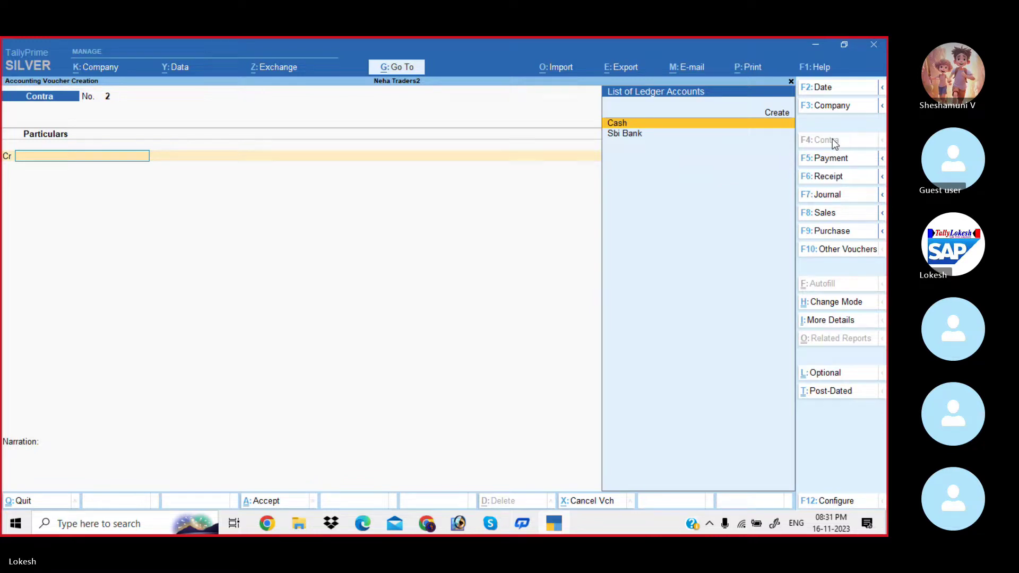
{"action": "key", "text": "Down"}
{"action": "key", "text": "Return"}
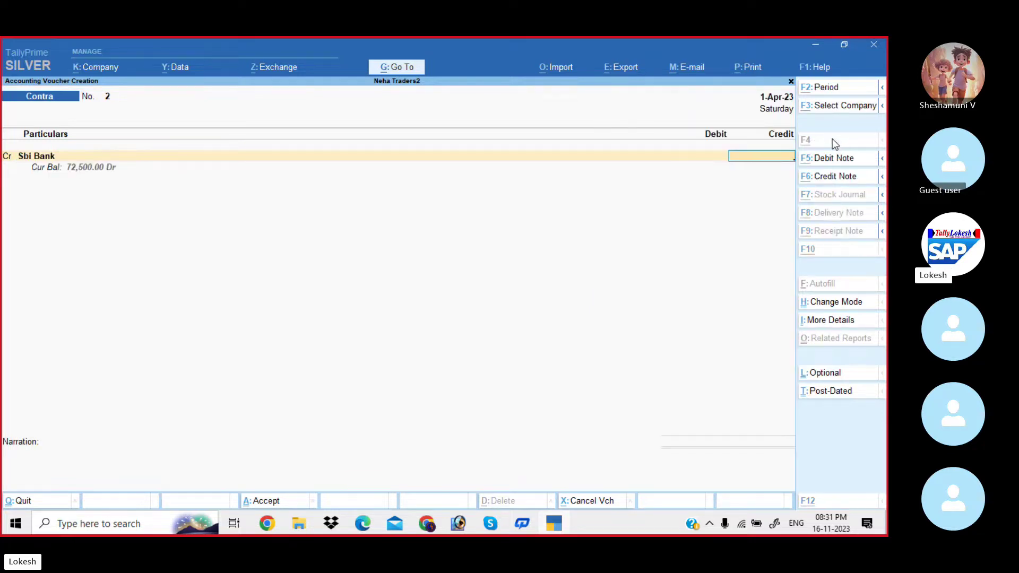
Credit 20,000, accept the cheque allocation, debit Cash and save contra voucher 2.
{"action": "key", "text": "alt+Tab"}
{"action": "key", "text": "alt+Tab"}
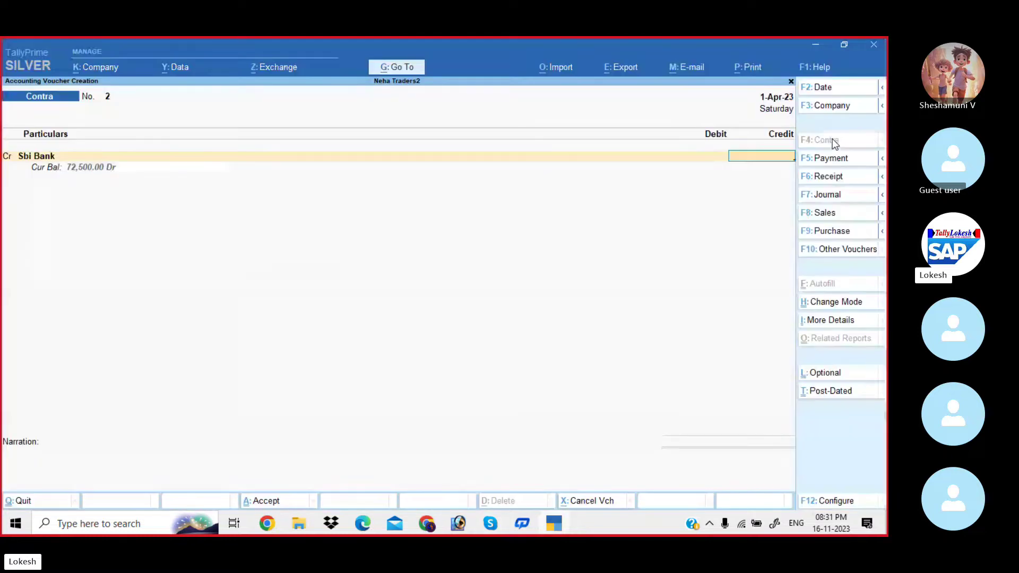
{"action": "type", "text": "20000"}
{"action": "key", "text": "Return"}
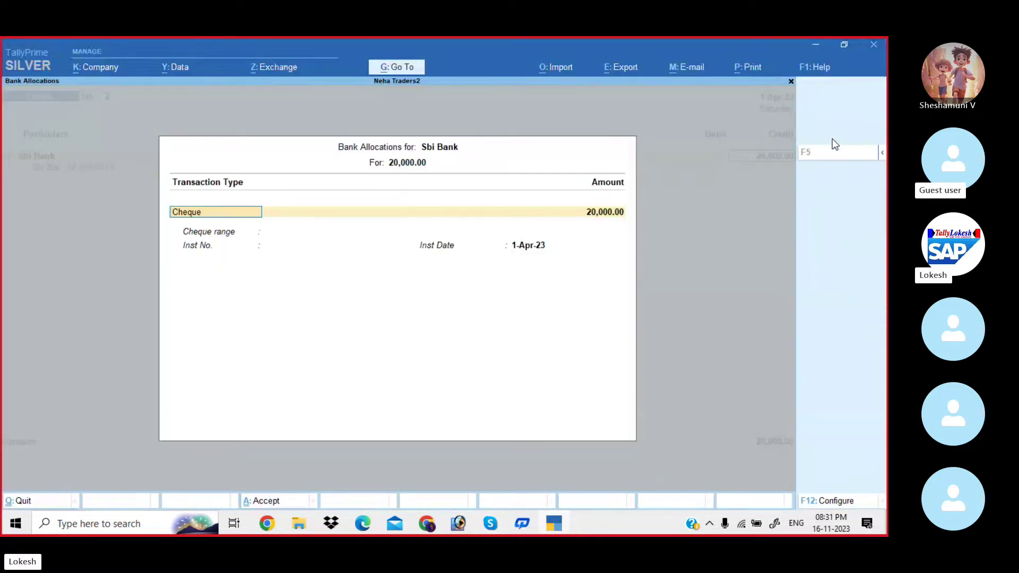
{"action": "key", "text": "Return"}
{"action": "key", "text": "Return"}
{"action": "key", "text": "Return"}
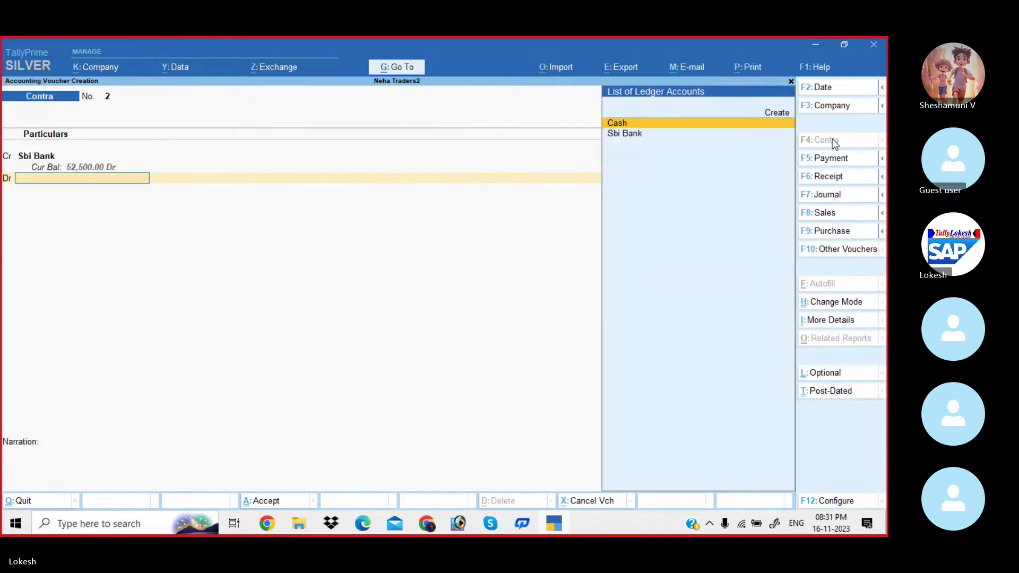
{"action": "key", "text": "Return"}
{"action": "key", "text": "Return"}
{"action": "key", "text": "Return"}
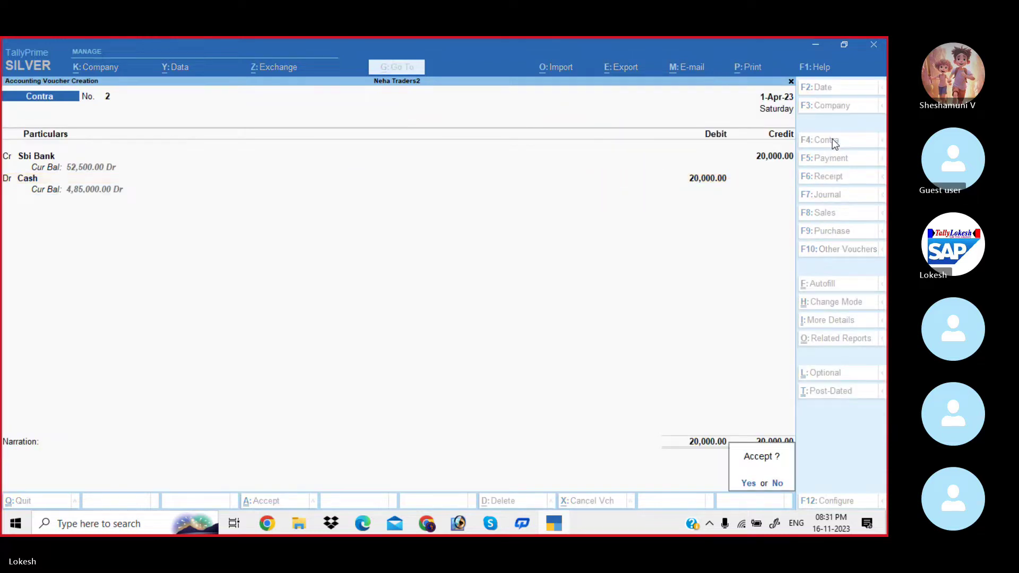
{"action": "key", "text": "Return"}
{"action": "key", "text": "alt+Tab"}
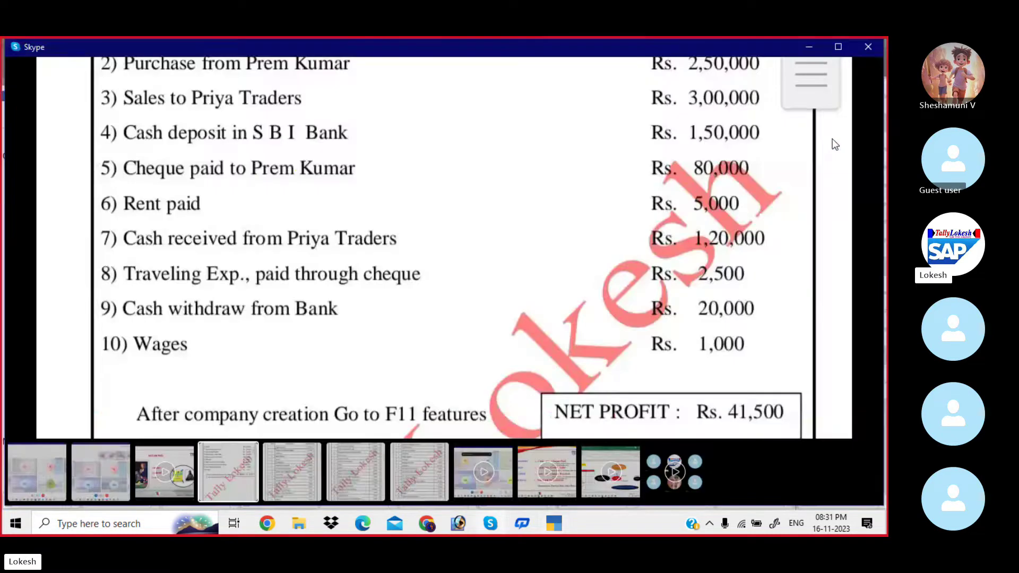
{"action": "key", "text": "alt+Tab"}
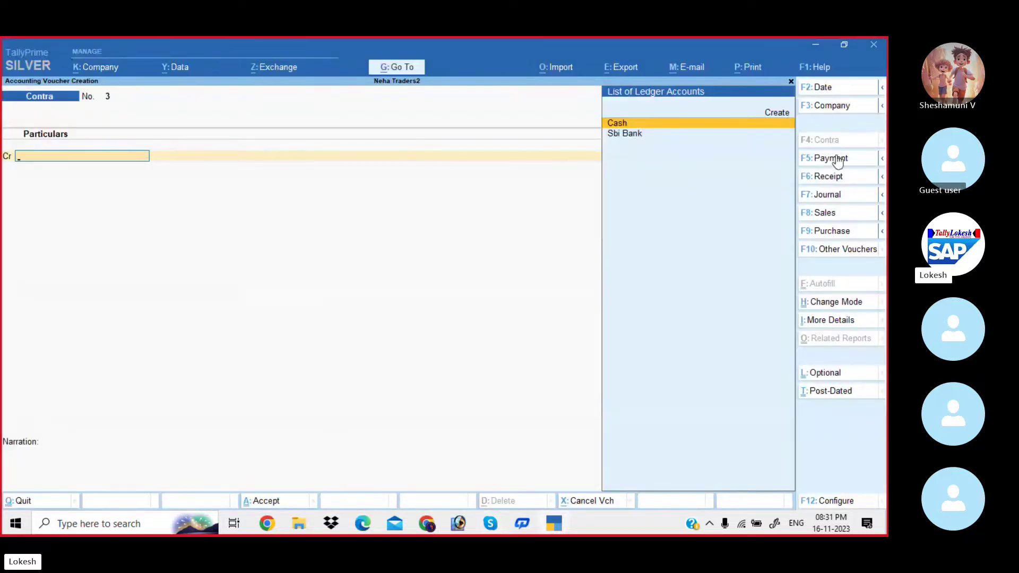
Debit Wages with 1,000 on a new payment voucher.
{"action": "left_click", "coordinate": [837, 160]}
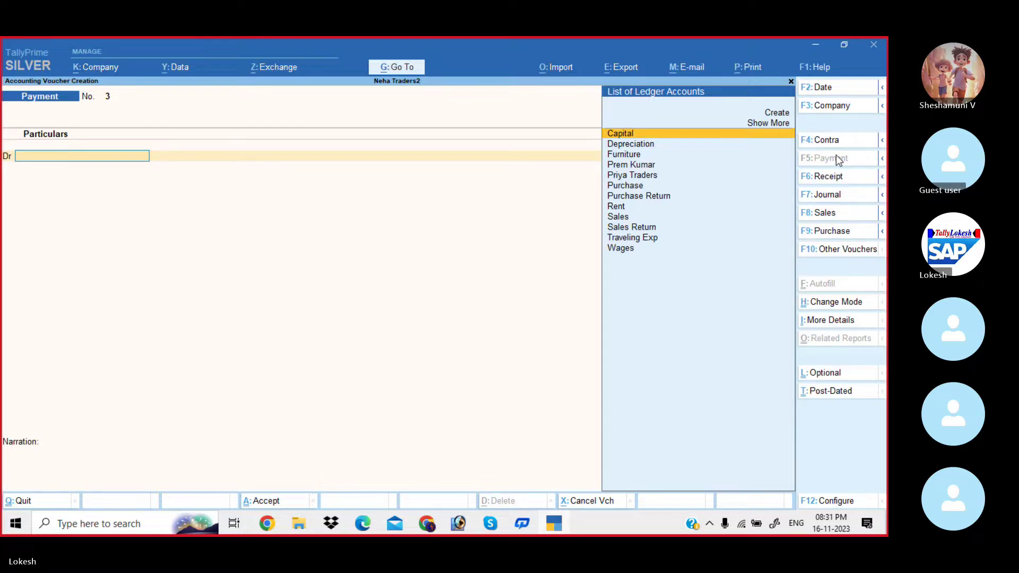
{"action": "type", "text": "w"}
{"action": "key", "text": "Return"}
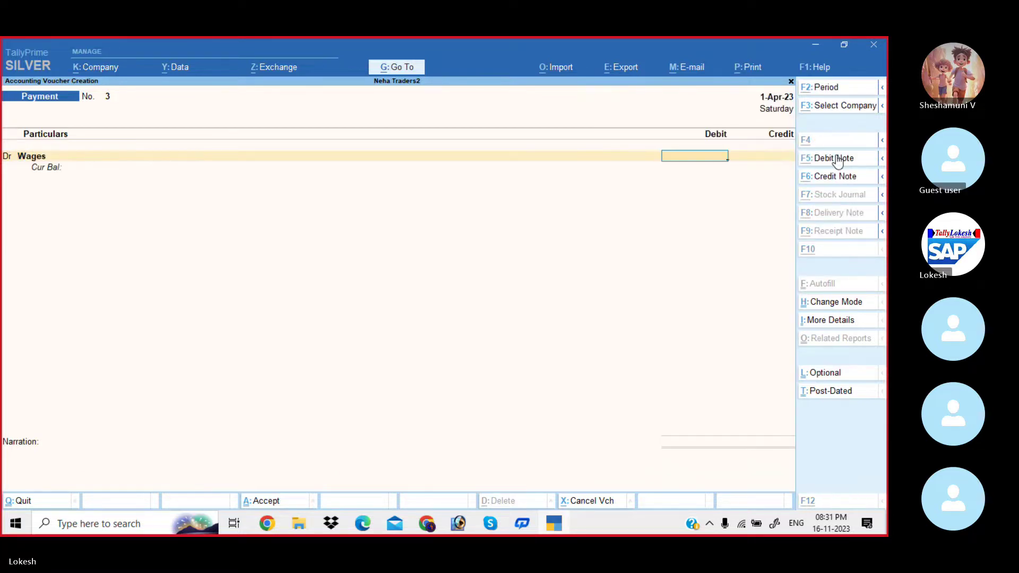
{"action": "key", "text": "alt+Tab"}
{"action": "key", "text": "alt+Tab"}
{"action": "type", "text": "1000"}
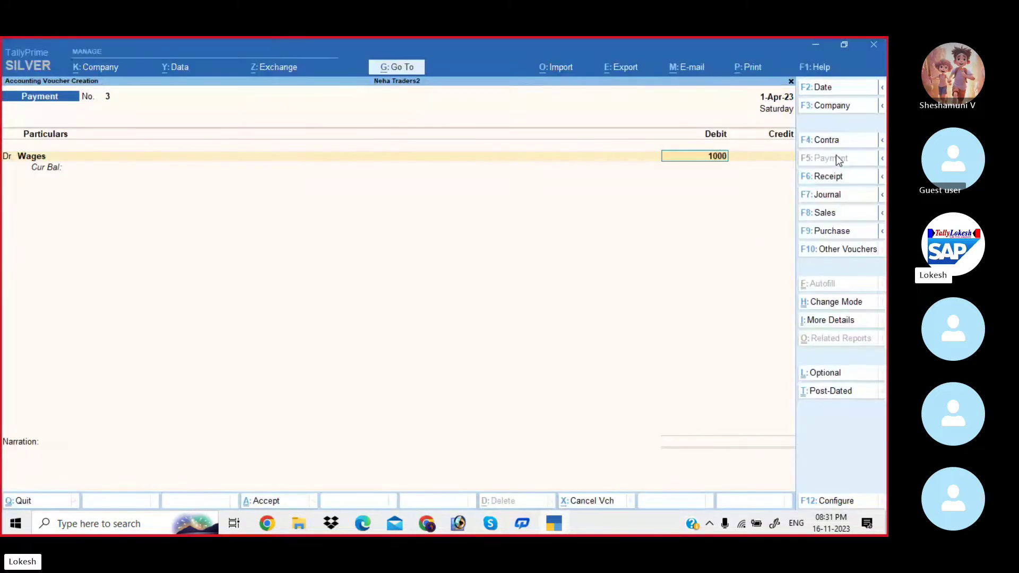
{"action": "key", "text": "Return"}
Credit Cash 1,000, save the wages payment, and quit to the Gateway of Tally.
{"action": "key", "text": "Down"}
{"action": "key", "text": "Return"}
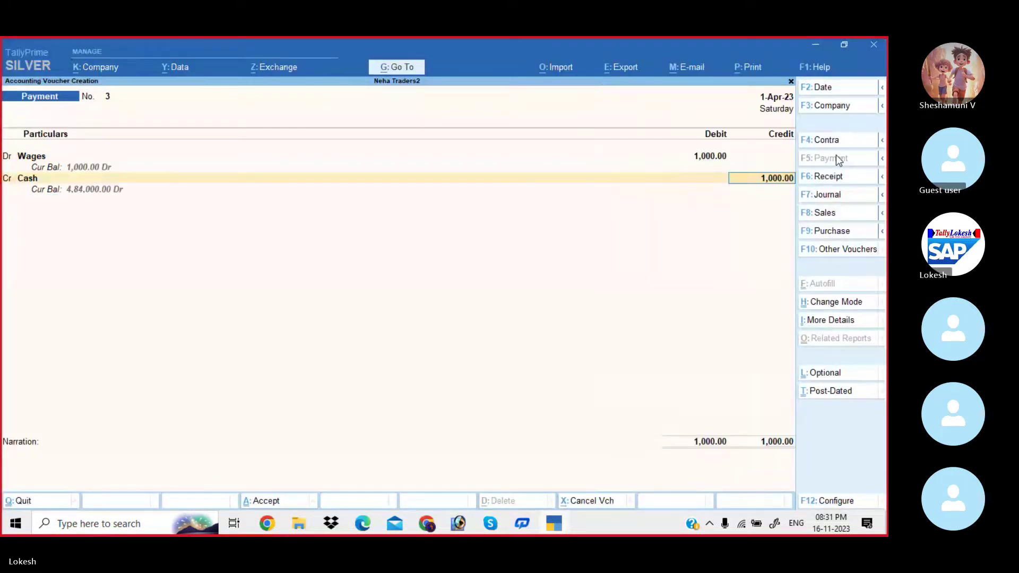
{"action": "key", "text": "Return"}
{"action": "key", "text": "Return"}
{"action": "key", "text": "y"}
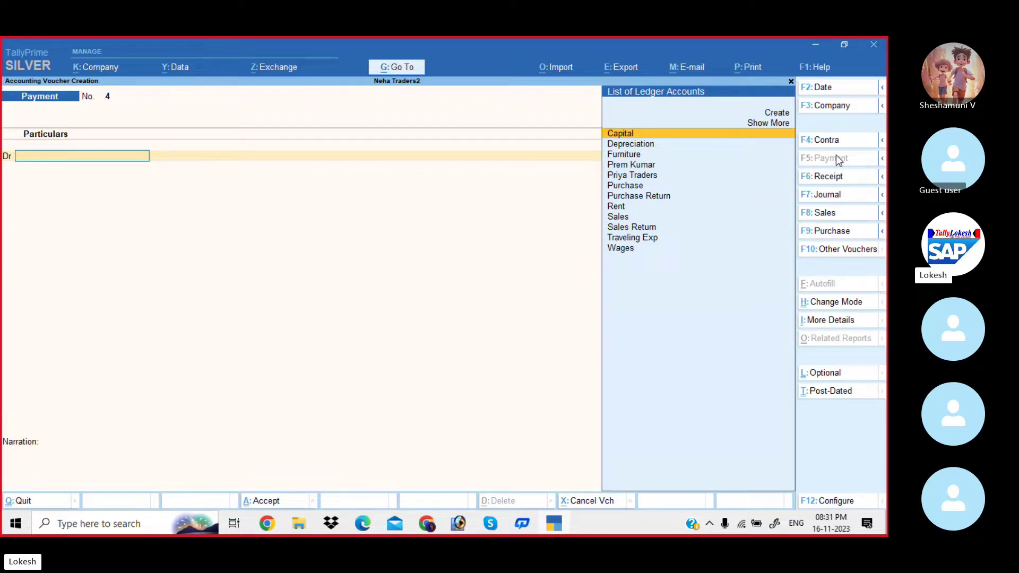
{"action": "key", "text": "Escape"}
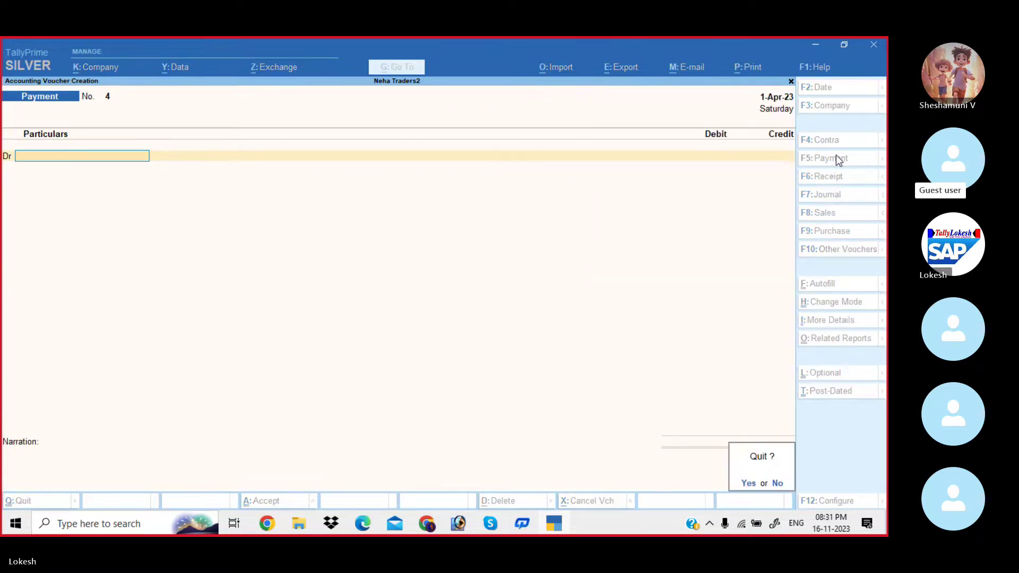
{"action": "key", "text": "Return"}
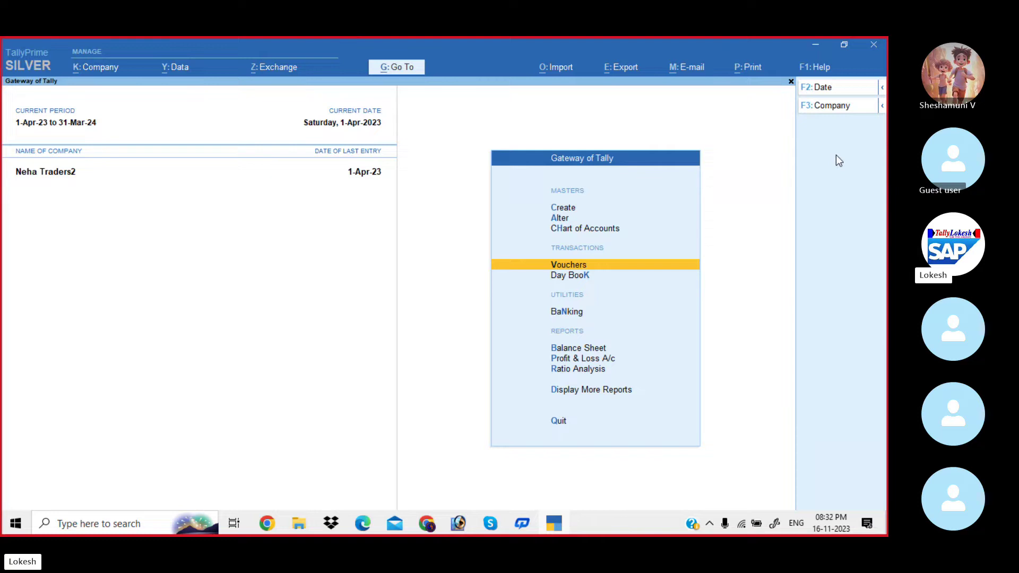
Review the day's vouchers in the Day Book.
{"action": "key", "text": "Down"}
{"action": "key", "text": "Return"}
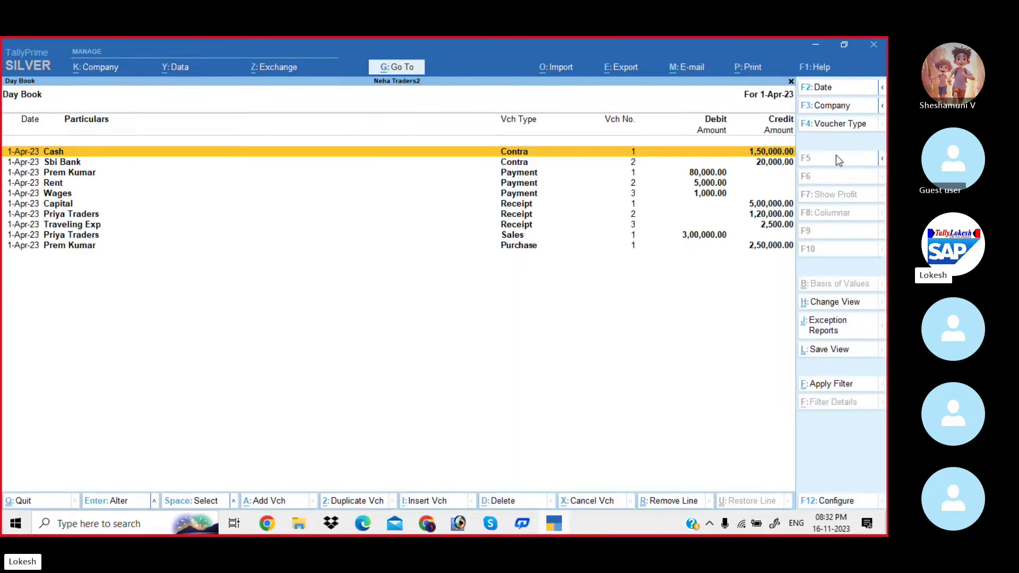
{"action": "key", "text": "Down"}
{"action": "key", "text": "Down"}
{"action": "key", "text": "Down"}
{"action": "key", "text": "Down"}
{"action": "key", "text": "Down"}
{"action": "key", "text": "Down"}
{"action": "key", "text": "Down"}
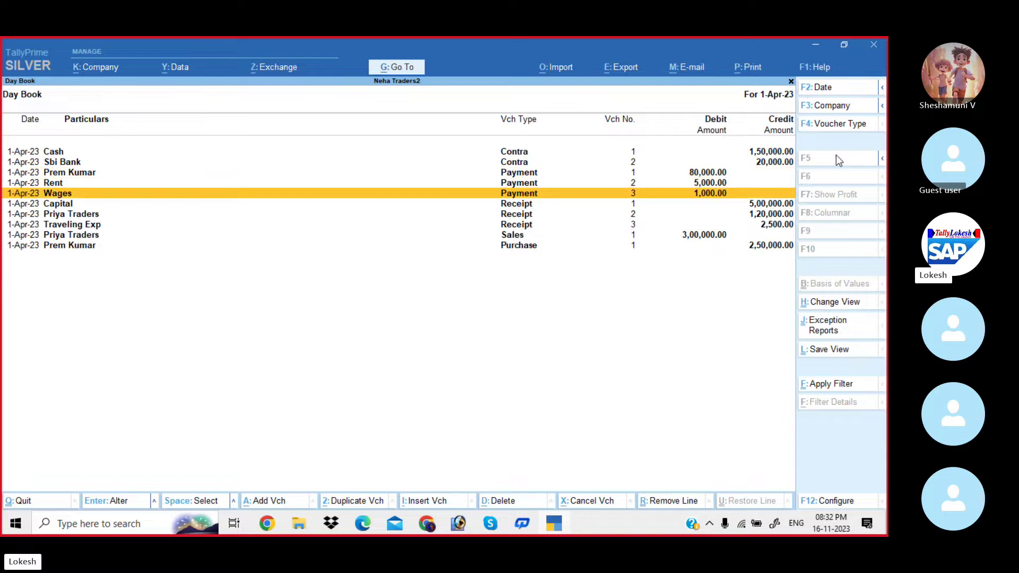
{"action": "key", "text": "Down"}
{"action": "key", "text": "Down"}
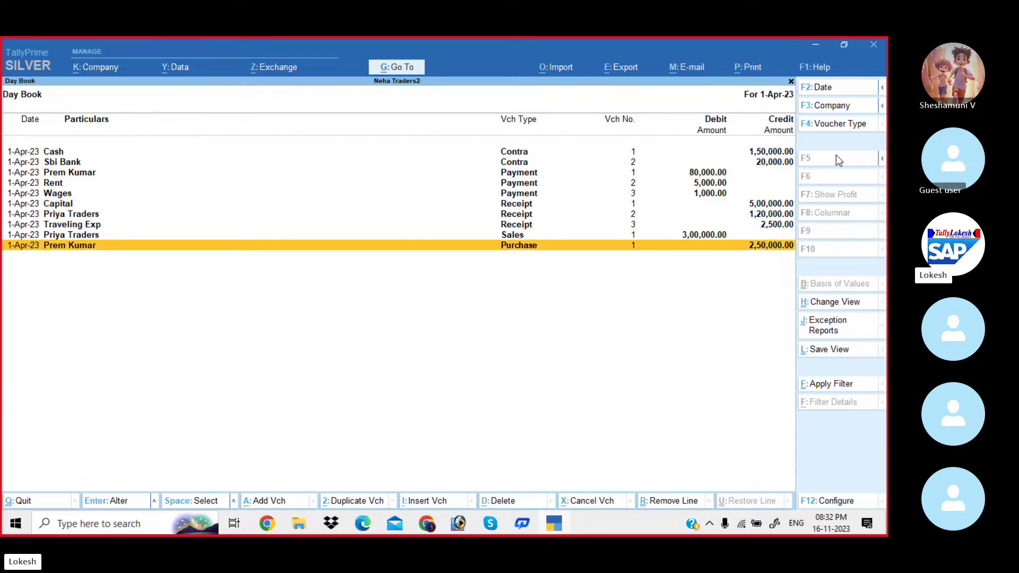
{"action": "key", "text": "Escape"}
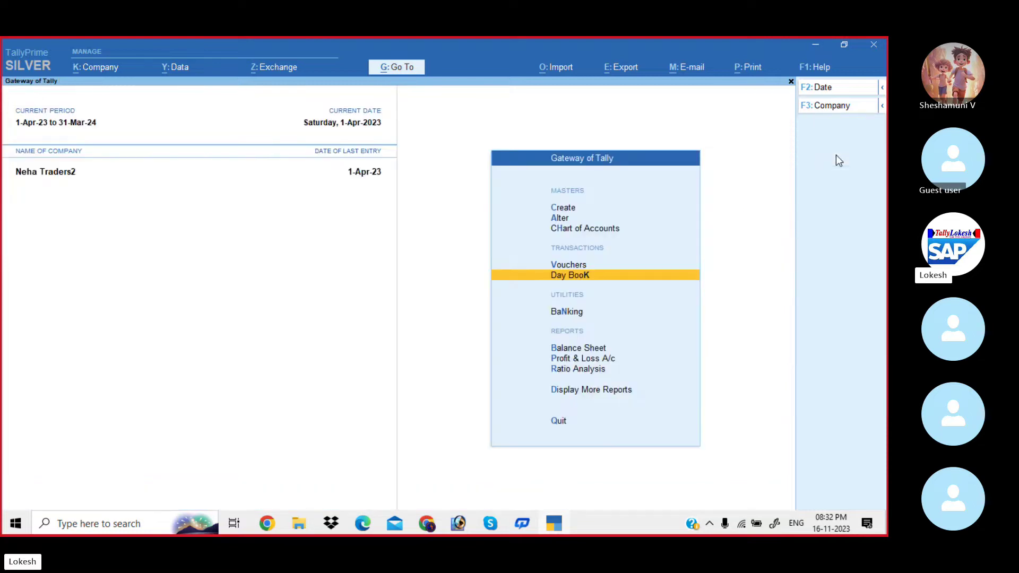
Open detailed Profit & Loss and drill into Traveling Exp's 2,500 Cr monthly summary.
{"action": "key", "text": "Down"}
{"action": "key", "text": "Down"}
{"action": "key", "text": "Down"}
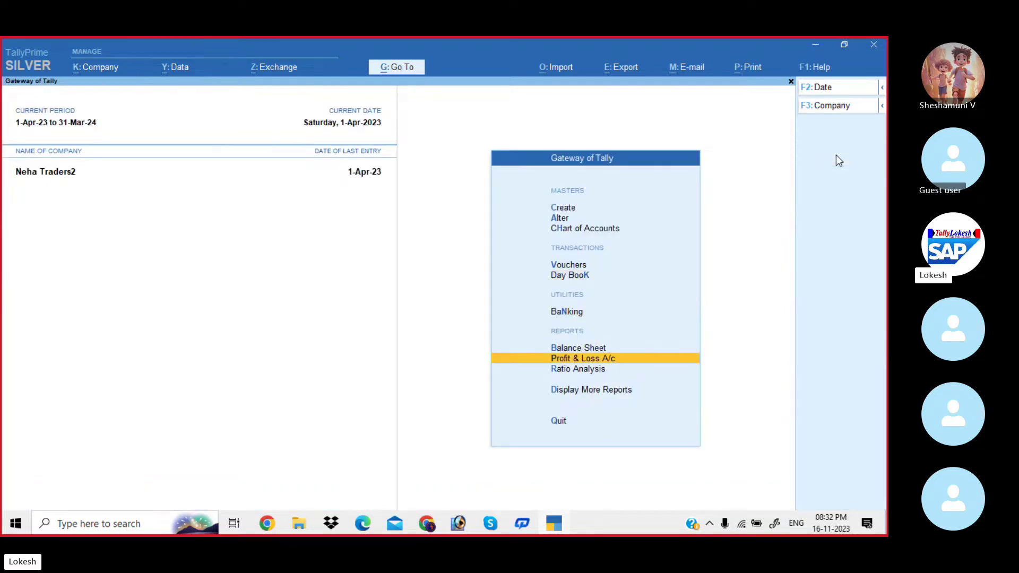
{"action": "key", "text": "Return"}
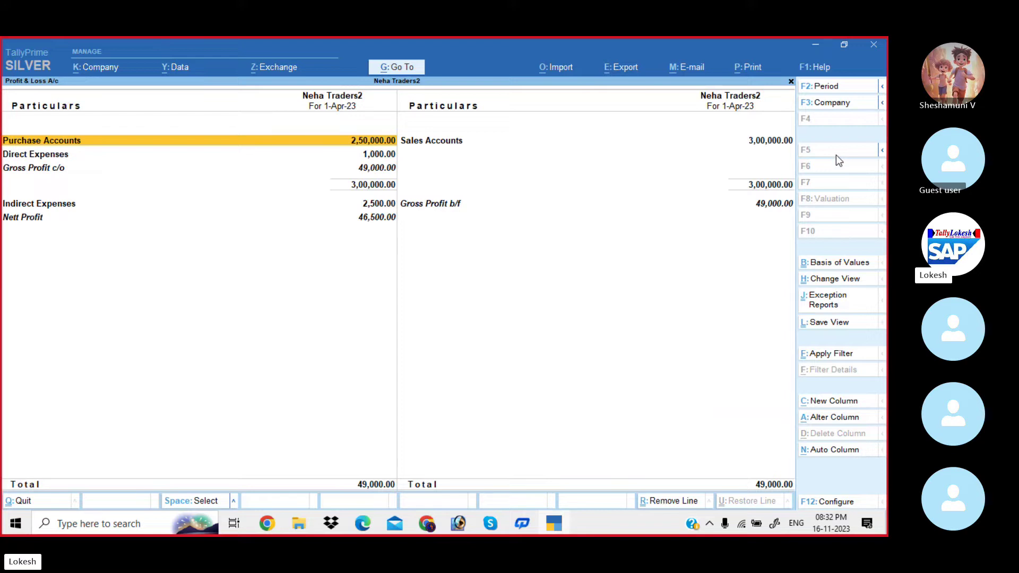
{"action": "left_click", "coordinate": [836, 154]}
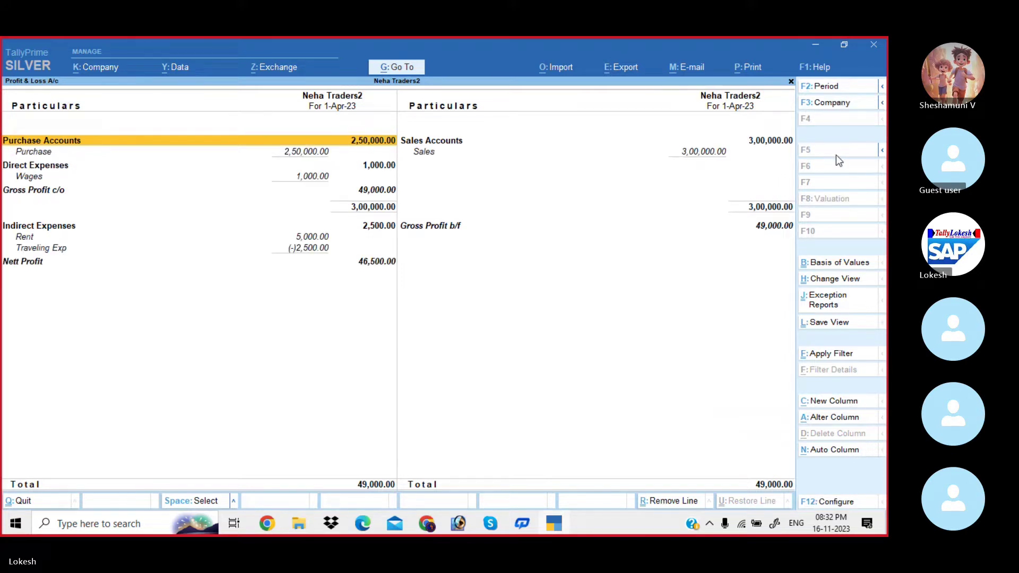
{"action": "key", "text": "alt+Tab"}
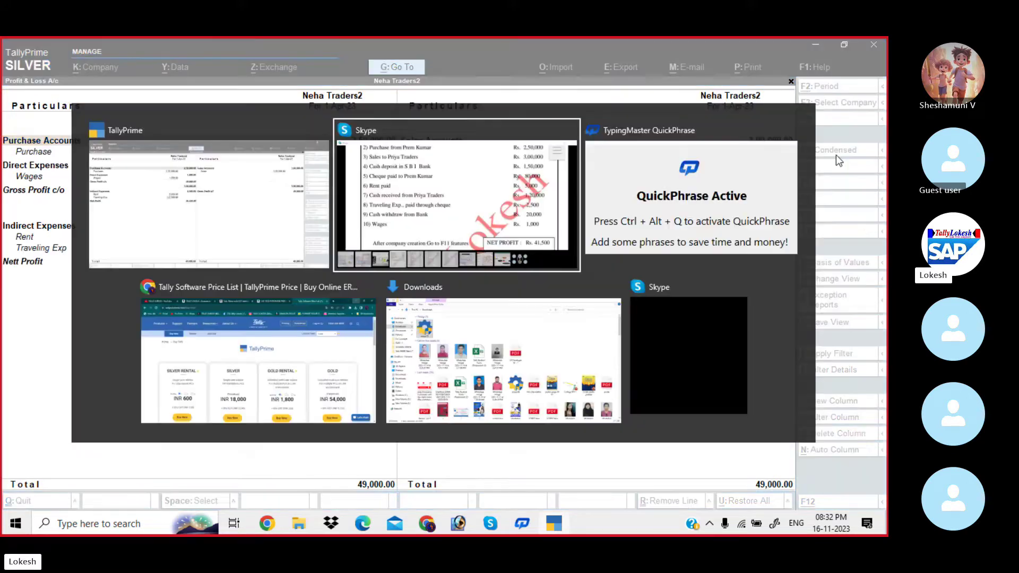
{"action": "scroll", "coordinate": [742, 318], "scroll_direction": "down", "scroll_amount": 3}
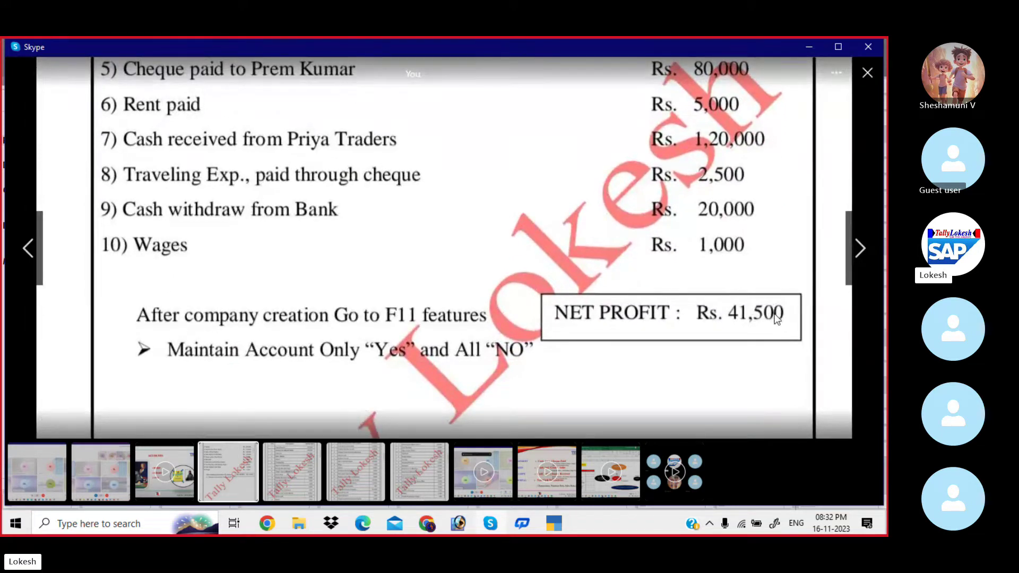
{"action": "key", "text": "alt+Tab"}
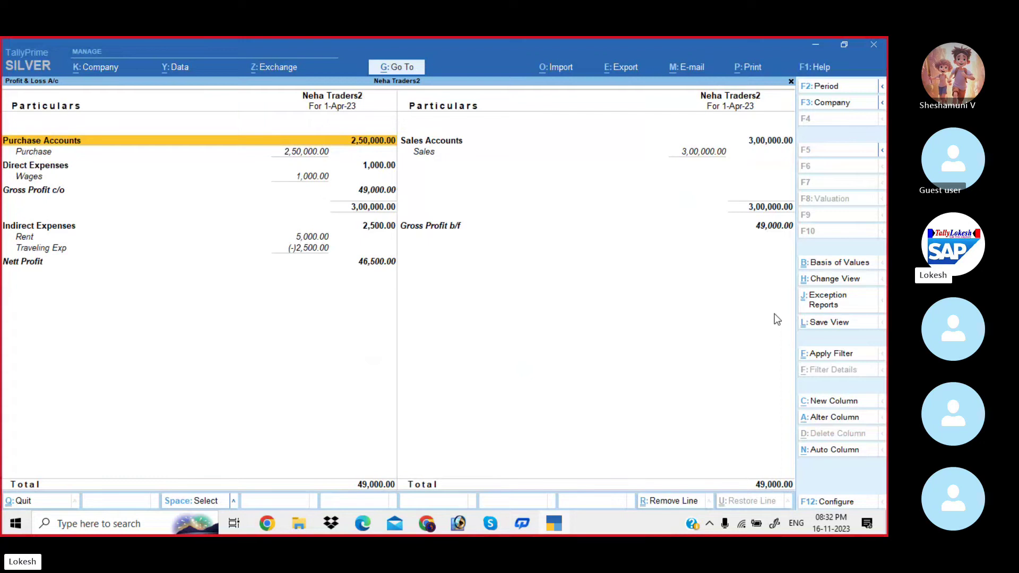
{"action": "key", "text": "Down"}
{"action": "key", "text": "Down"}
{"action": "key", "text": "Down"}
{"action": "key", "text": "Down"}
{"action": "key", "text": "Down"}
{"action": "key", "text": "Down"}
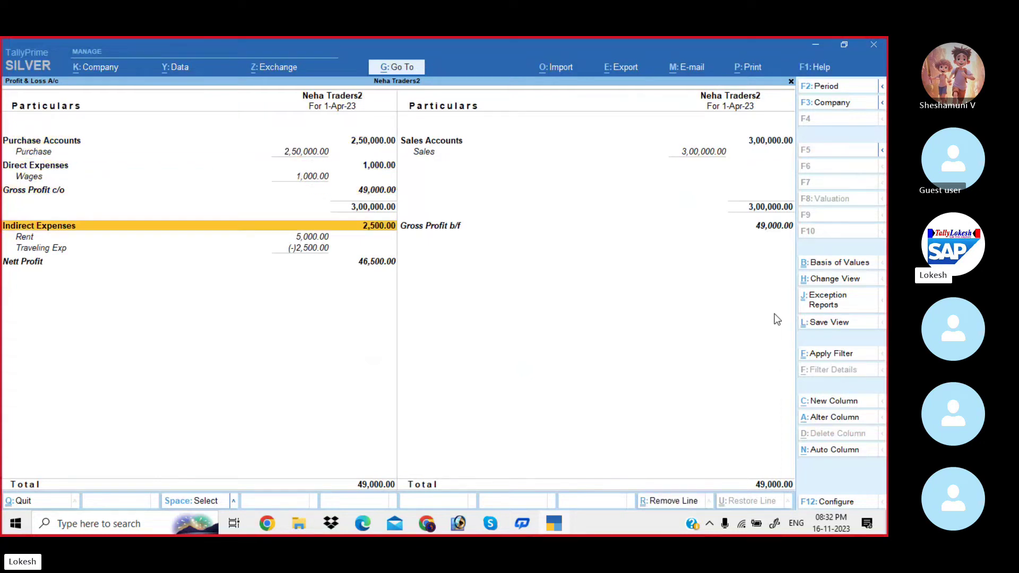
{"action": "key", "text": "Down"}
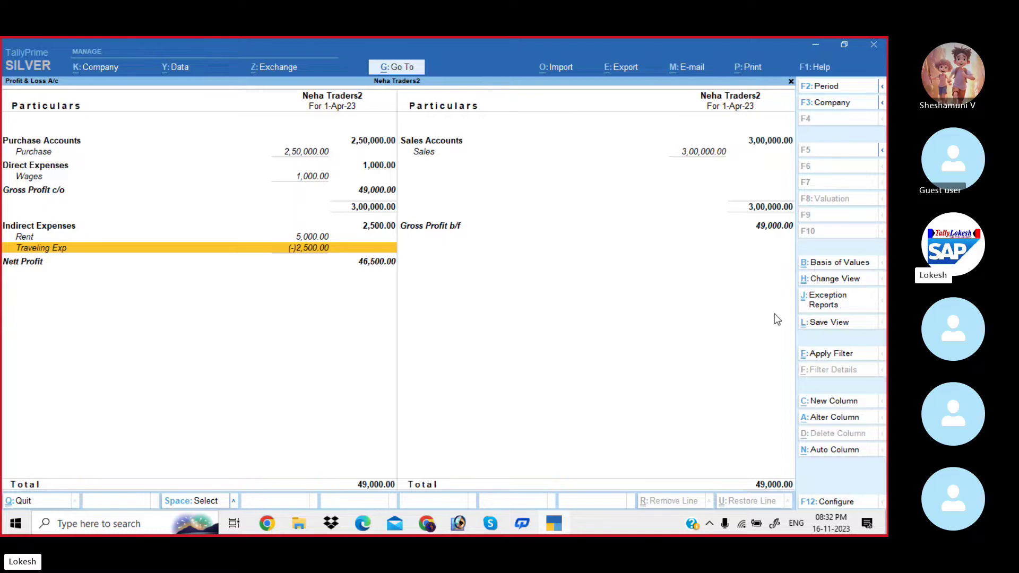
{"action": "key", "text": "Return"}
{"action": "key", "text": "Escape"}
Convert the Traveling Exp voucher to a payment: Traveling Exp Dr, Sbi Bank Cr 2,500.
{"action": "key", "text": "Return"}
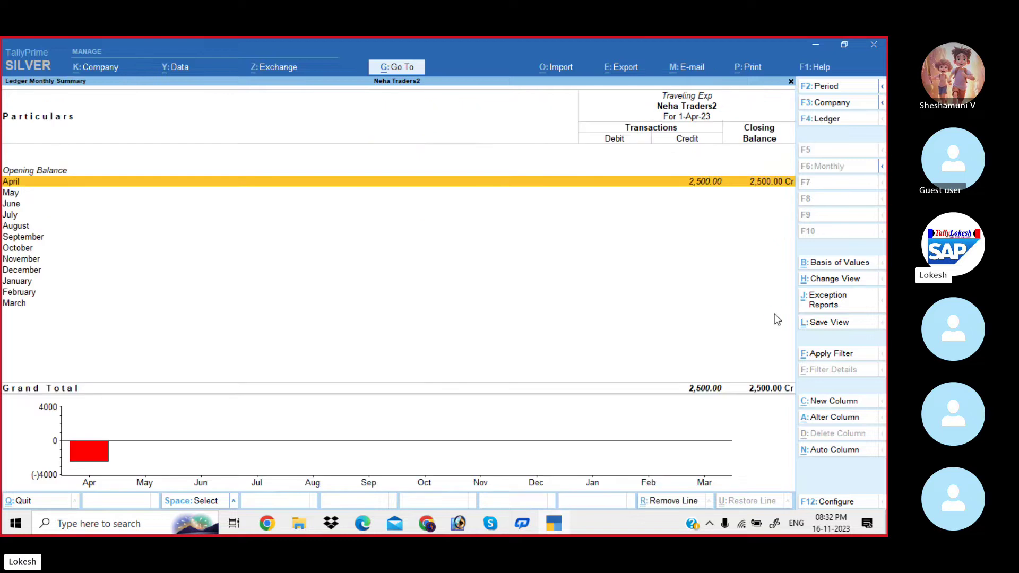
{"action": "key", "text": "Return"}
{"action": "key", "text": "Return"}
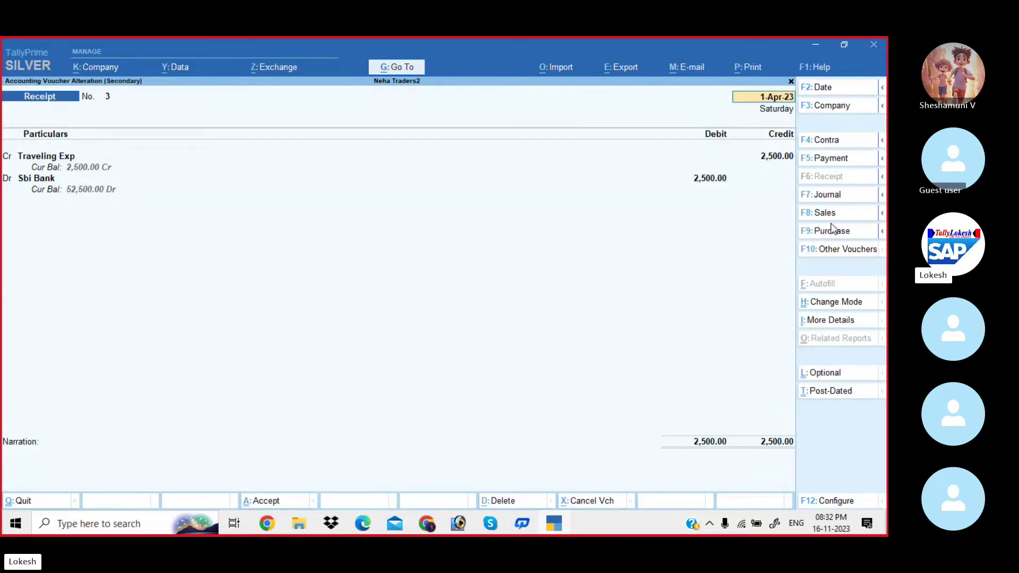
{"action": "left_click", "coordinate": [839, 159]}
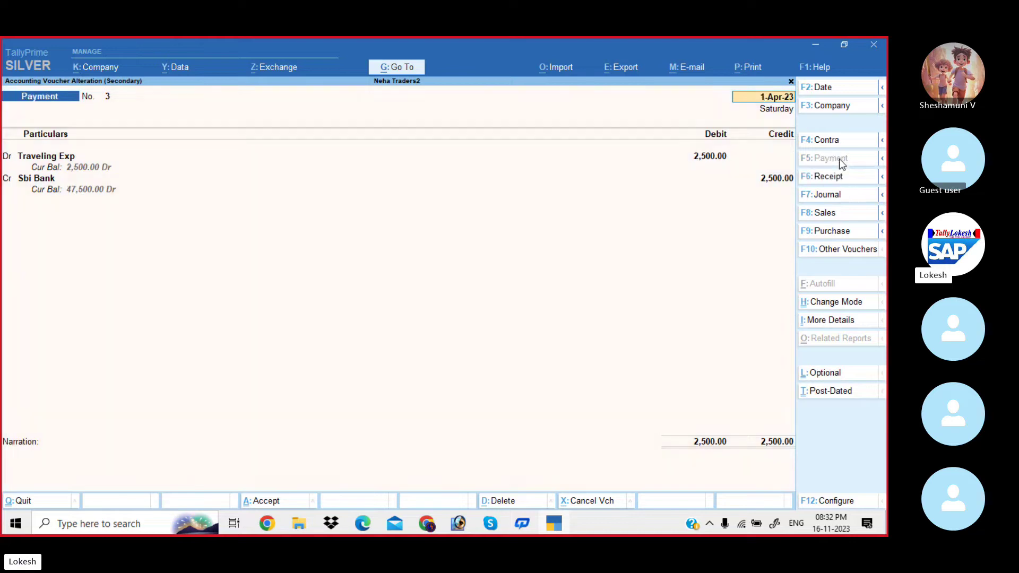
{"action": "key", "text": "Return"}
{"action": "key", "text": "Return"}
{"action": "key", "text": "Return"}
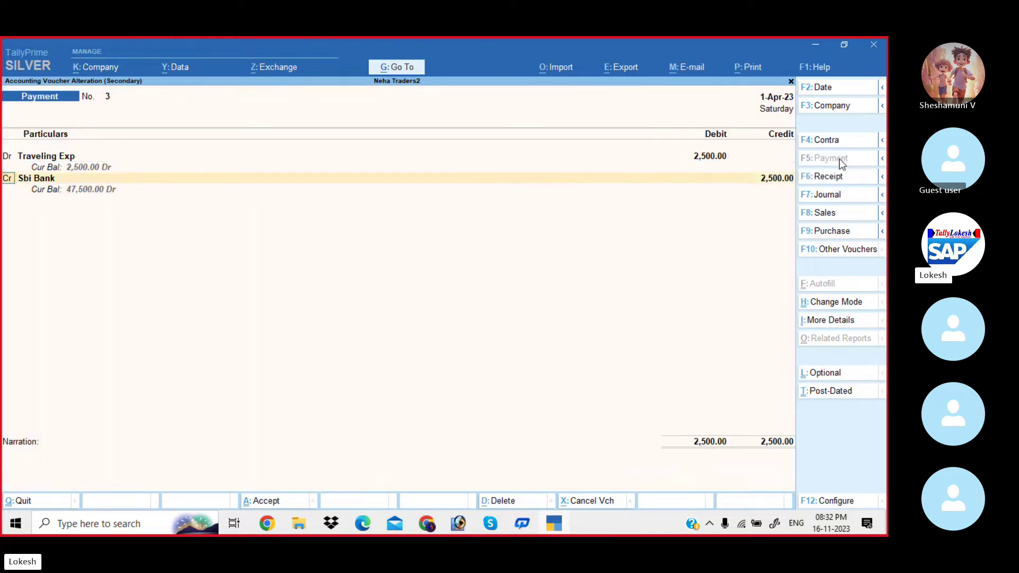
{"action": "key", "text": "Return"}
{"action": "key", "text": "Return"}
{"action": "key", "text": "Return"}
{"action": "key", "text": "Return"}
{"action": "key", "text": "Return"}
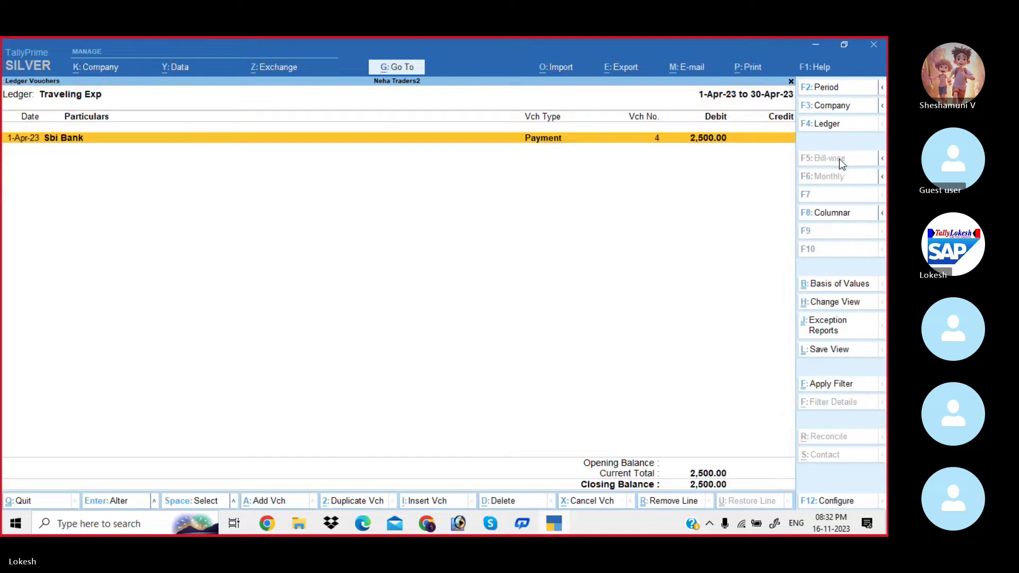
{"action": "key", "text": "Escape"}
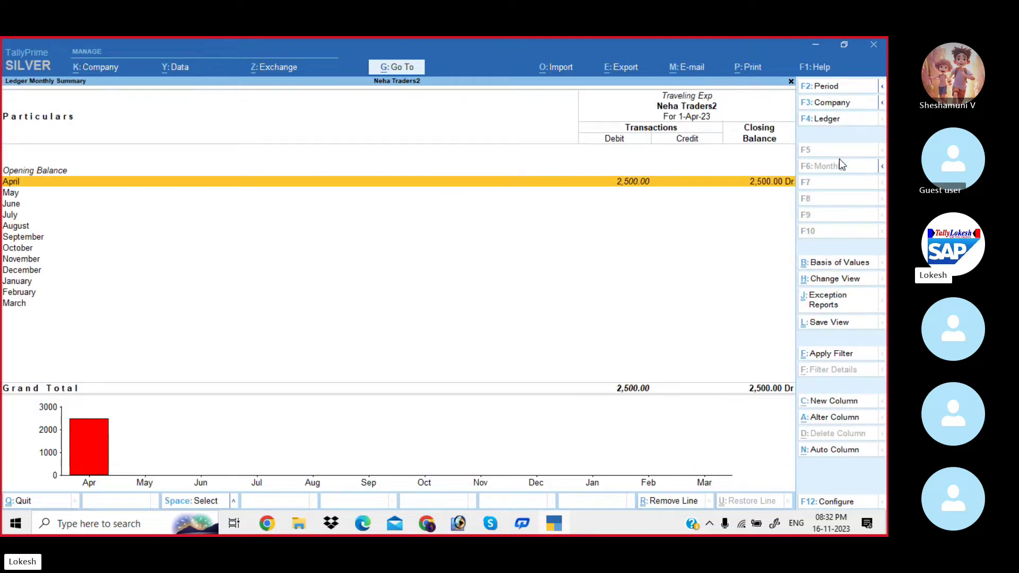
{"action": "key", "text": "Escape"}
Review Profit & Loss purchases, sales, expenses and 41,500 Nett Profit, then return to Gateway.
{"action": "key", "text": "Down"}
{"action": "key", "text": "Down"}
{"action": "key", "text": "Down"}
{"action": "key", "text": "Down"}
{"action": "key", "text": "Down"}
{"action": "key", "text": "Down"}
{"action": "key", "text": "Down"}
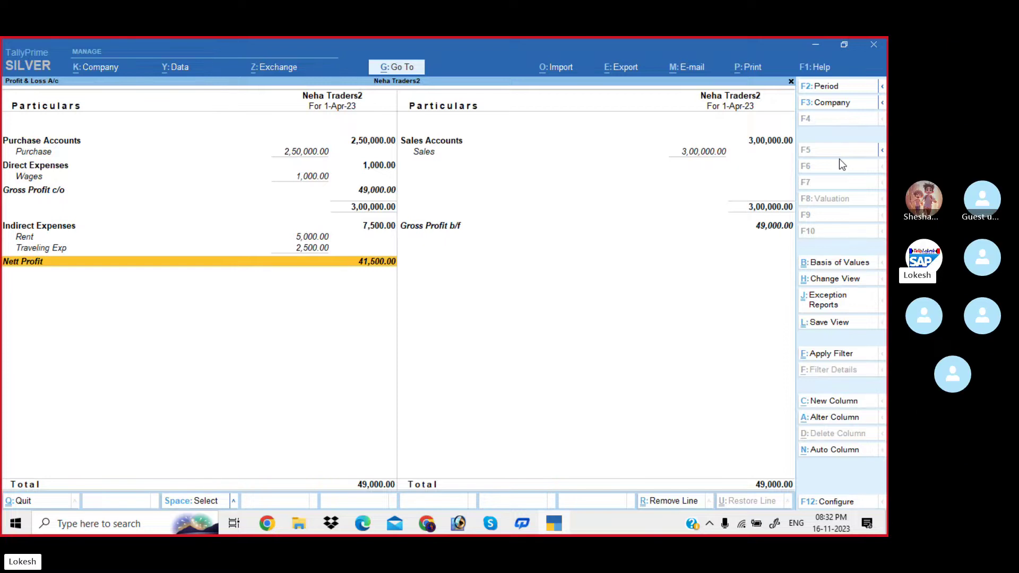
{"action": "left_click", "coordinate": [378, 144]}
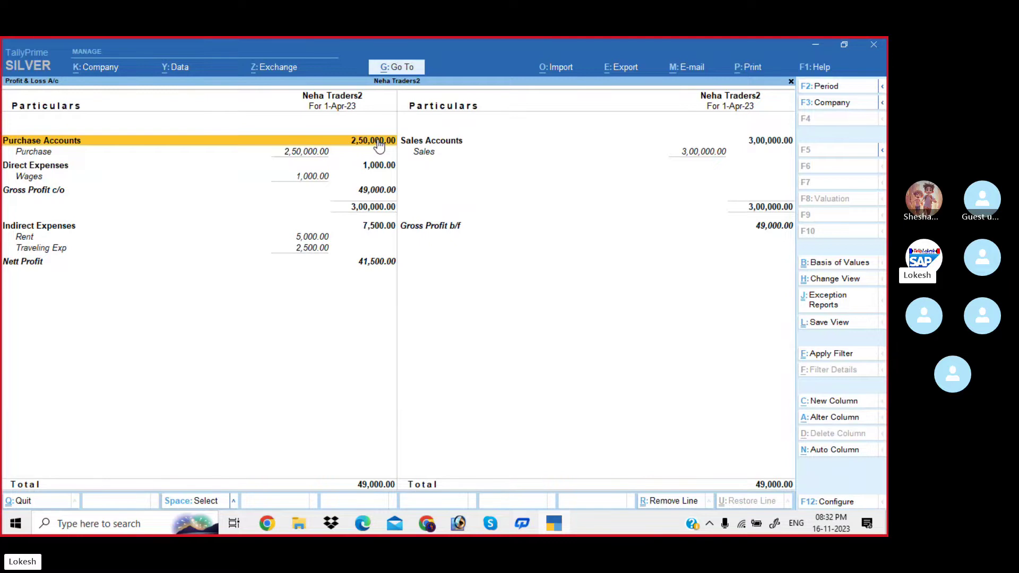
{"action": "left_click", "coordinate": [685, 154]}
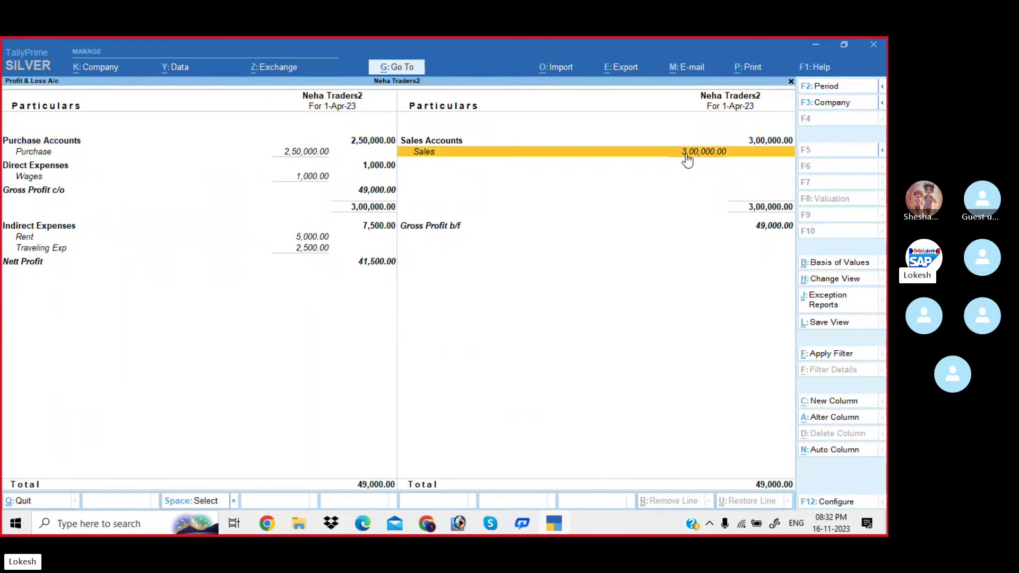
{"action": "left_click", "coordinate": [377, 166]}
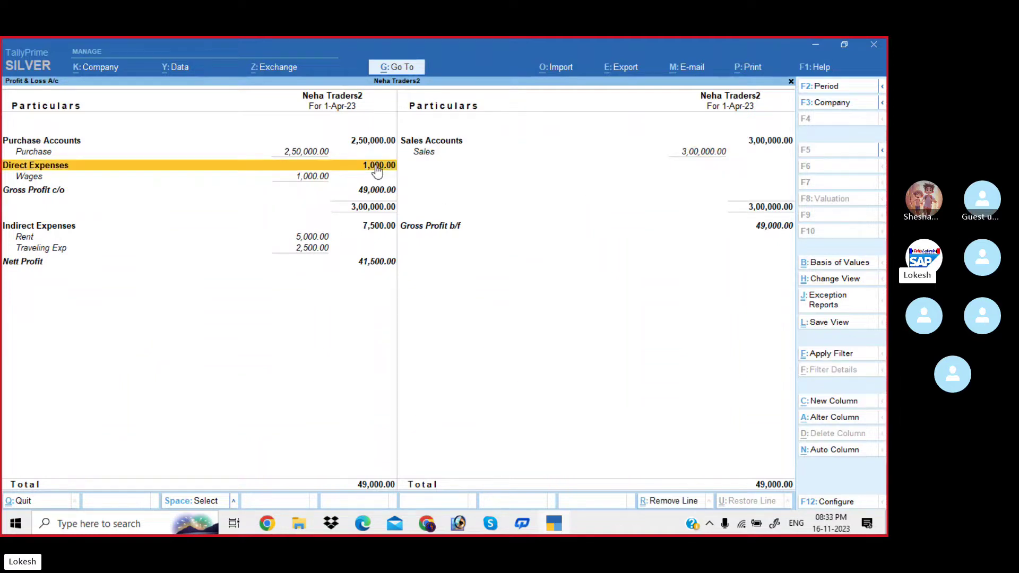
{"action": "left_click", "coordinate": [380, 232]}
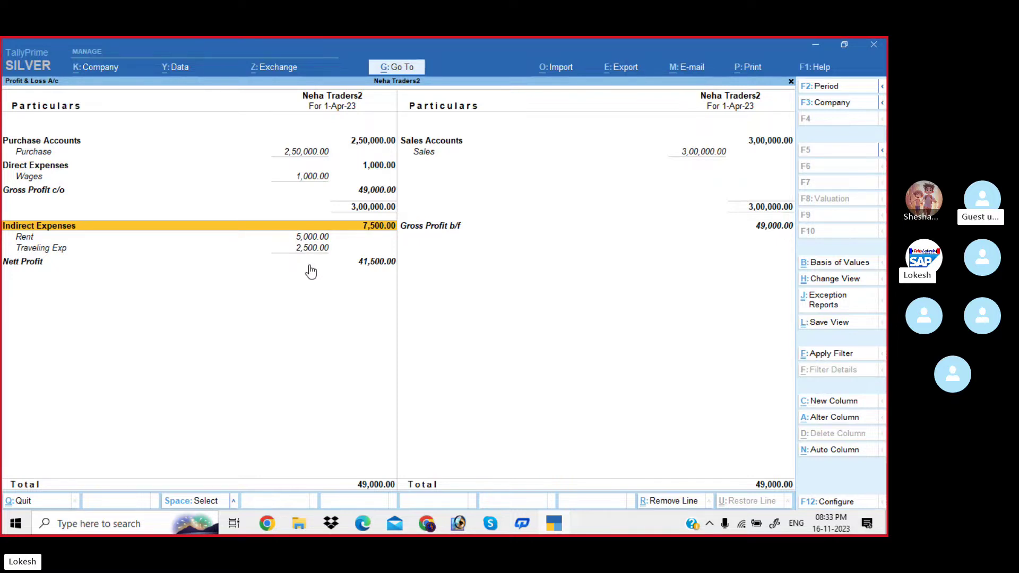
{"action": "left_click", "coordinate": [365, 266]}
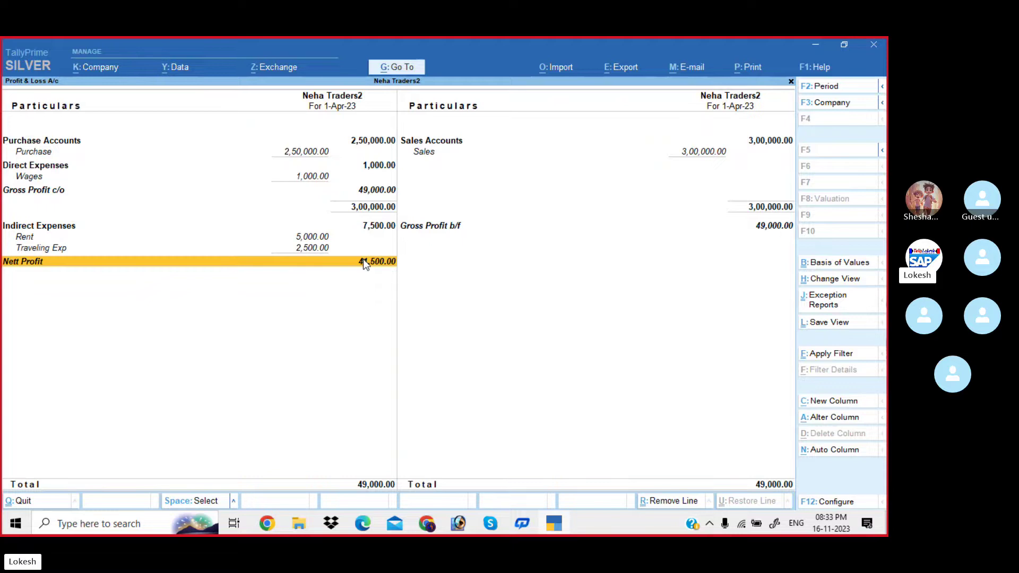
{"action": "key", "text": "Escape"}
{"action": "key", "text": "Up"}
{"action": "key", "text": "Up"}
{"action": "key", "text": "Up"}
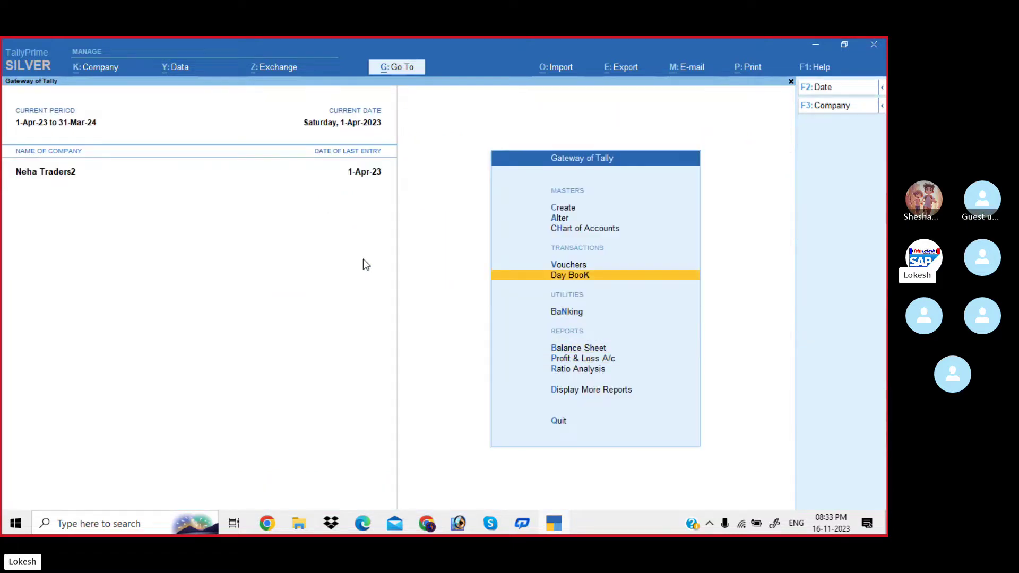
Open the Rent payment voucher from the Day Book, change its debit to 10,000, and save.
{"action": "key", "text": "Return"}
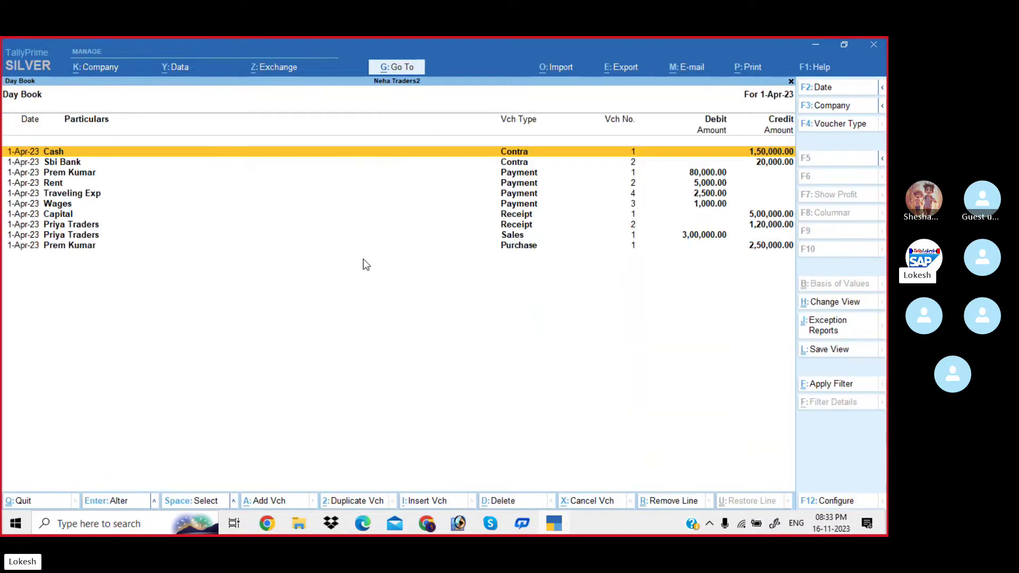
{"action": "key", "text": "Down"}
{"action": "key", "text": "Down"}
{"action": "key", "text": "Down"}
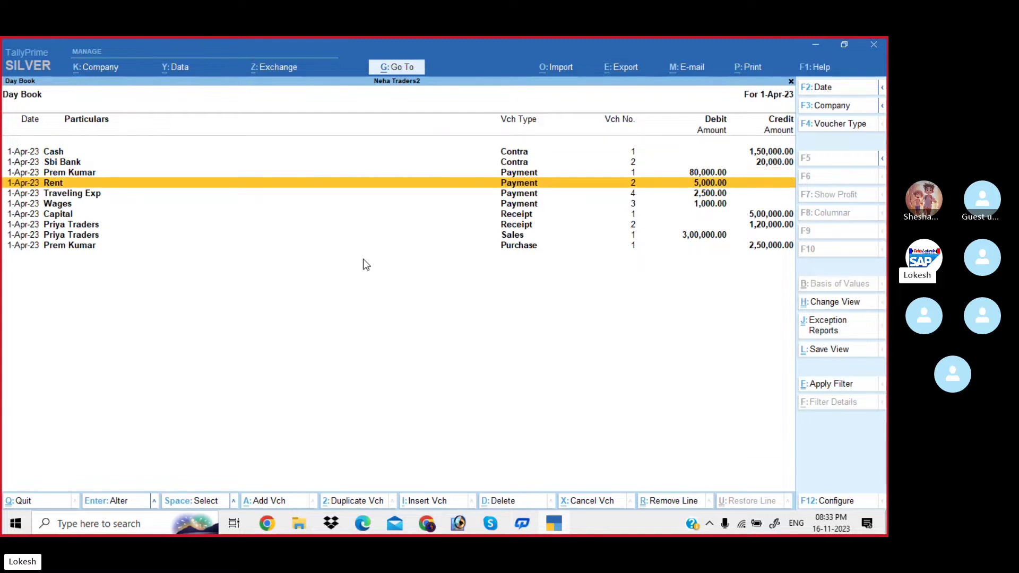
{"action": "key", "text": "Return"}
{"action": "key", "text": "Return"}
{"action": "key", "text": "Return"}
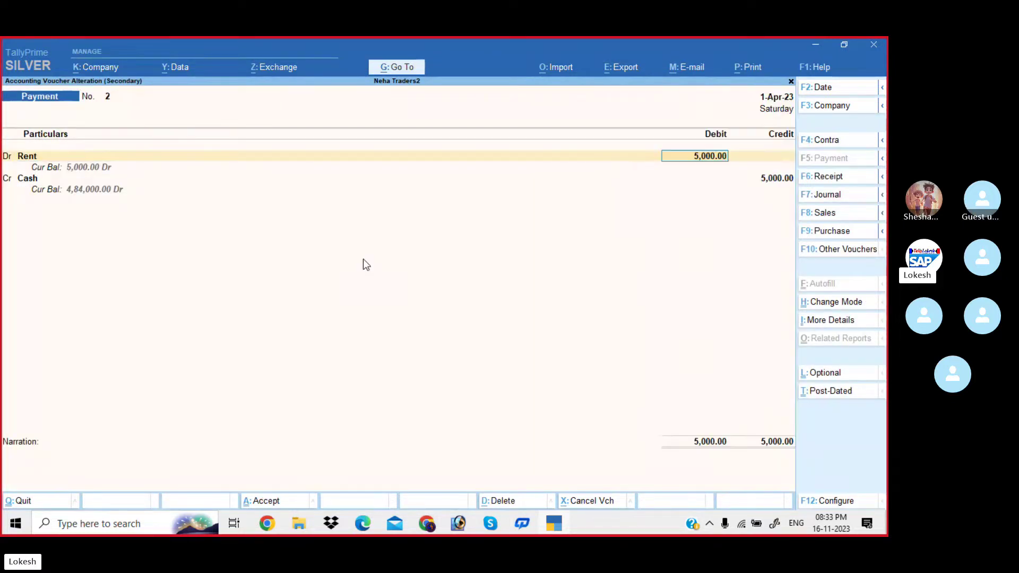
{"action": "type", "text": "10000"}
{"action": "key", "text": "Return"}
{"action": "key", "text": "Return"}
{"action": "key", "text": "Return"}
{"action": "key", "text": "Return"}
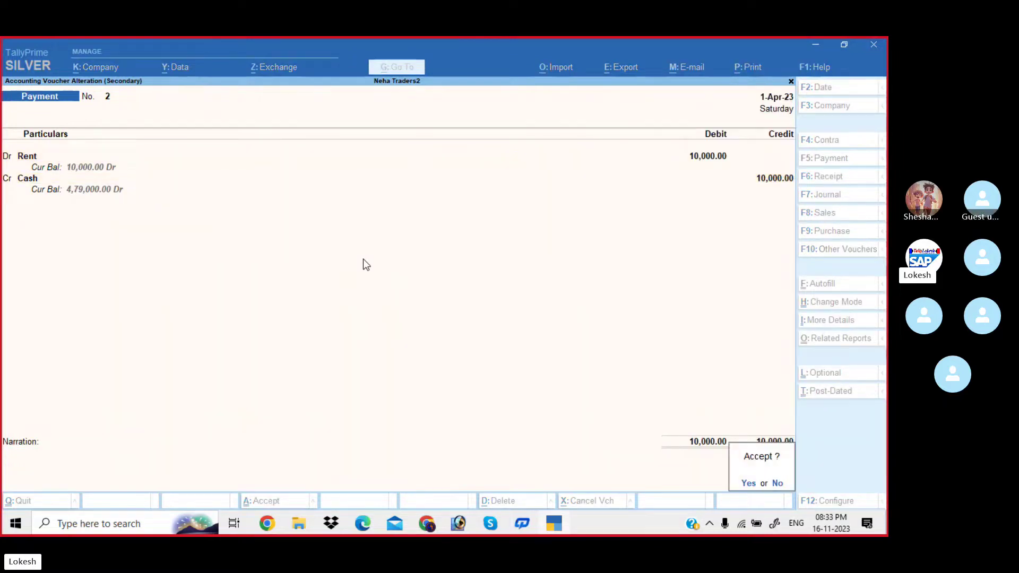
{"action": "key", "text": "Return"}
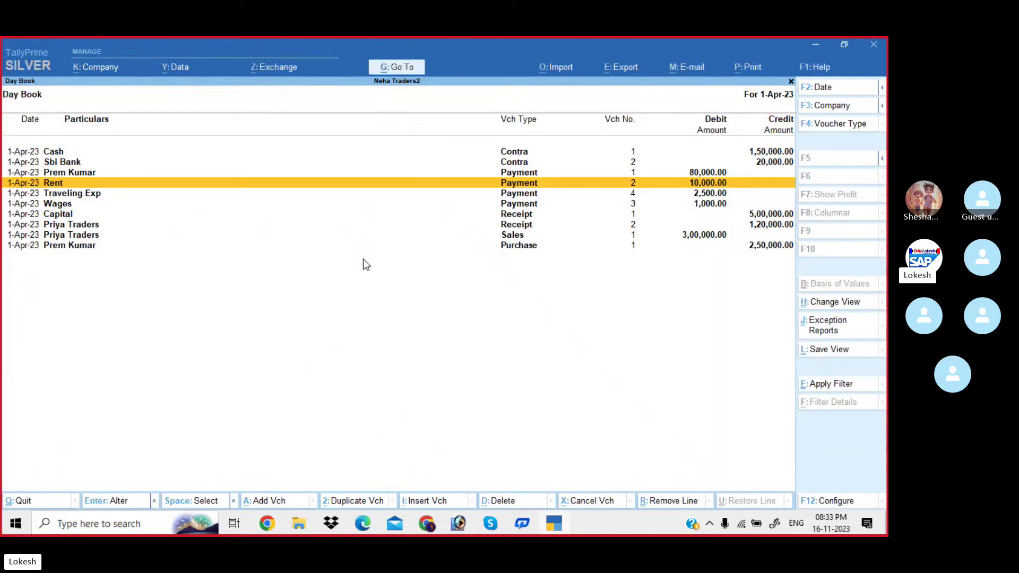
{"action": "key", "text": "Escape"}
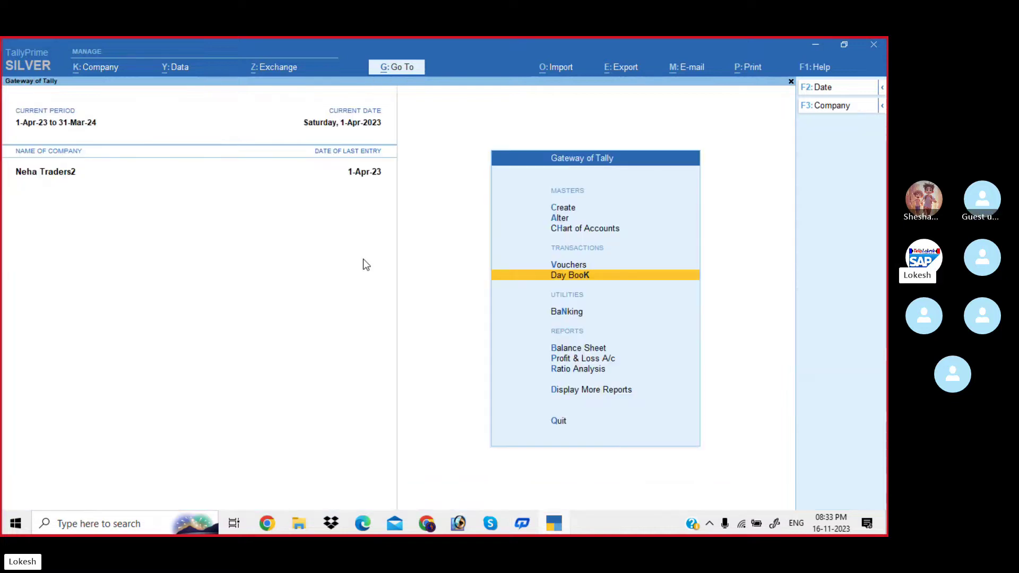
List April's two contra vouchers (1,70,000 total) in the Contra Register under Account Books.
{"action": "key", "text": "Down"}
{"action": "key", "text": "Down"}
{"action": "key", "text": "Down"}
{"action": "key", "text": "Down"}
{"action": "key", "text": "Down"}
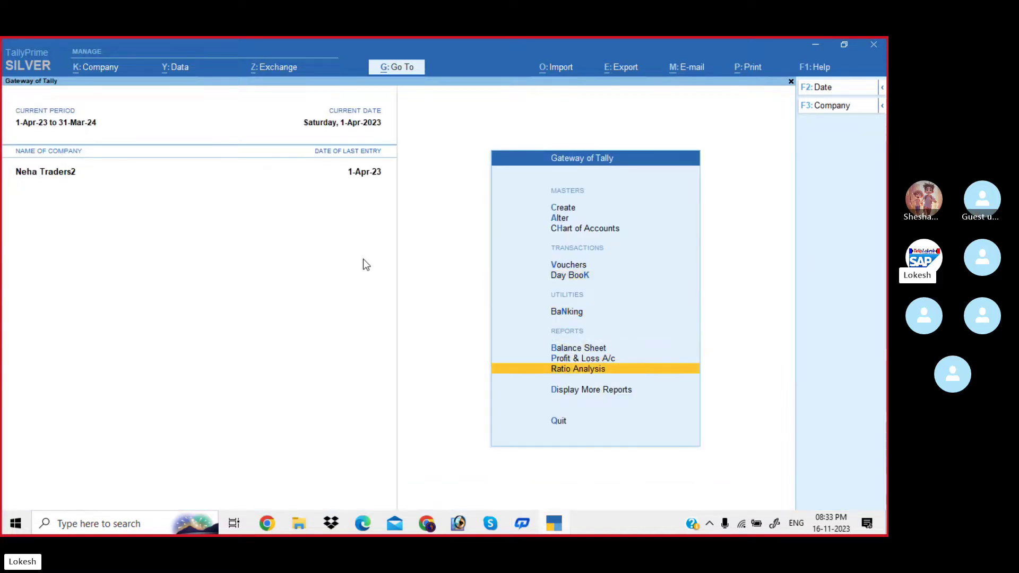
{"action": "key", "text": "Return"}
{"action": "key", "text": "Down"}
{"action": "key", "text": "Down"}
{"action": "key", "text": "Down"}
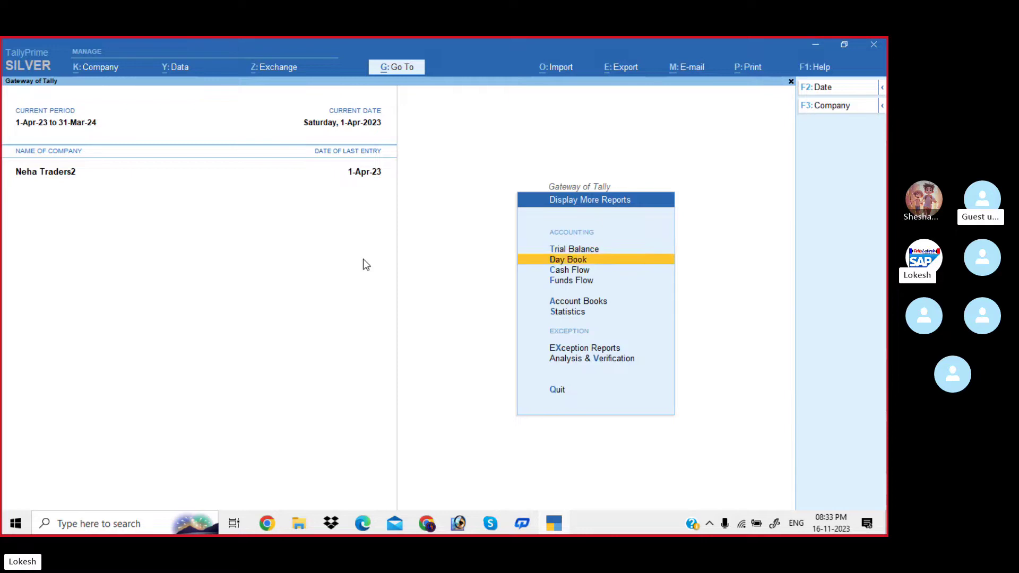
{"action": "key", "text": "Down"}
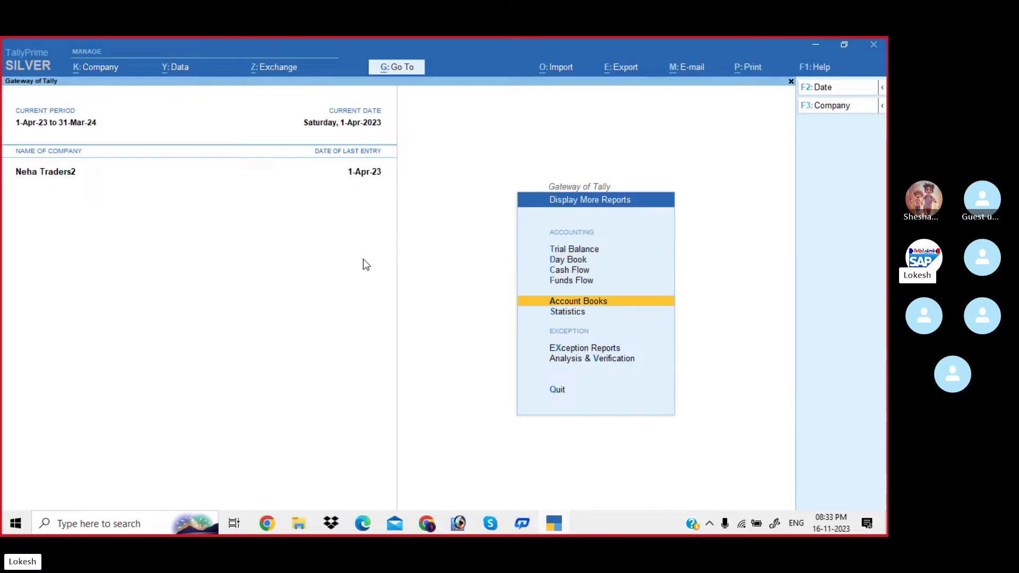
{"action": "key", "text": "Return"}
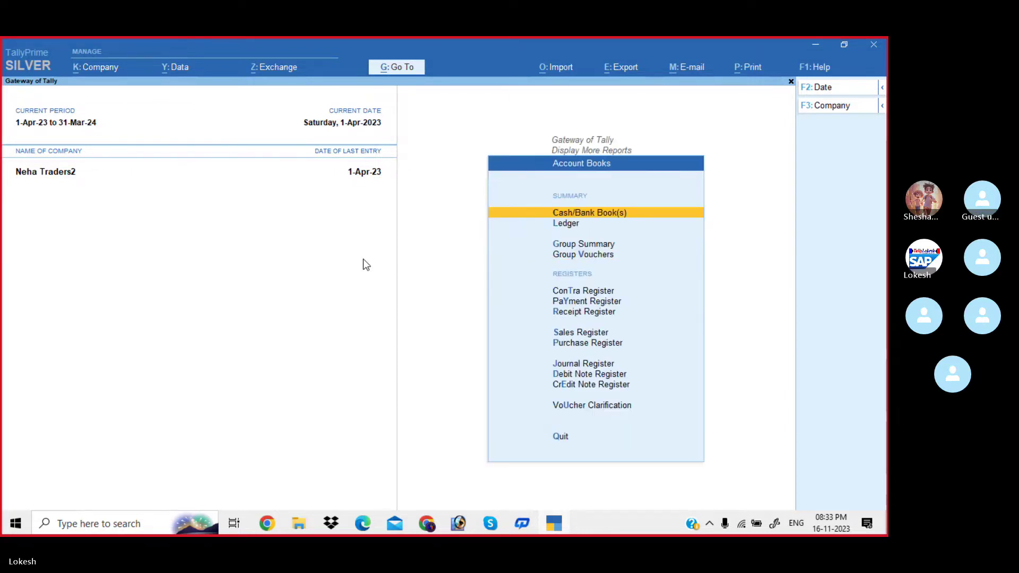
{"action": "key", "text": "Down"}
{"action": "key", "text": "Down"}
{"action": "key", "text": "Down"}
{"action": "key", "text": "Down"}
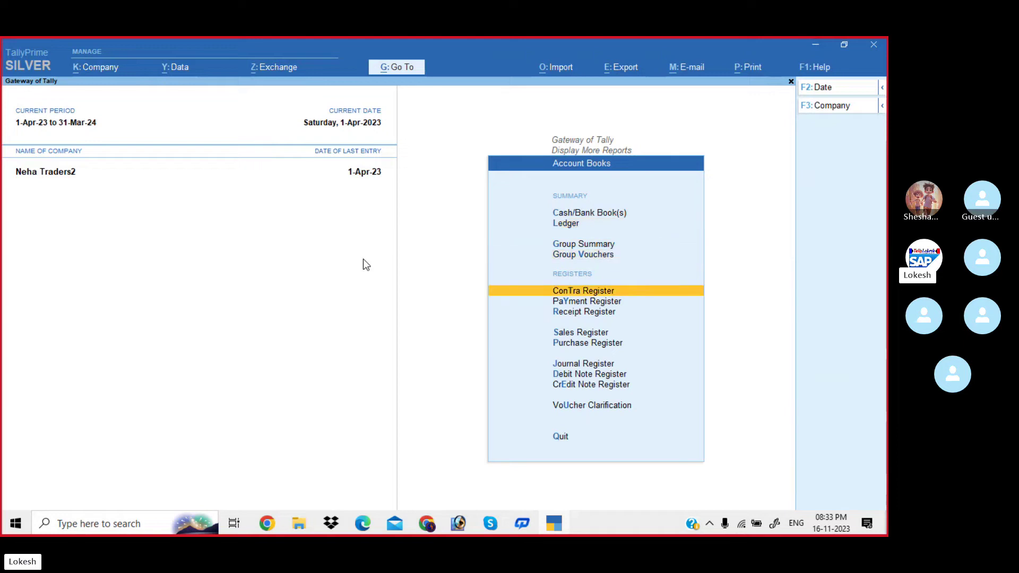
{"action": "key", "text": "Down"}
{"action": "key", "text": "Down"}
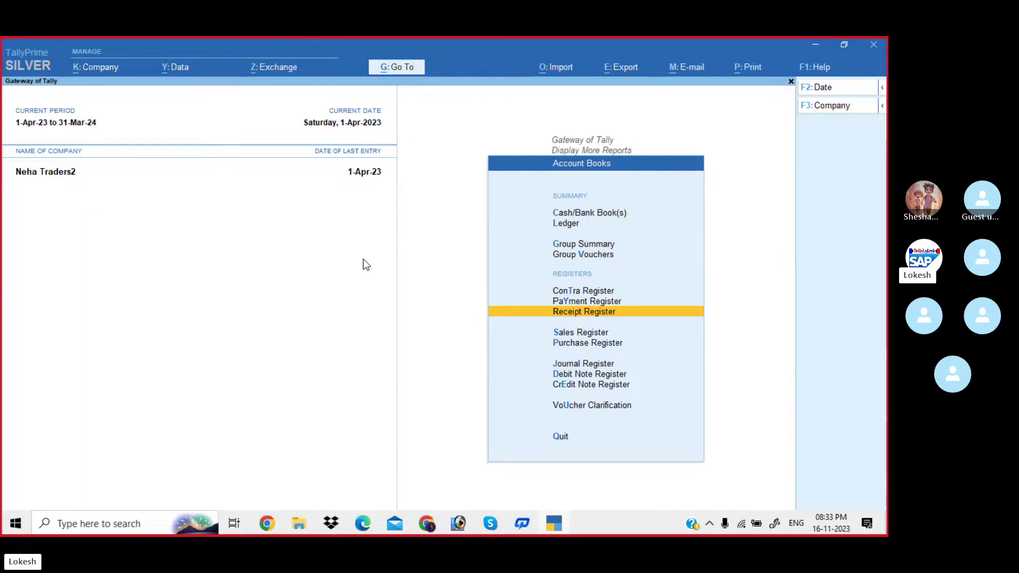
{"action": "key", "text": "Down"}
{"action": "key", "text": "Down"}
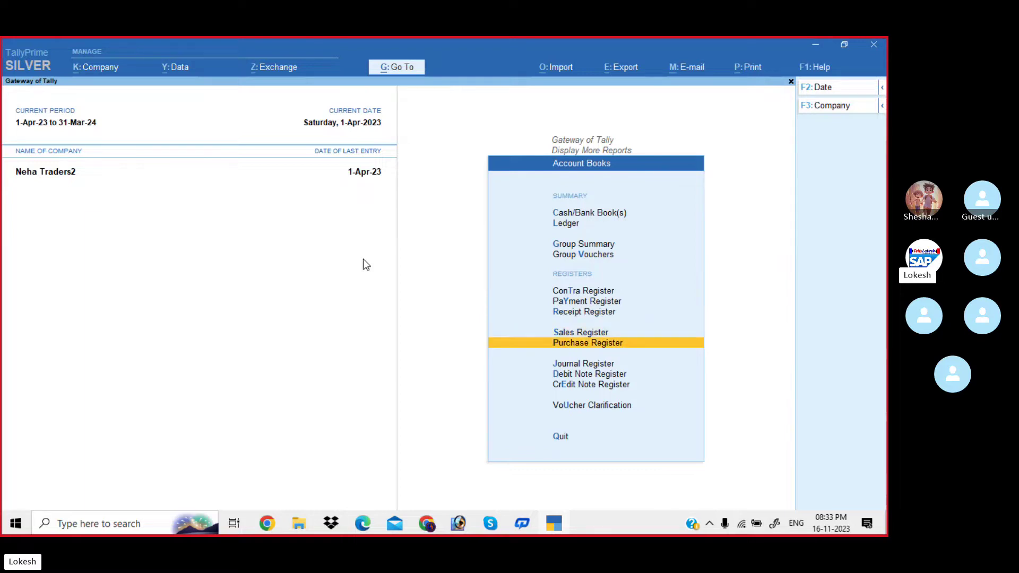
{"action": "key", "text": "Up"}
{"action": "key", "text": "Up"}
{"action": "key", "text": "Up"}
{"action": "key", "text": "Up"}
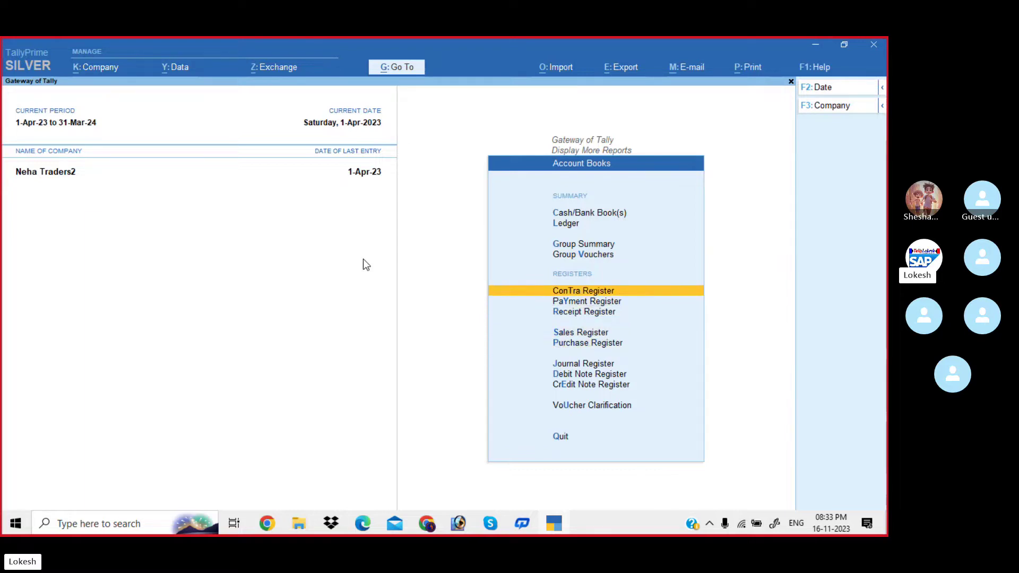
{"action": "key", "text": "Return"}
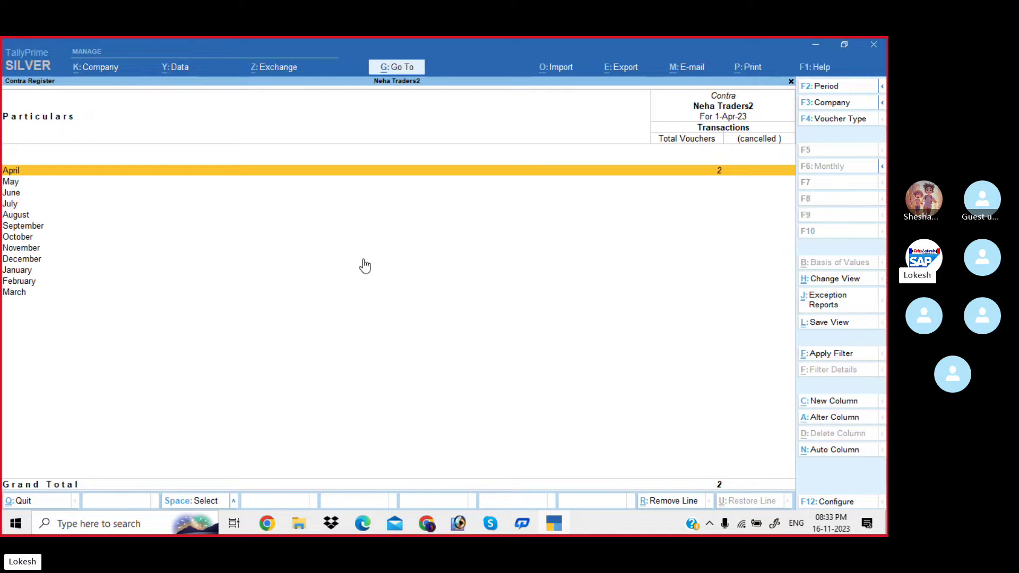
{"action": "key", "text": "Return"}
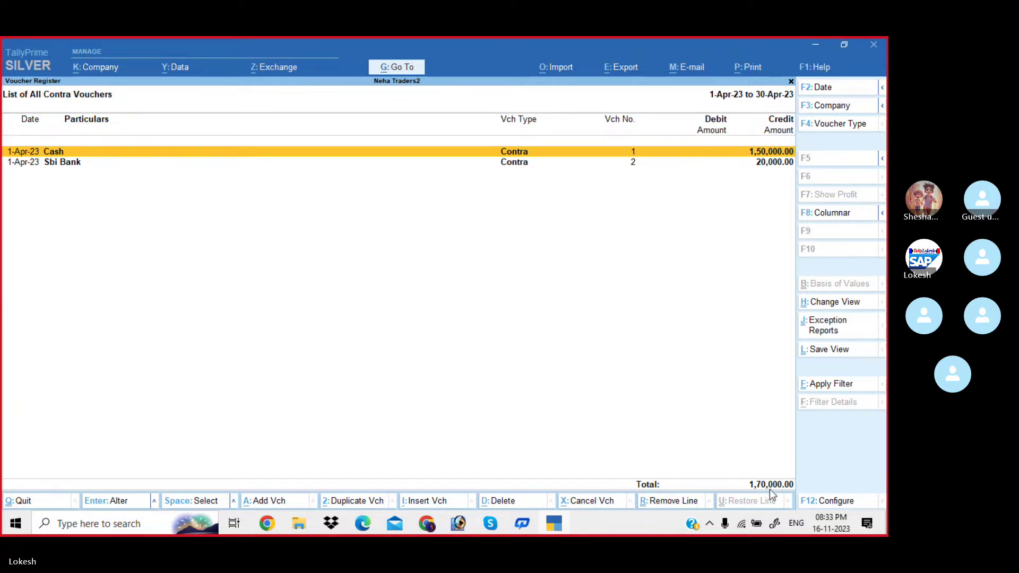
{"action": "key", "text": "Escape"}
{"action": "key", "text": "Escape"}
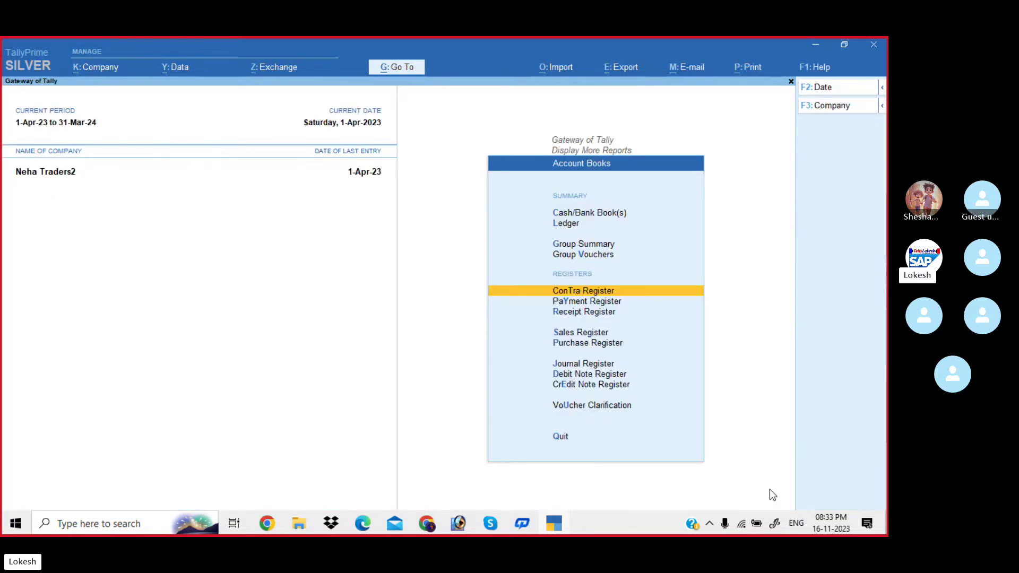
List April's payment vouchers in the Payment Register.
{"action": "key", "text": "Down"}
{"action": "key", "text": "Return"}
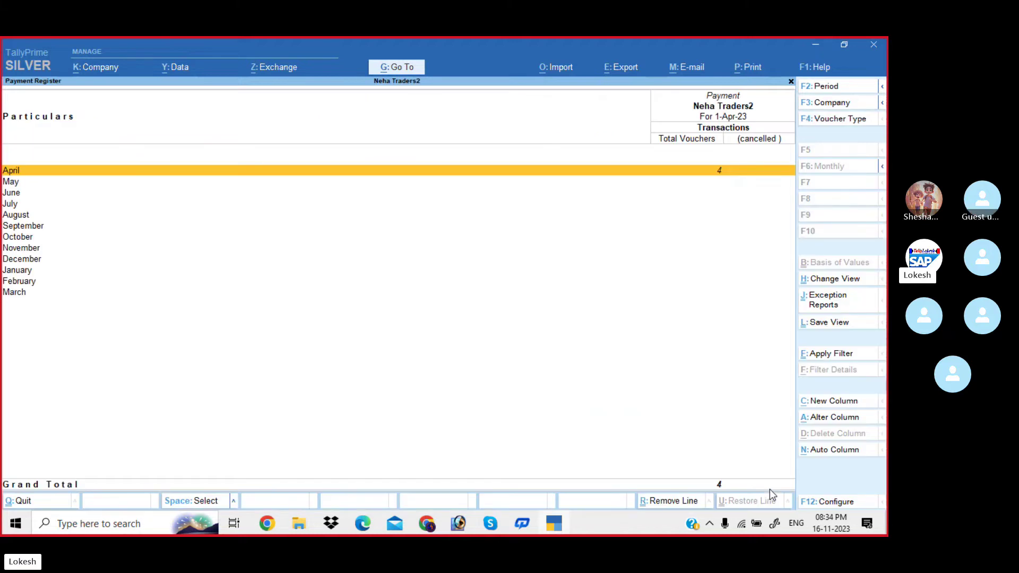
{"action": "key", "text": "Return"}
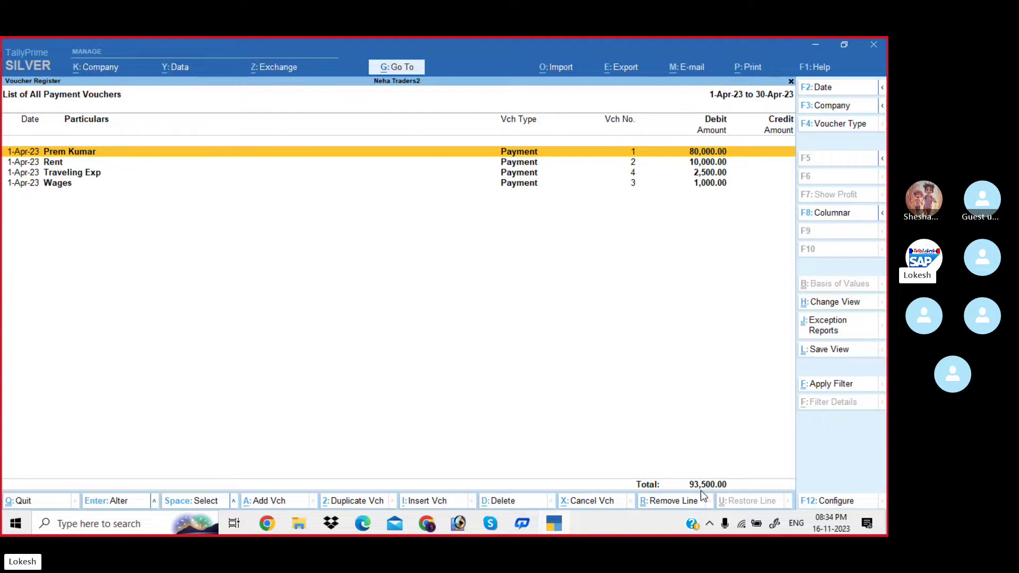
{"action": "key", "text": "Escape"}
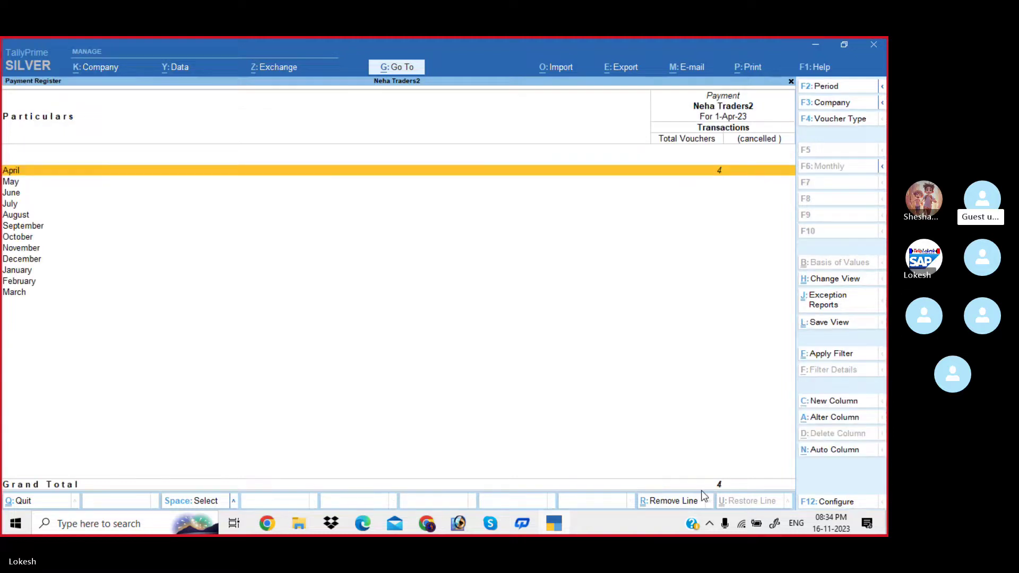
{"action": "key", "text": "Escape"}
List April's receipt vouchers in the Receipt Register.
{"action": "key", "text": "Down"}
{"action": "key", "text": "Return"}
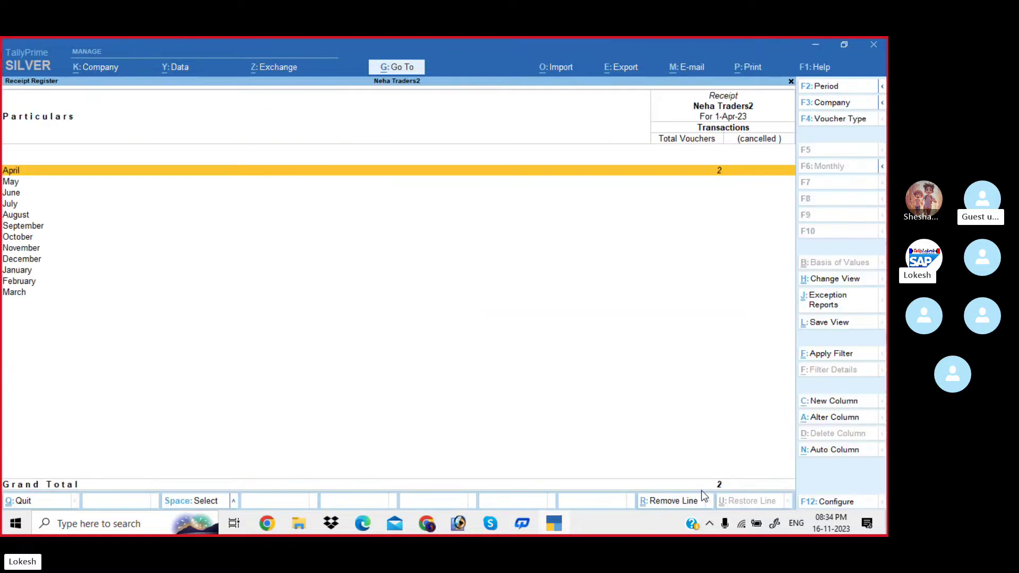
{"action": "key", "text": "Return"}
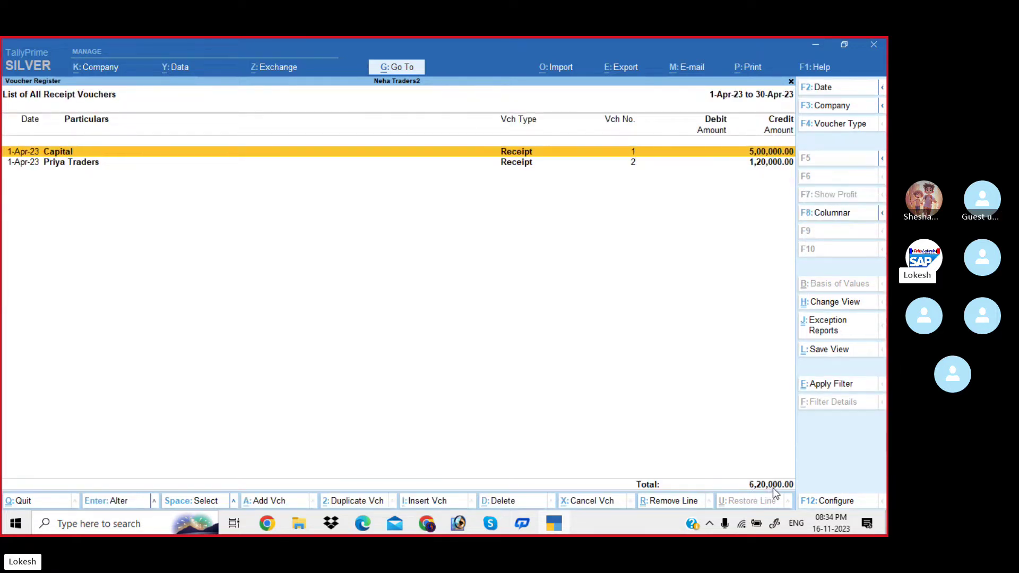
{"action": "key", "text": "Escape"}
{"action": "key", "text": "Escape"}
{"action": "key", "text": "Down"}
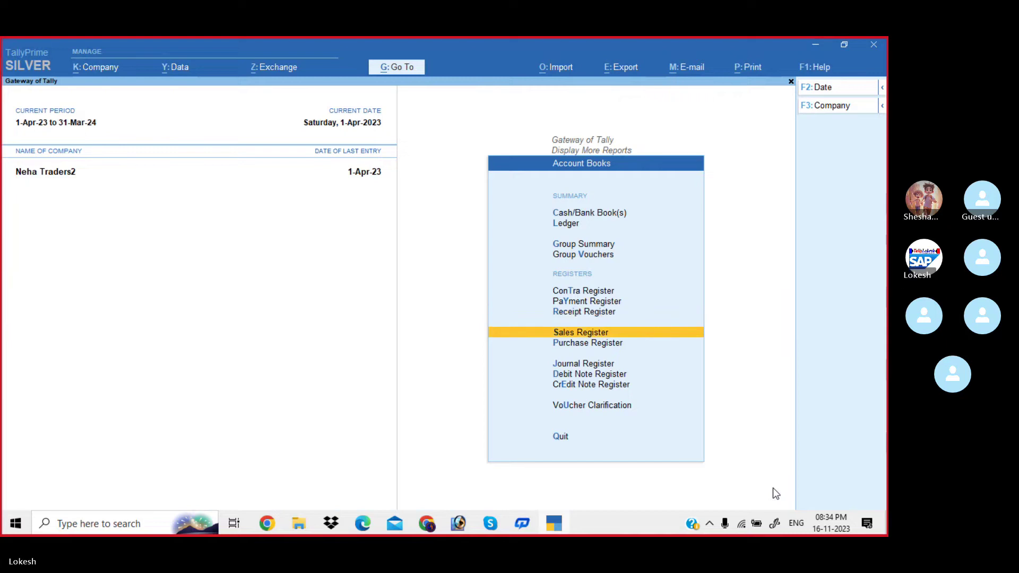
View the Sales Register and the Purchase Register.
{"action": "key", "text": "Return"}
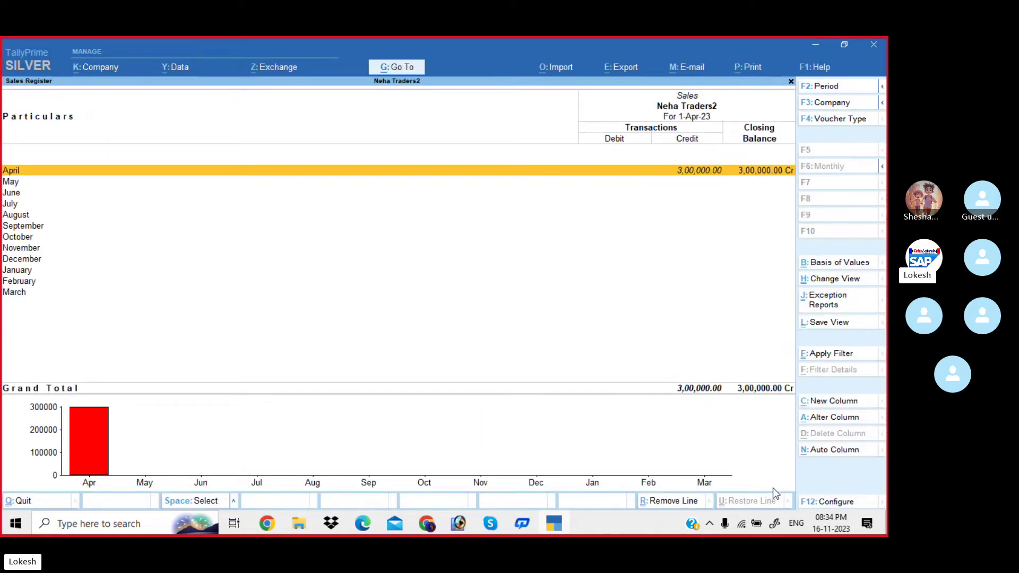
{"action": "key", "text": "Escape"}
{"action": "key", "text": "Down"}
{"action": "key", "text": "Return"}
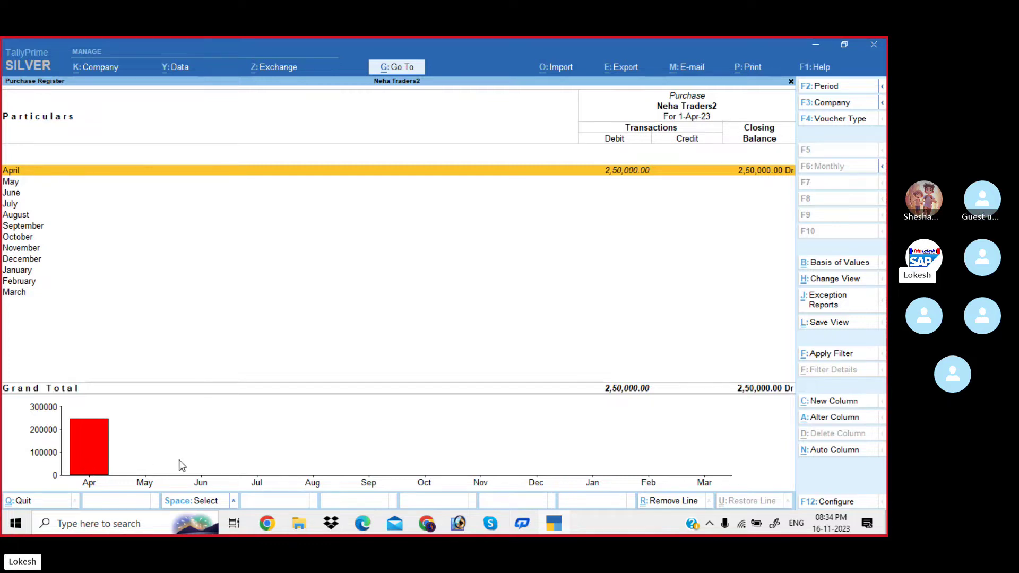
{"action": "key", "text": "Escape"}
{"action": "key", "text": "Escape"}
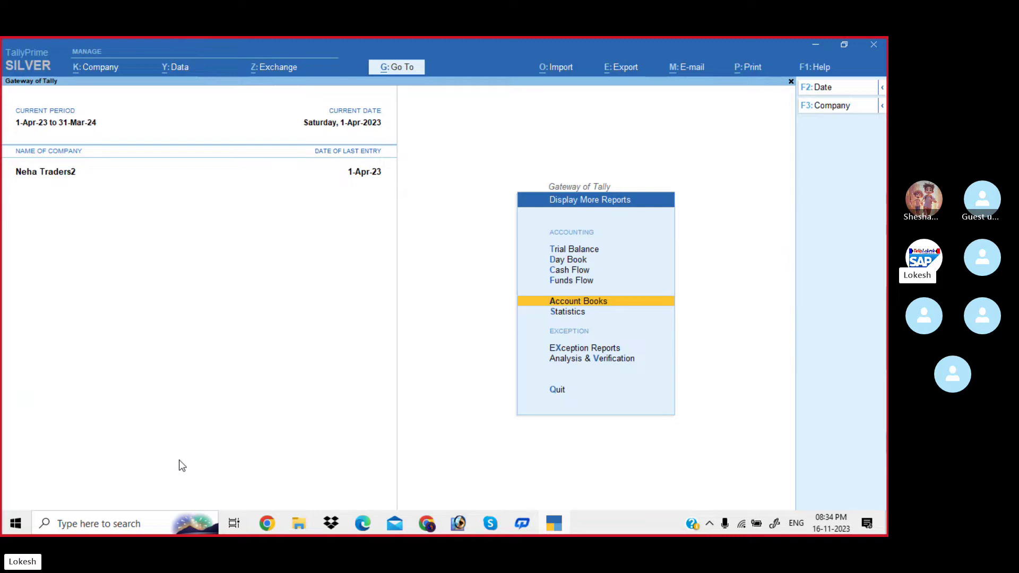
Check the Cash/Bank Summary: Cash 4,79,000 and Sbi Bank 47,500, total 5,26,500.
{"action": "key", "text": "Return"}
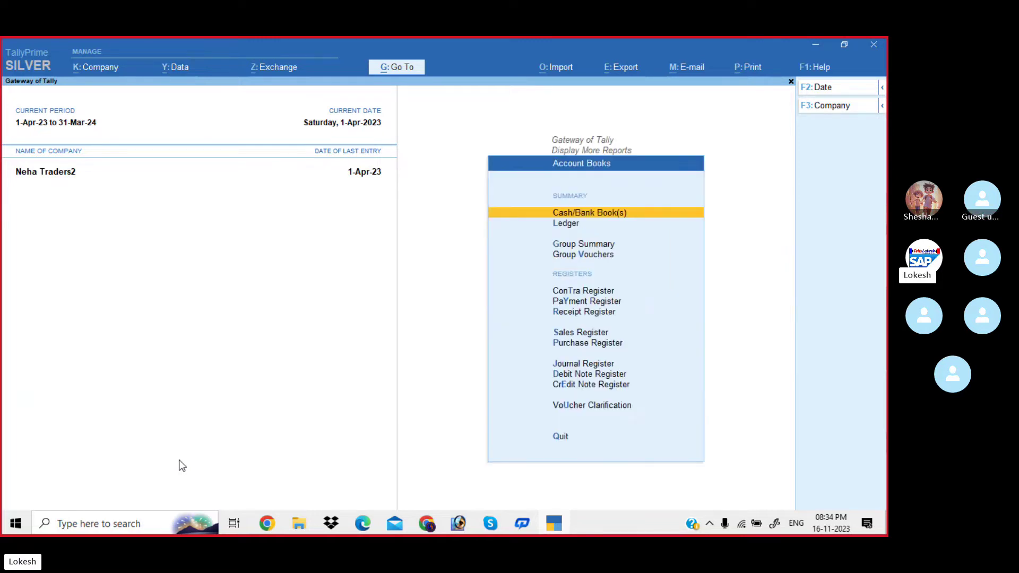
{"action": "key", "text": "Return"}
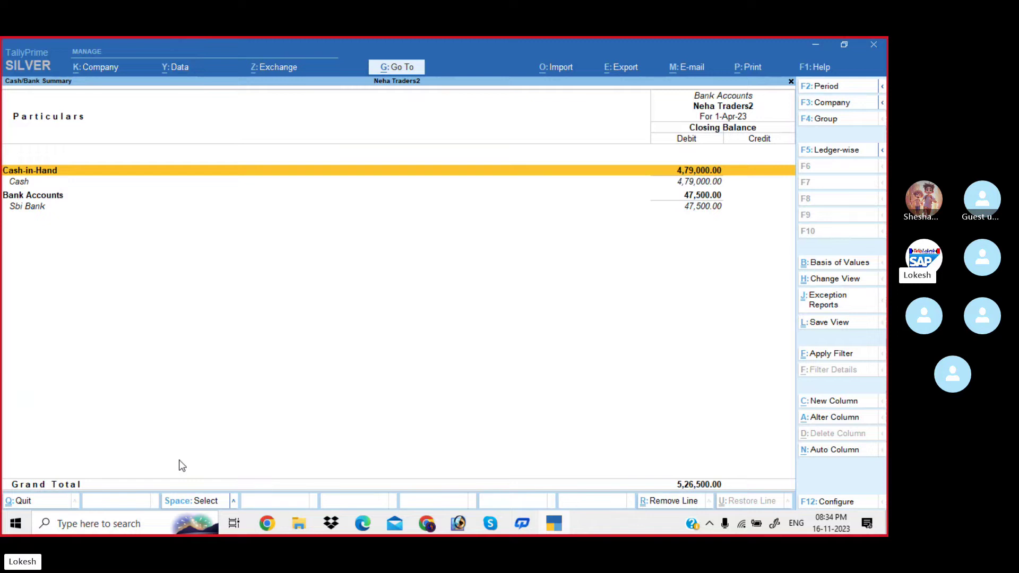
{"action": "key", "text": "Down"}
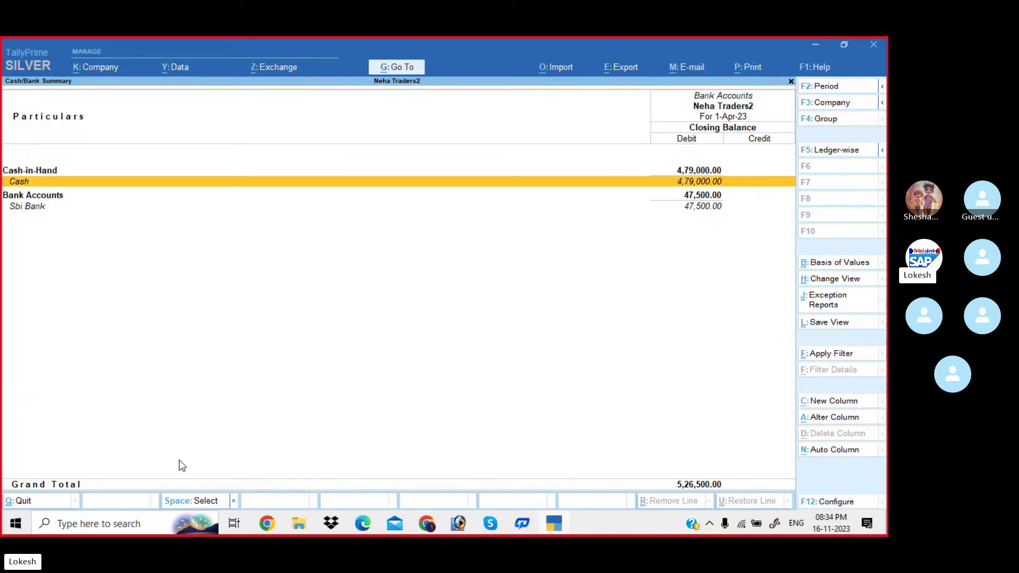
{"action": "key", "text": "Down"}
{"action": "key", "text": "Down"}
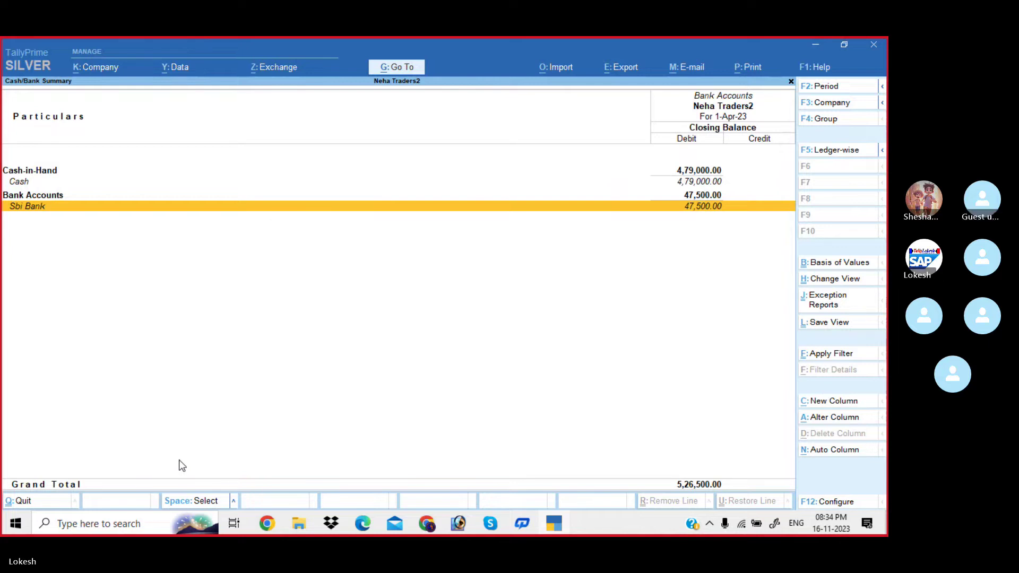
{"action": "key", "text": "Escape"}
{"action": "key", "text": "Escape"}
{"action": "key", "text": "Escape"}
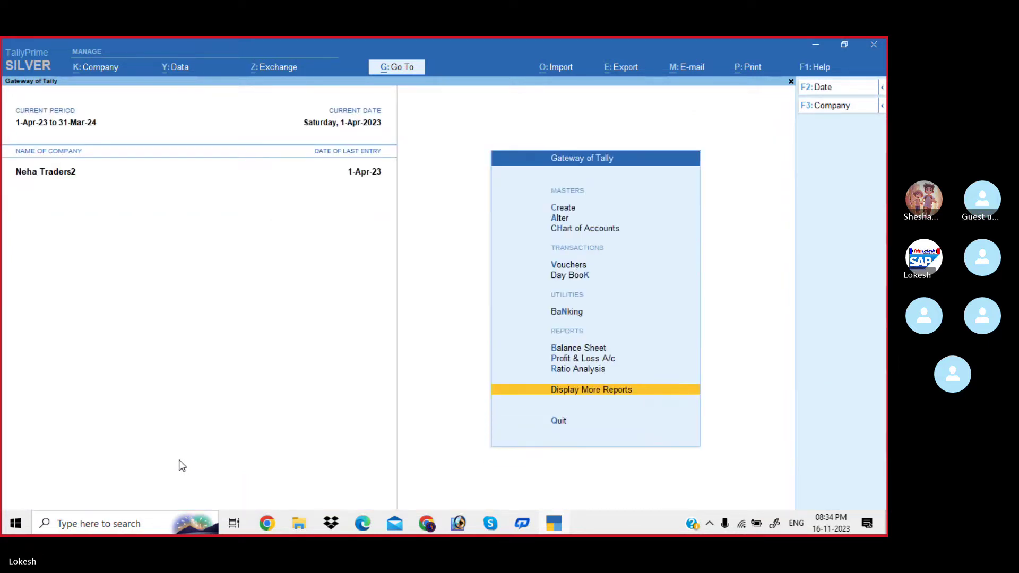
Open the Balance Sheet in detailed view and review liabilities and assets.
{"action": "key", "text": "Up"}
{"action": "key", "text": "Up"}
{"action": "key", "text": "Up"}
{"action": "key", "text": "Return"}
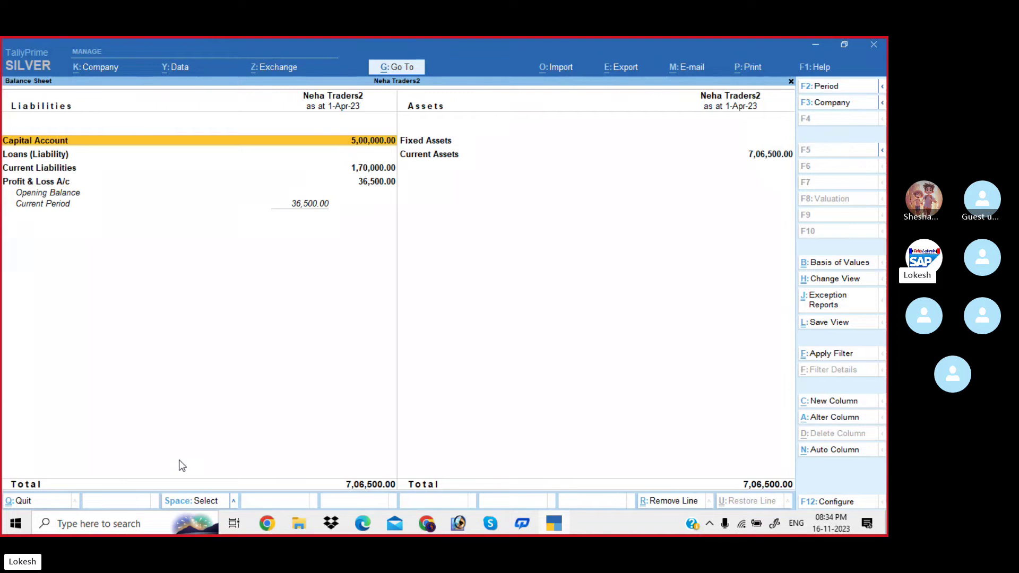
{"action": "key", "text": "alt+F5"}
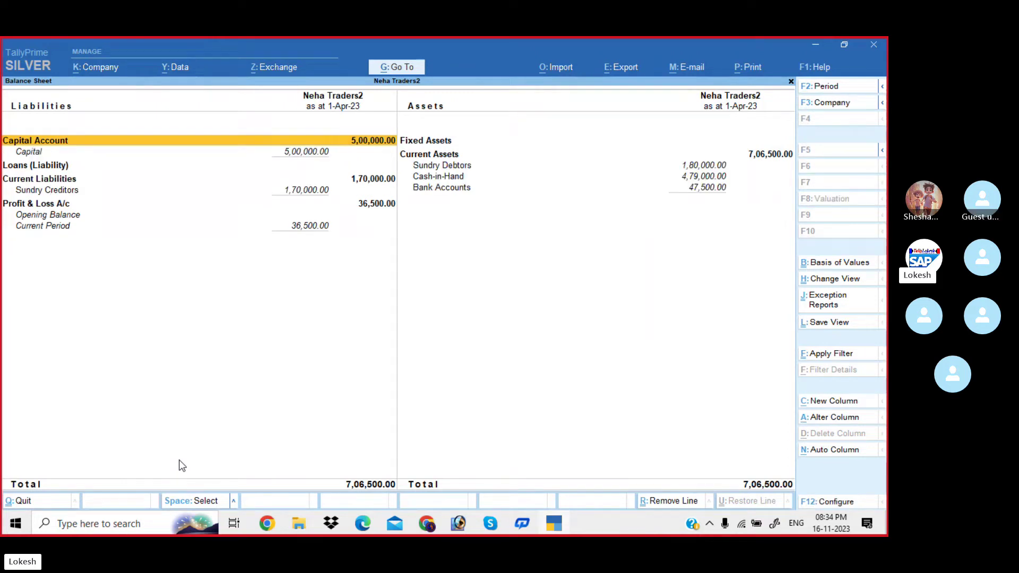
{"action": "key", "text": "Down"}
{"action": "key", "text": "Down"}
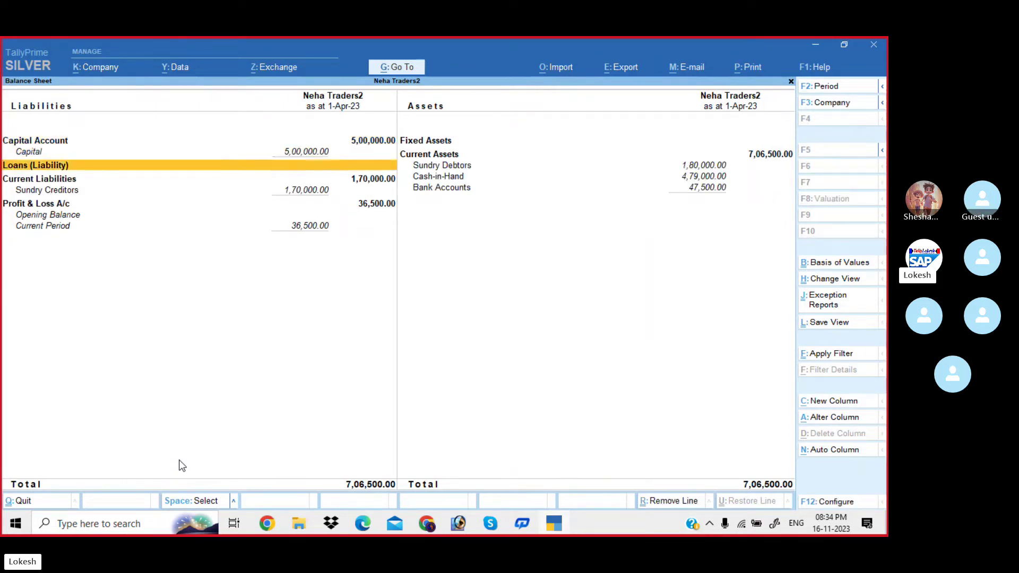
{"action": "key", "text": "Down"}
{"action": "key", "text": "Down"}
{"action": "key", "text": "Right"}
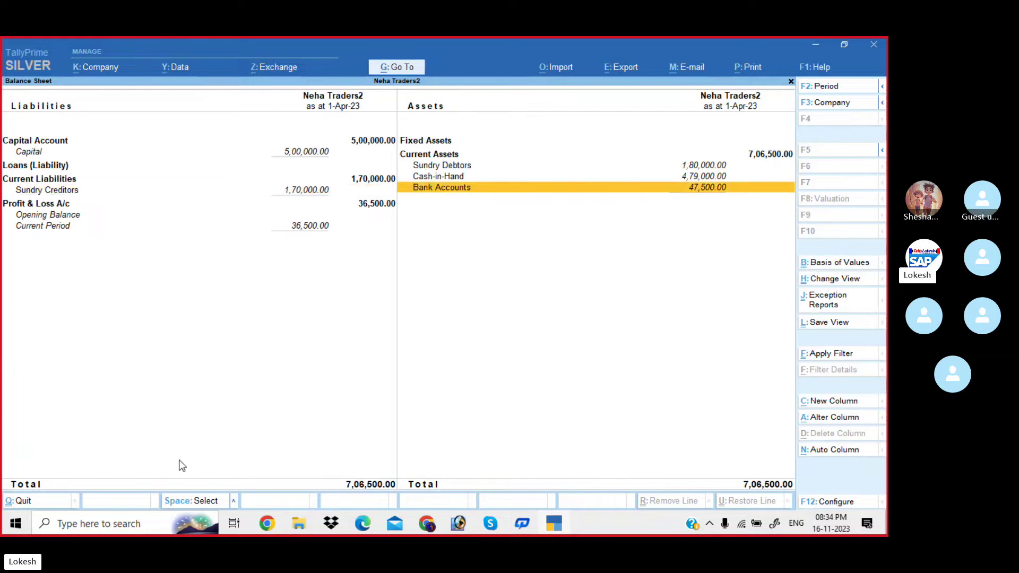
{"action": "key", "text": "Up"}
{"action": "key", "text": "Up"}
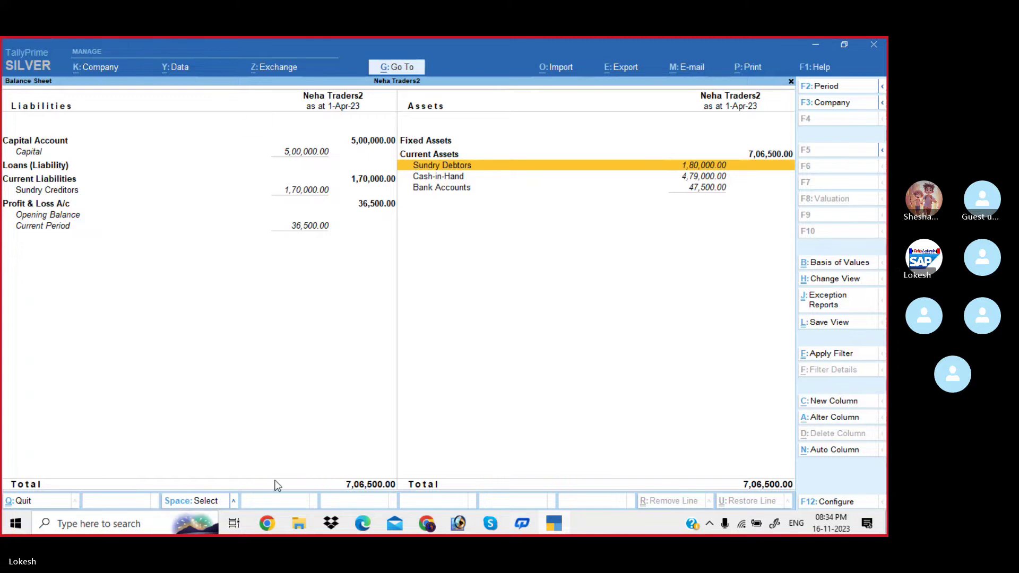
Leave the Balance Sheet and bring up a blank Company Creation form.
{"action": "key", "text": "Escape"}
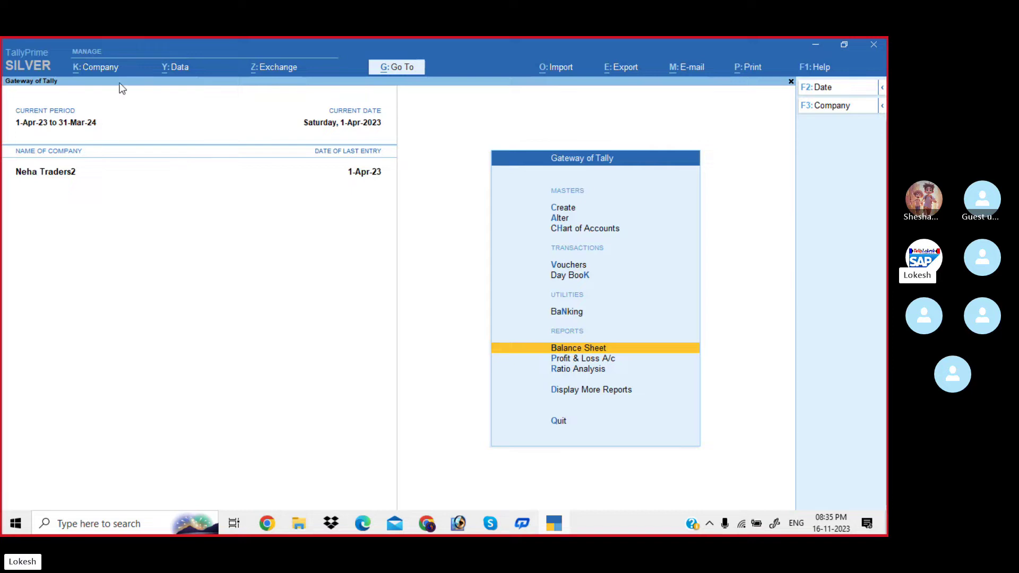
{"action": "left_click", "coordinate": [110, 69]}
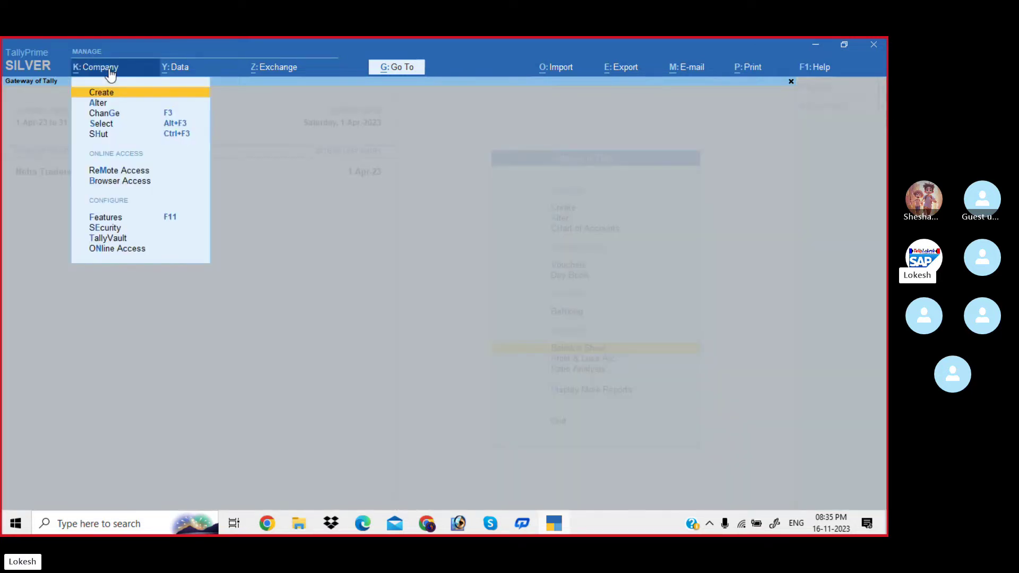
{"action": "left_click", "coordinate": [117, 93]}
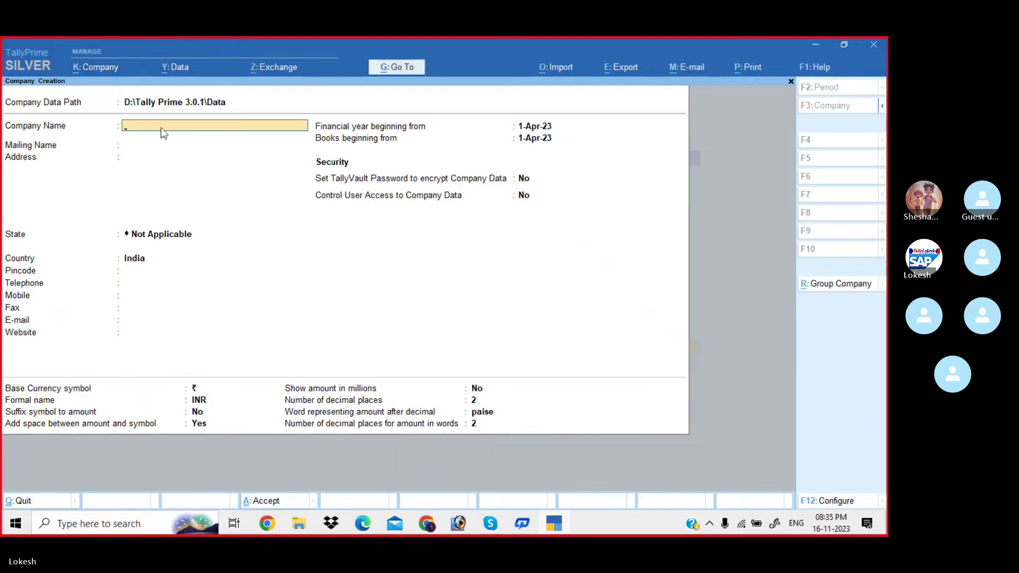
View the Kalyan Enterprise Problem-2 sheet in Skype, zoomed to its title and table header.
{"action": "key", "text": "alt+Tab"}
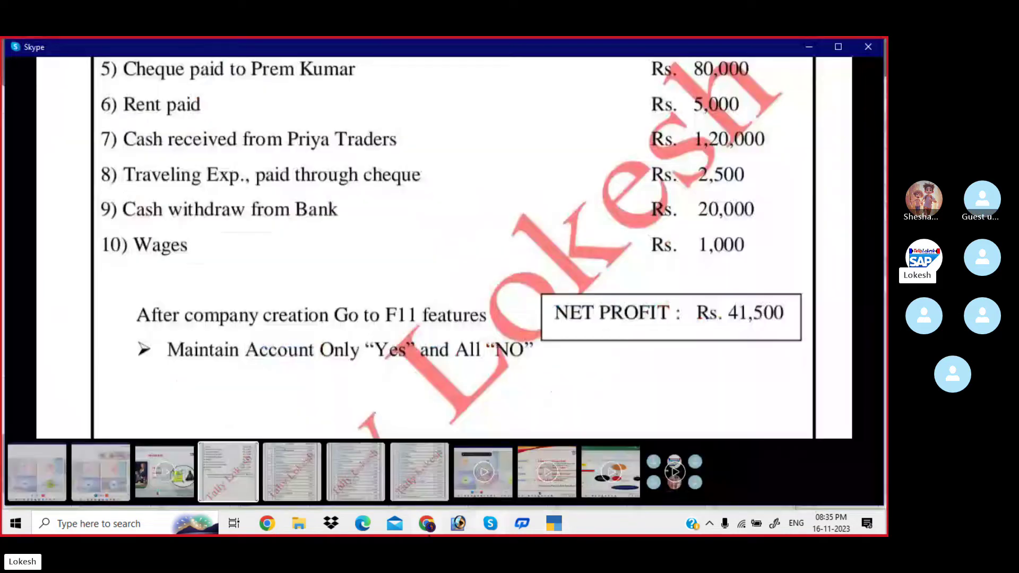
{"action": "left_click", "coordinate": [860, 248]}
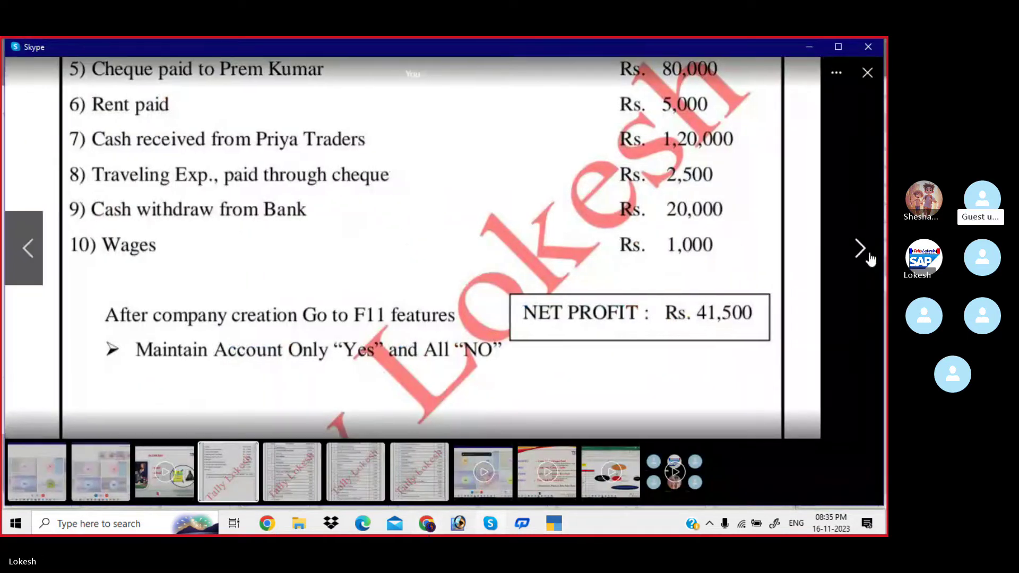
{"action": "double_click", "coordinate": [498, 204]}
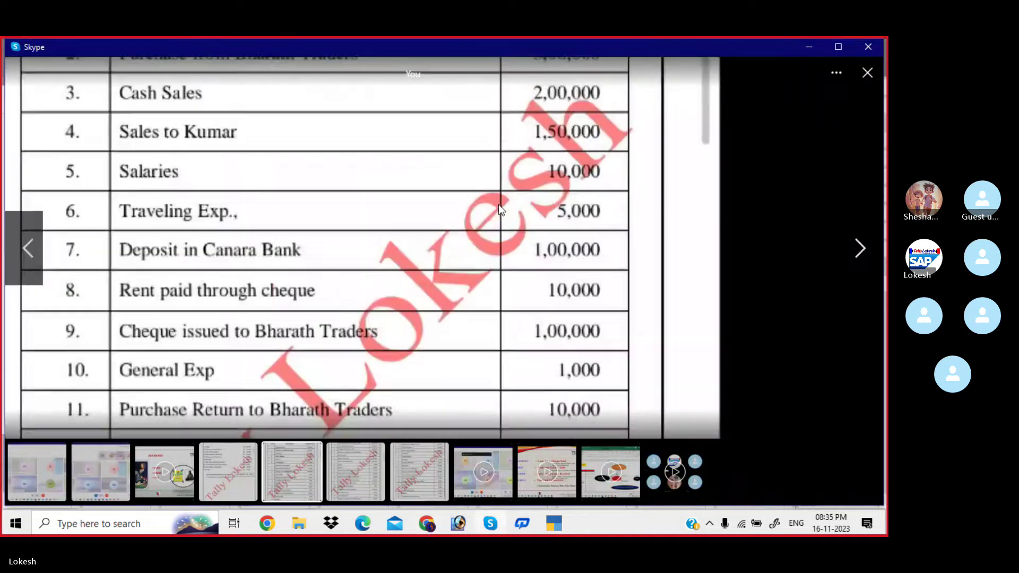
{"action": "left_click_drag", "start_coordinate": [478, 177], "coordinate": [451, 364]}
{"action": "left_click_drag", "start_coordinate": [434, 215], "coordinate": [425, 324]}
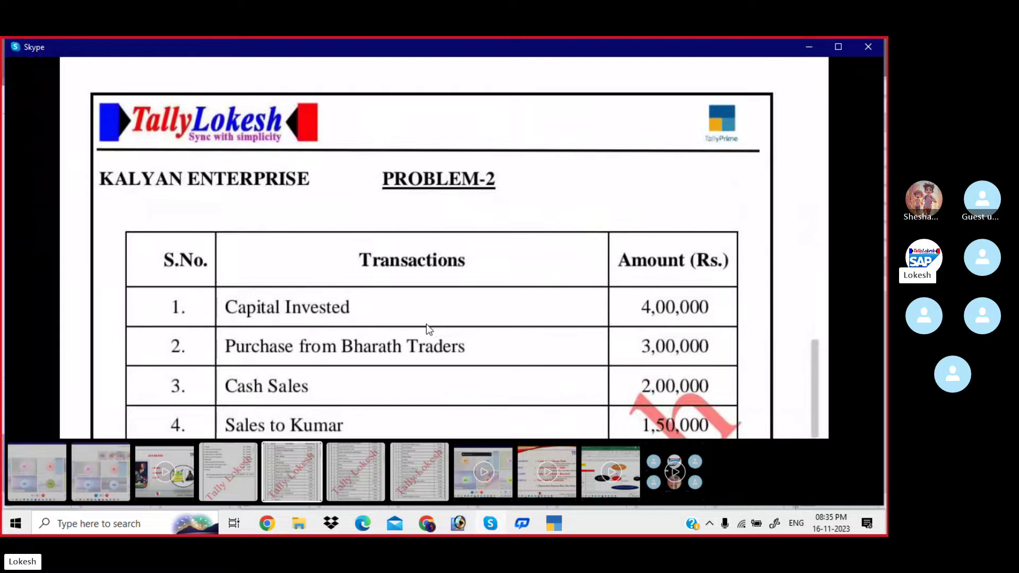
{"action": "key", "text": "alt+Tab"}
Create company 'Kalyan Enterprise' with state Andhra Pradesh and accept the form.
{"action": "type", "text": "K"}
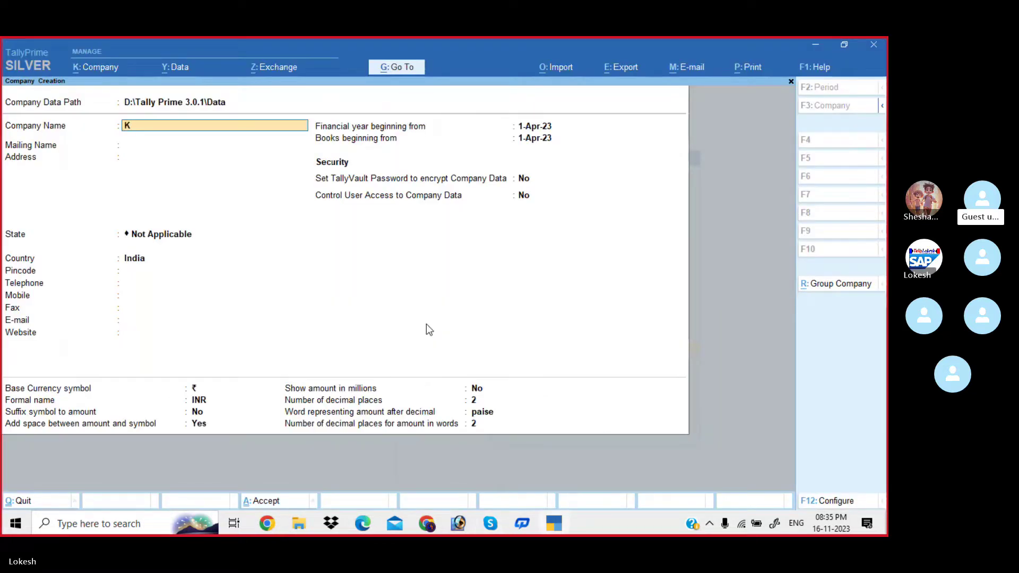
{"action": "type", "text": "alyan Enterprise"}
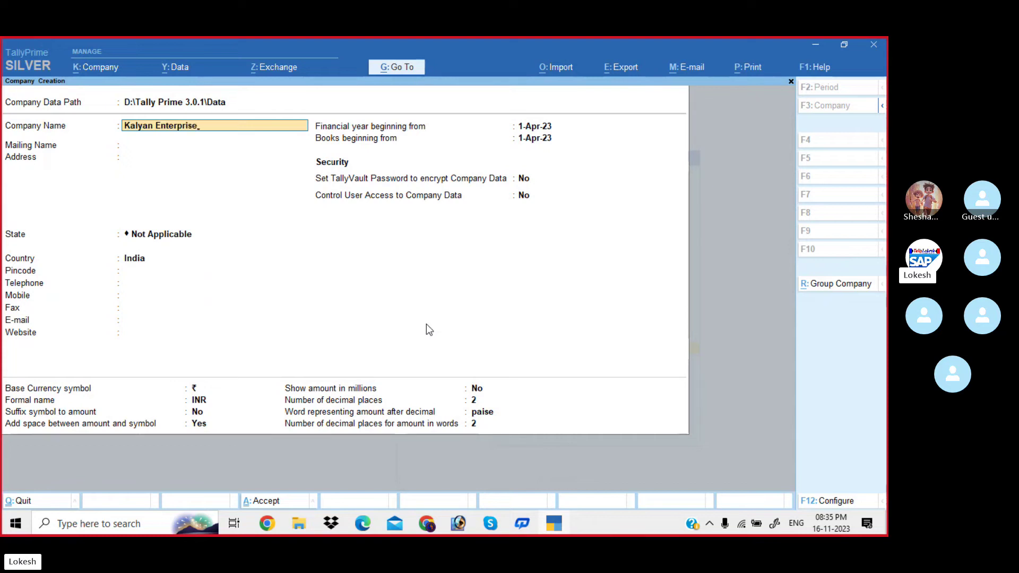
{"action": "key", "text": "Return"}
{"action": "key", "text": "Return"}
{"action": "key", "text": "Return"}
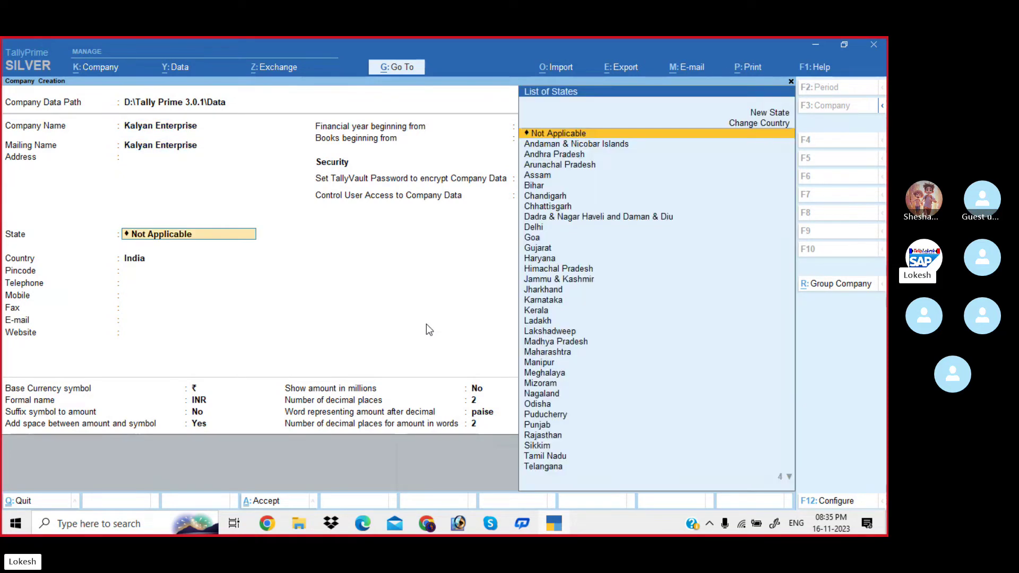
{"action": "key", "text": "Down"}
{"action": "key", "text": "Down"}
{"action": "key", "text": "Return"}
{"action": "key", "text": "Return"}
{"action": "key", "text": "Return"}
{"action": "key", "text": "Return"}
{"action": "key", "text": "Return"}
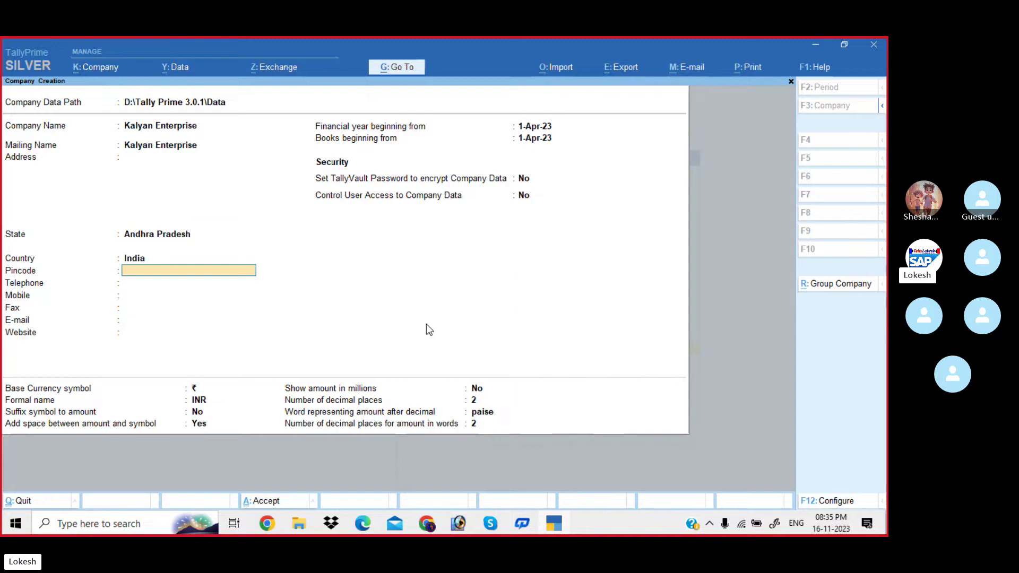
{"action": "key", "text": "Return"}
{"action": "key", "text": "Return"}
{"action": "key", "text": "Return"}
{"action": "key", "text": "Return"}
{"action": "key", "text": "Return"}
{"action": "key", "text": "Return"}
{"action": "key", "text": "Return"}
{"action": "key", "text": "Return"}
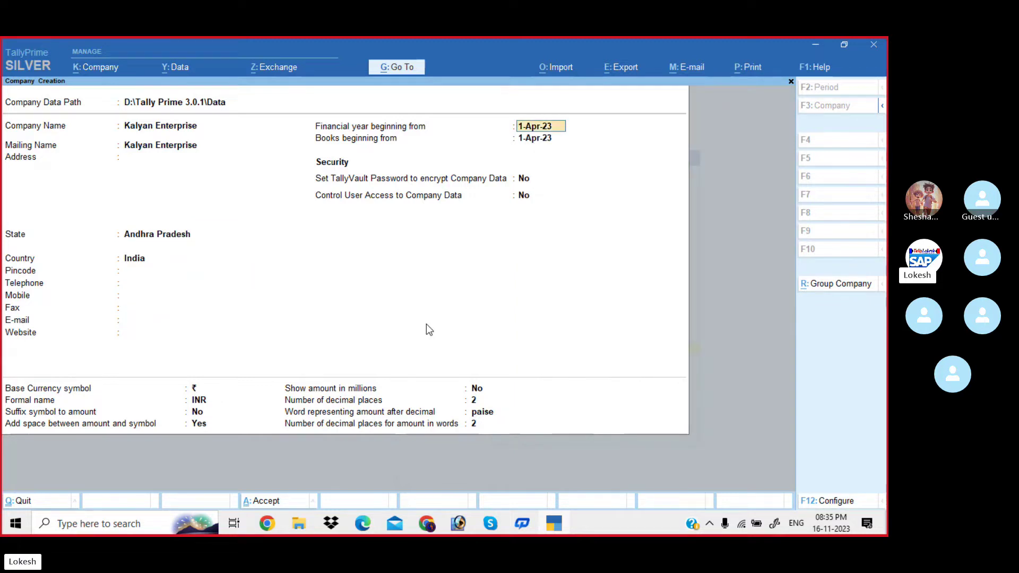
{"action": "key", "text": "Return"}
{"action": "key", "text": "Return"}
{"action": "key", "text": "Return"}
{"action": "key", "text": "Return"}
{"action": "key", "text": "Return"}
{"action": "key", "text": "Return"}
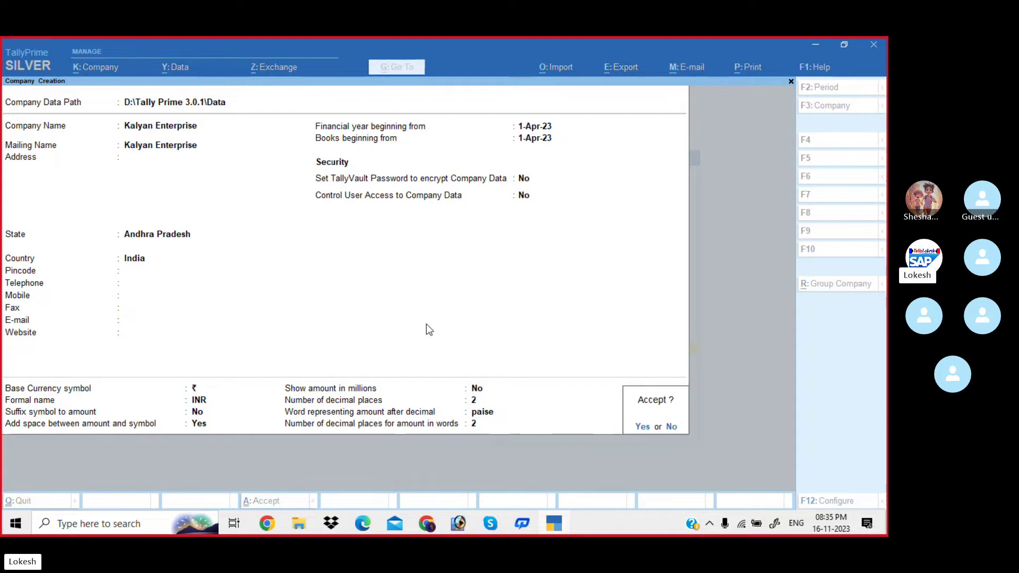
{"action": "key", "text": "Return"}
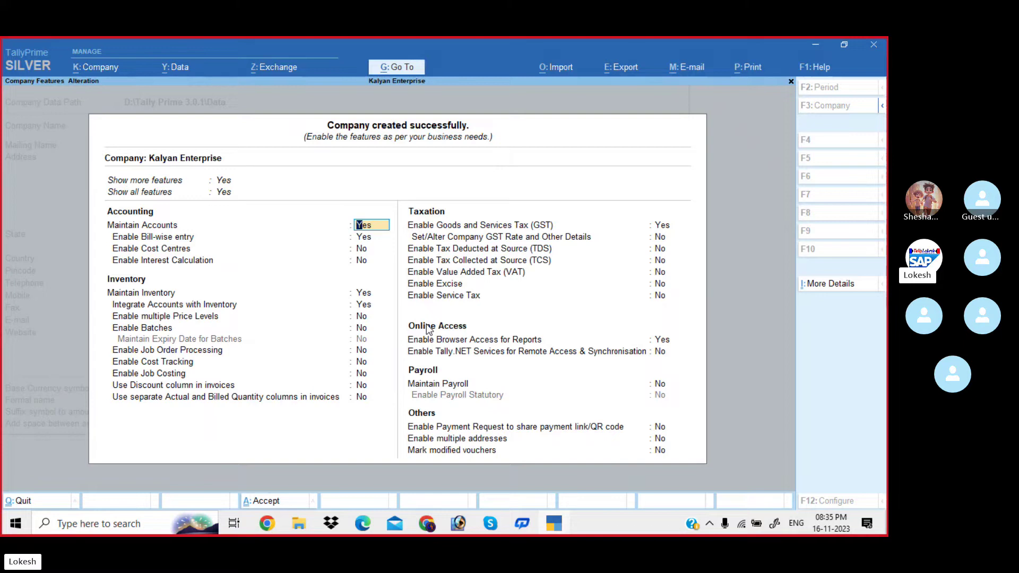
Set bill-wise entry, inventory, GST and browser access to No, then accept Kalyan Enterprise's features.
{"action": "key", "text": "Return"}
{"action": "type", "text": "n"}
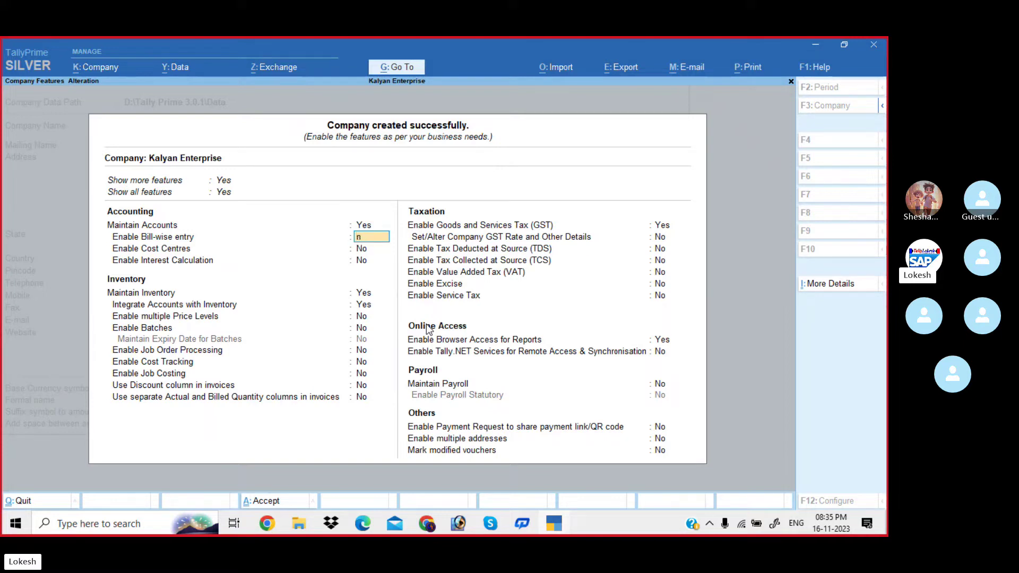
{"action": "key", "text": "Return"}
{"action": "key", "text": "Return"}
{"action": "key", "text": "Return"}
{"action": "type", "text": "n"}
{"action": "key", "text": "Return"}
{"action": "type", "text": "n"}
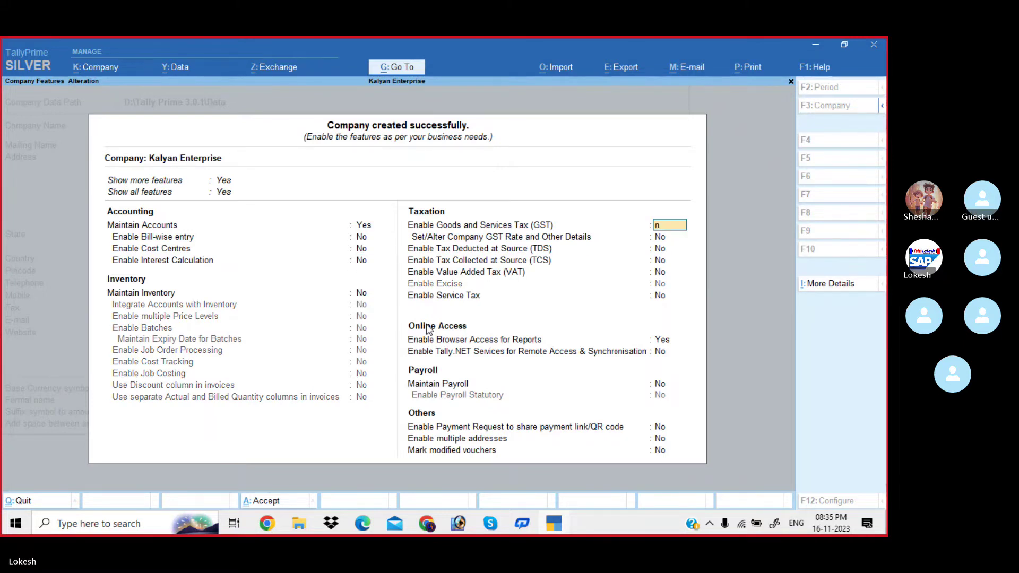
{"action": "key", "text": "Return"}
{"action": "key", "text": "Return"}
{"action": "key", "text": "Return"}
{"action": "key", "text": "Return"}
{"action": "key", "text": "Return"}
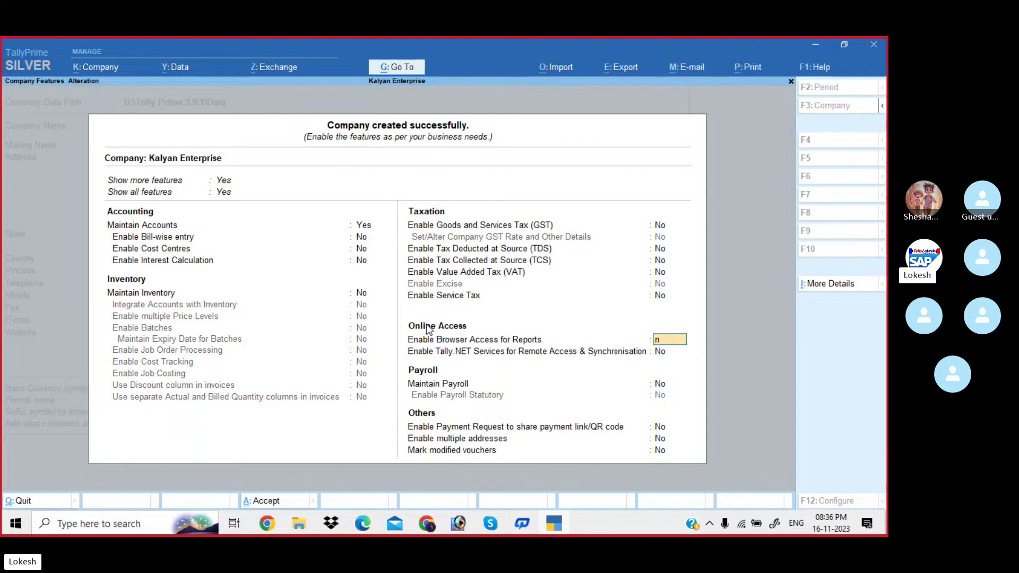
{"action": "key", "text": "Return"}
{"action": "key", "text": "Return"}
{"action": "key", "text": "Return"}
{"action": "key", "text": "Return"}
{"action": "key", "text": "Return"}
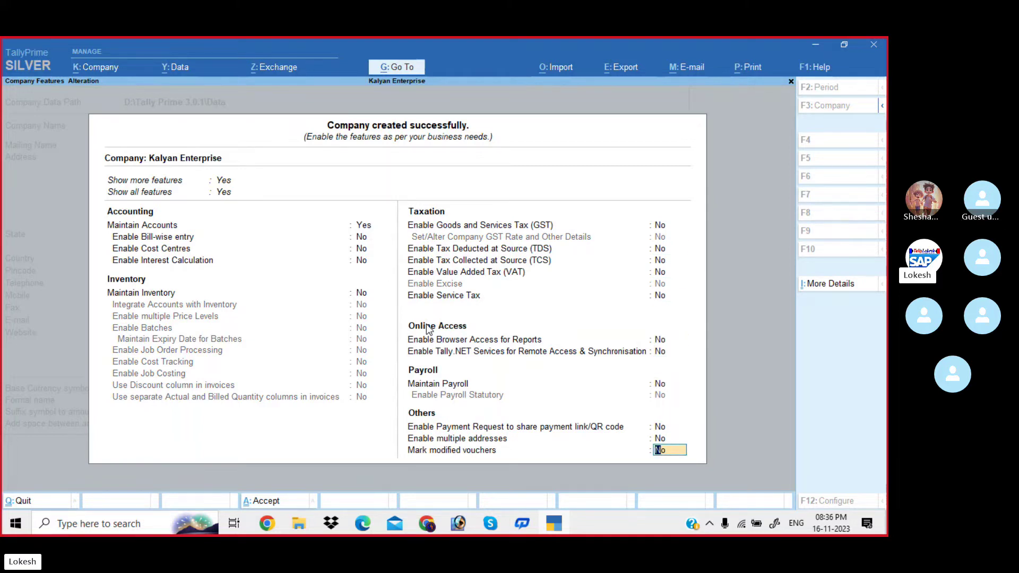
{"action": "key", "text": "Return"}
{"action": "key", "text": "Return"}
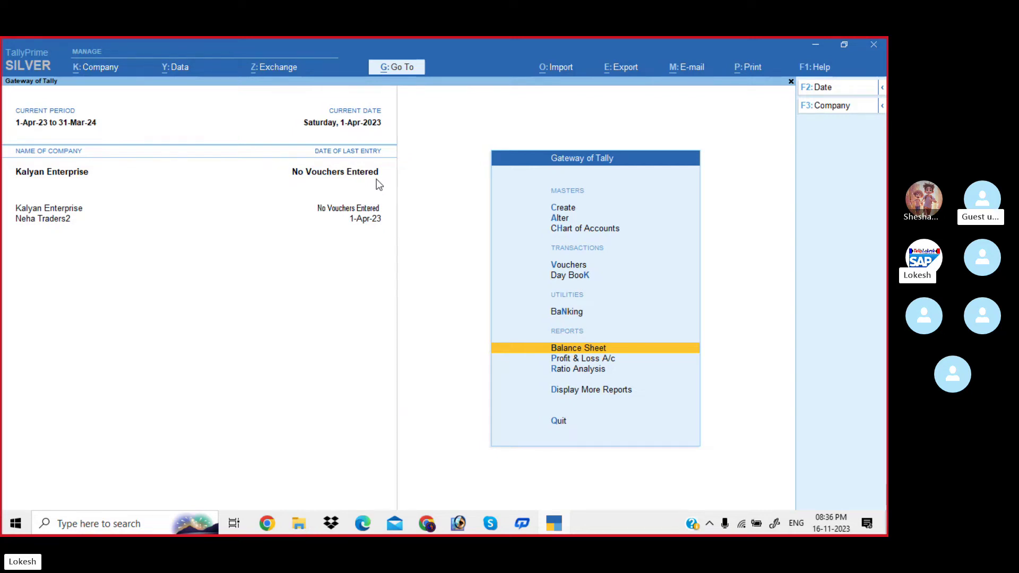
Browse the Group, Ledger and Voucher Type alteration lists, including inactive voucher types.
{"action": "key", "text": "Up"}
{"action": "key", "text": "Up"}
{"action": "key", "text": "Up"}
{"action": "key", "text": "Up"}
{"action": "key", "text": "Up"}
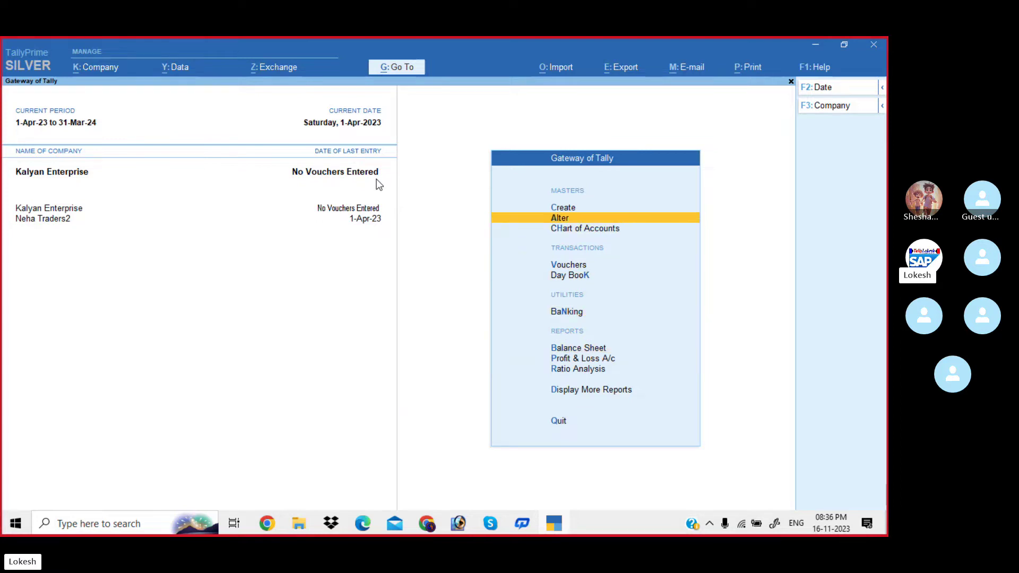
{"action": "key", "text": "Return"}
{"action": "key", "text": "Return"}
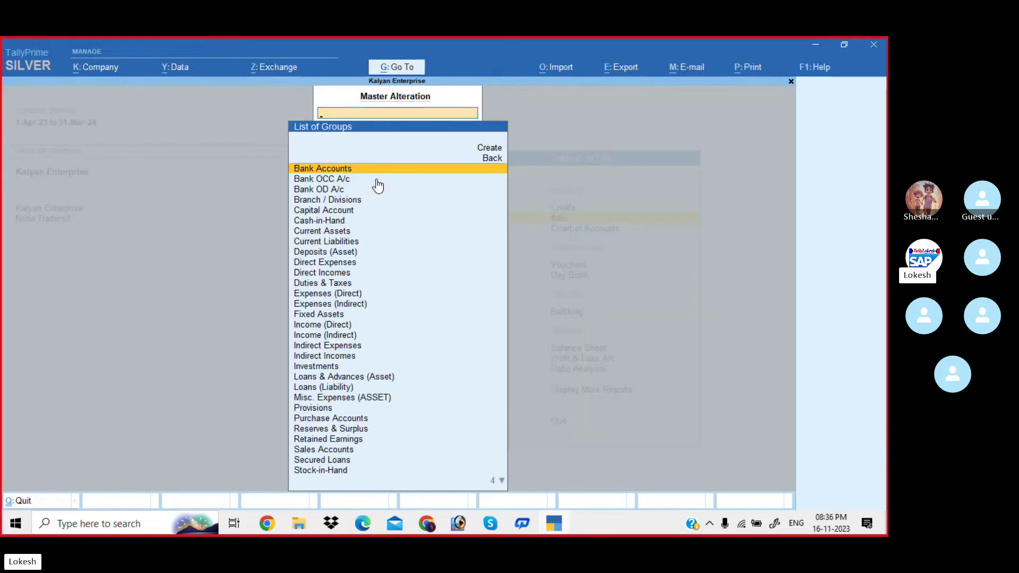
{"action": "key", "text": "Escape"}
{"action": "key", "text": "Down"}
{"action": "key", "text": "Return"}
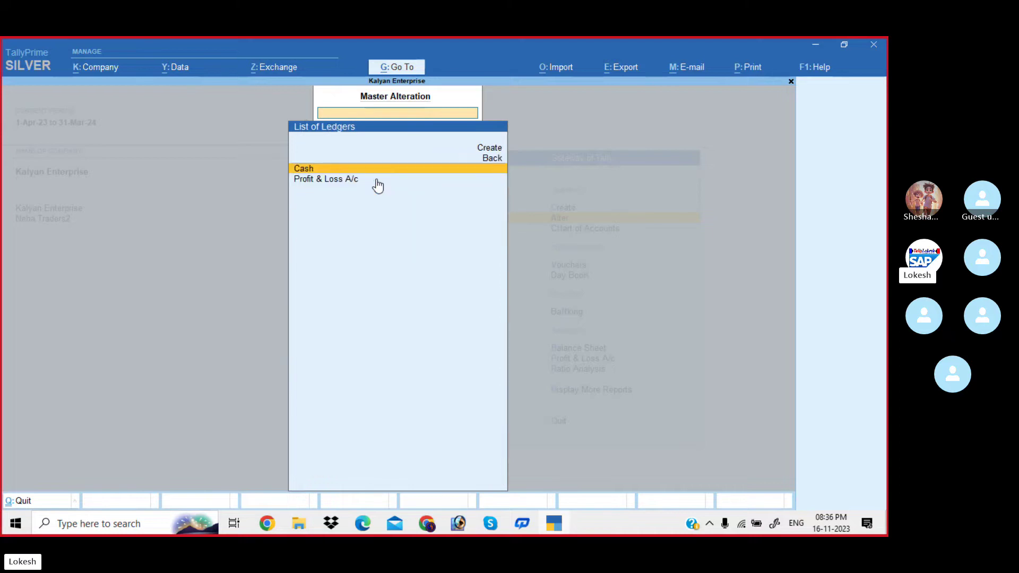
{"action": "key", "text": "Escape"}
{"action": "key", "text": "Down"}
{"action": "key", "text": "Down"}
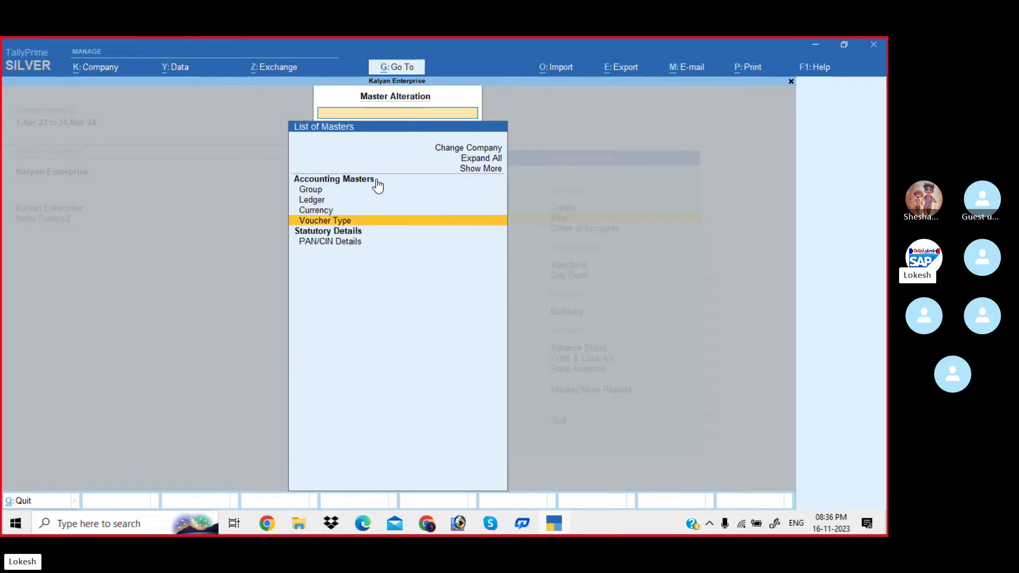
{"action": "key", "text": "Return"}
{"action": "key", "text": "Up"}
{"action": "key", "text": "Up"}
{"action": "key", "text": "Return"}
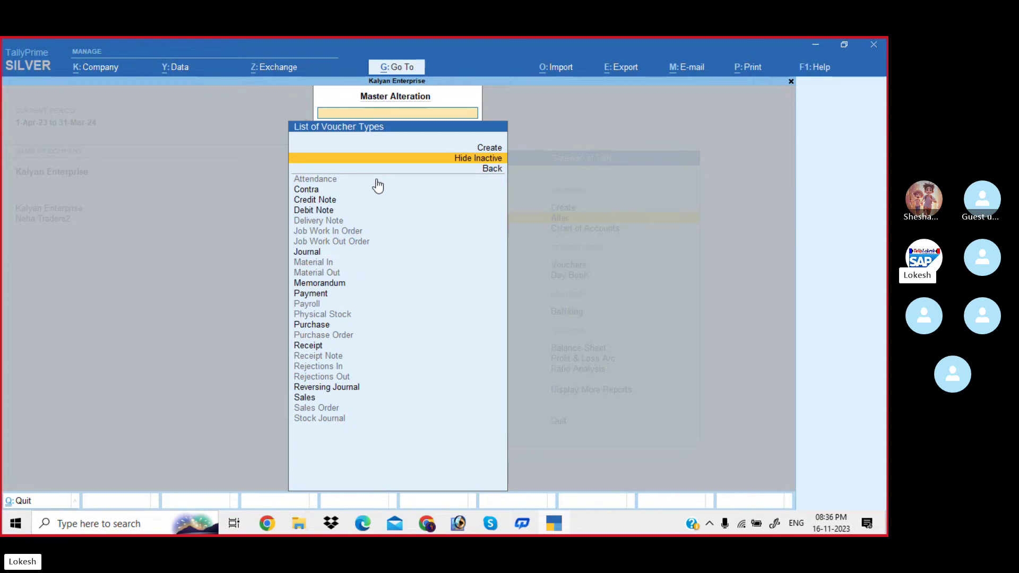
{"action": "key", "text": "Escape"}
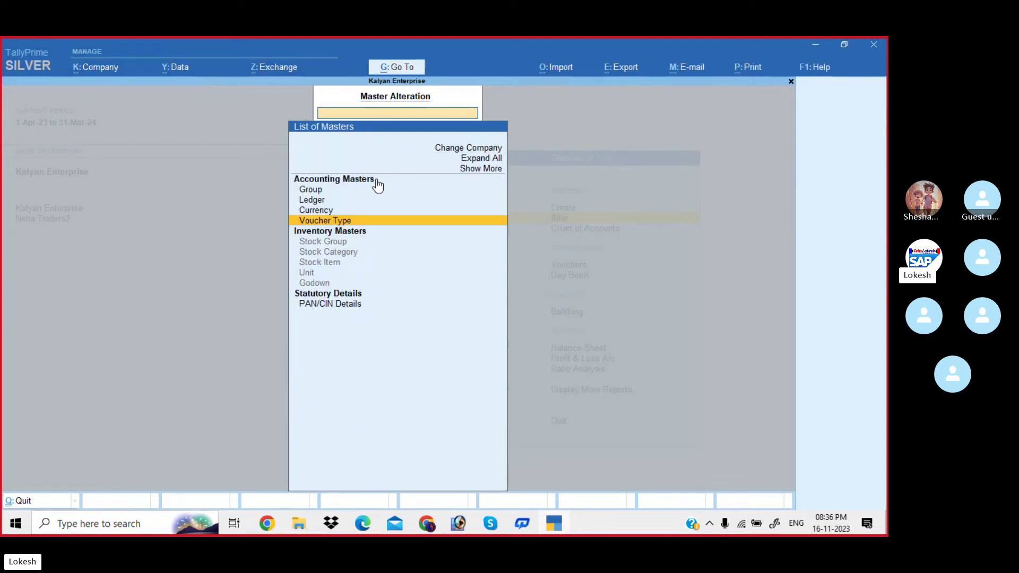
{"action": "key", "text": "Escape"}
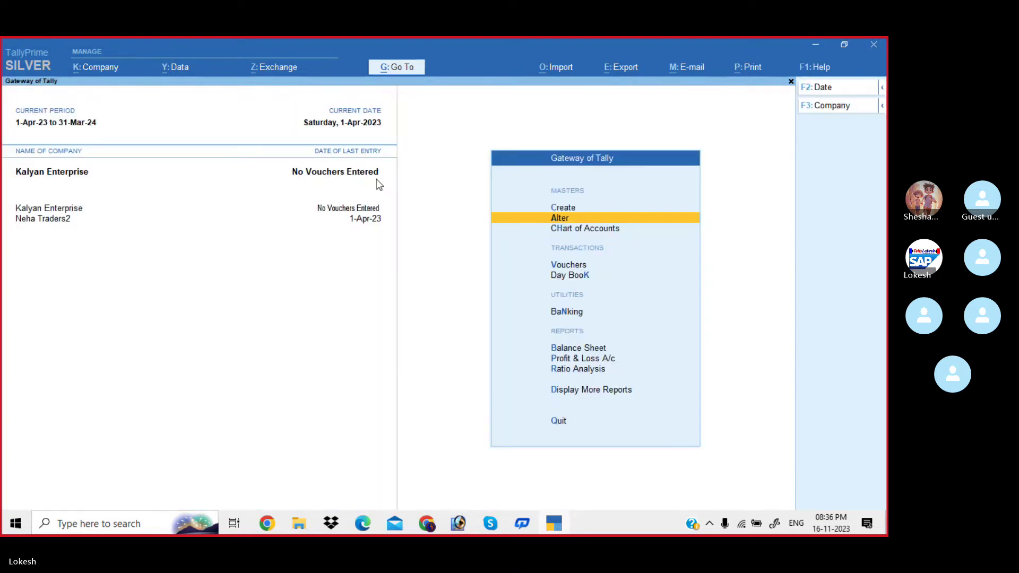
Open a blank Ledger Creation form and switch to the Problem-2 slide in Skype.
{"action": "key", "text": "Up"}
{"action": "key", "text": "Return"}
{"action": "key", "text": "Down"}
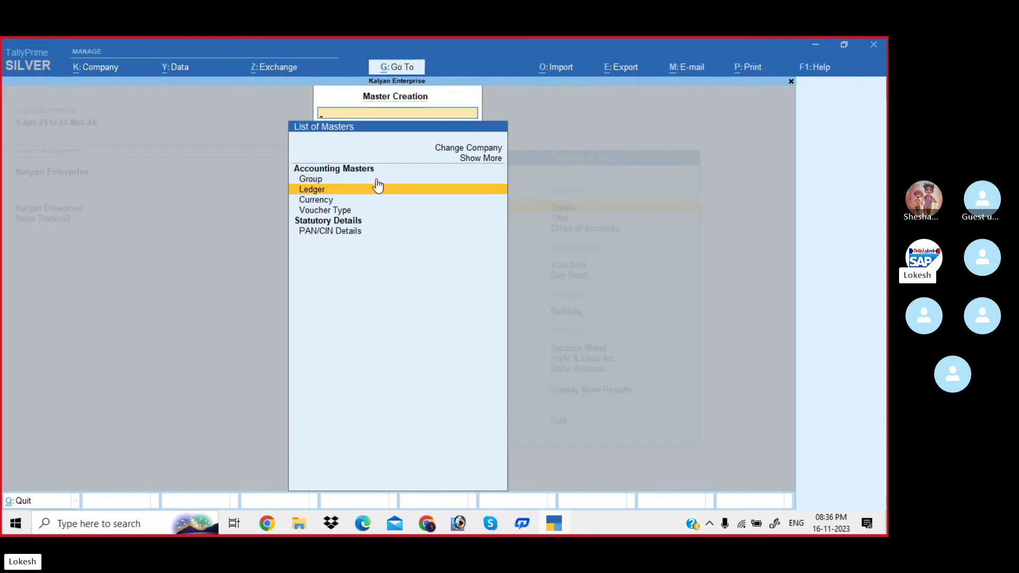
{"action": "key", "text": "Return"}
{"action": "key", "text": "alt+Tab"}
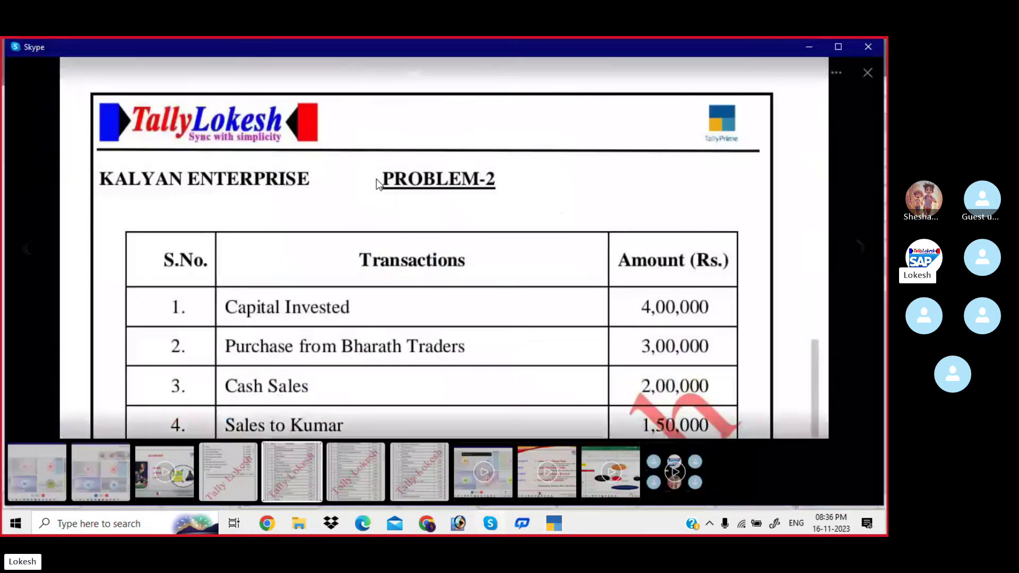
Pan and scroll through the Problem-2 slide to review the later transactions.
{"action": "left_click_drag", "start_coordinate": [420, 279], "coordinate": [412, 156]}
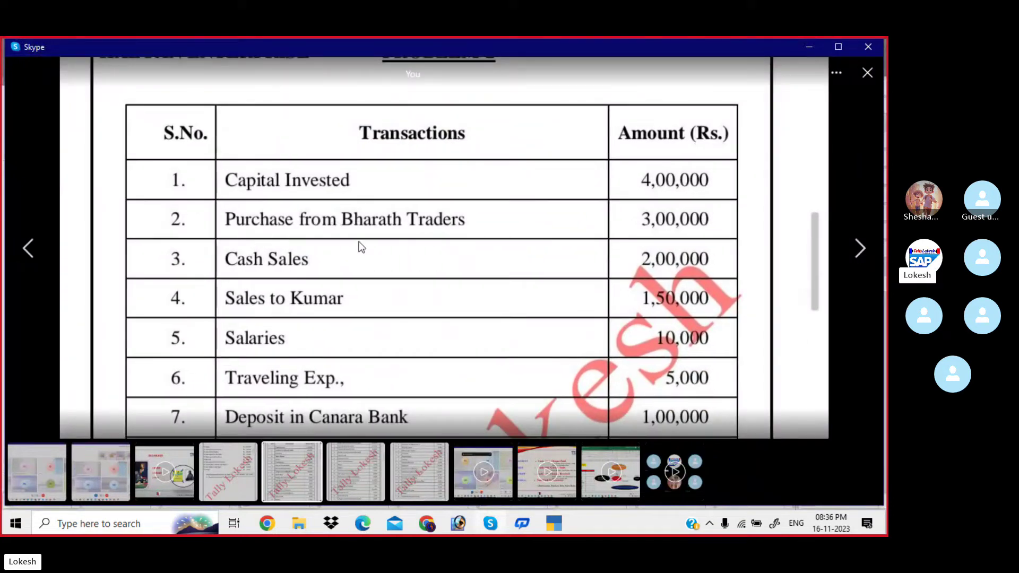
{"action": "left_click_drag", "start_coordinate": [359, 246], "coordinate": [329, 189]}
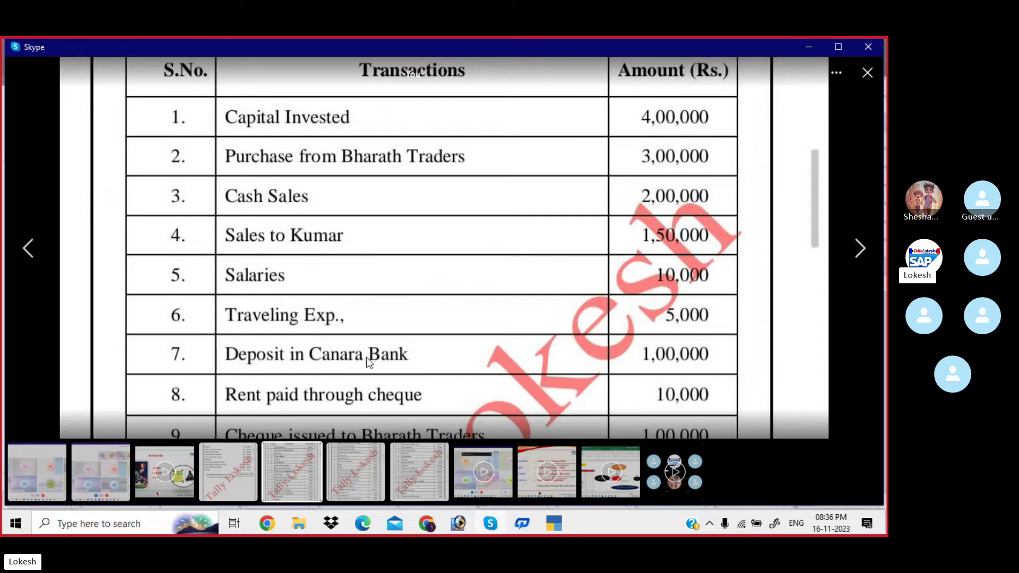
{"action": "scroll", "coordinate": [514, 224], "scroll_direction": "down", "scroll_amount": 5}
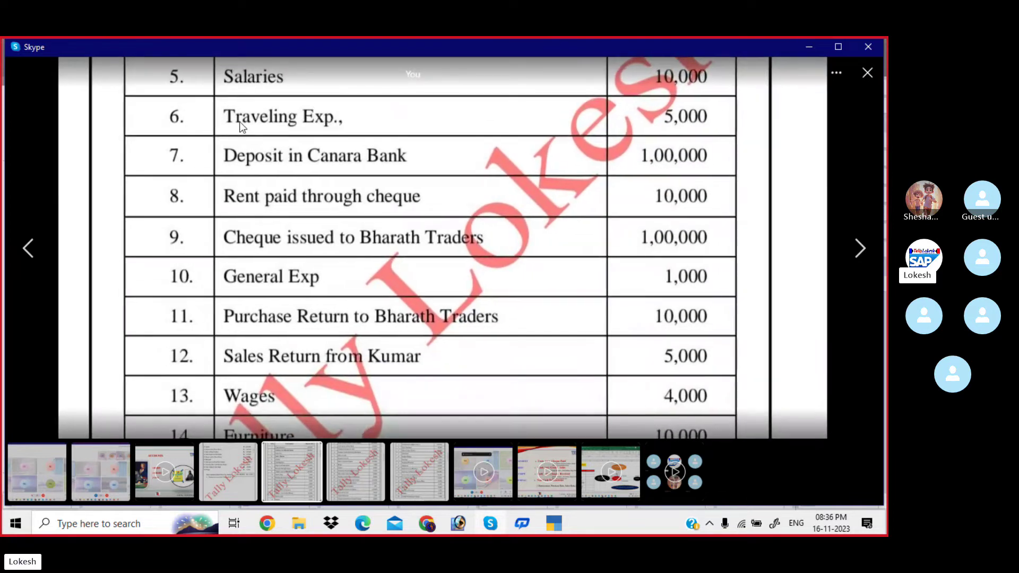
{"action": "scroll", "coordinate": [394, 308], "scroll_direction": "down", "scroll_amount": 4}
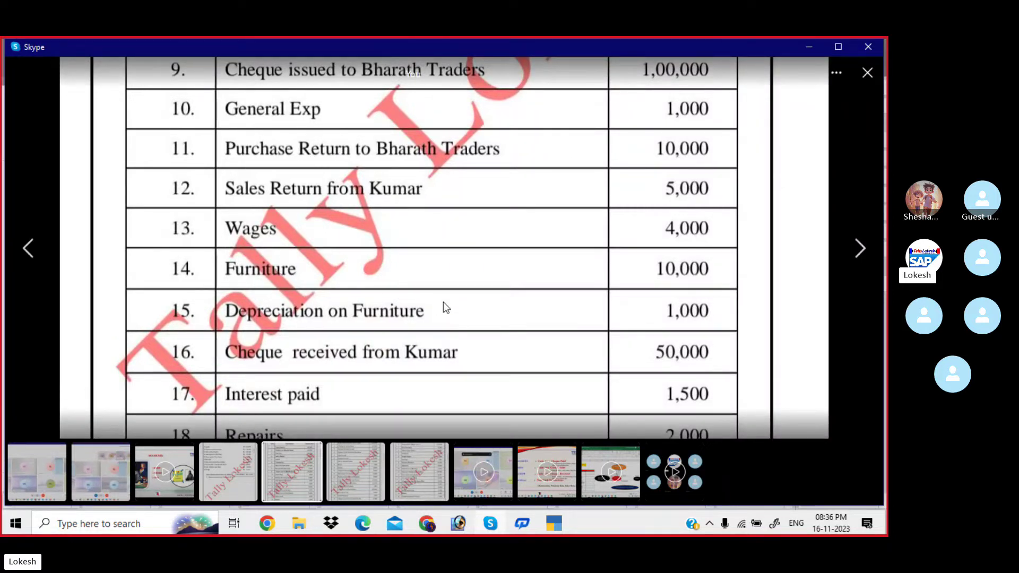
{"action": "scroll", "coordinate": [424, 265], "scroll_direction": "down", "scroll_amount": 3}
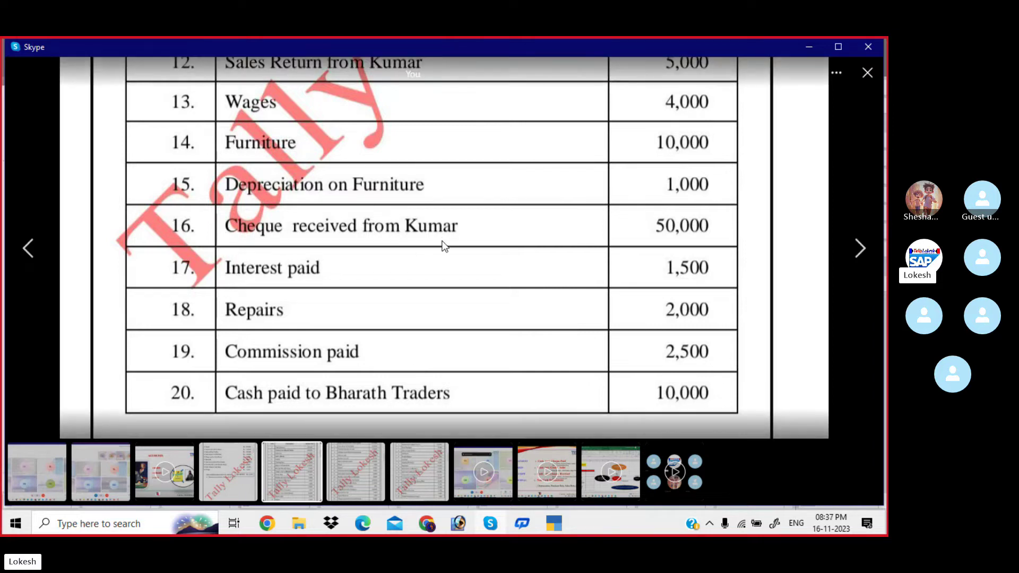
{"action": "scroll", "coordinate": [443, 243], "scroll_direction": "up", "scroll_amount": 2}
{"action": "scroll", "coordinate": [432, 182], "scroll_direction": "up", "scroll_amount": 8}
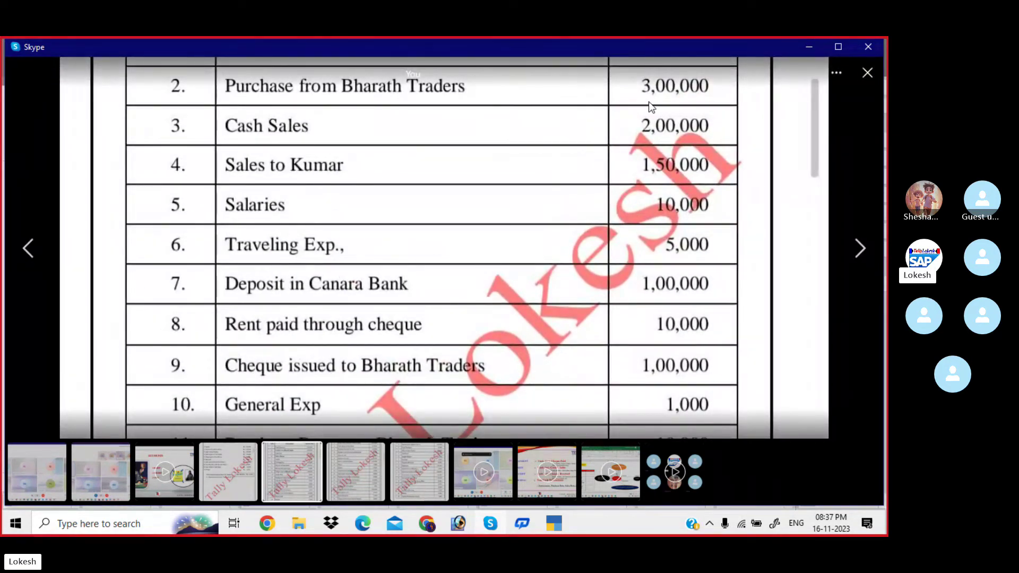
{"action": "scroll", "coordinate": [486, 273], "scroll_direction": "down", "scroll_amount": 2}
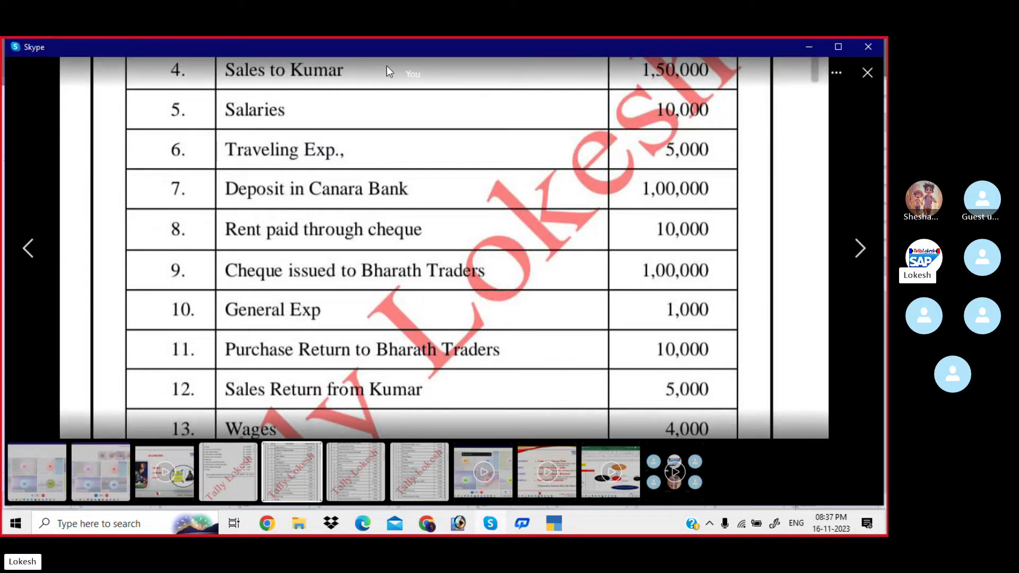
{"action": "scroll", "coordinate": [415, 212], "scroll_direction": "up", "scroll_amount": 2}
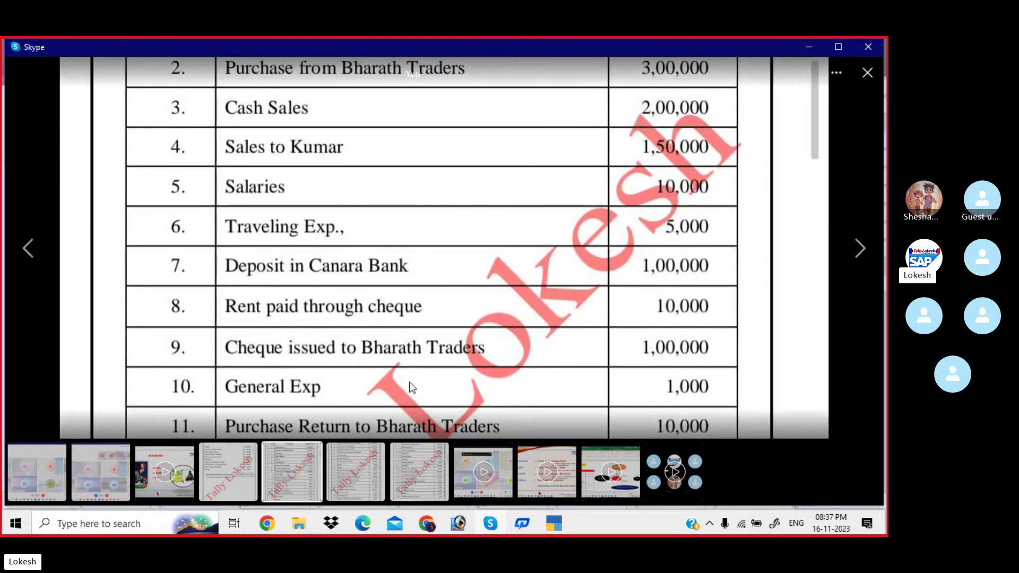
{"action": "scroll", "coordinate": [403, 344], "scroll_direction": "down", "scroll_amount": 3}
{"action": "scroll", "coordinate": [388, 266], "scroll_direction": "down", "scroll_amount": 1}
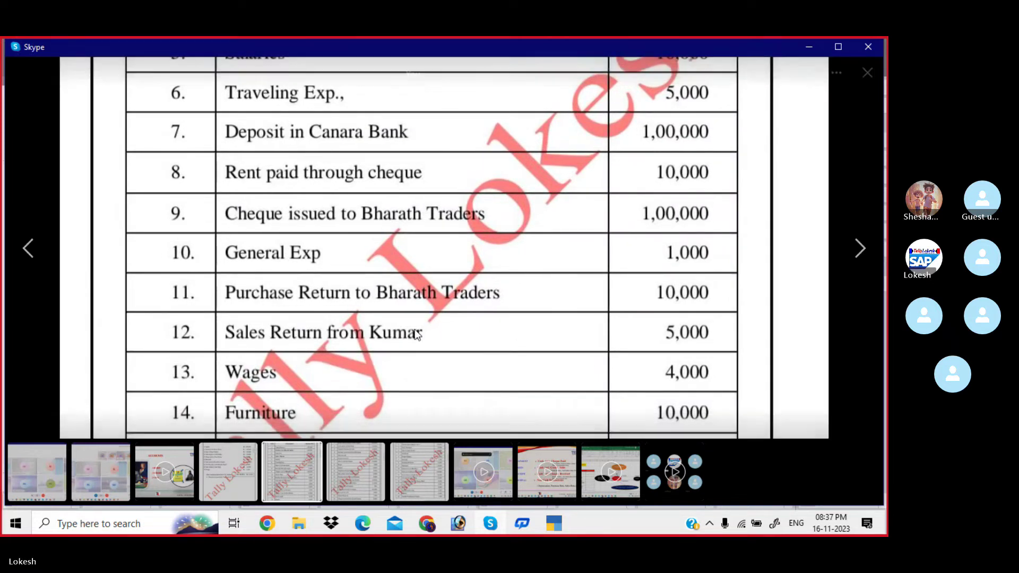
{"action": "left_click_drag", "start_coordinate": [451, 344], "coordinate": [412, 195]}
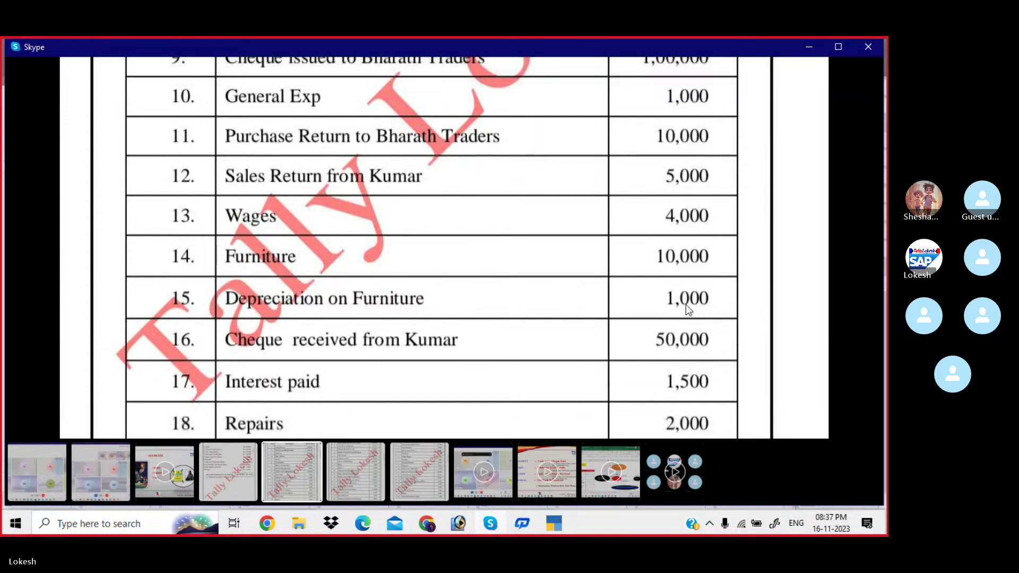
{"action": "scroll", "coordinate": [500, 311], "scroll_direction": "up", "scroll_amount": 2}
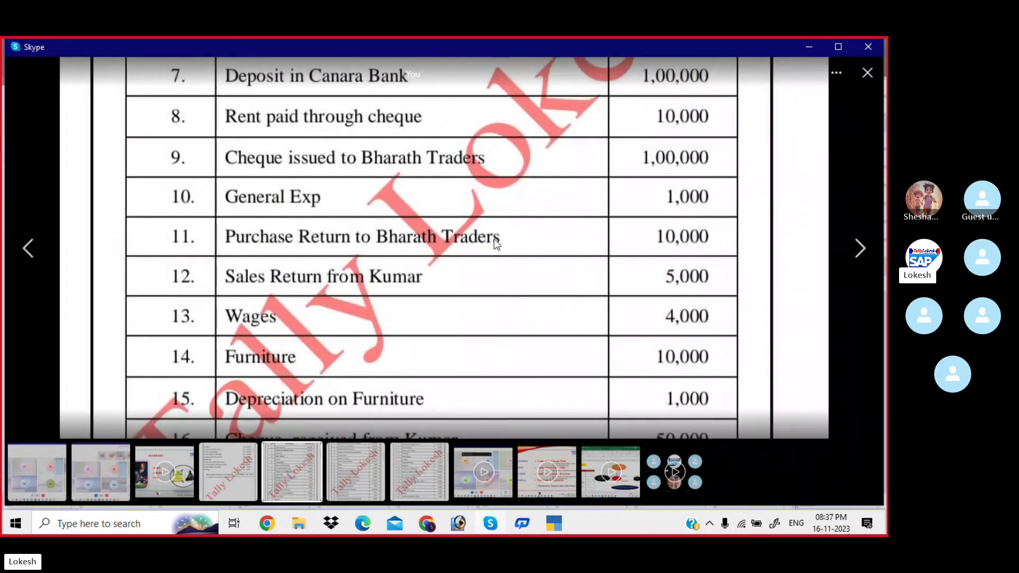
{"action": "scroll", "coordinate": [496, 244], "scroll_direction": "up", "scroll_amount": 1}
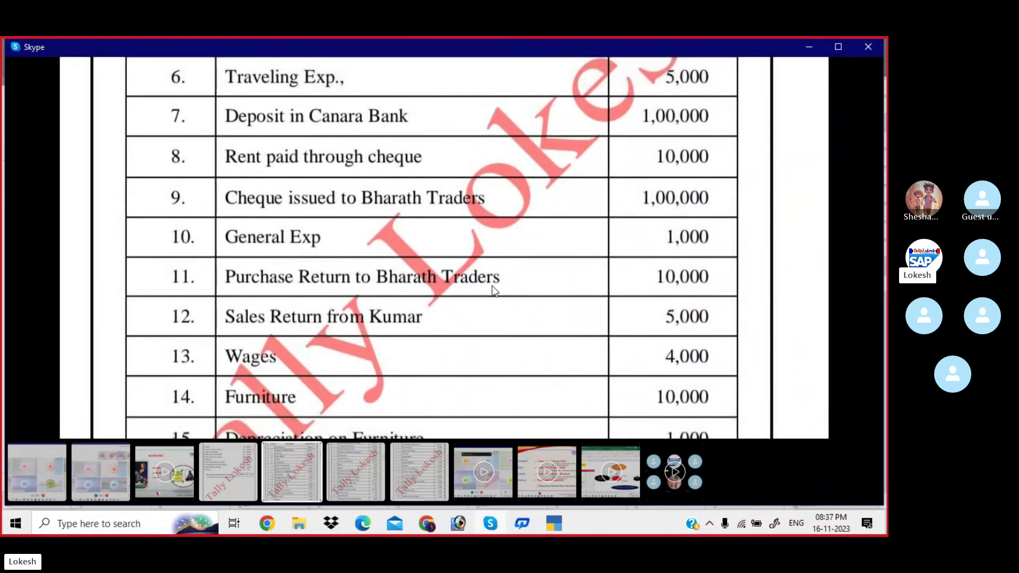
Back in TallyPrime, discard the unfinished ledger form and close the creation list.
{"action": "key", "text": "alt+Tab"}
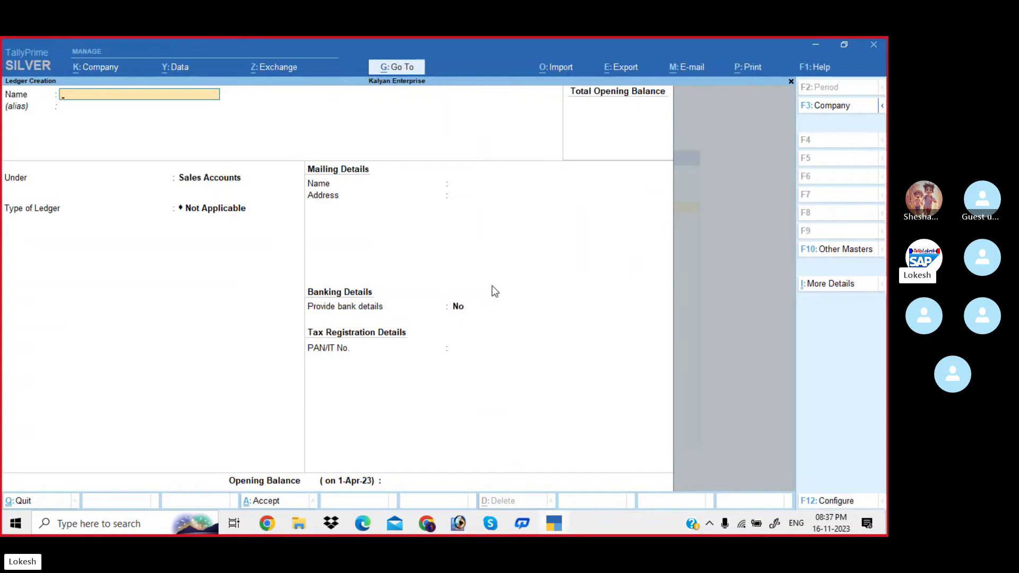
{"action": "key", "text": "Escape"}
{"action": "key", "text": "y"}
{"action": "key", "text": "Escape"}
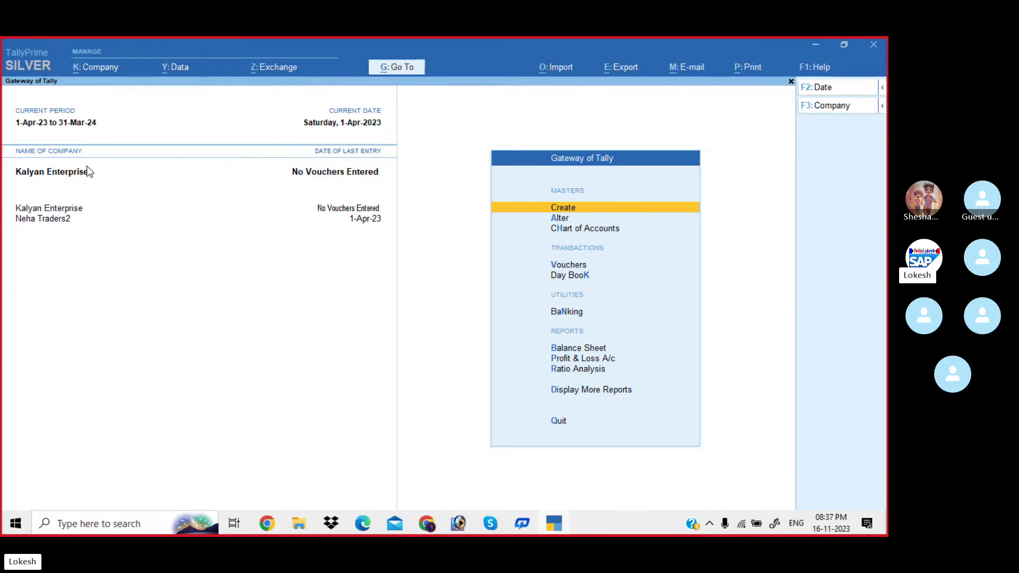
Make Neha Traders2 the current company and open Journal voucher No. 1.
{"action": "left_click", "coordinate": [51, 223]}
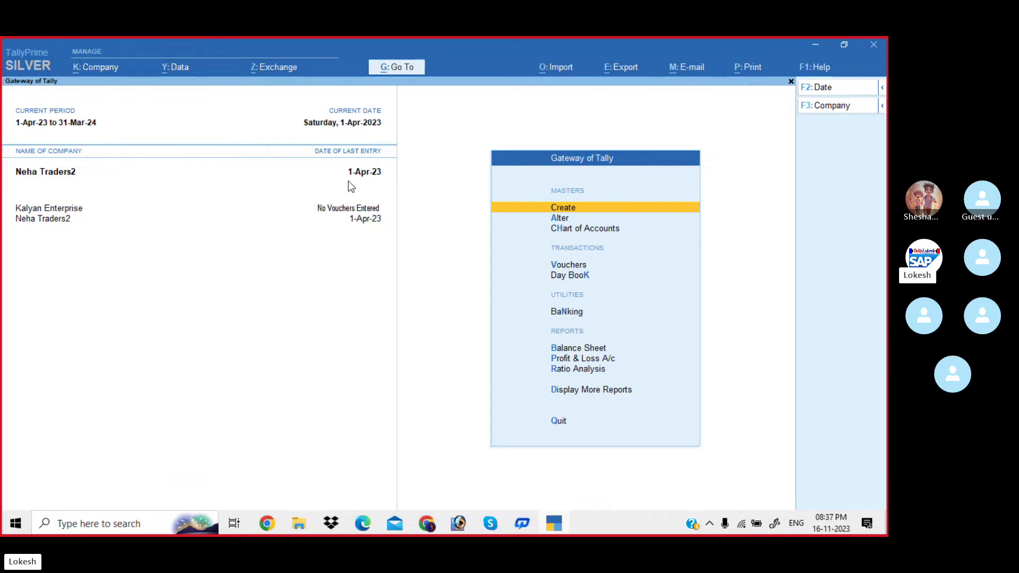
{"action": "key", "text": "Down"}
{"action": "key", "text": "Down"}
{"action": "key", "text": "Down"}
{"action": "key", "text": "Down"}
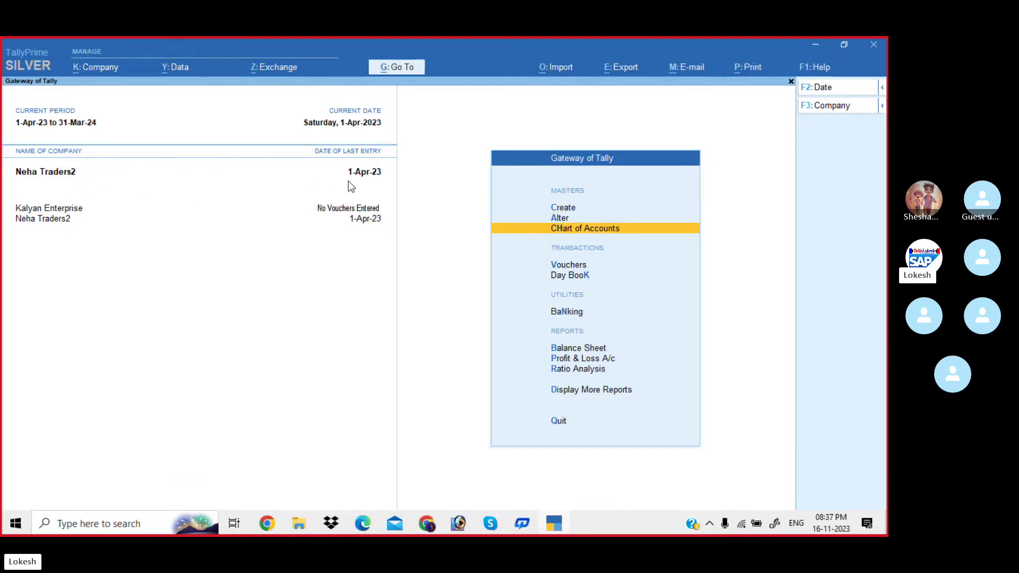
{"action": "key", "text": "Up"}
{"action": "key", "text": "Return"}
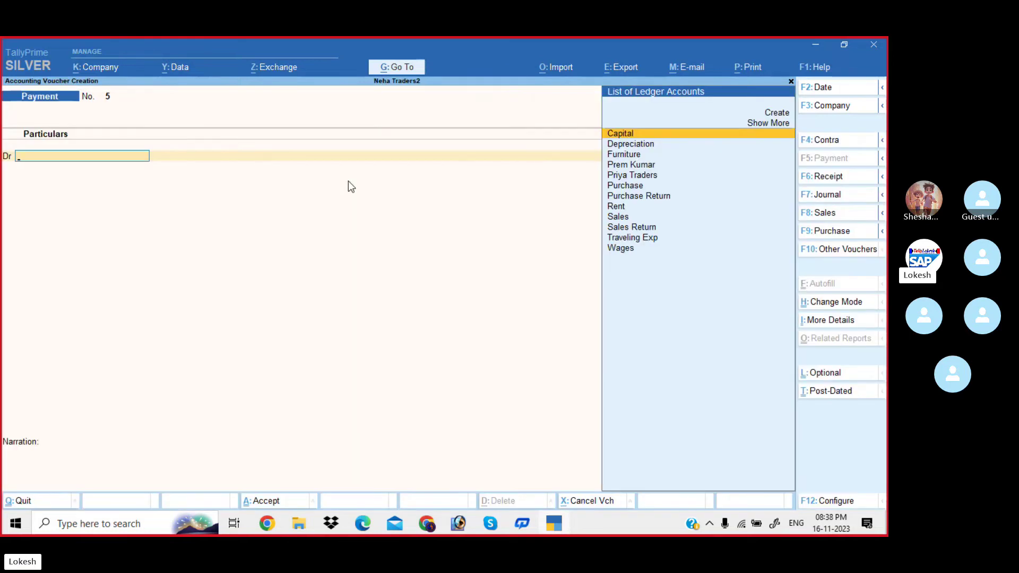
{"action": "left_click", "coordinate": [835, 200]}
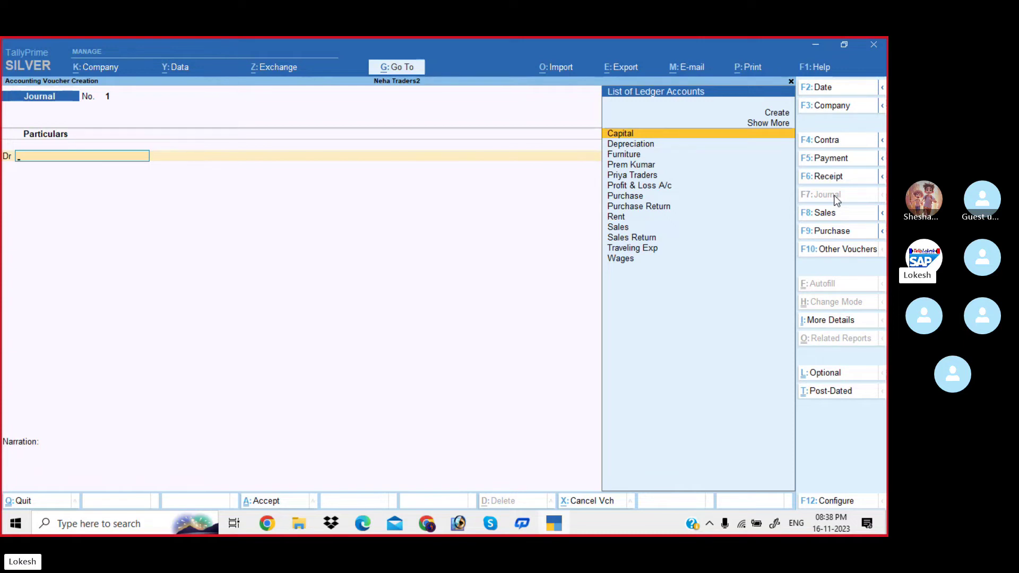
Debit the party's ledger 10,000 in journal 1, checking the amount on the Skype slide.
{"action": "type", "text": "P"}
{"action": "key", "text": "Down"}
{"action": "key", "text": "Down"}
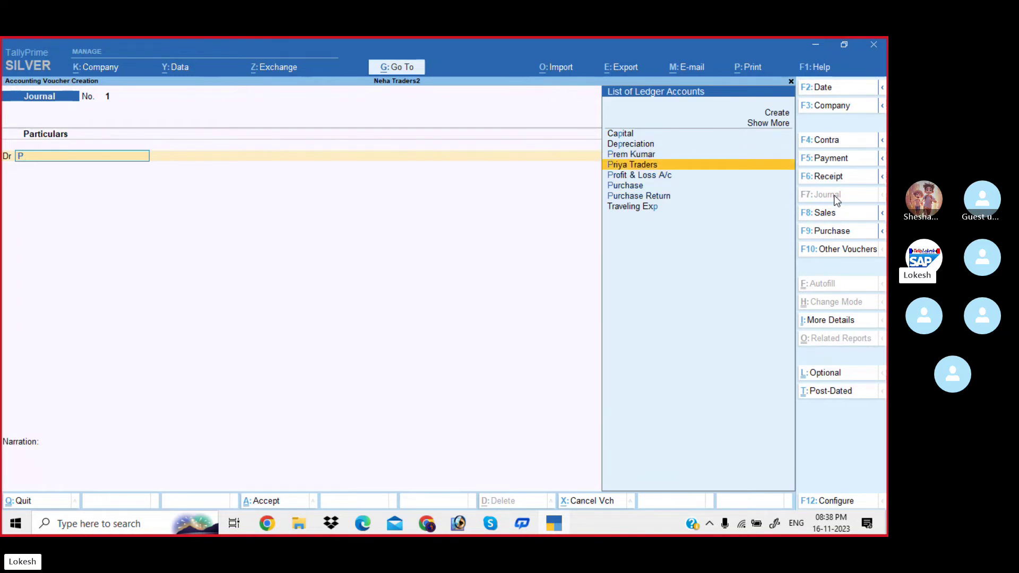
{"action": "key", "text": "Up"}
{"action": "key", "text": "Return"}
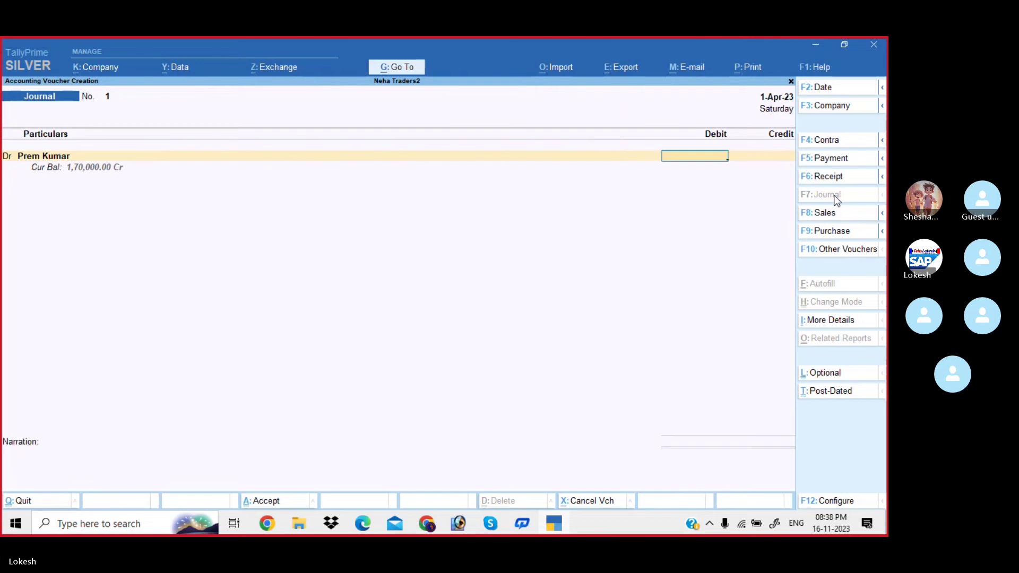
{"action": "key", "text": "alt"}
{"action": "key", "text": "alt+Tab"}
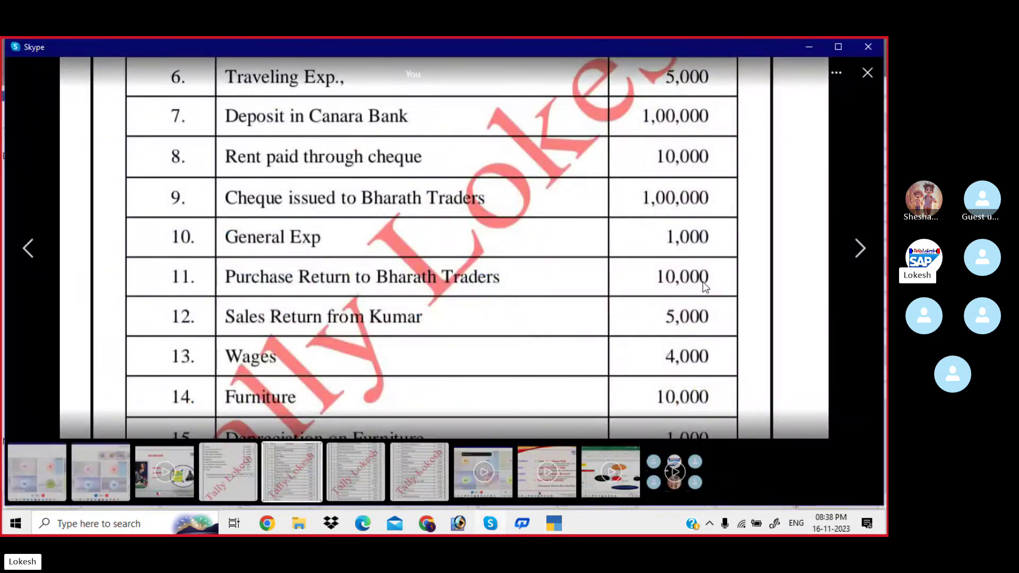
{"action": "key", "text": "alt+Tab"}
{"action": "type", "text": "10000"}
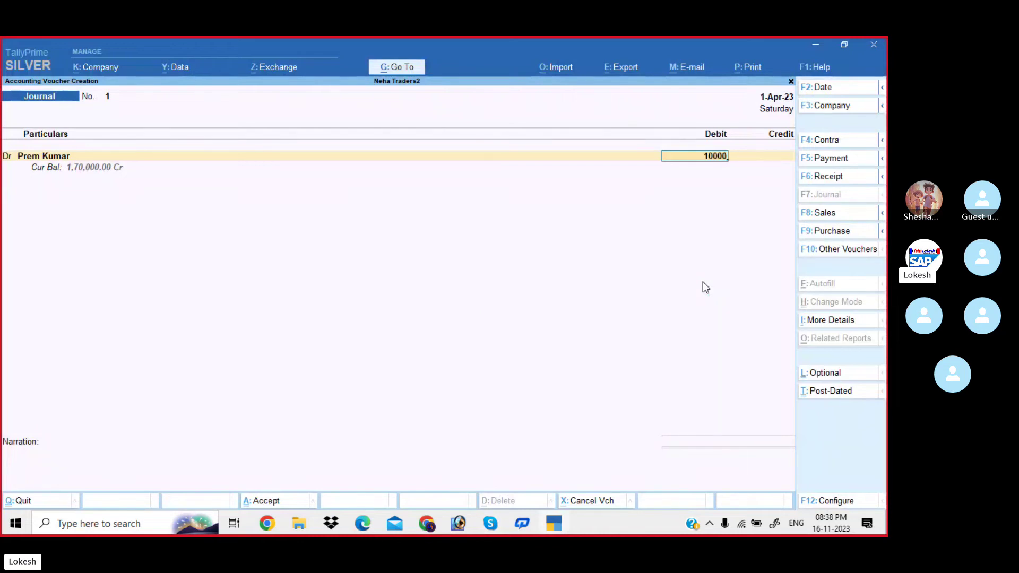
{"action": "key", "text": "Return"}
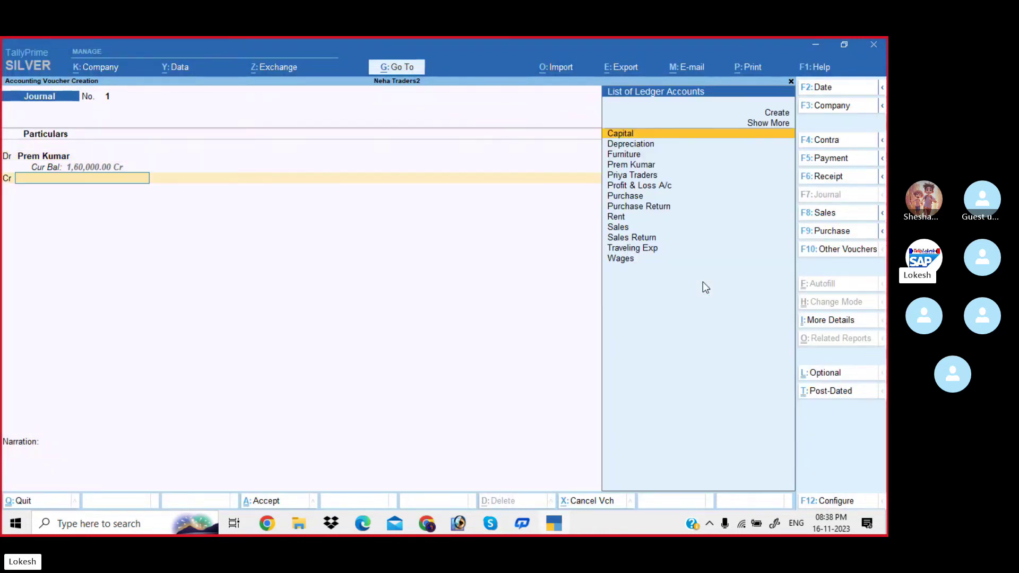
Credit Purchase Return 10,000 and save the journal voucher.
{"action": "type", "text": "Pu"}
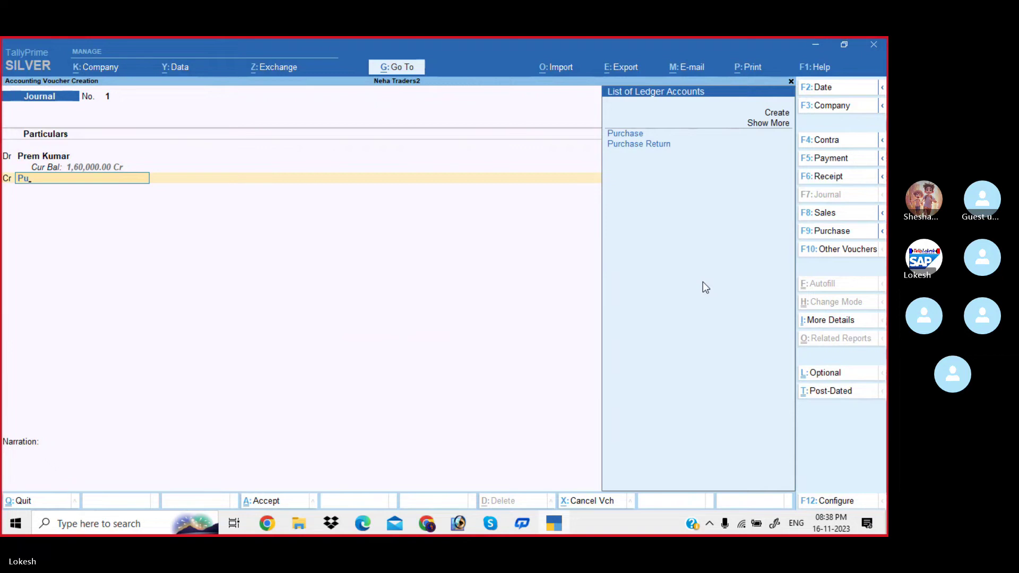
{"action": "key", "text": "Down"}
{"action": "key", "text": "Return"}
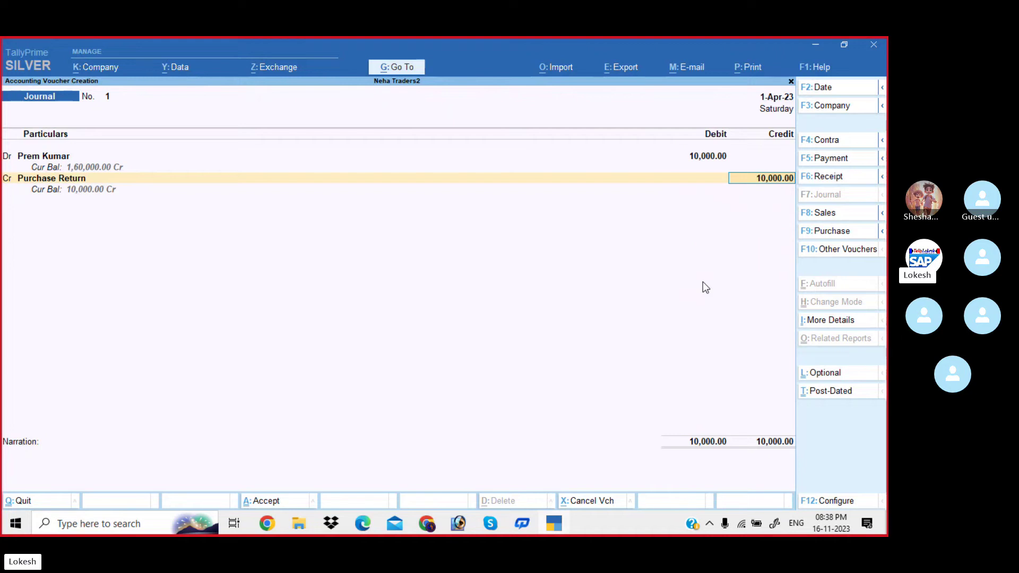
{"action": "key", "text": "Return"}
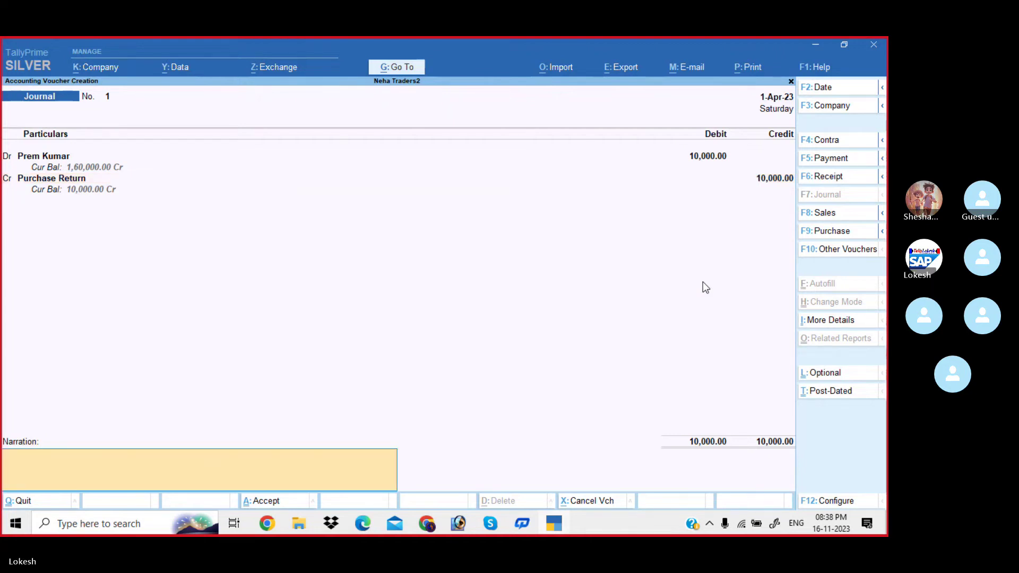
{"action": "key", "text": "Return"}
{"action": "key", "text": "Return"}
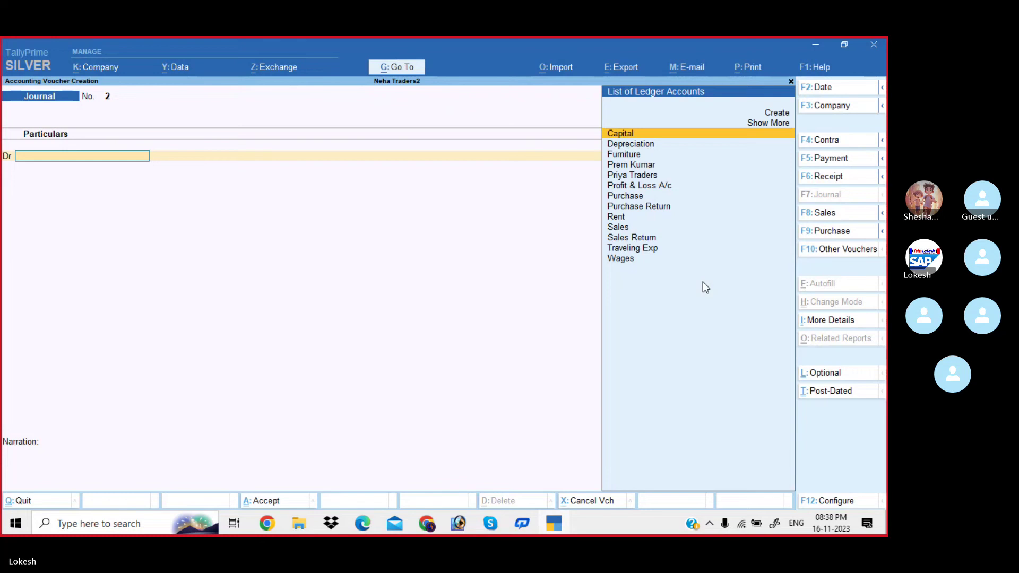
Journal Sales Return Dr 5,000 against Priya Traders Cr 5,000, checking the Skype list.
{"action": "key", "text": "alt+Tab"}
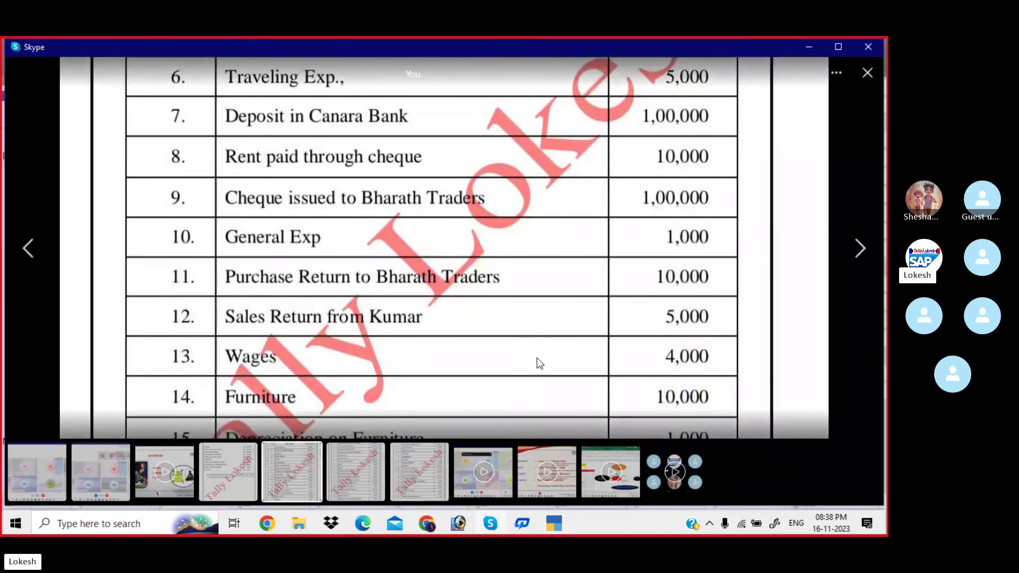
{"action": "key", "text": "alt+Tab"}
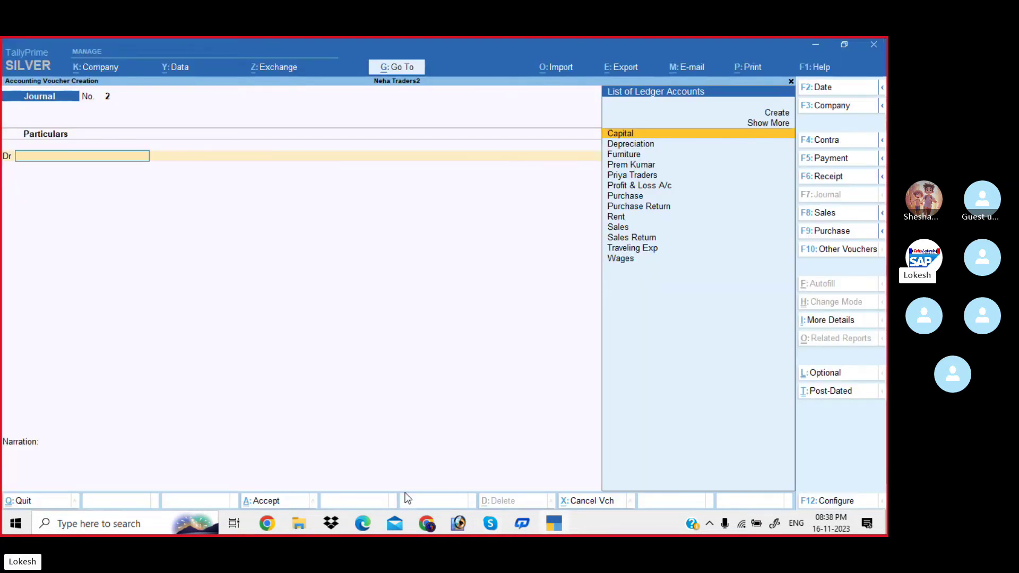
{"action": "type", "text": "Sa"}
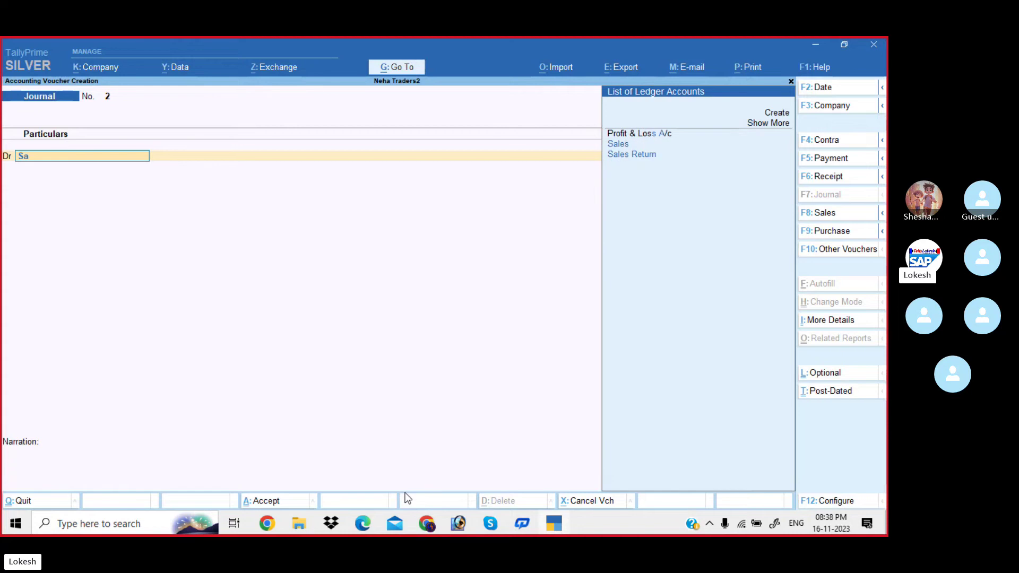
{"action": "key", "text": "Return"}
{"action": "type", "text": "50"}
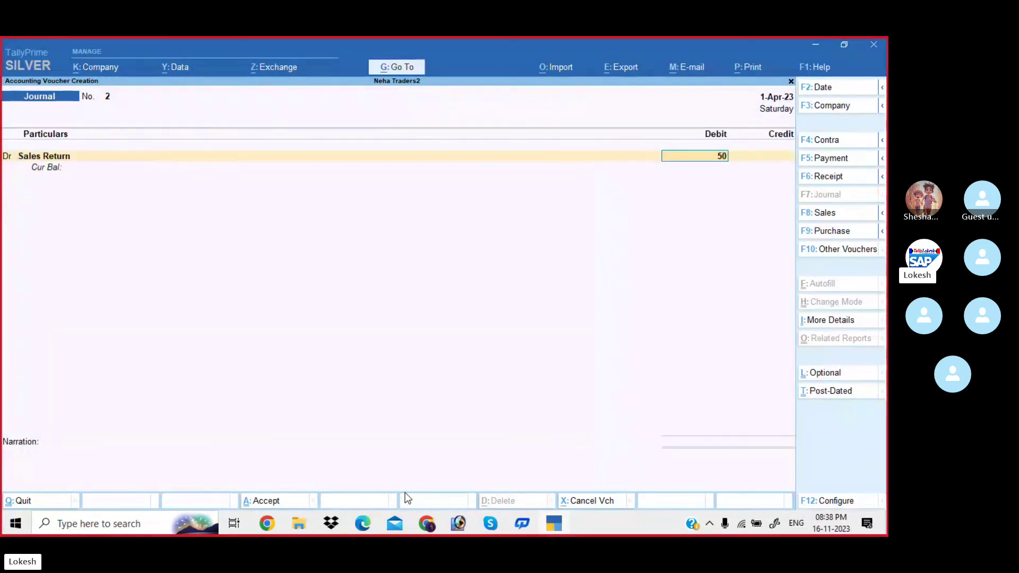
{"action": "type", "text": "00"}
{"action": "key", "text": "Return"}
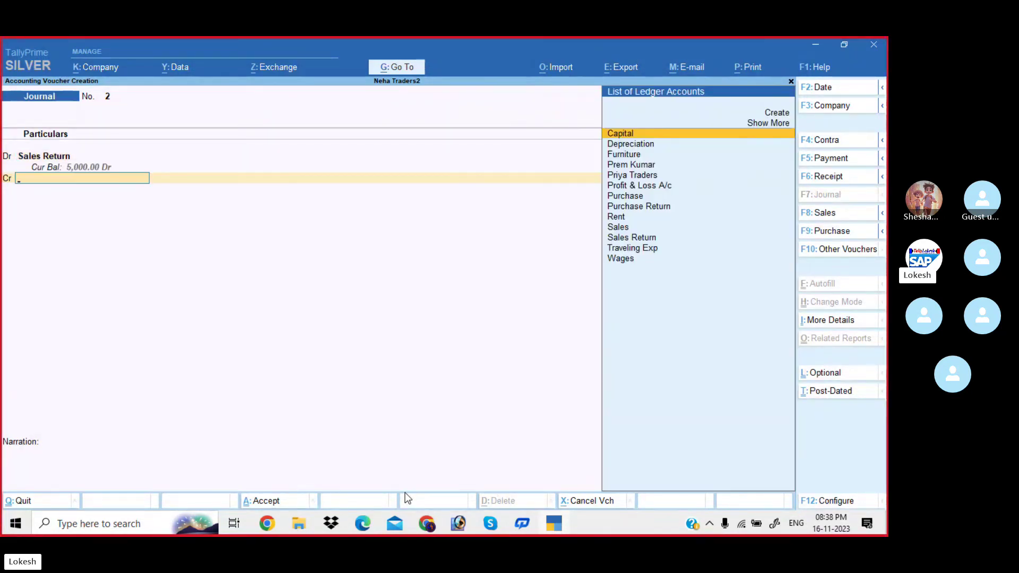
{"action": "type", "text": "Pr"}
{"action": "key", "text": "Down"}
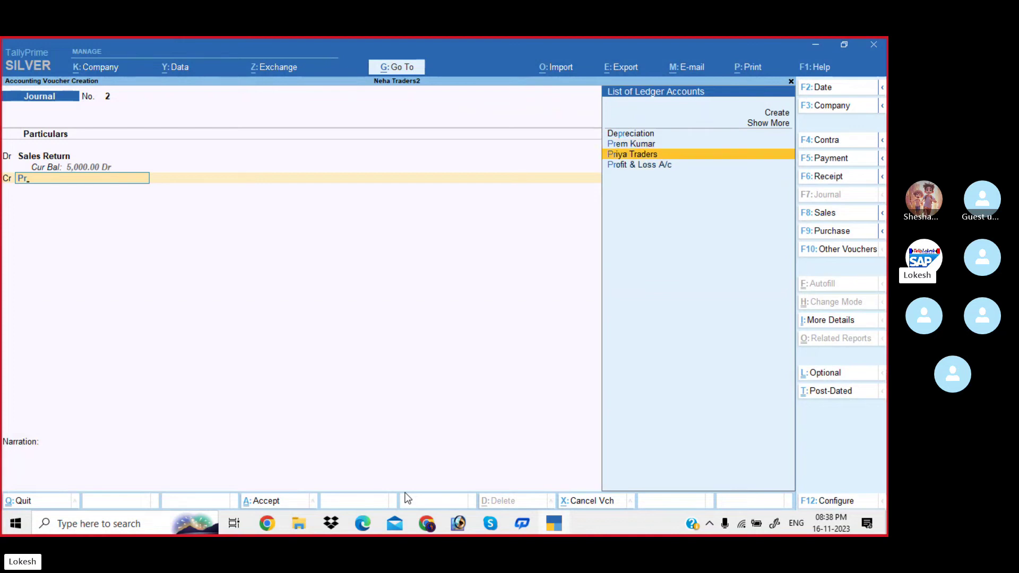
{"action": "key", "text": "Return"}
{"action": "key", "text": "Return"}
{"action": "key", "text": "Return"}
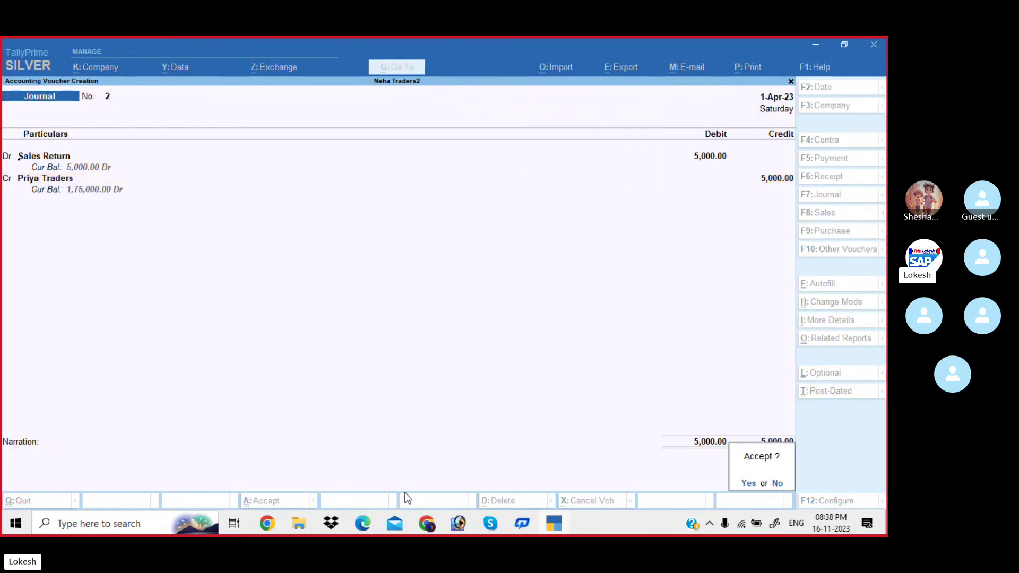
{"action": "key", "text": "Return"}
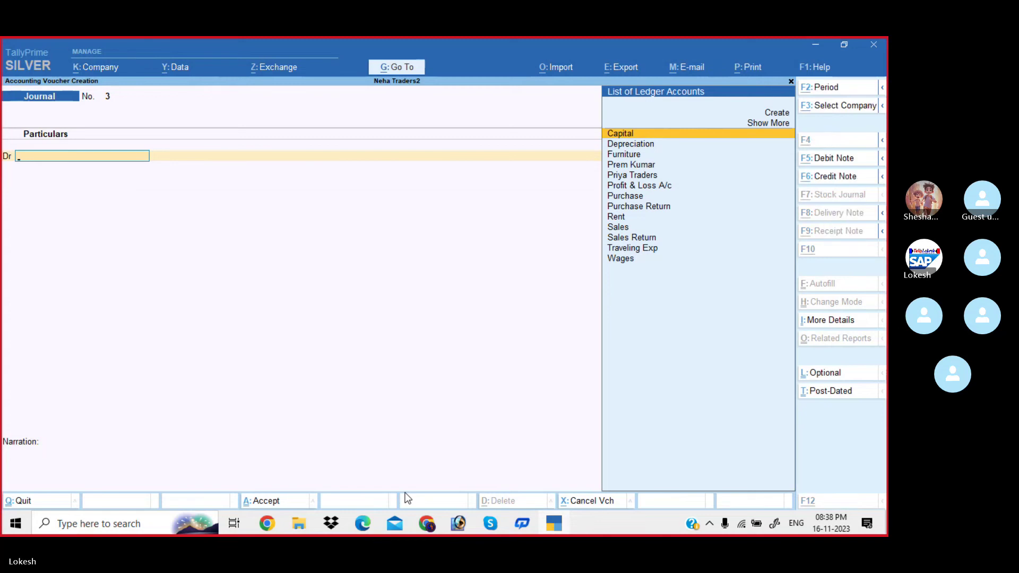
{"action": "key", "text": "alt+Tab"}
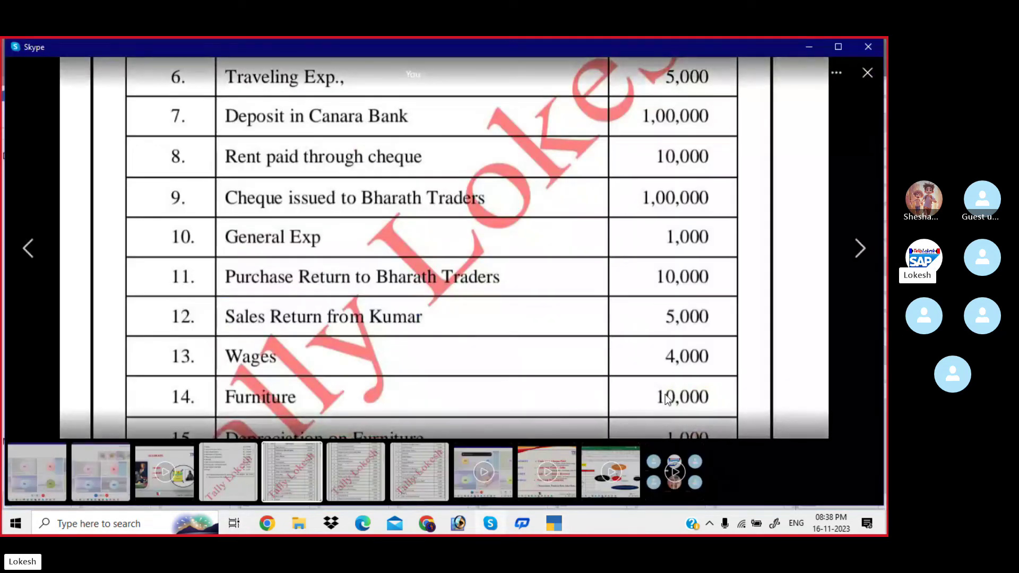
{"action": "key", "text": "alt+Tab"}
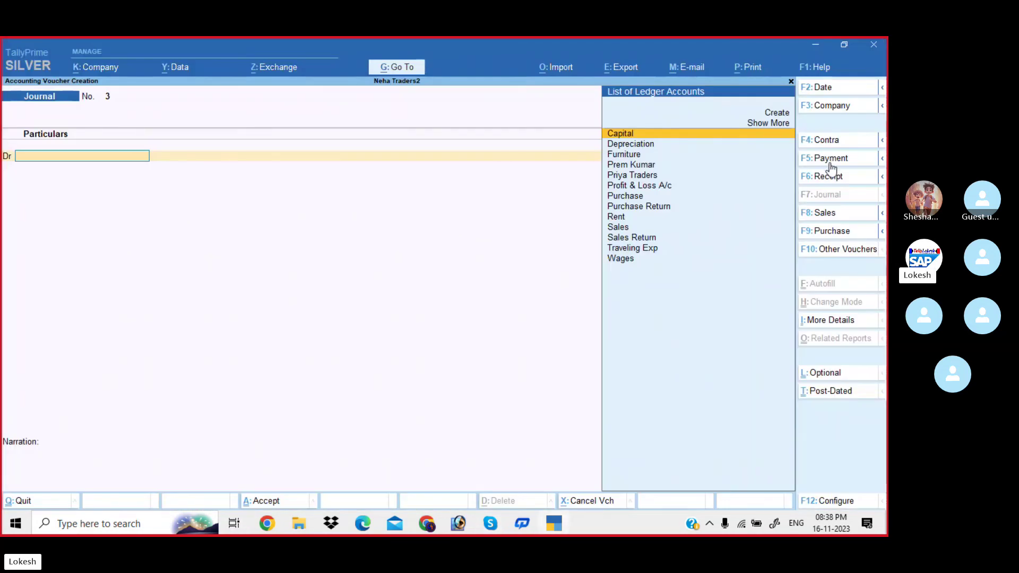
Record a payment voucher debiting Furniture 10,000 and crediting Cash.
{"action": "left_click", "coordinate": [829, 159]}
{"action": "type", "text": "f"}
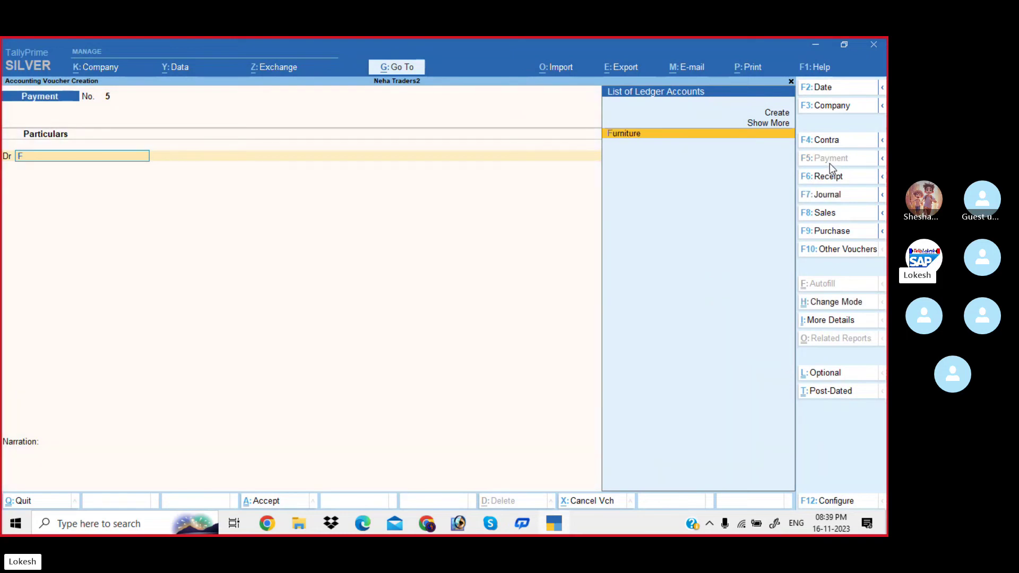
{"action": "key", "text": "Return"}
{"action": "type", "text": "10000"}
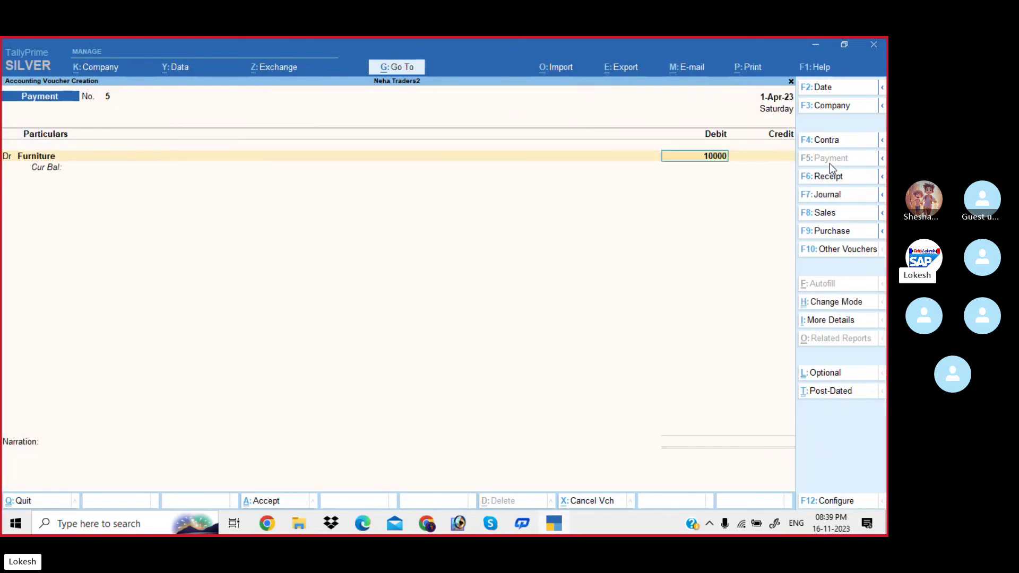
{"action": "key", "text": "Return"}
{"action": "key", "text": "Return"}
{"action": "key", "text": "Down"}
{"action": "key", "text": "Return"}
{"action": "key", "text": "Return"}
{"action": "key", "text": "Return"}
{"action": "key", "text": "Return"}
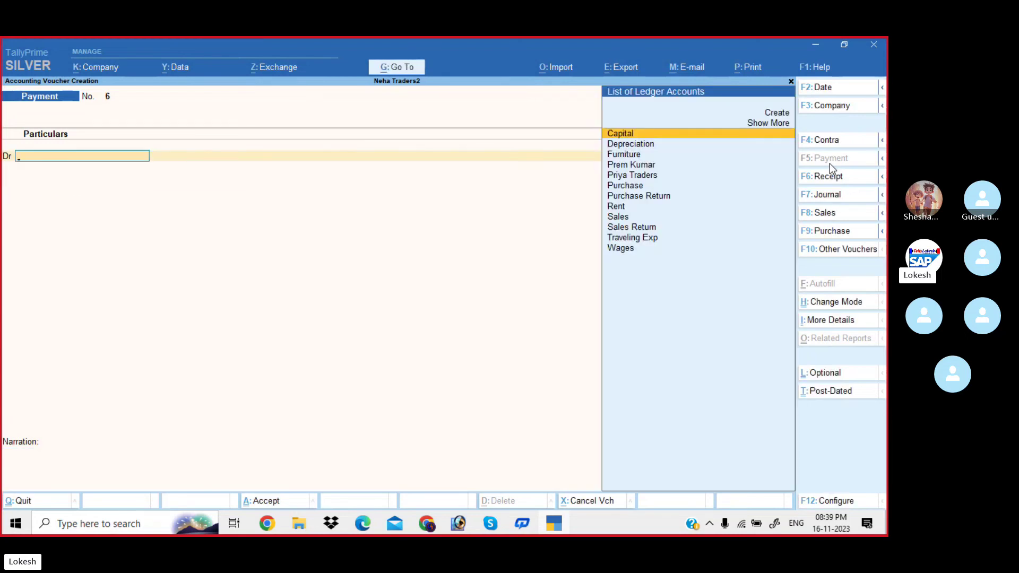
Journal Depreciation Dr 1,000 and Furniture Cr 1,000, after checking the amount in Skype.
{"action": "left_click", "coordinate": [841, 199]}
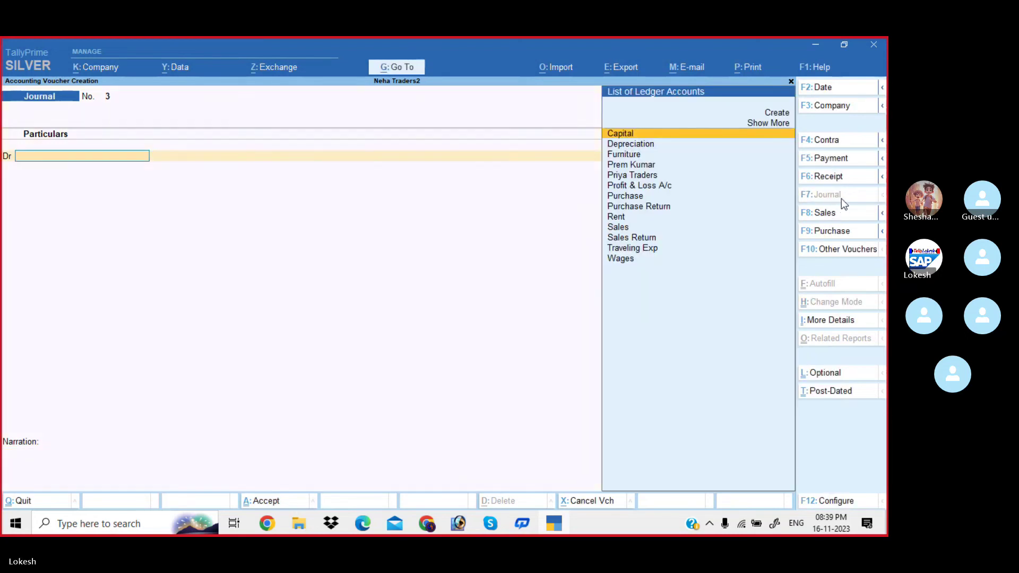
{"action": "type", "text": "de"}
{"action": "key", "text": "Return"}
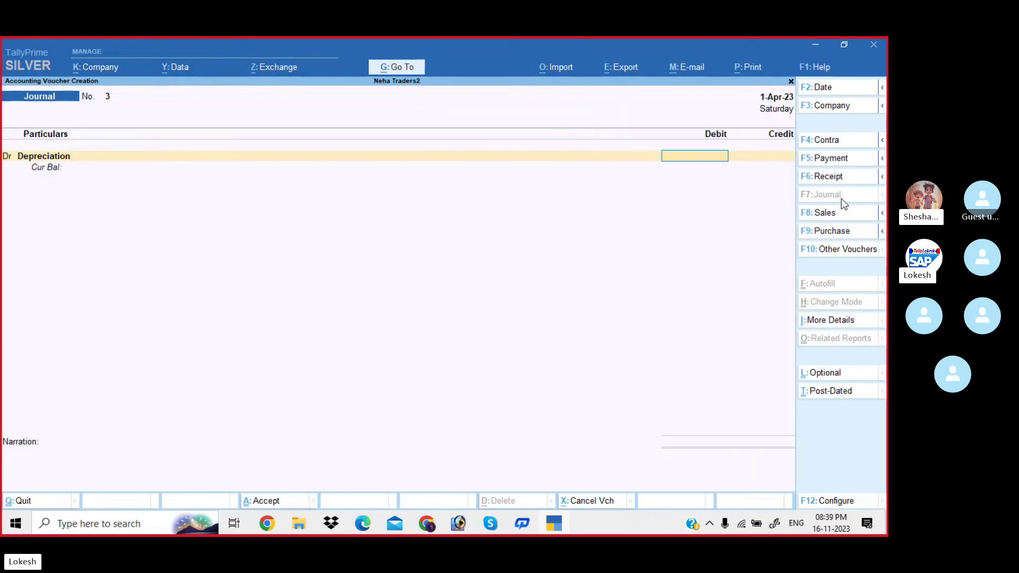
{"action": "key", "text": "alt+Tab"}
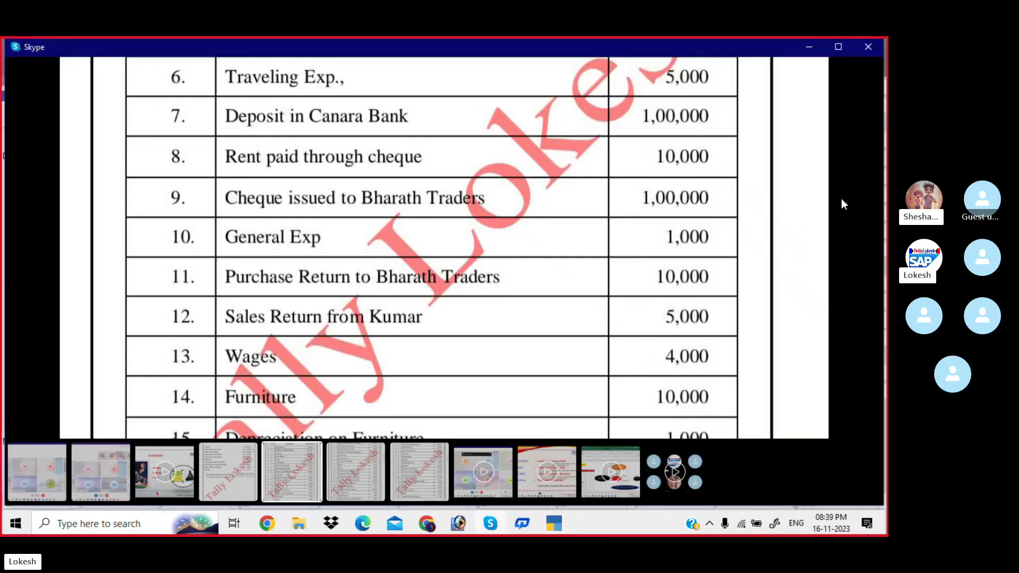
{"action": "left_click_drag", "start_coordinate": [676, 311], "coordinate": [669, 223]}
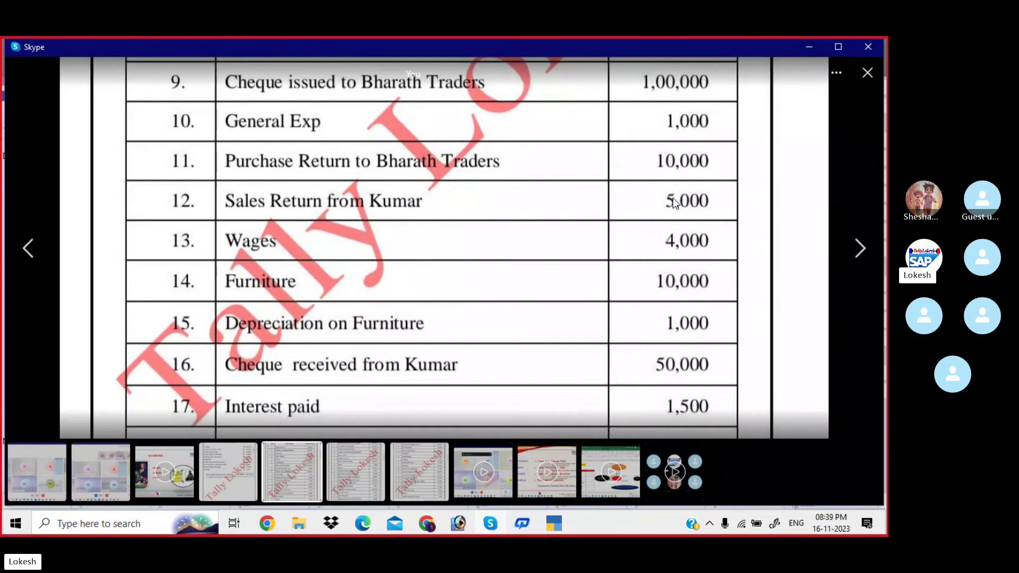
{"action": "key", "text": "alt+Tab"}
{"action": "type", "text": "1000"}
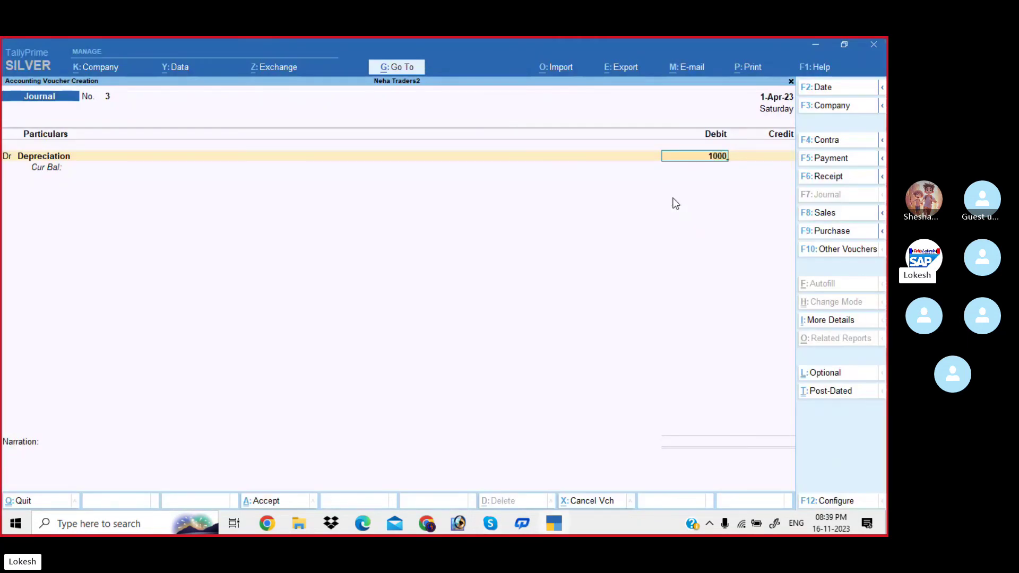
{"action": "key", "text": "Return"}
{"action": "type", "text": "F"}
{"action": "key", "text": "Return"}
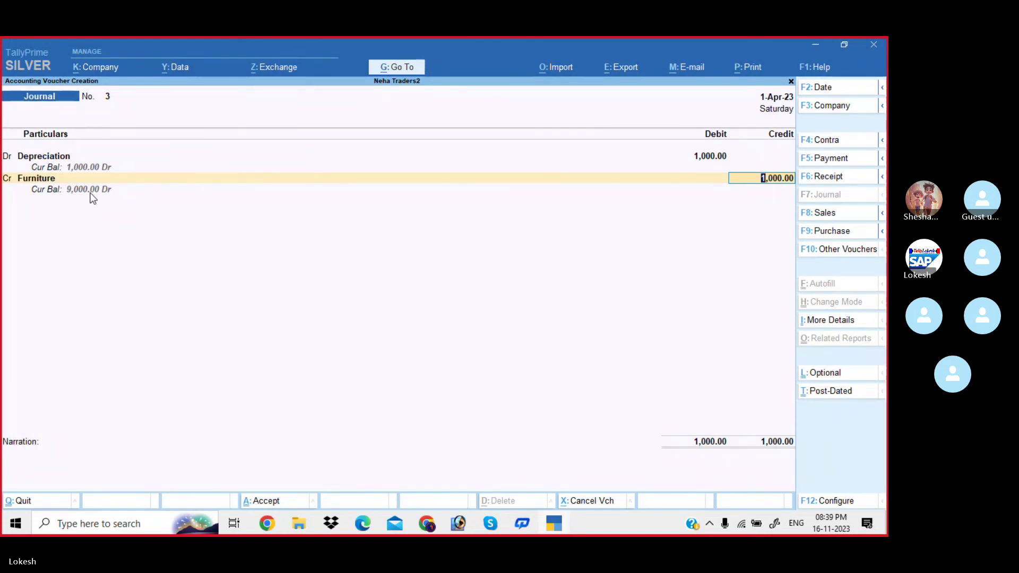
{"action": "key", "text": "Return"}
{"action": "key", "text": "Return"}
{"action": "key", "text": "Return"}
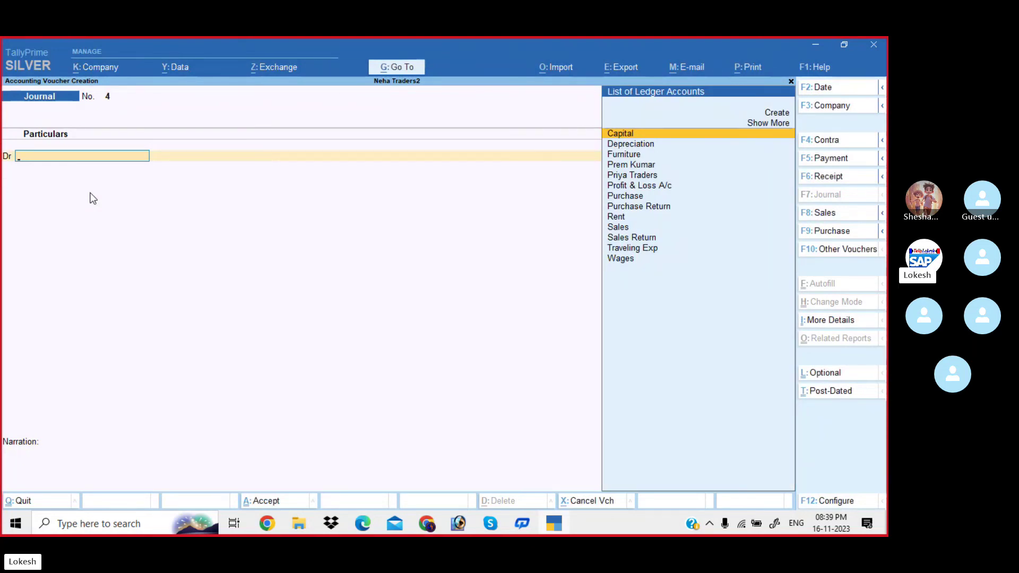
Quit voucher entry to the Gateway of Tally, then close Skype's shared image and chat panel.
{"action": "key", "text": "Escape"}
{"action": "key", "text": "Return"}
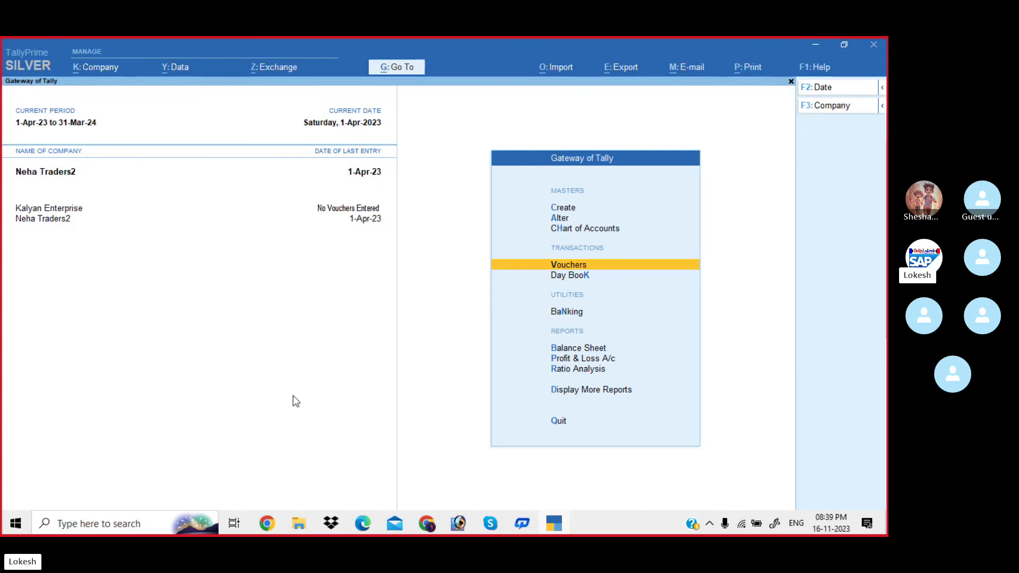
{"action": "mouse_move", "coordinate": [489, 525]}
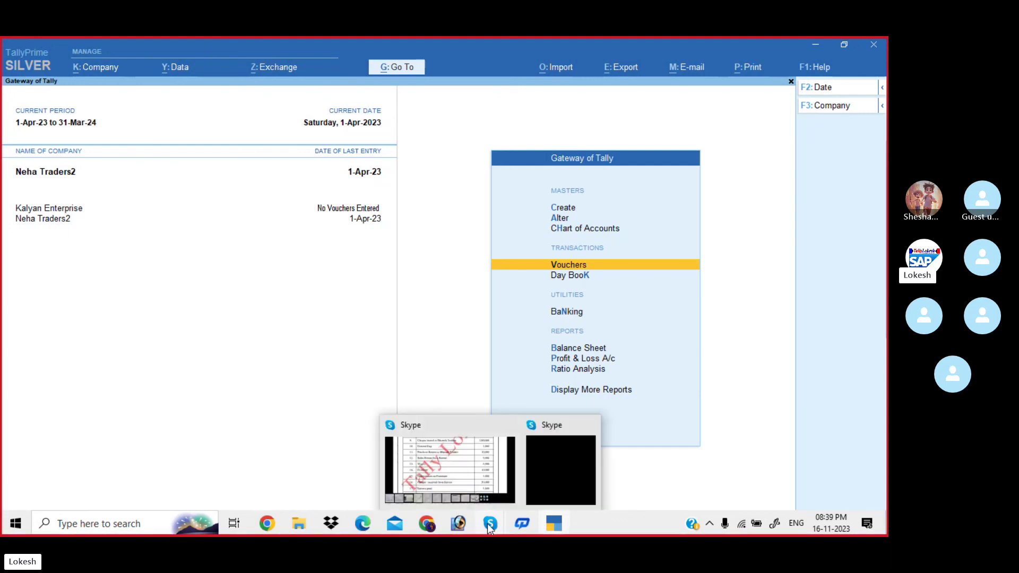
{"action": "left_click", "coordinate": [466, 472]}
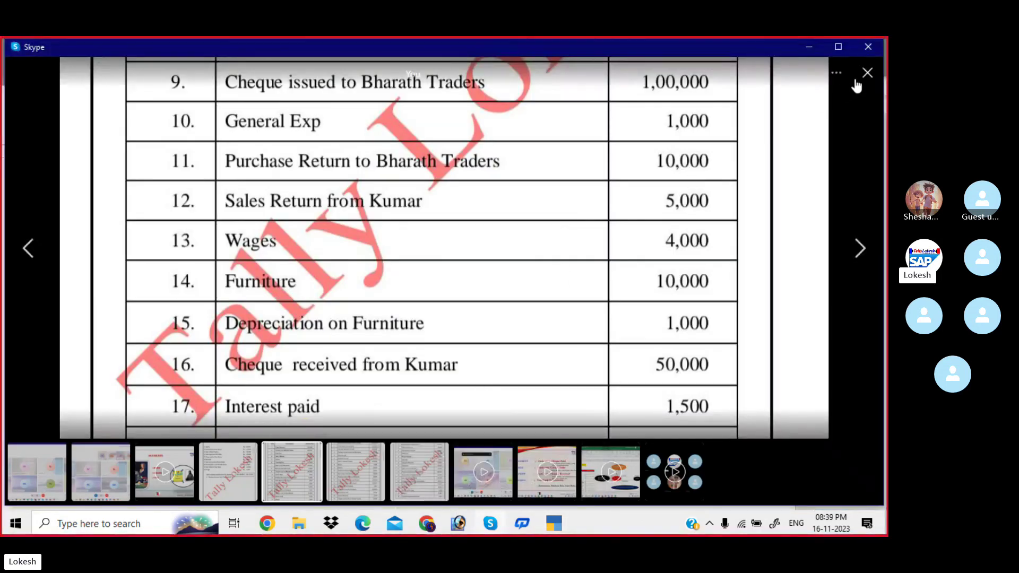
{"action": "left_click", "coordinate": [867, 78]}
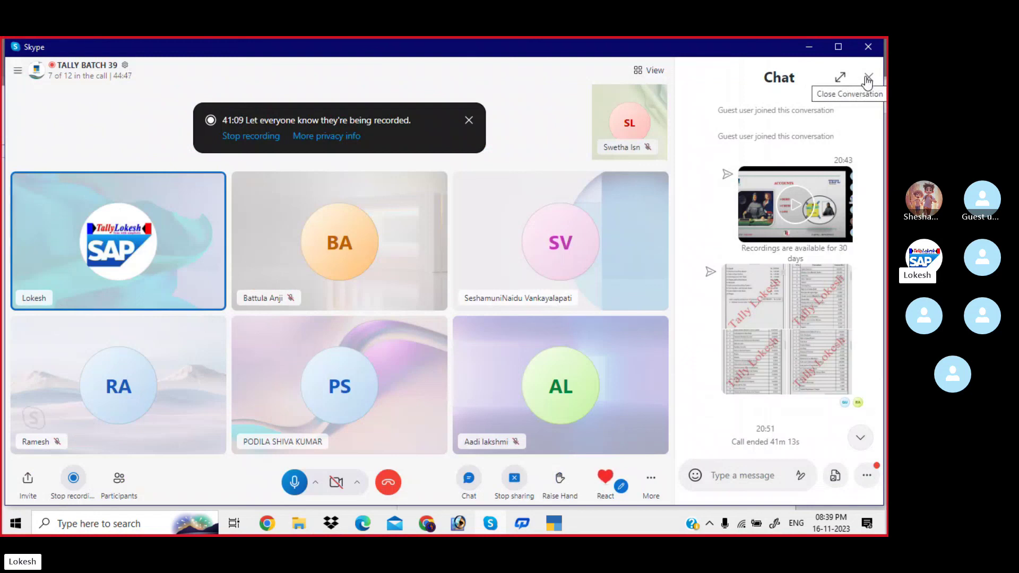
{"action": "left_click", "coordinate": [868, 80]}
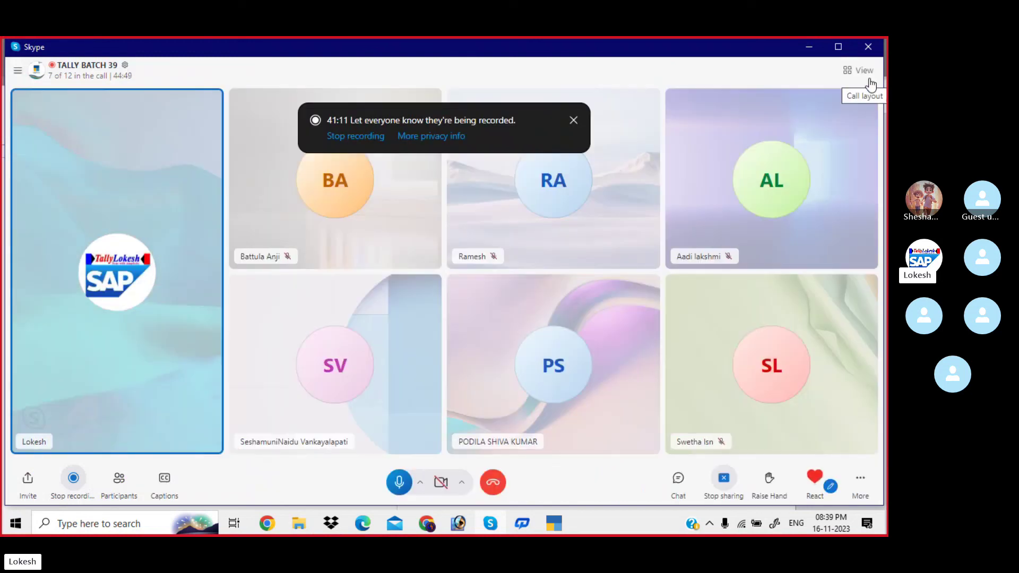